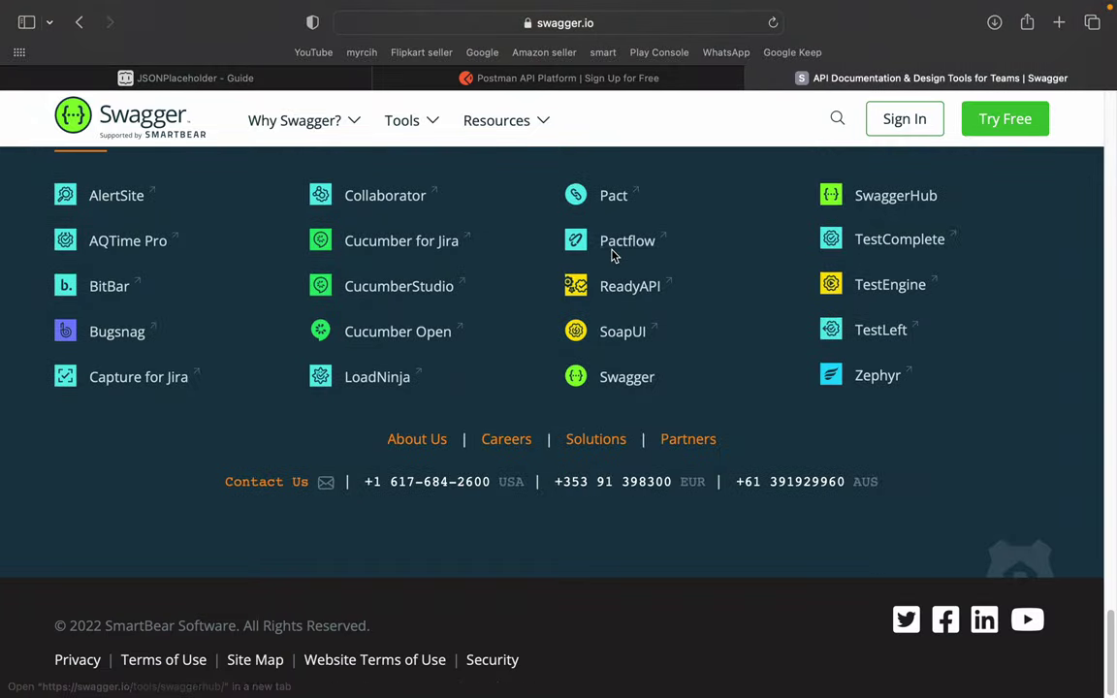
# - Scroll swagger.io back up to the 'API Development for Everyone' hero section
pyautogui.scroll(20, 612, 255)
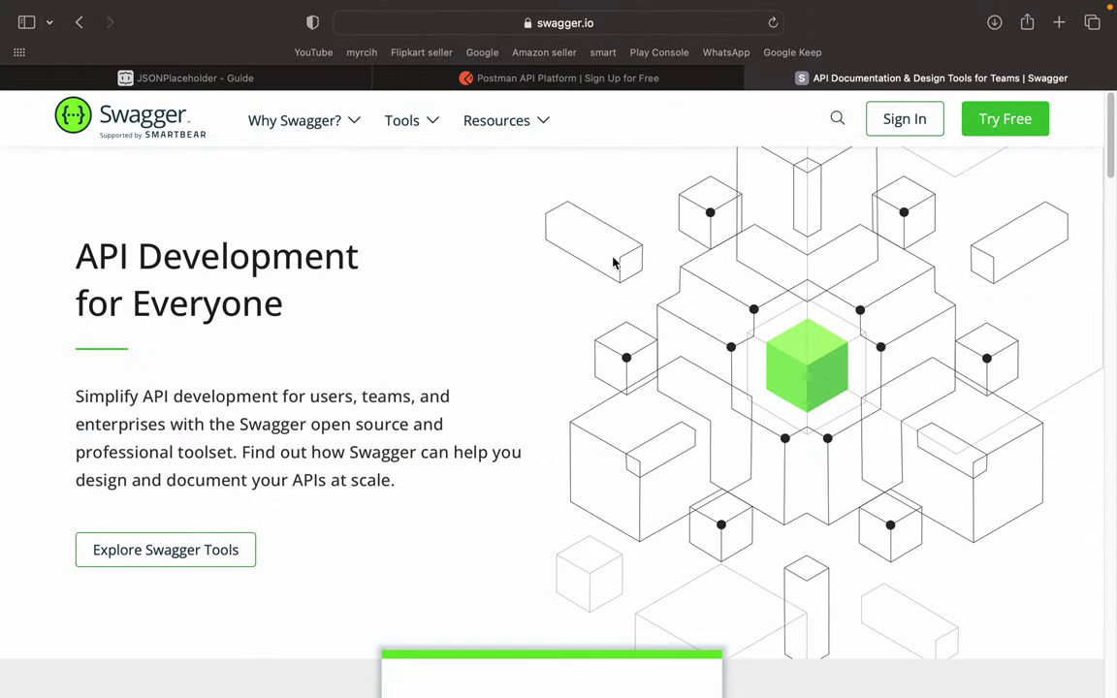
# - Move between the Swagger and Postman tabs, ending on the Postman sign-up page
pyautogui.click(571, 79)
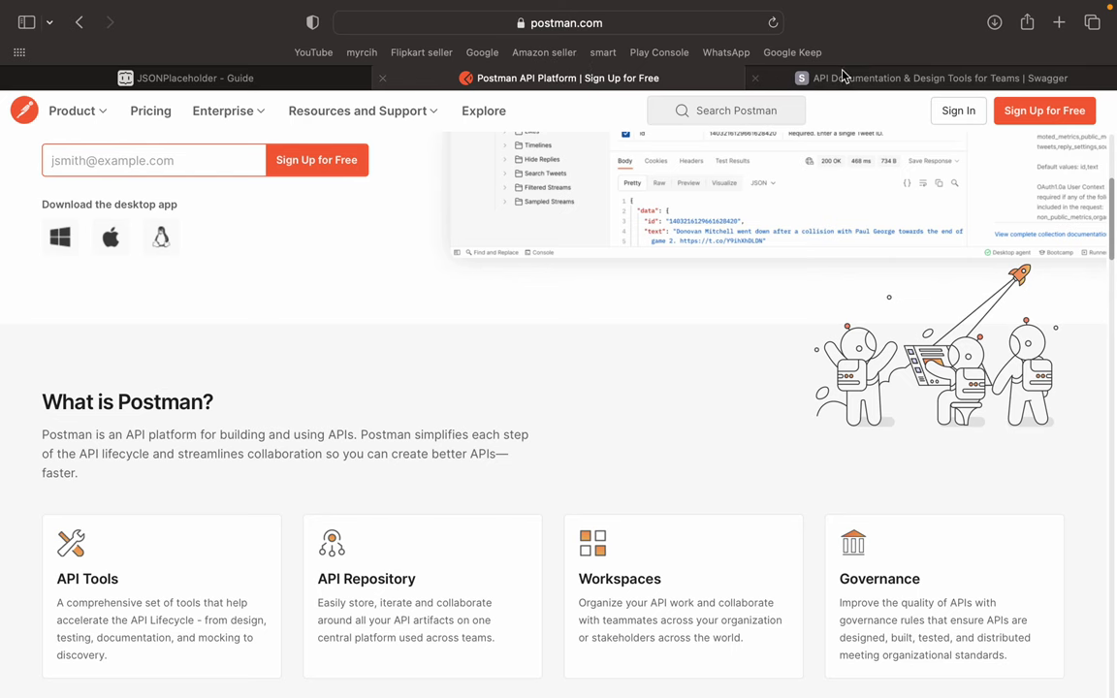
pyautogui.click(857, 77)
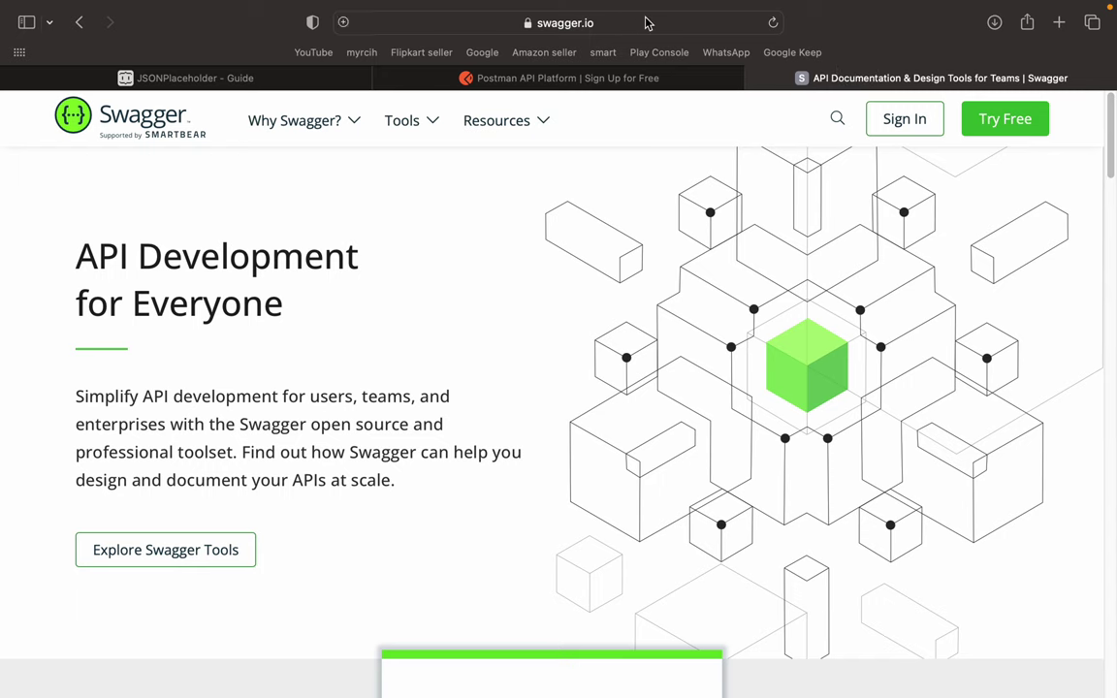
pyautogui.click(643, 20)
pyautogui.press('Escape')
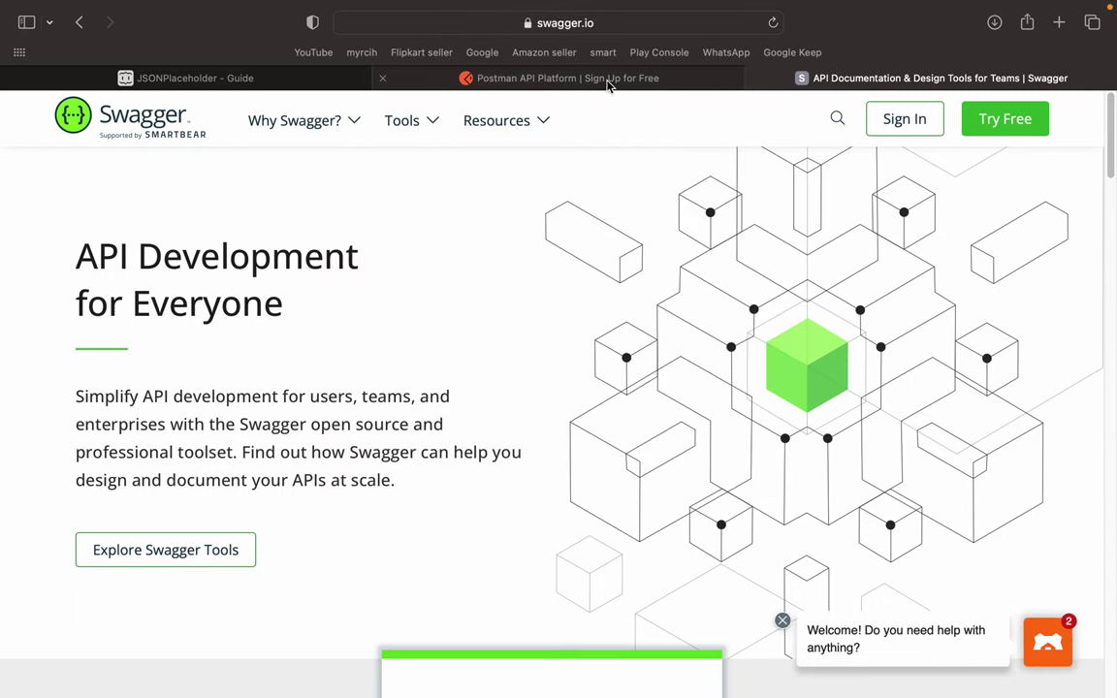
pyautogui.click(611, 81)
pyautogui.scroll(3, 413, 316)
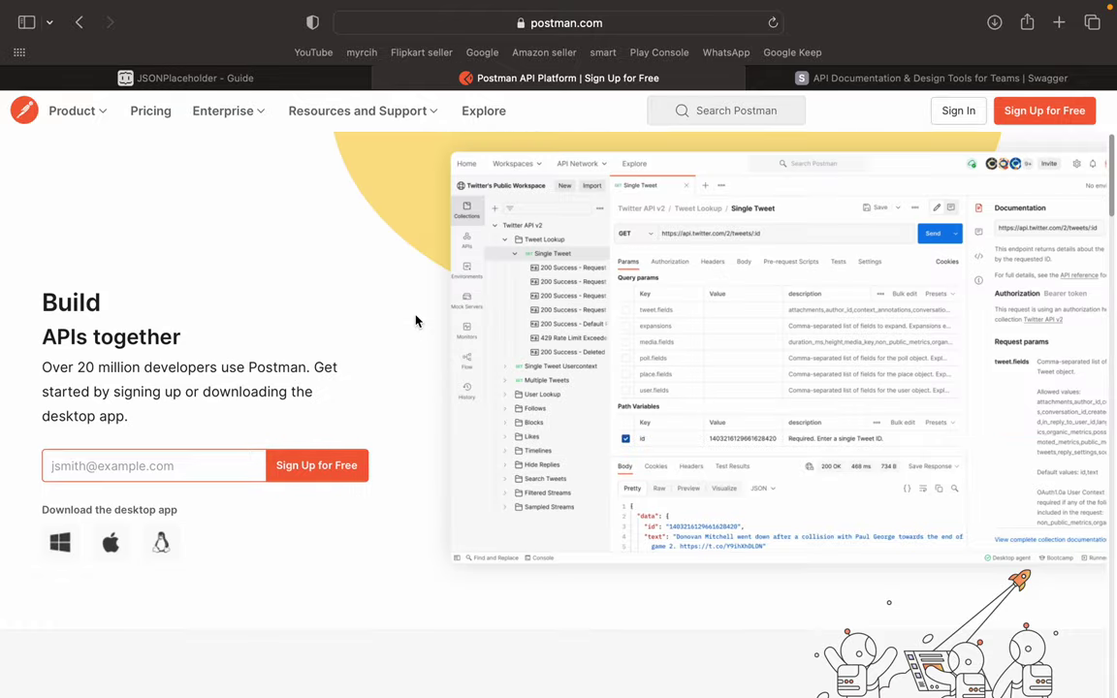
pyautogui.scroll(-20, 291, 252)
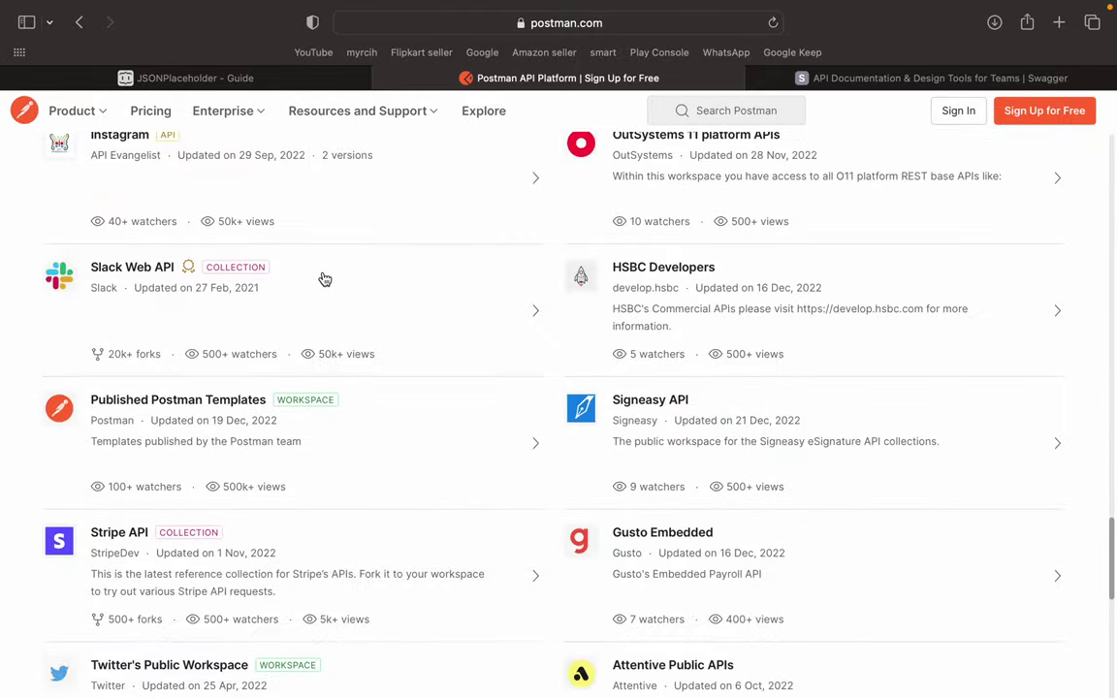
pyautogui.scroll(20, 324, 278)
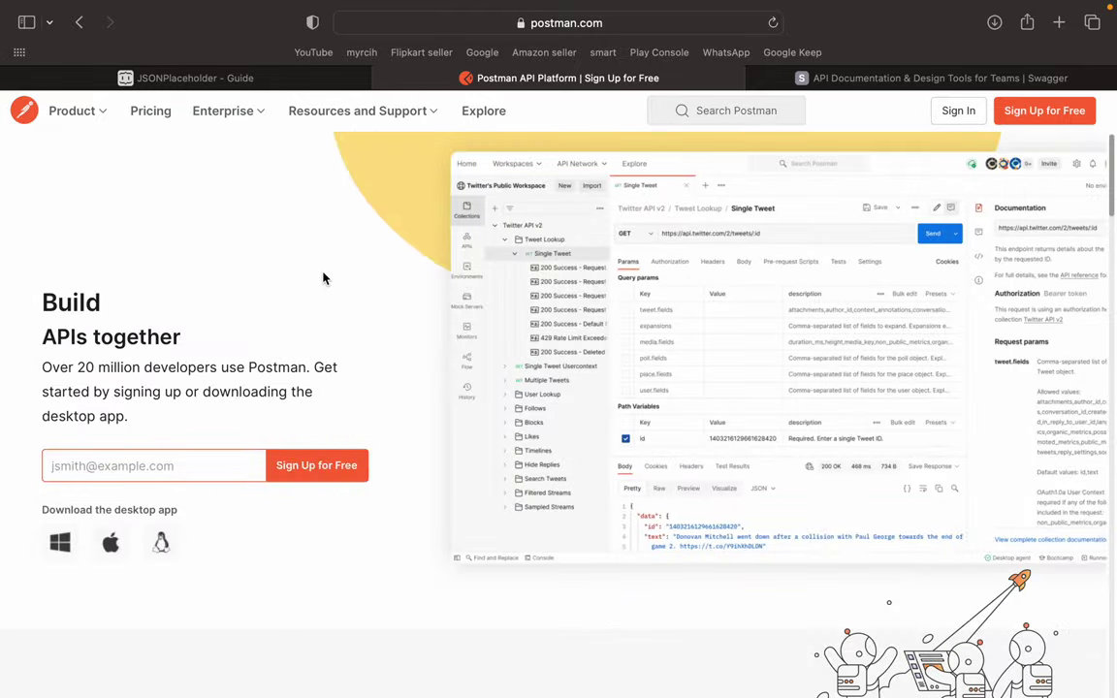
# - Look over Postman's plans and pricing page and dismiss the cookie notice
pyautogui.click(145, 113)
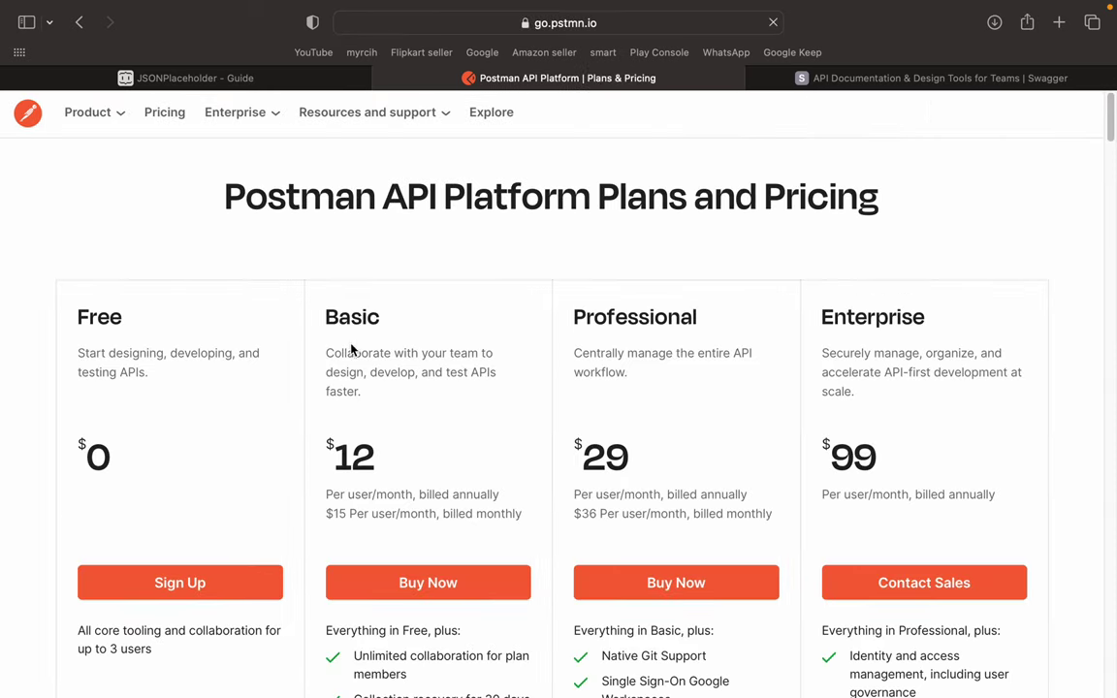
pyautogui.scroll(-3, 204, 615)
pyautogui.moveTo(184, 518); pyautogui.dragTo(97, 464)
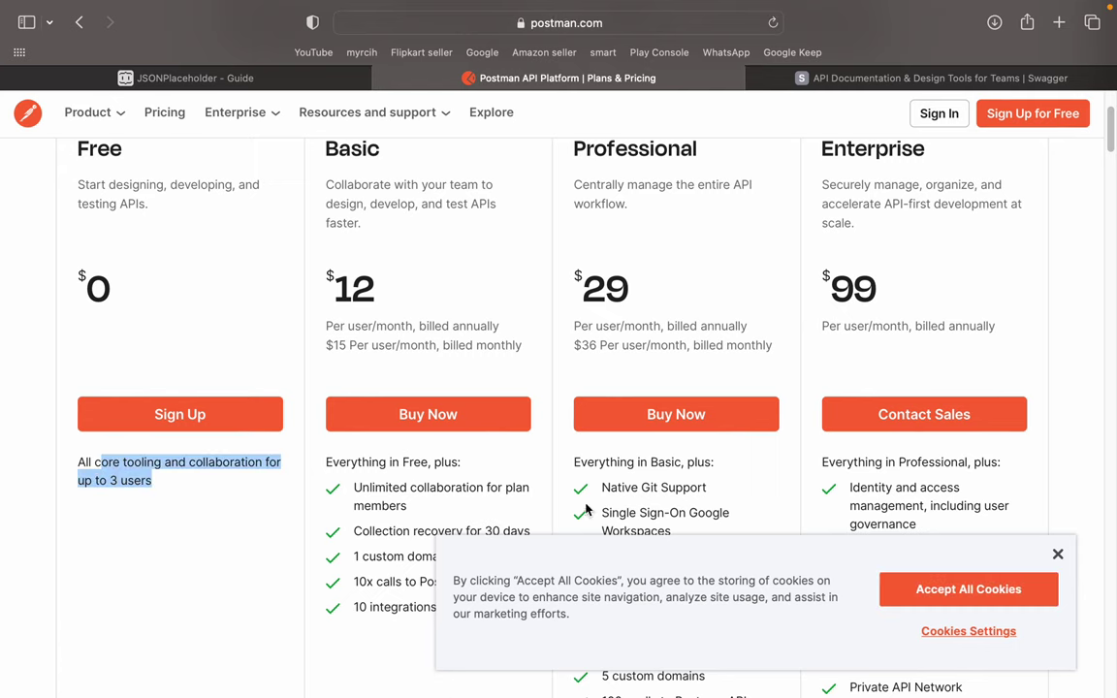
pyautogui.click(1059, 557)
pyautogui.scroll(3, 789, 296)
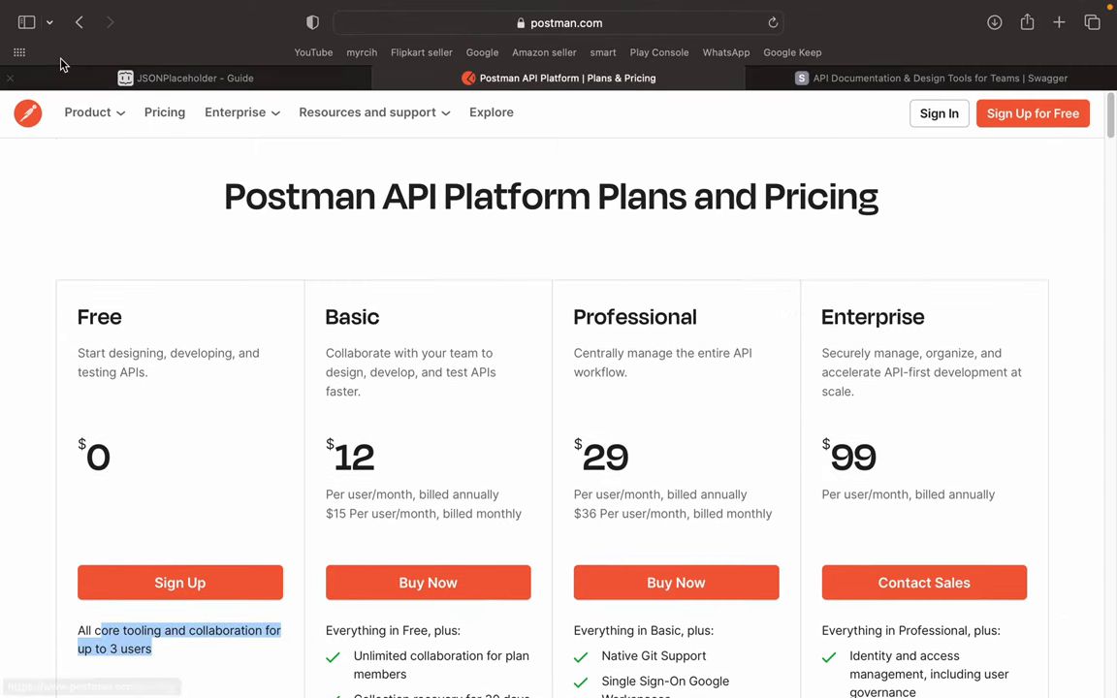
# - Return to the Postman sign-up page and go to its Sign In page
pyautogui.click(79, 22)
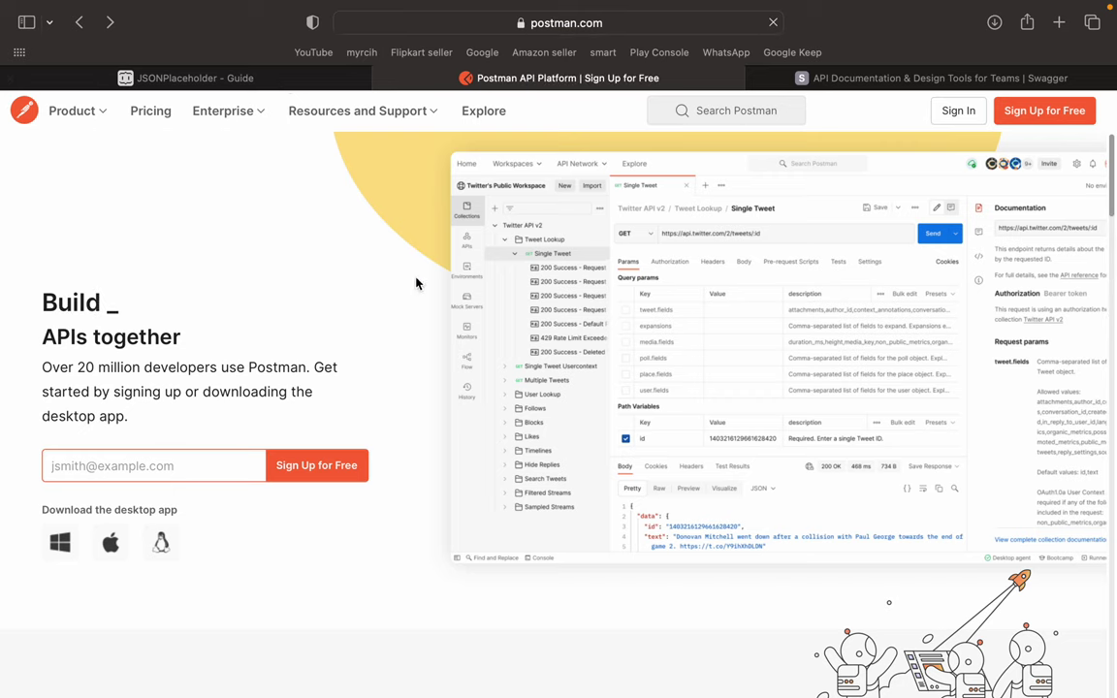
pyautogui.scroll(-15, 506, 353)
pyautogui.scroll(15, 1015, 217)
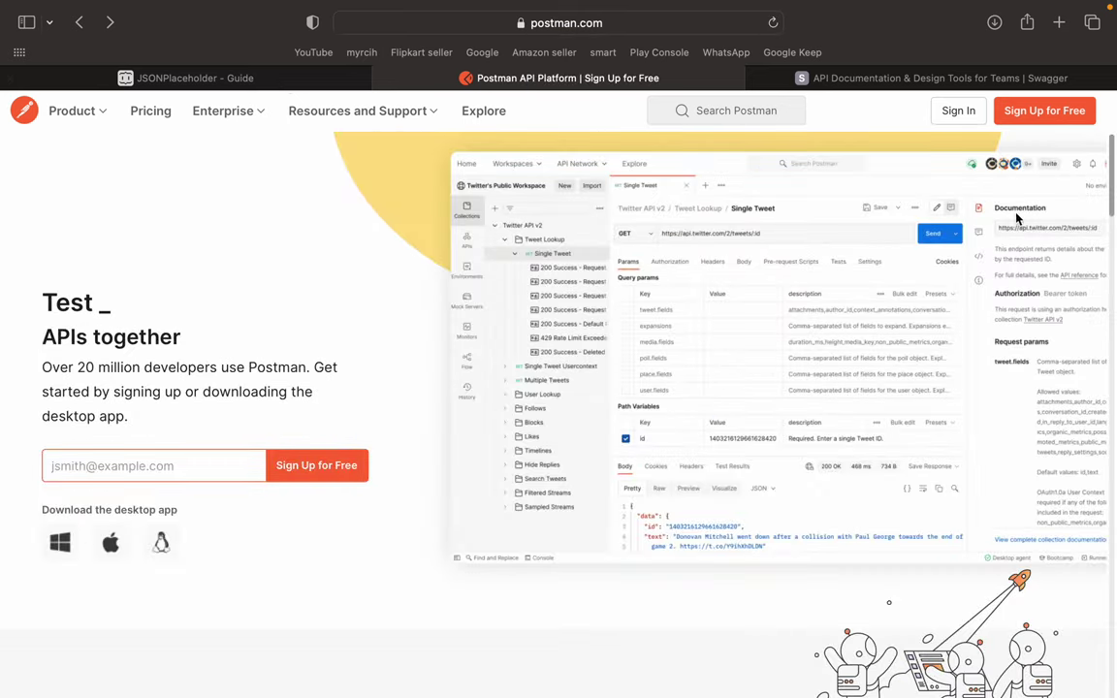
pyautogui.click(954, 113)
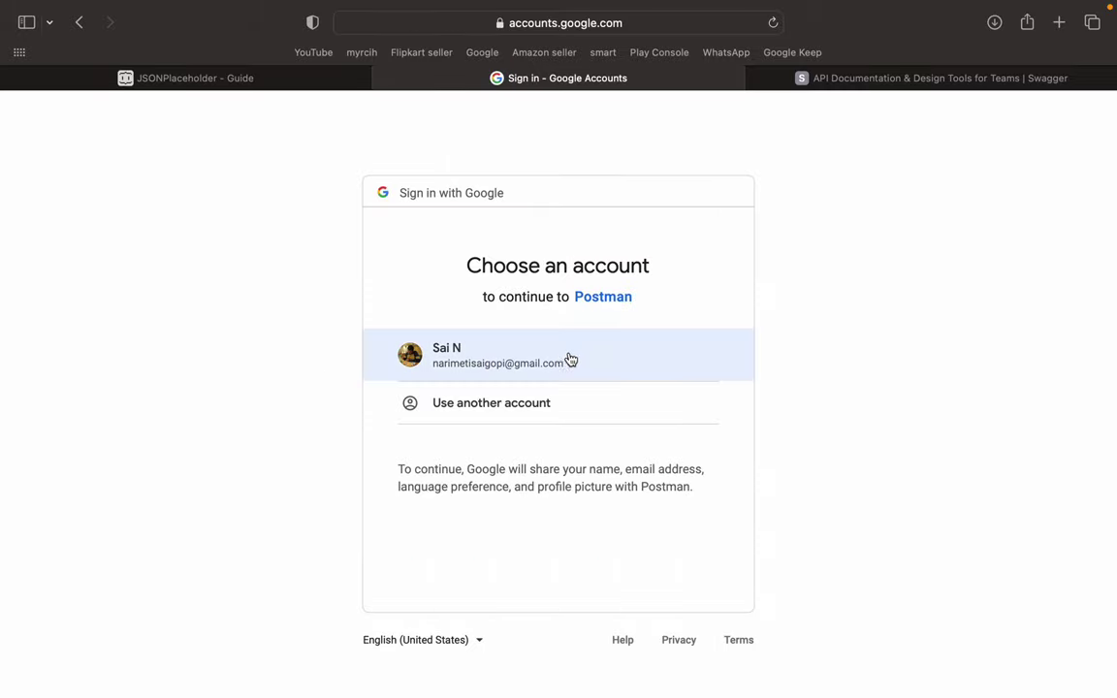
# - Sign in with the Google account, open the sa workspace, and dismiss the team-full notice
pyautogui.click(574, 355)
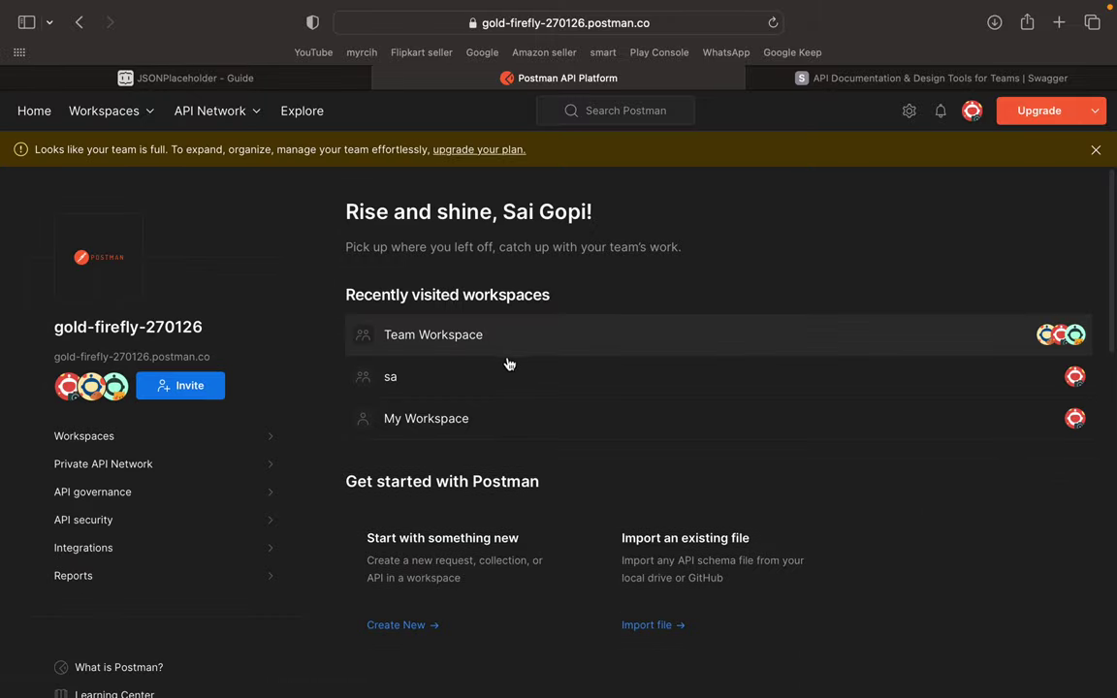
pyautogui.scroll(-5, 585, 290)
pyautogui.scroll(5, 582, 282)
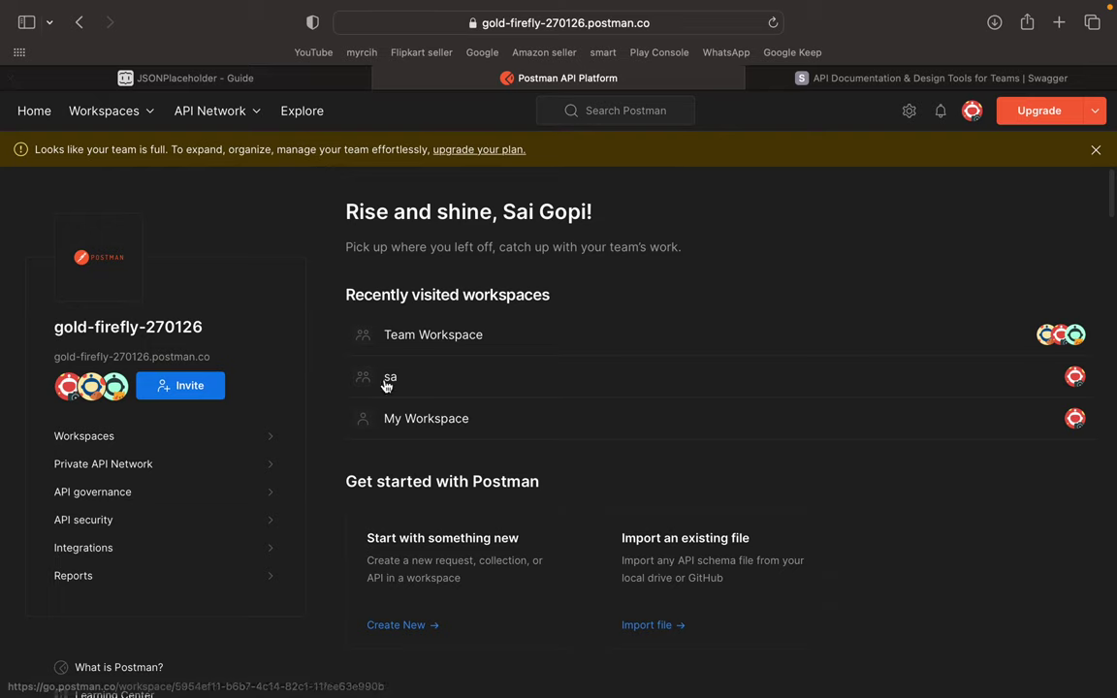
pyautogui.click(441, 389)
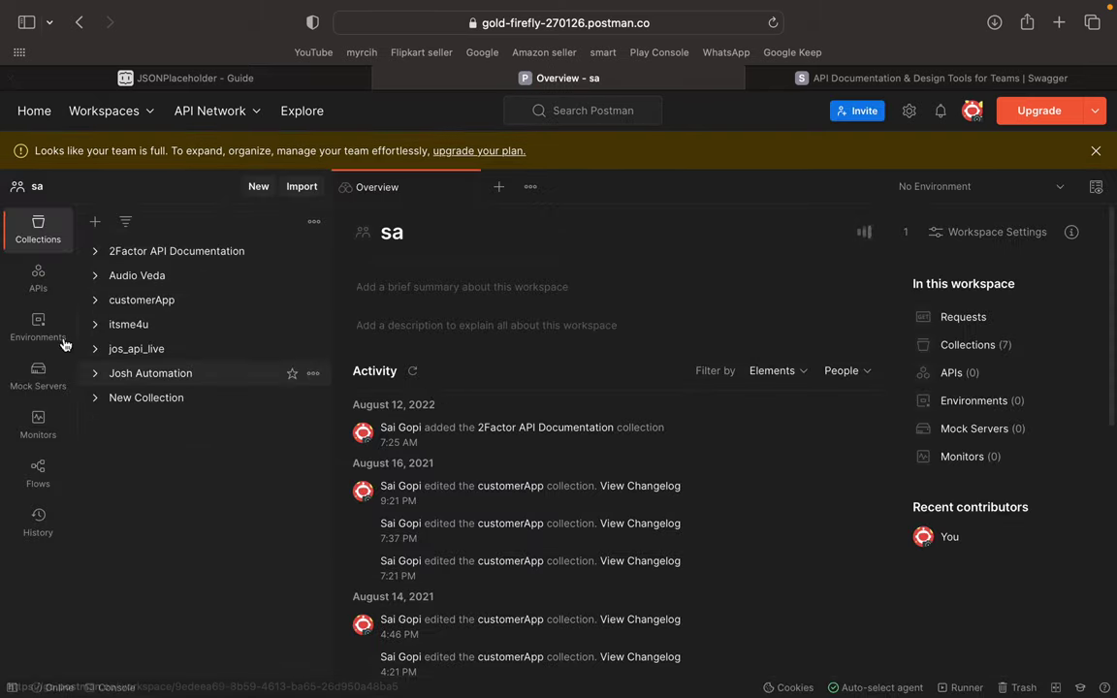
pyautogui.click(1095, 154)
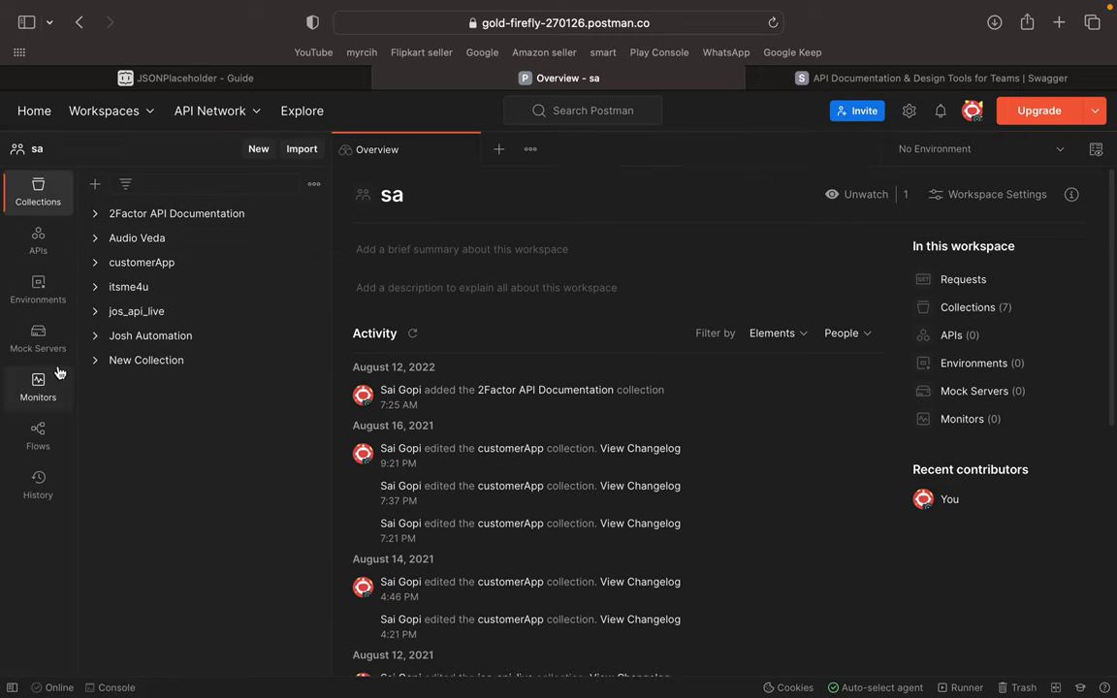
# - Expand and collapse the 2Factor API Documentation and customerApp collections
pyautogui.click(119, 218)
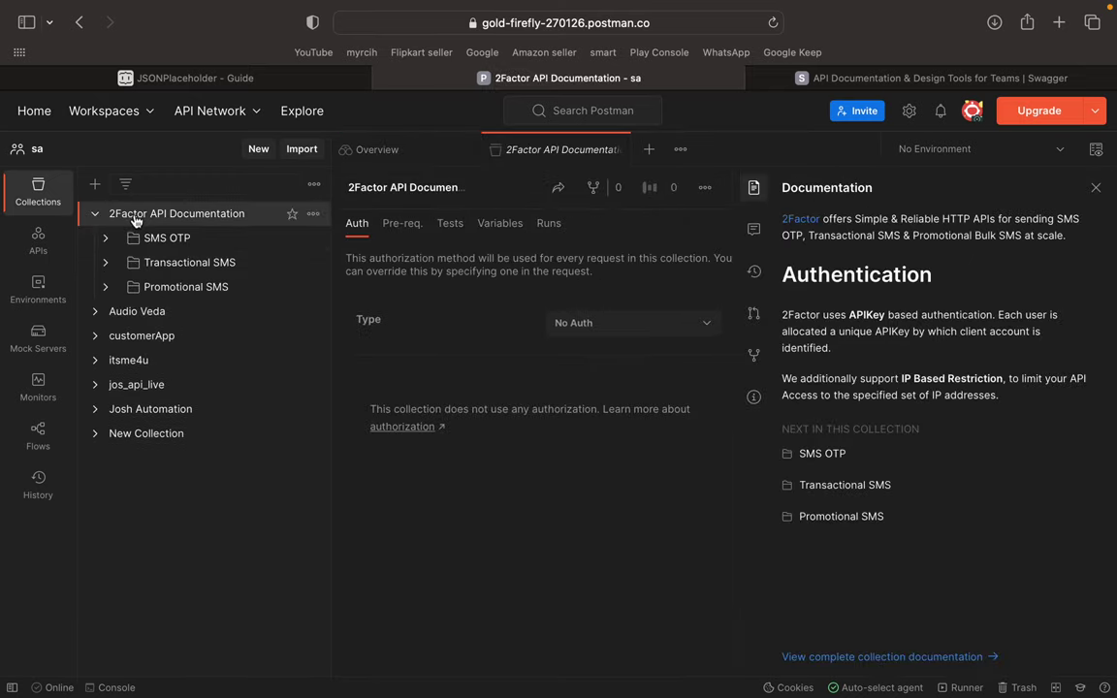
pyautogui.click(95, 214)
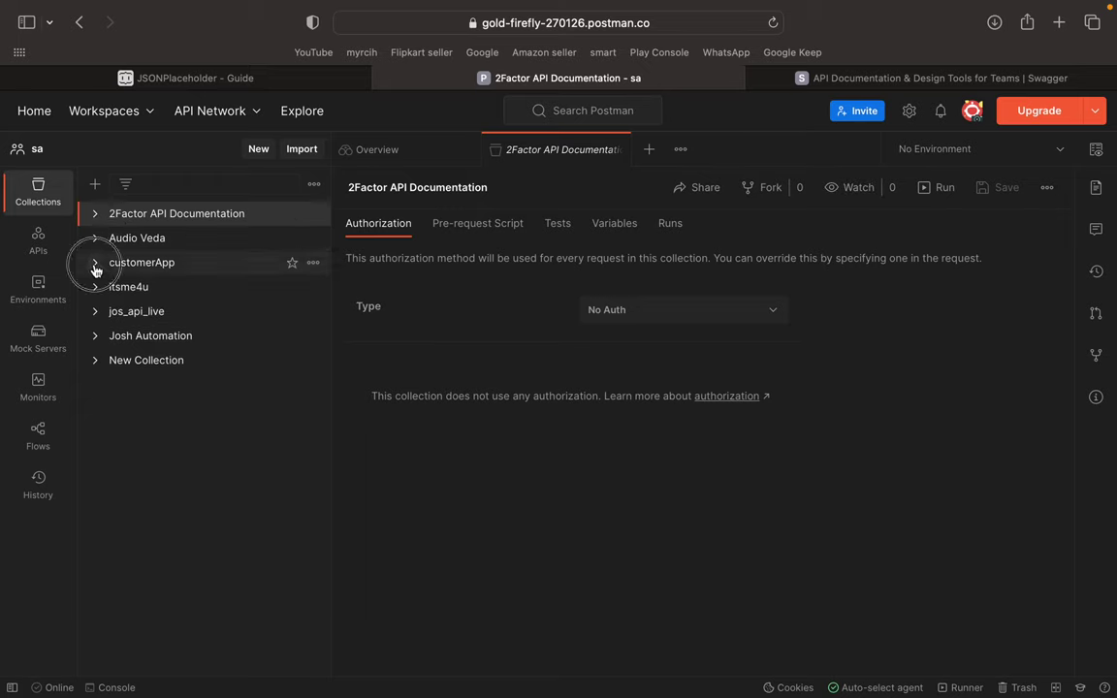
pyautogui.click(95, 266)
pyautogui.click(95, 261)
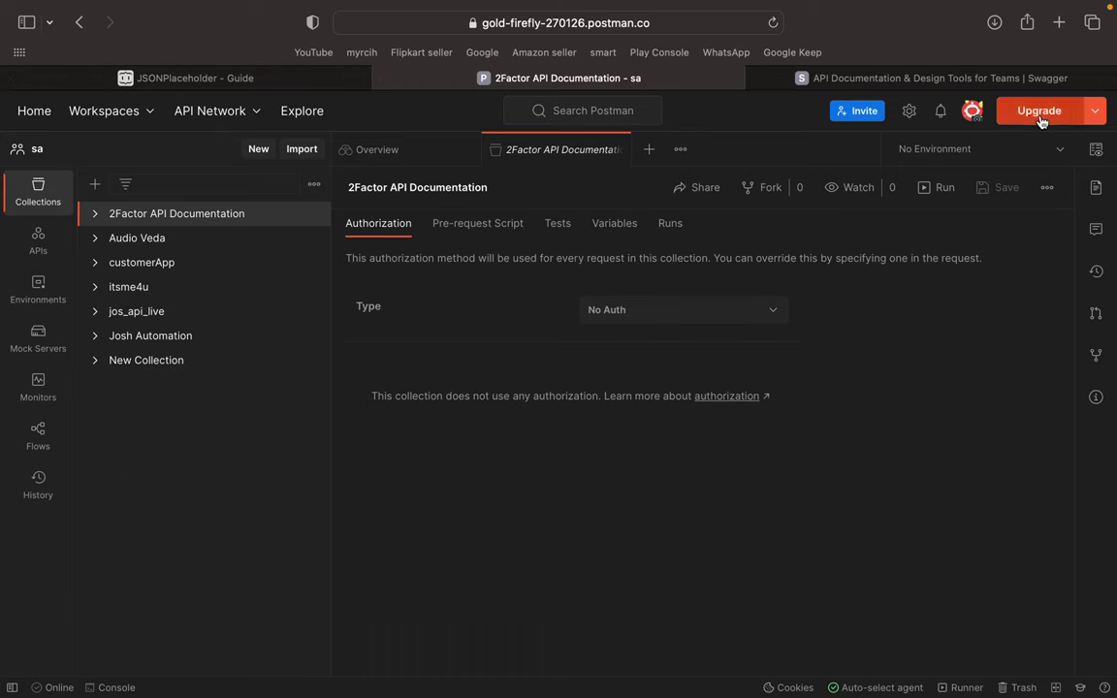
pyautogui.click(887, 77)
# - Load google.co.in and search for 'postman download'
pyautogui.click(667, 30)
pyautogui.write('google.co.in')
pyautogui.press('Return')
pyautogui.write('p')
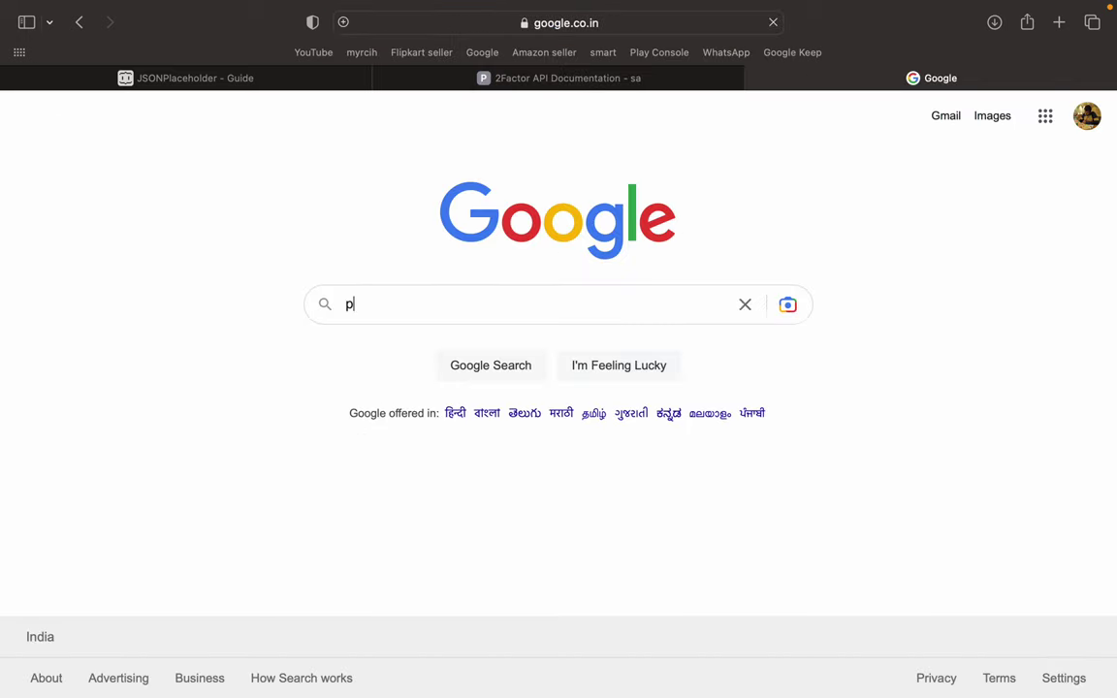
pyautogui.write('ostman down')
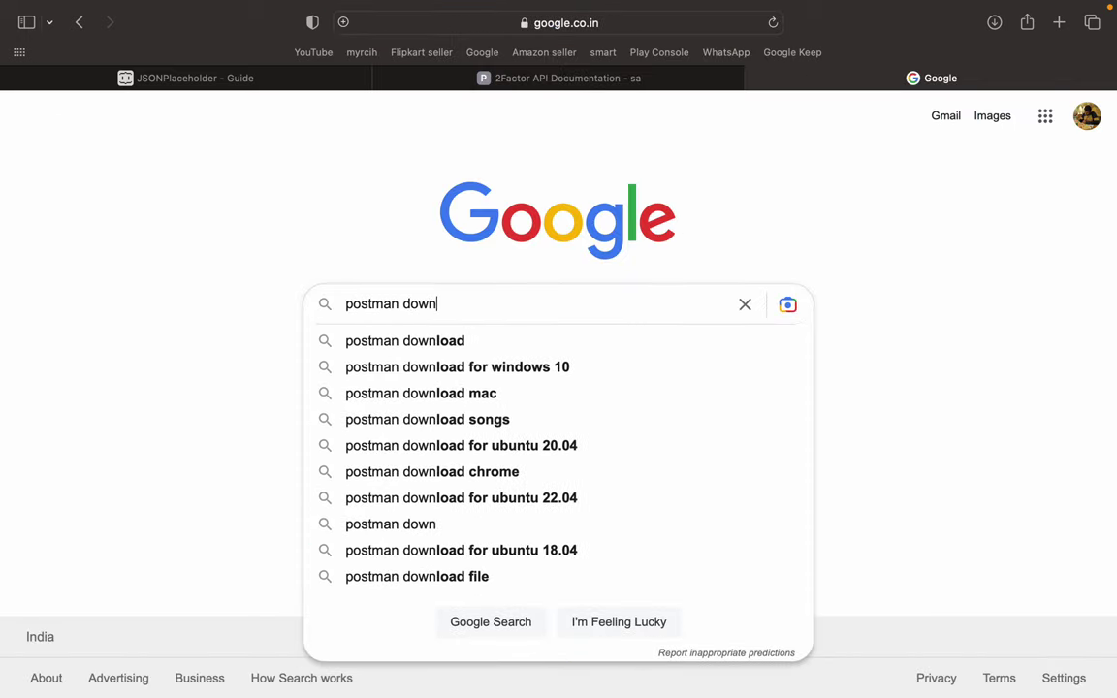
pyautogui.write('load')
pyautogui.press('Return')
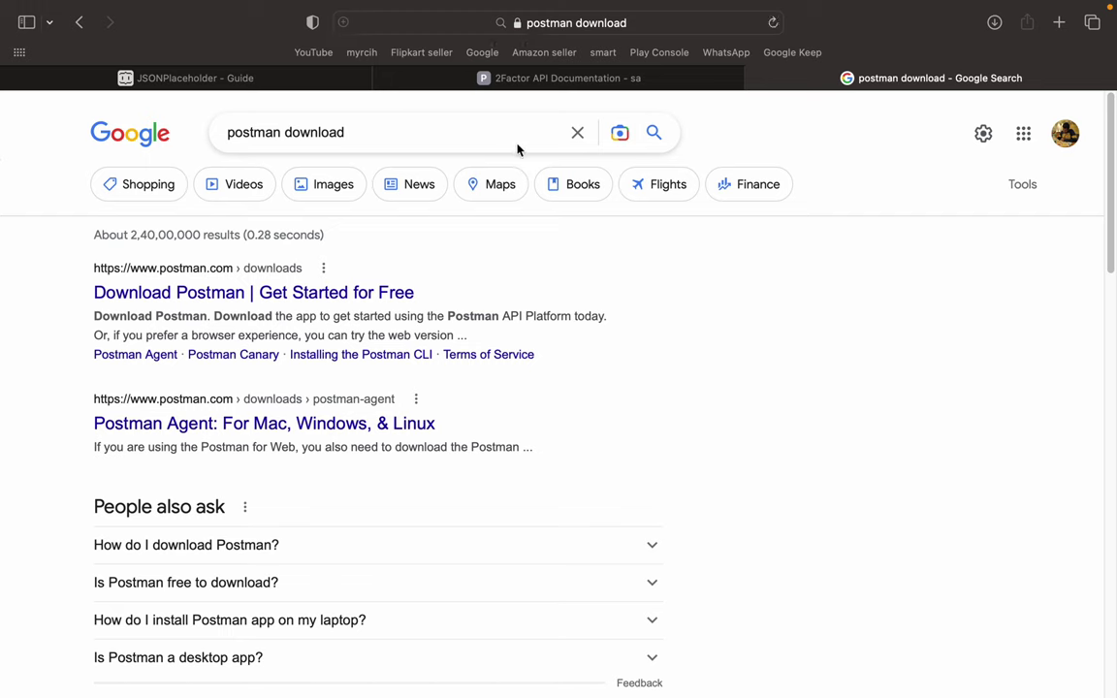
pyautogui.scroll(-5, 308, 298)
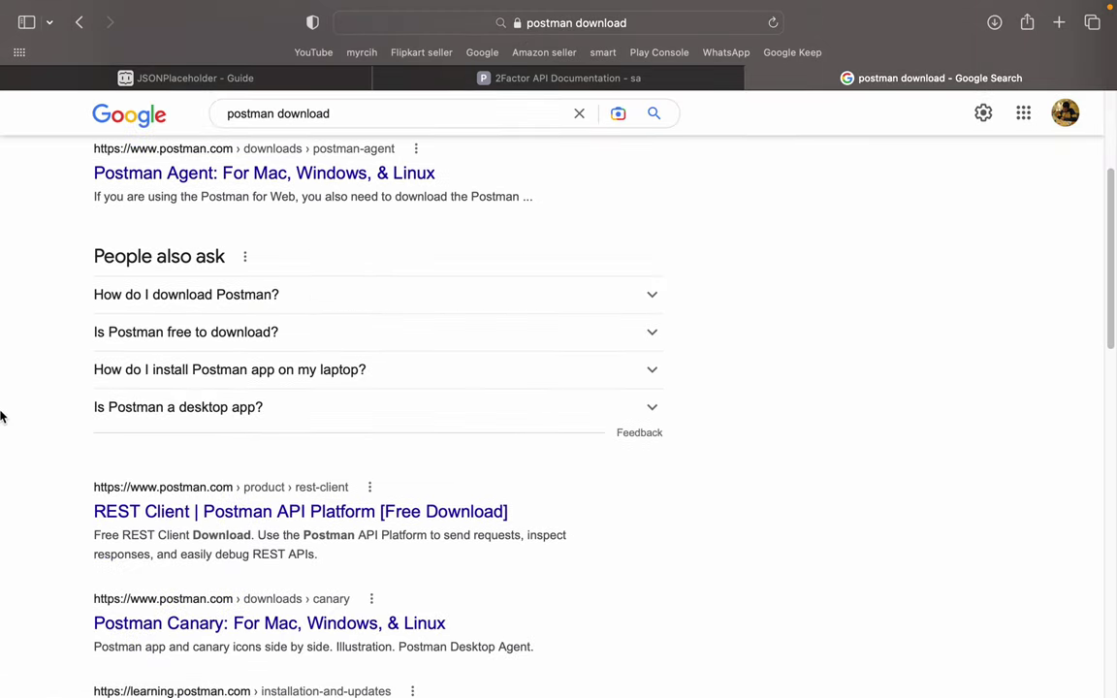
pyautogui.scroll(5, 269, 362)
# - Open the Download Postman page, download the Apple Silicon Mac version, and switch to the desktop app
pyautogui.click(254, 293)
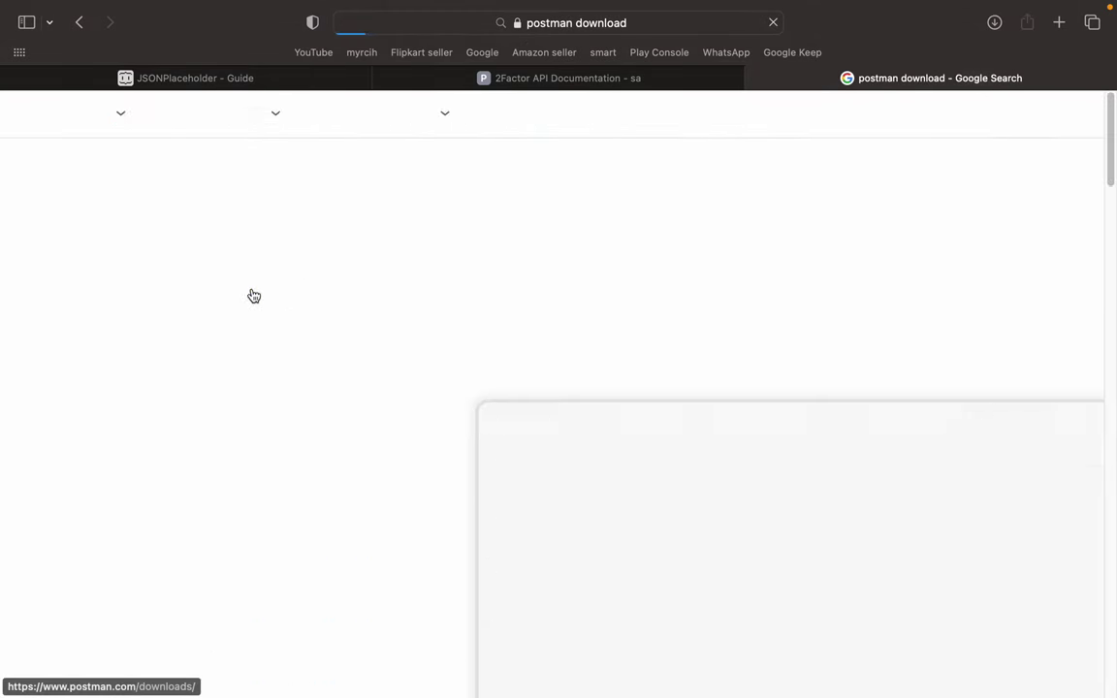
pyautogui.scroll(-3, 501, 317)
pyautogui.scroll(-2, 500, 317)
pyautogui.scroll(5, 441, 288)
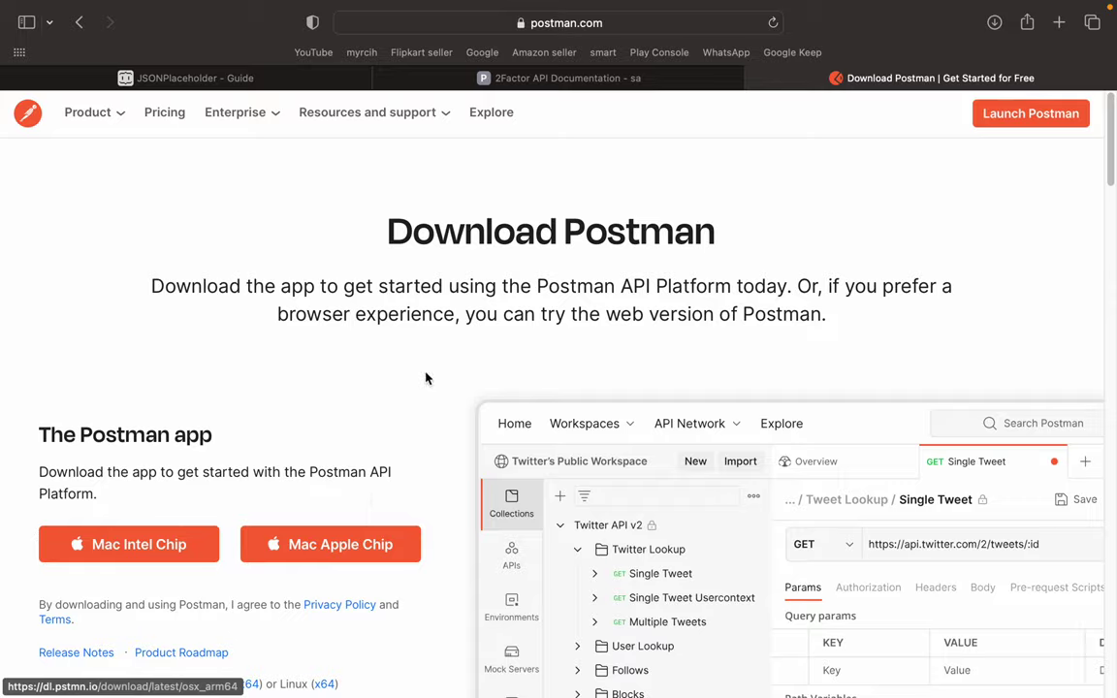
pyautogui.scroll(-8, 426, 377)
pyautogui.scroll(-9, 427, 376)
pyautogui.scroll(17, 428, 376)
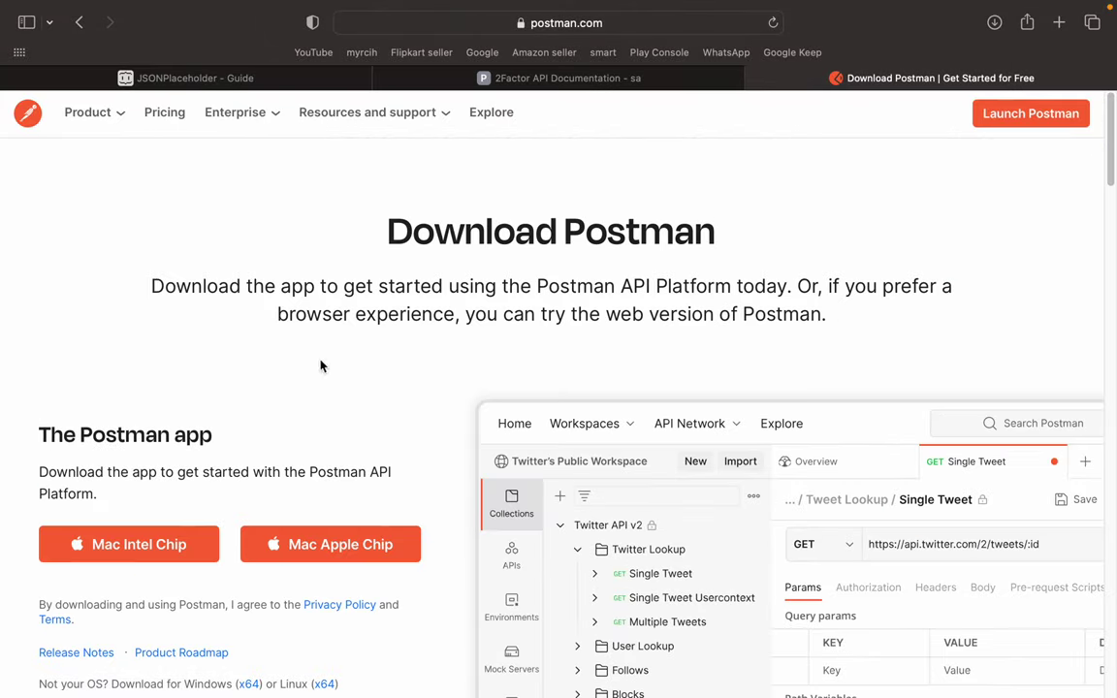
pyautogui.click(344, 548)
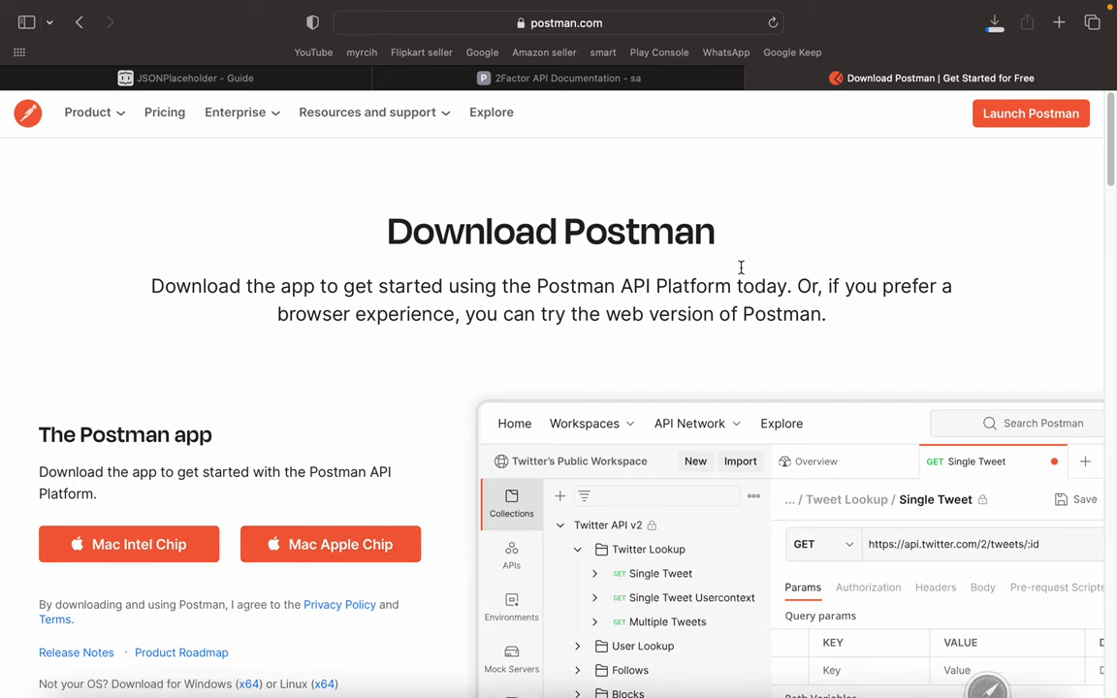
pyautogui.hotkey('ctrl', 'Left')
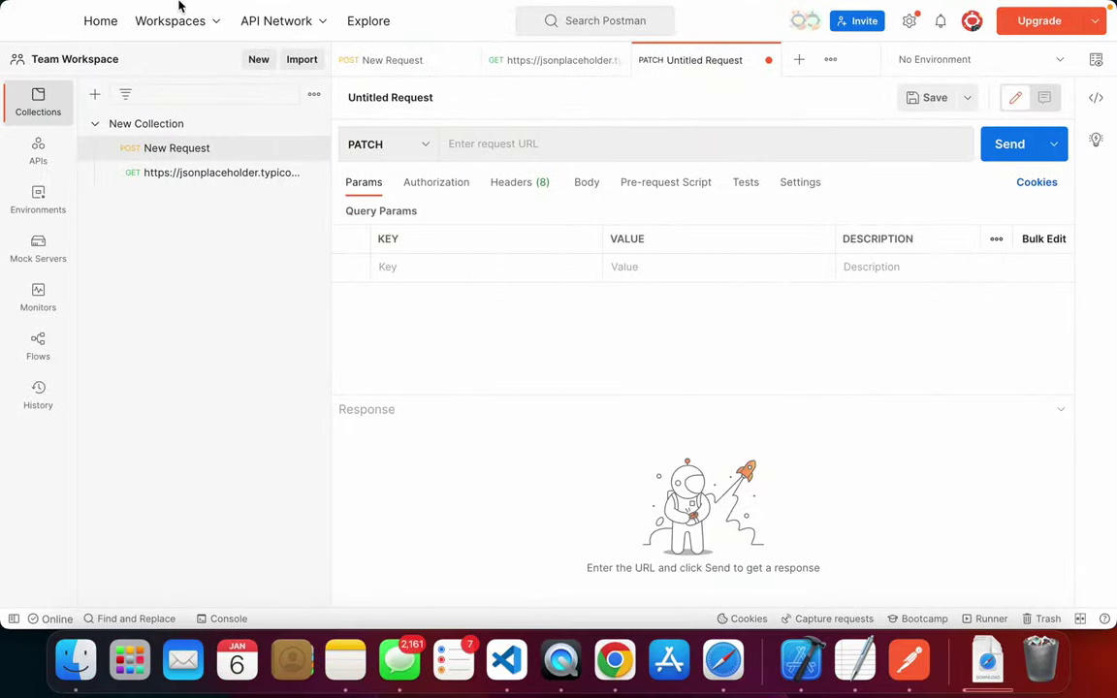
# - Delete New Request and the posts/101 request from New Collection
pyautogui.click(312, 149)
pyautogui.click(239, 350)
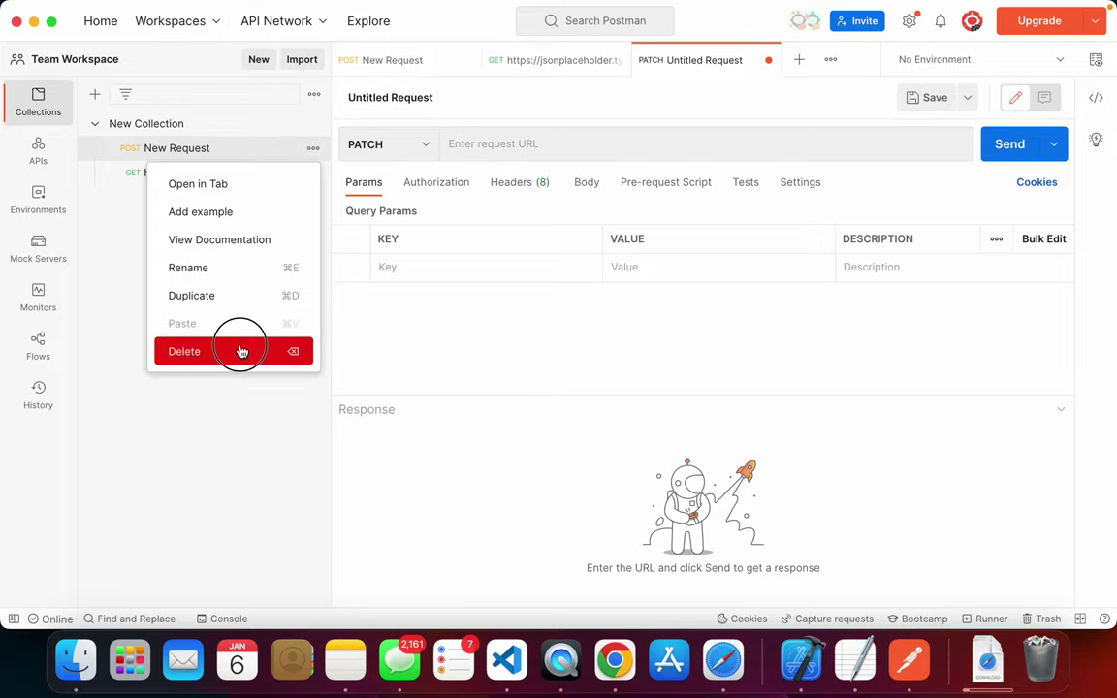
pyautogui.click(701, 356)
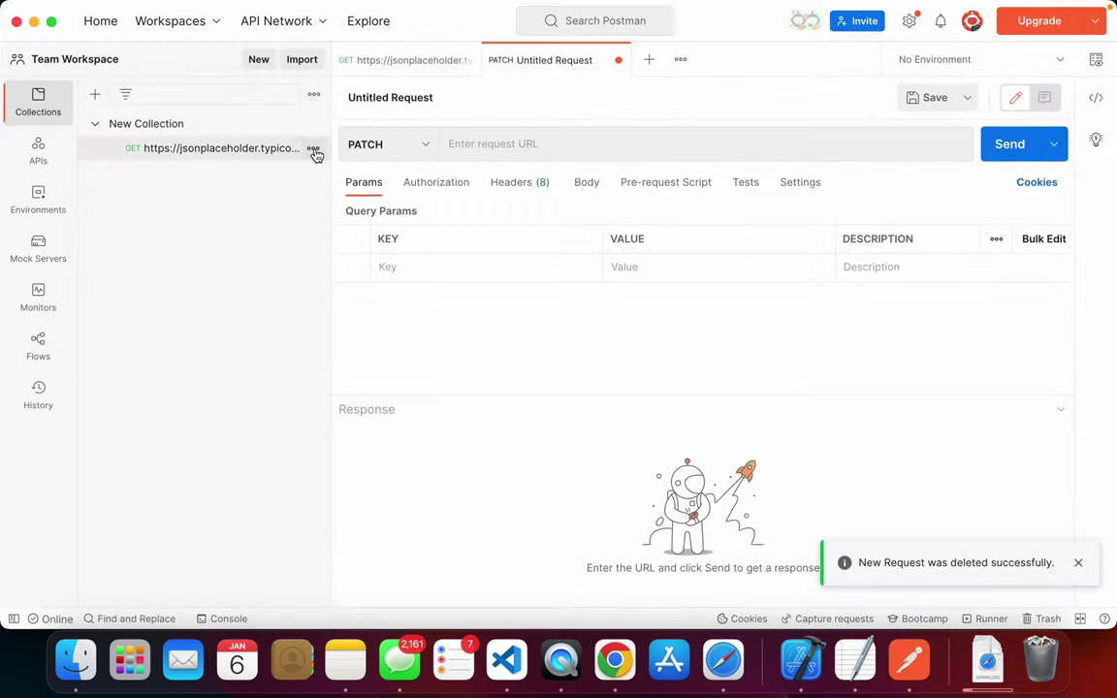
pyautogui.click(312, 148)
pyautogui.click(259, 350)
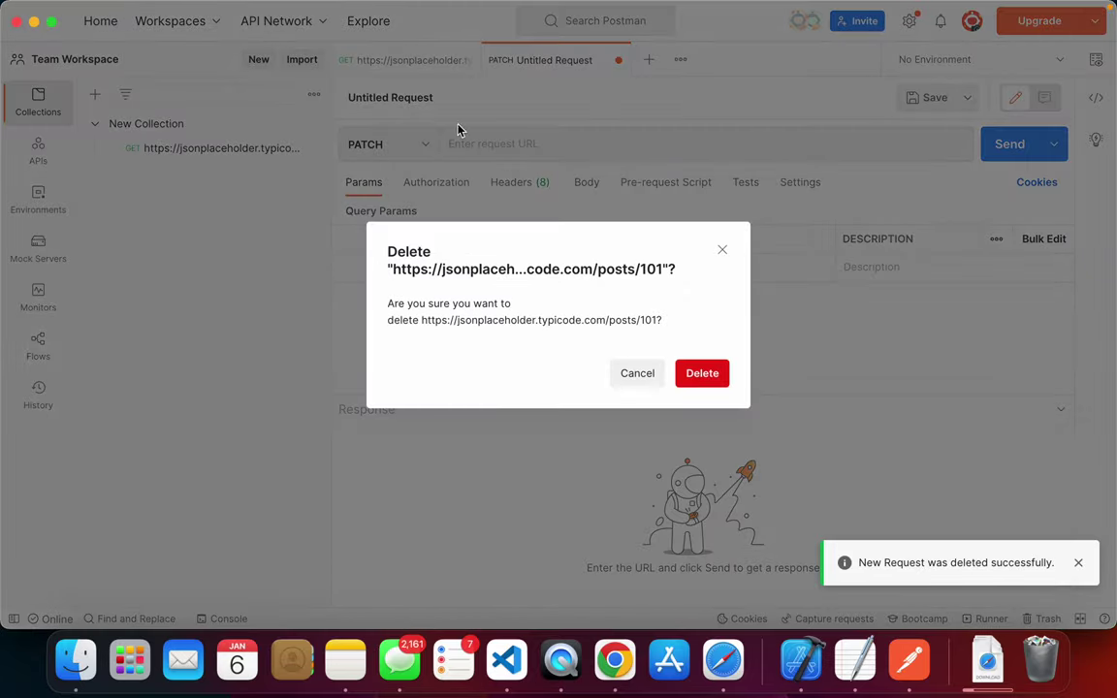
pyautogui.click(700, 364)
# - Close the Untitled Request without saving, ticking Always discard unsaved changes
pyautogui.click(469, 60)
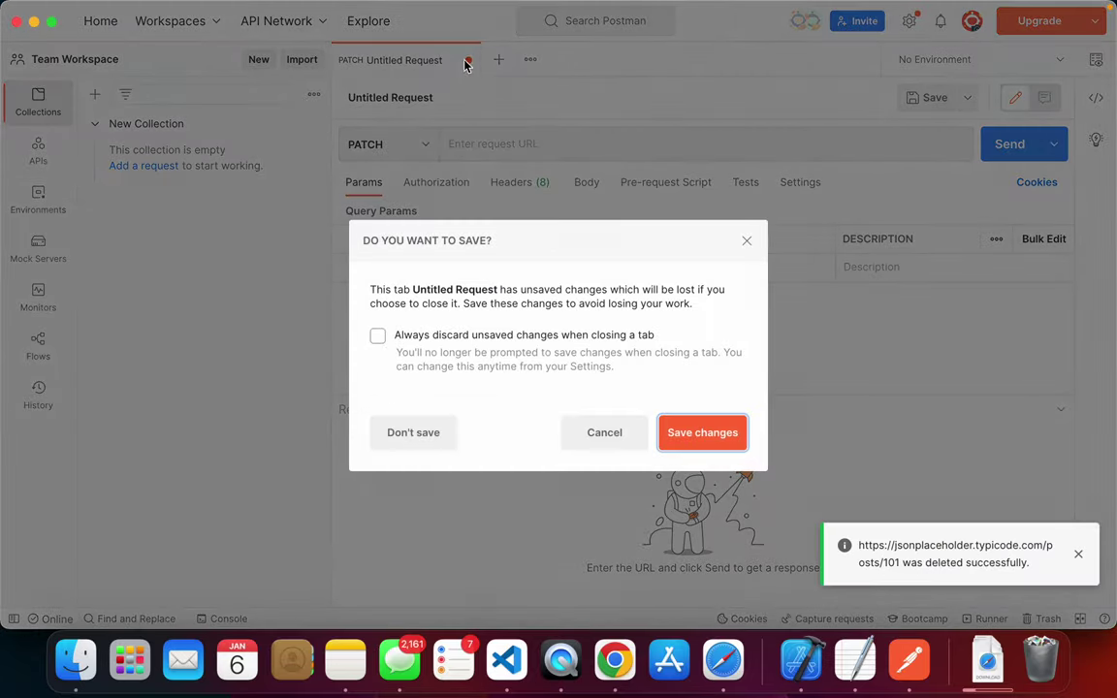
pyautogui.click(694, 431)
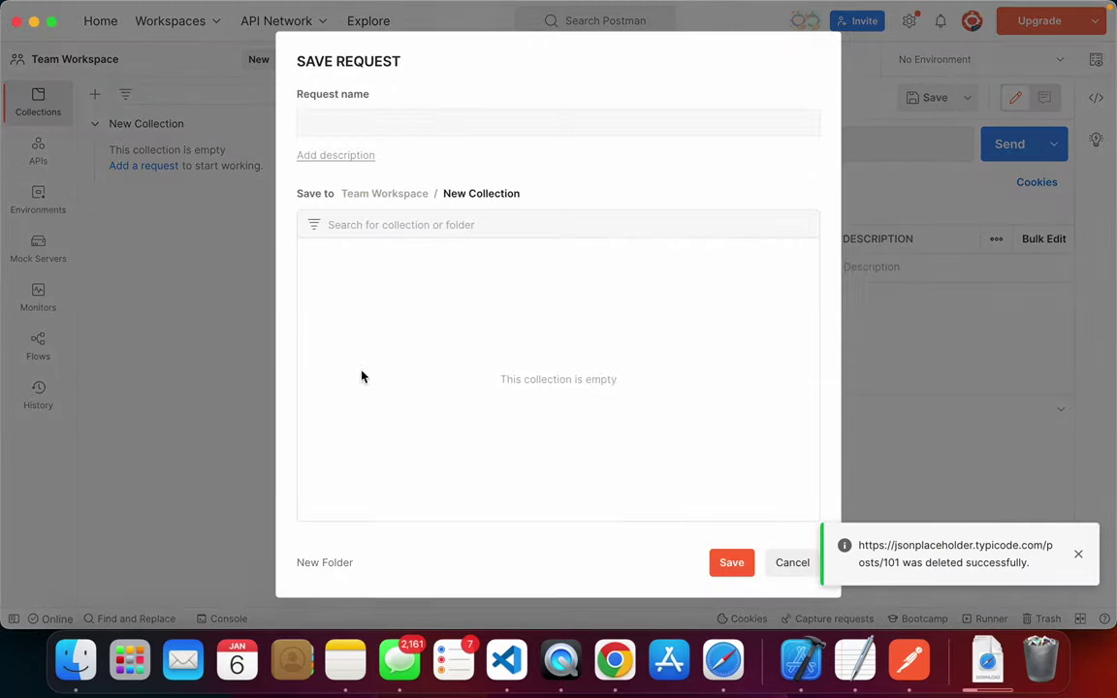
pyautogui.click(730, 563)
pyautogui.press('Return')
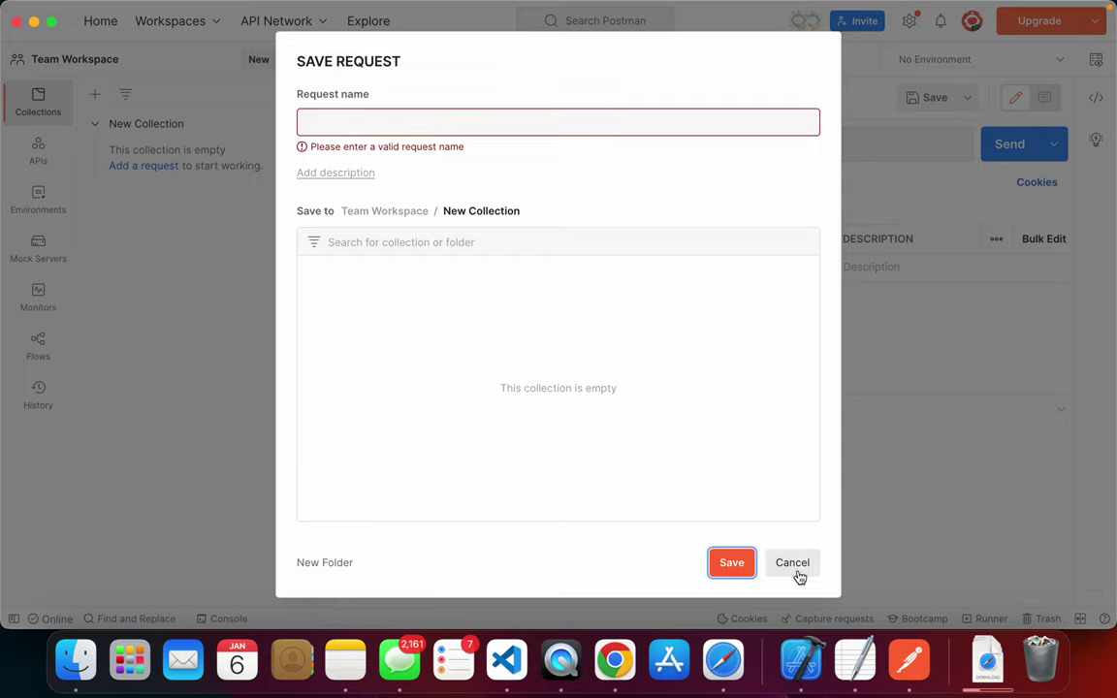
pyautogui.click(795, 570)
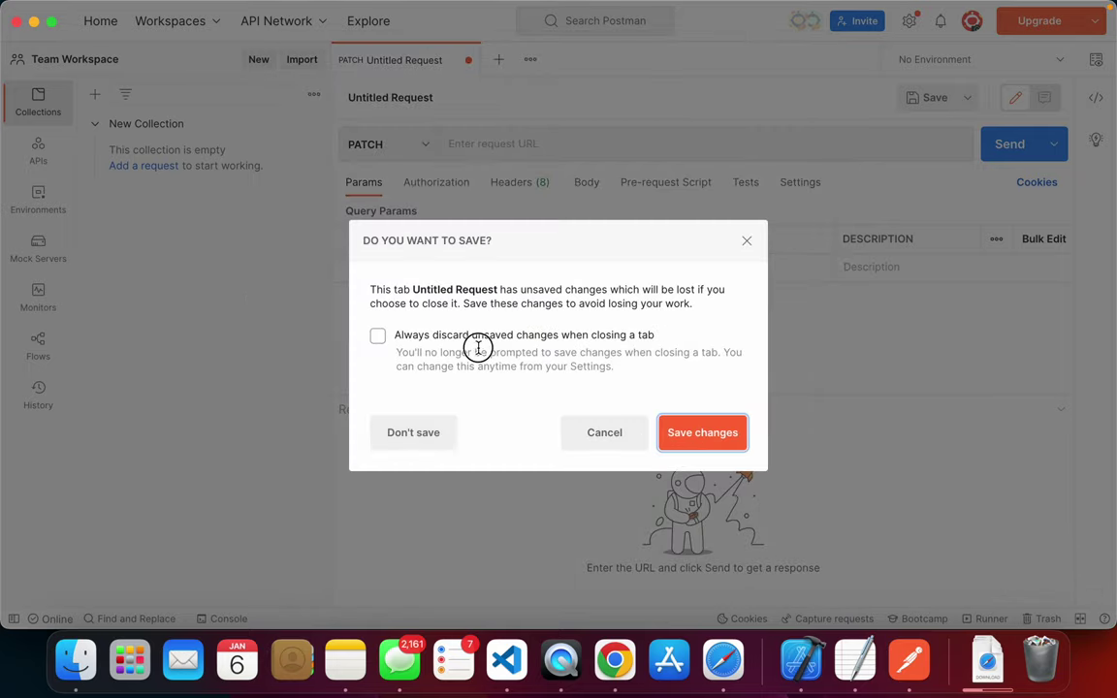
pyautogui.click(374, 335)
pyautogui.click(410, 433)
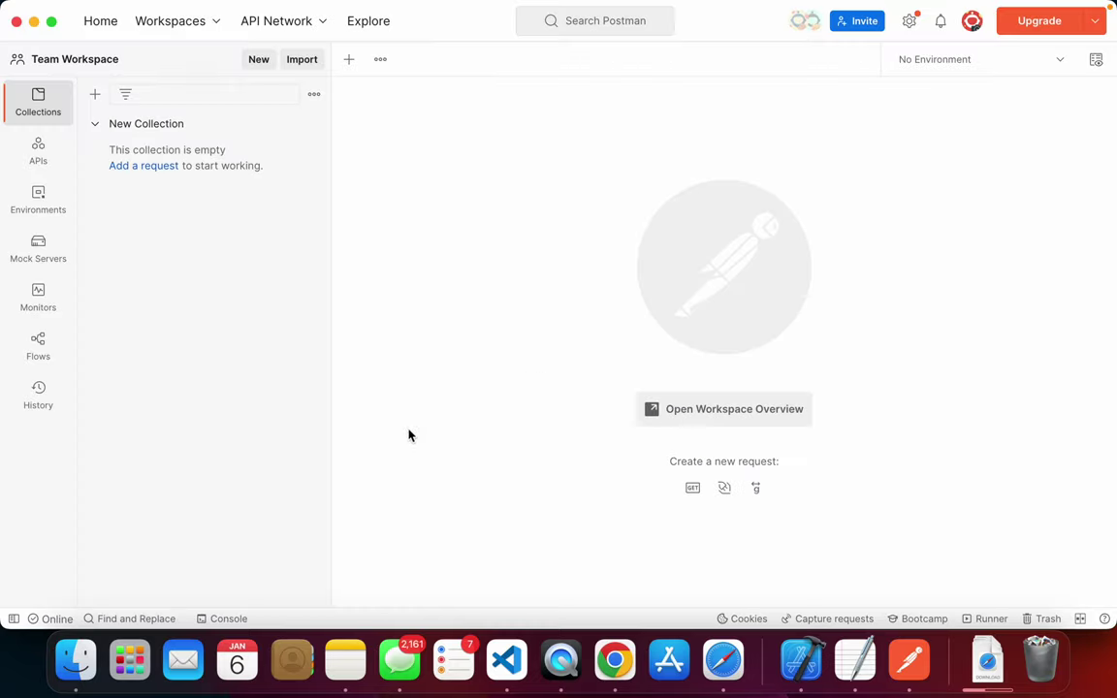
# - Switch to Safari and view the JSONPlaceholder Guide tab
pyautogui.press('super+Tab')
pyautogui.press('super+Tab')
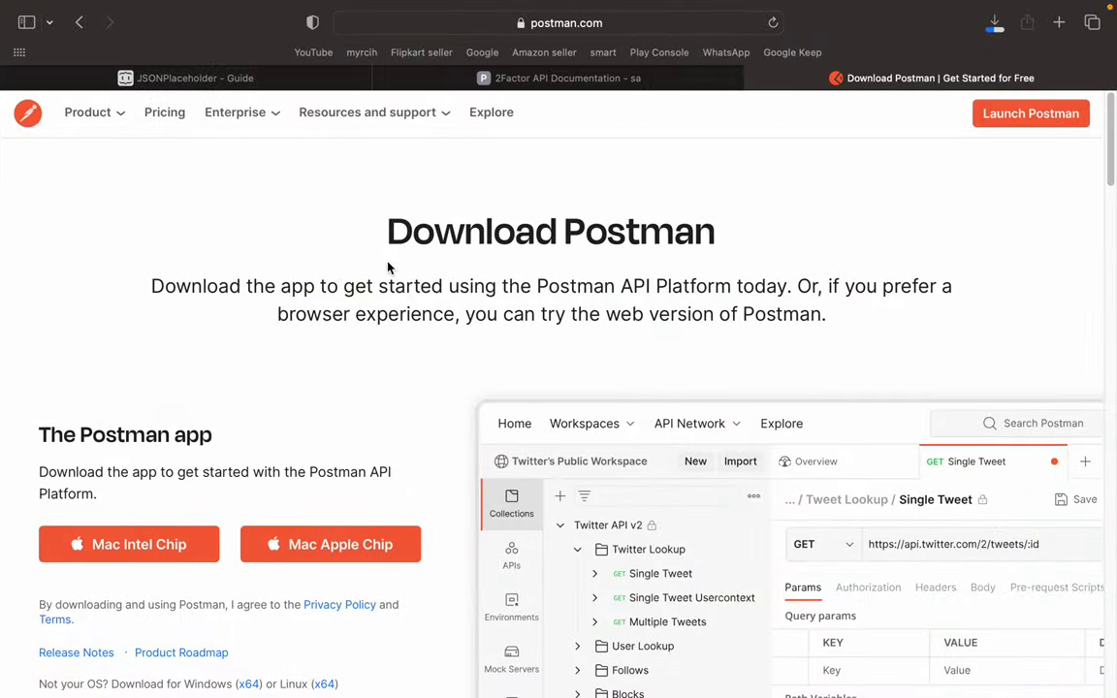
pyautogui.scroll(-15, 516, 247)
pyautogui.scroll(15, 514, 250)
pyautogui.click(193, 77)
pyautogui.scroll(-2, 514, 310)
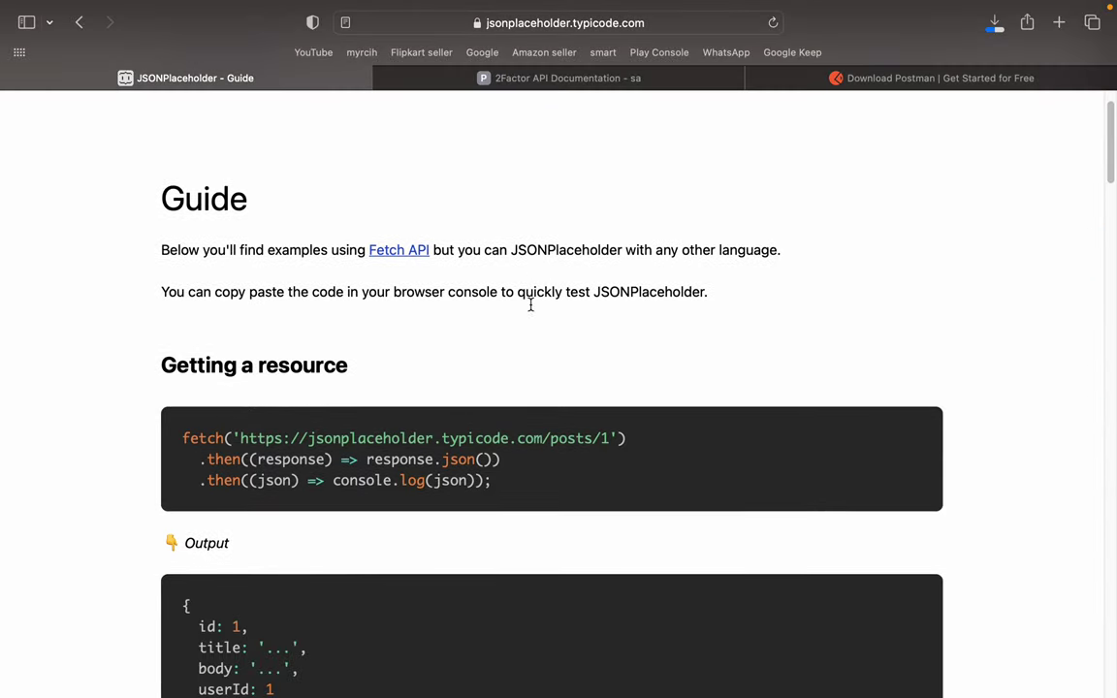
# - Visit the Download Postman tab, go back to the search results, then show the Postman web workspace tab
pyautogui.press('super+Tab')
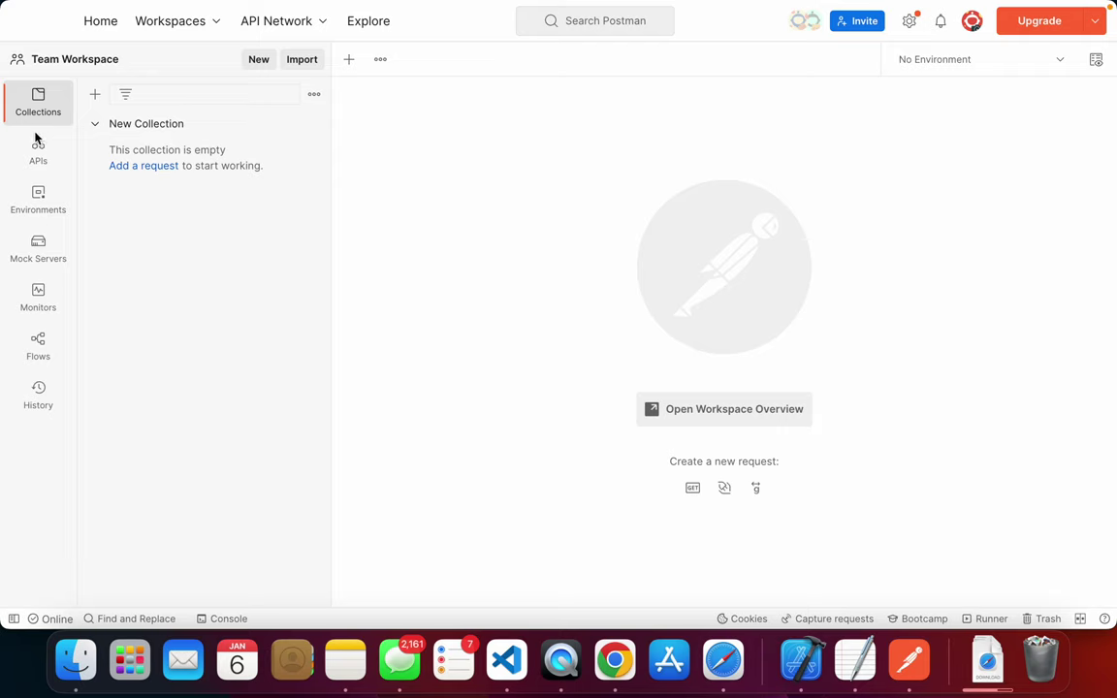
pyautogui.press('super+Tab')
pyautogui.press('super+Tab')
pyautogui.press('super+Tab')
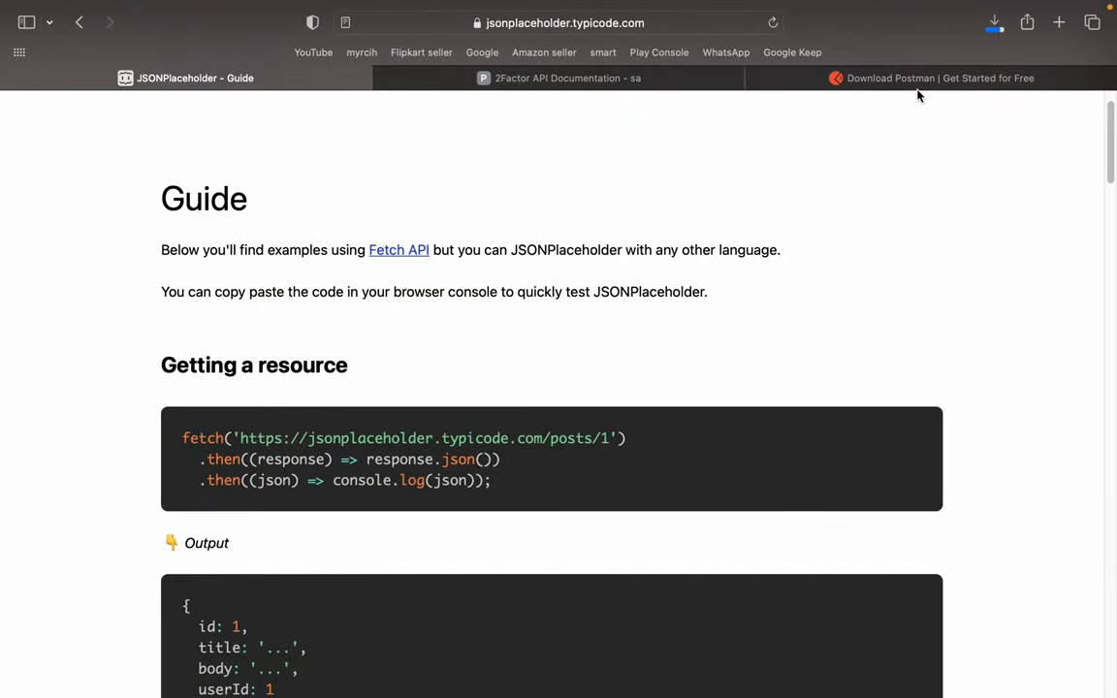
pyautogui.click(916, 79)
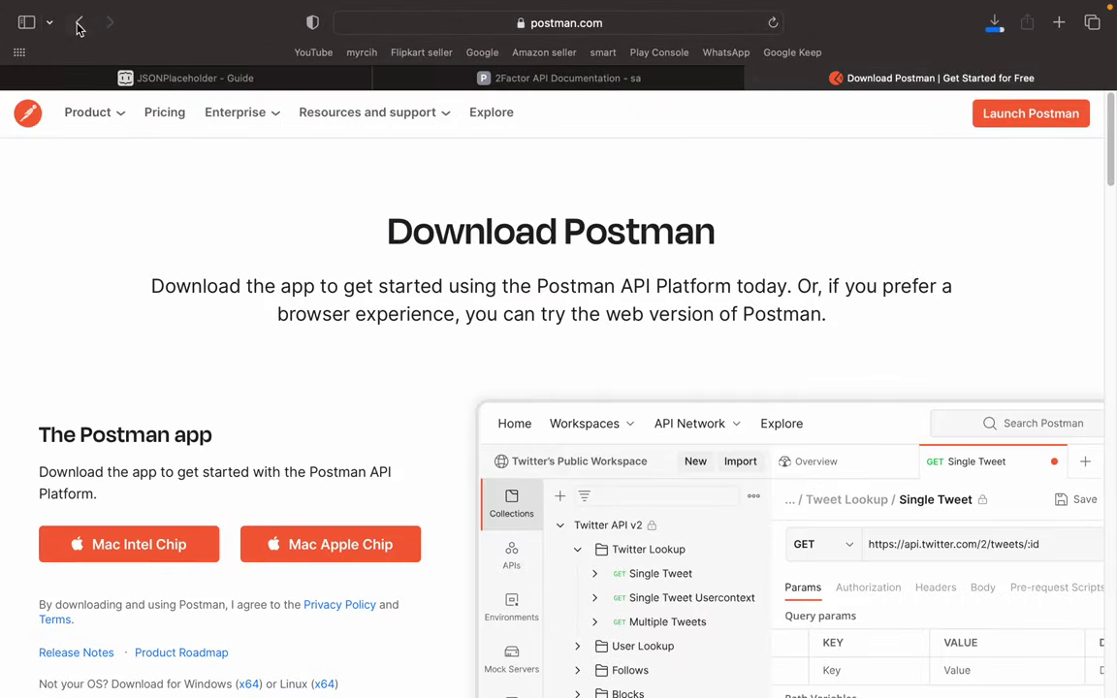
pyautogui.click(80, 22)
pyautogui.click(546, 75)
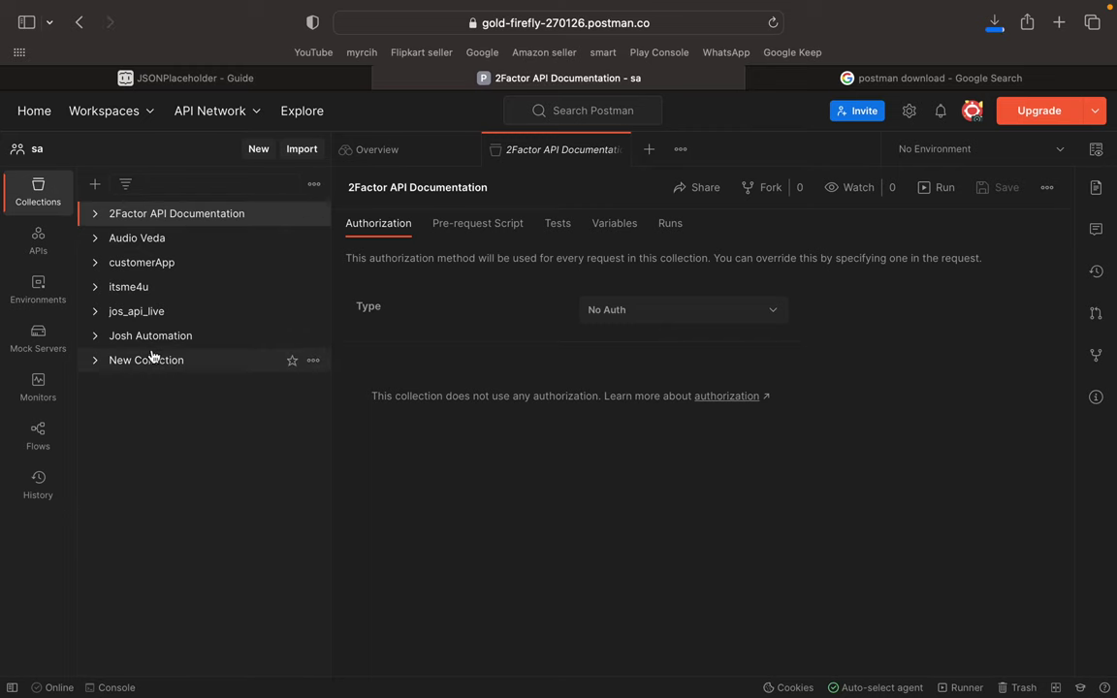
# - Expand and collapse jos_api_live, close the Overview and jos_api_live tabs, and dismiss the Invite dialog
pyautogui.click(133, 314)
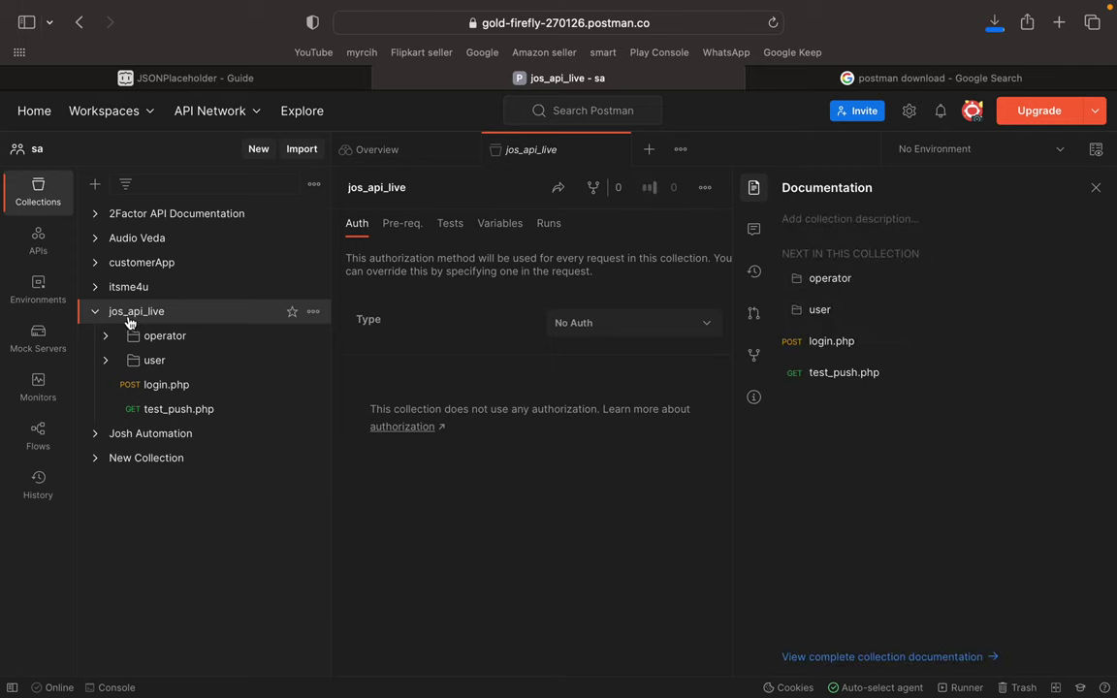
pyautogui.click(96, 313)
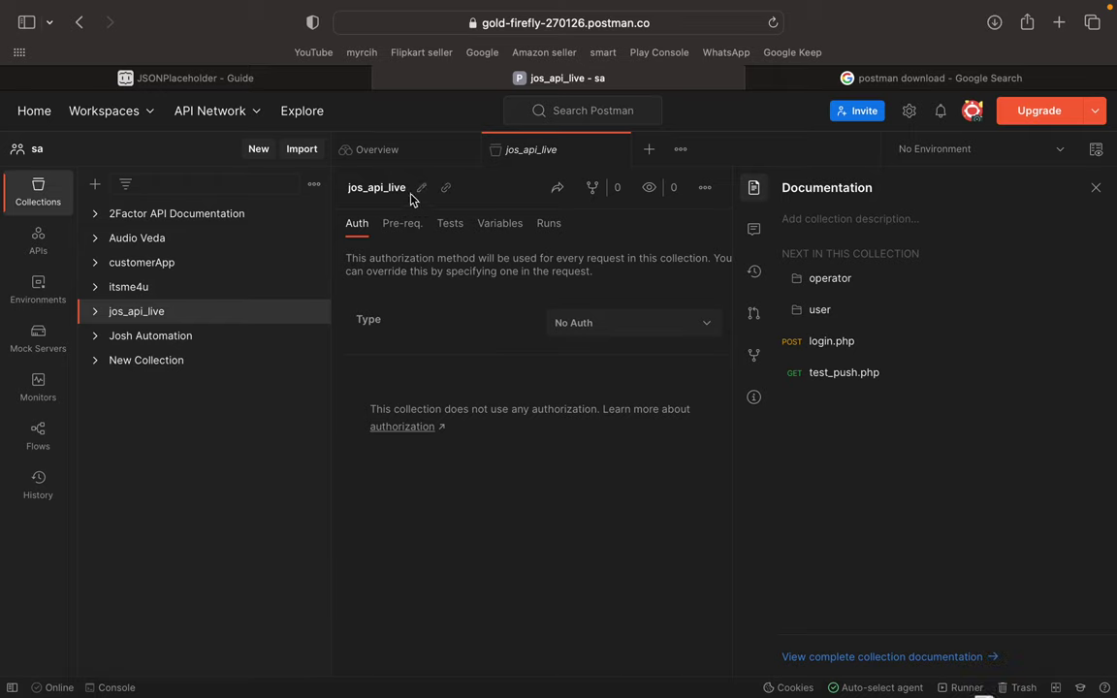
pyautogui.click(462, 150)
pyautogui.click(461, 151)
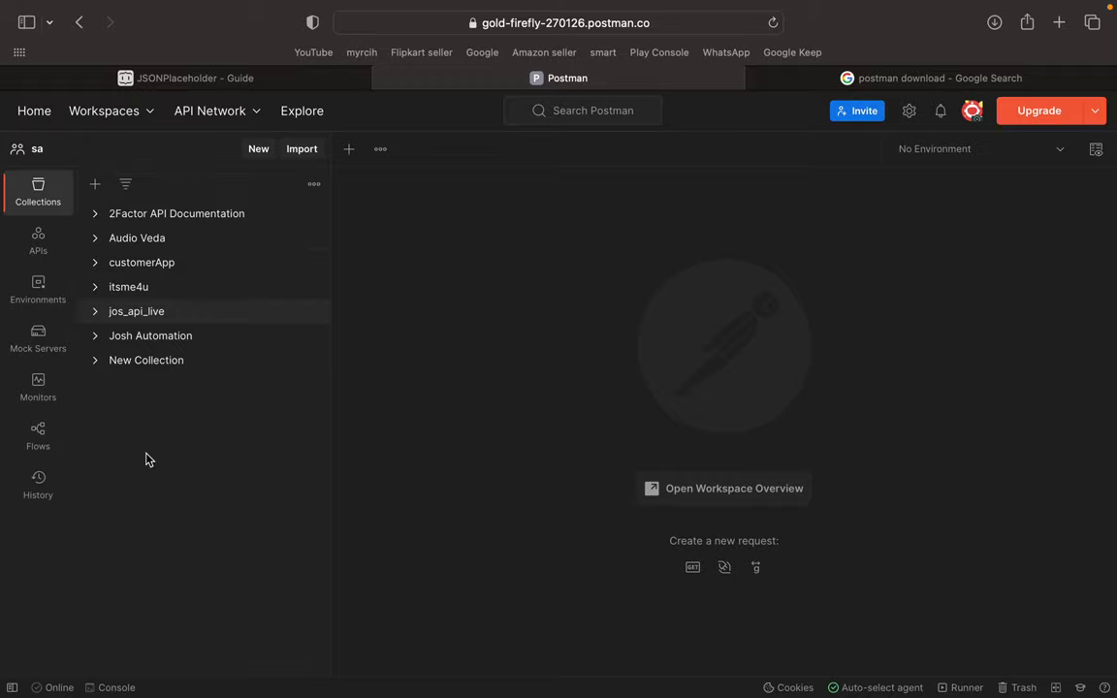
pyautogui.click(847, 114)
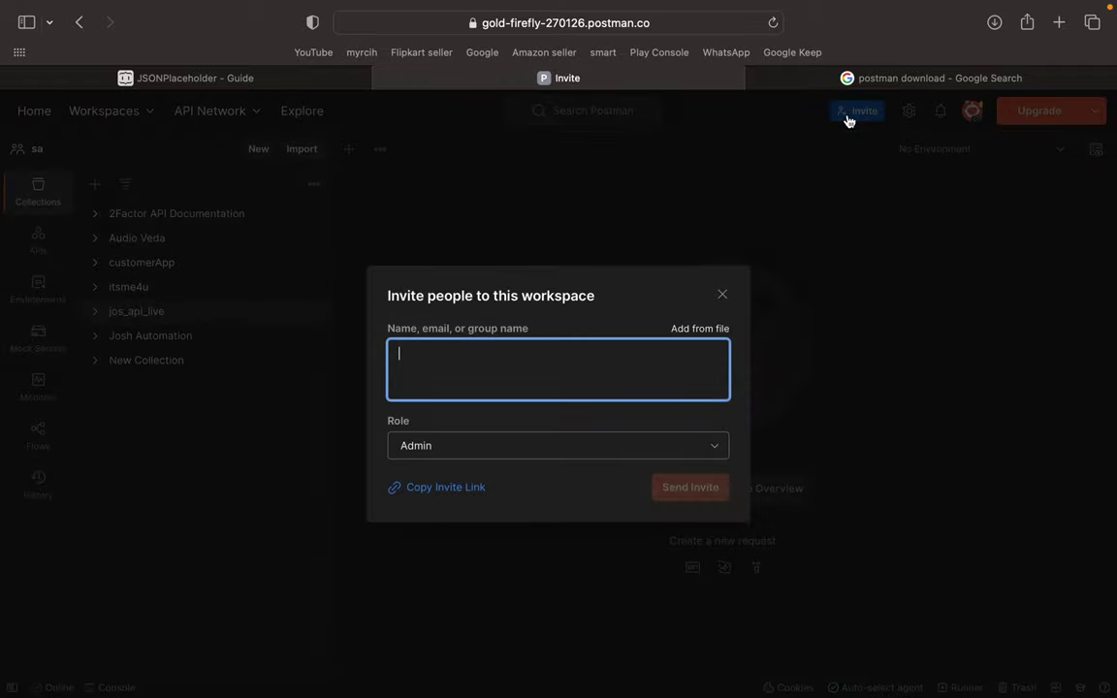
pyautogui.click(723, 293)
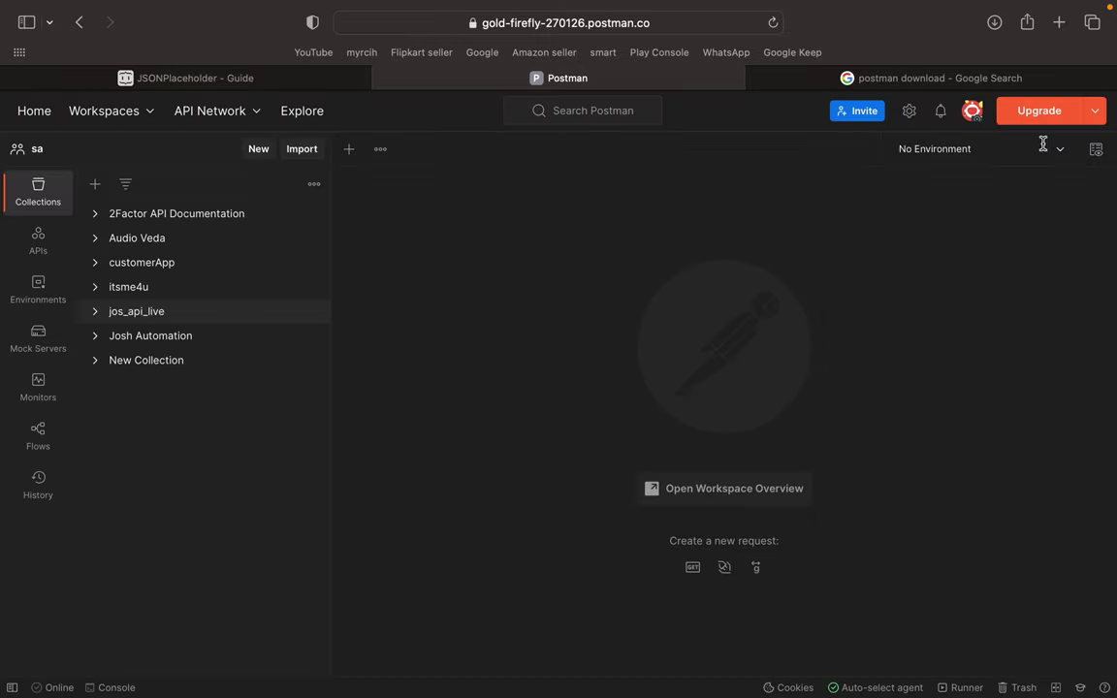
pyautogui.hotkey('ctrl', 'Left')
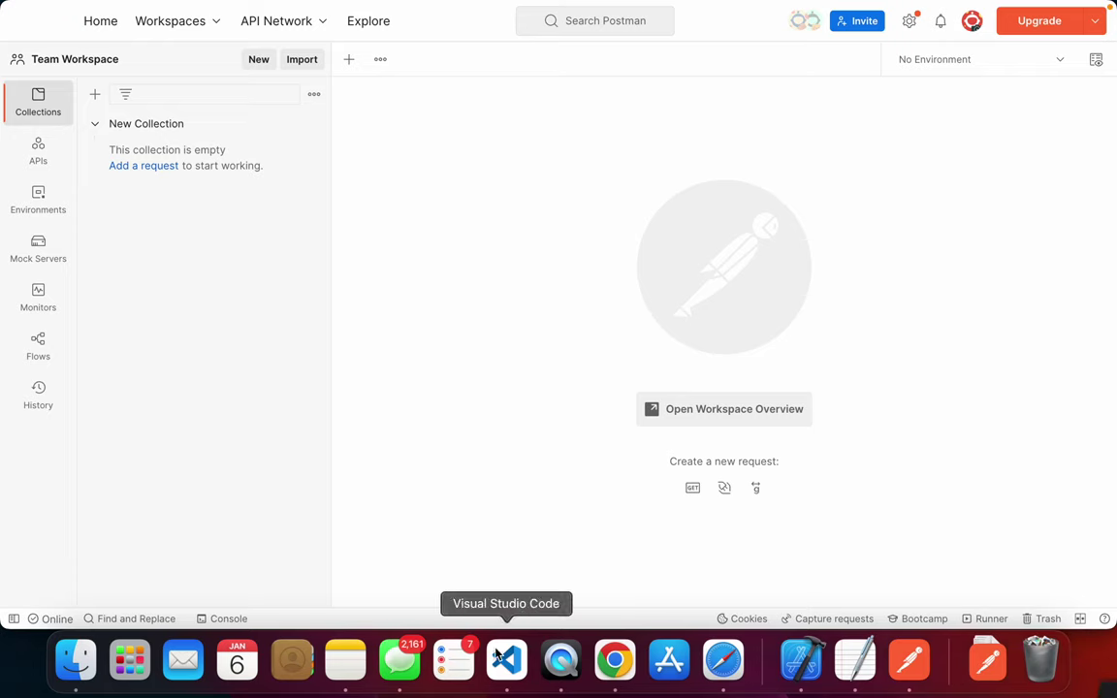
# - Switch between the Postman desktop app and Safari, landing on the JSONPlaceholder - Guide tab
pyautogui.press('super+Tab')
pyautogui.press('super+Tab')
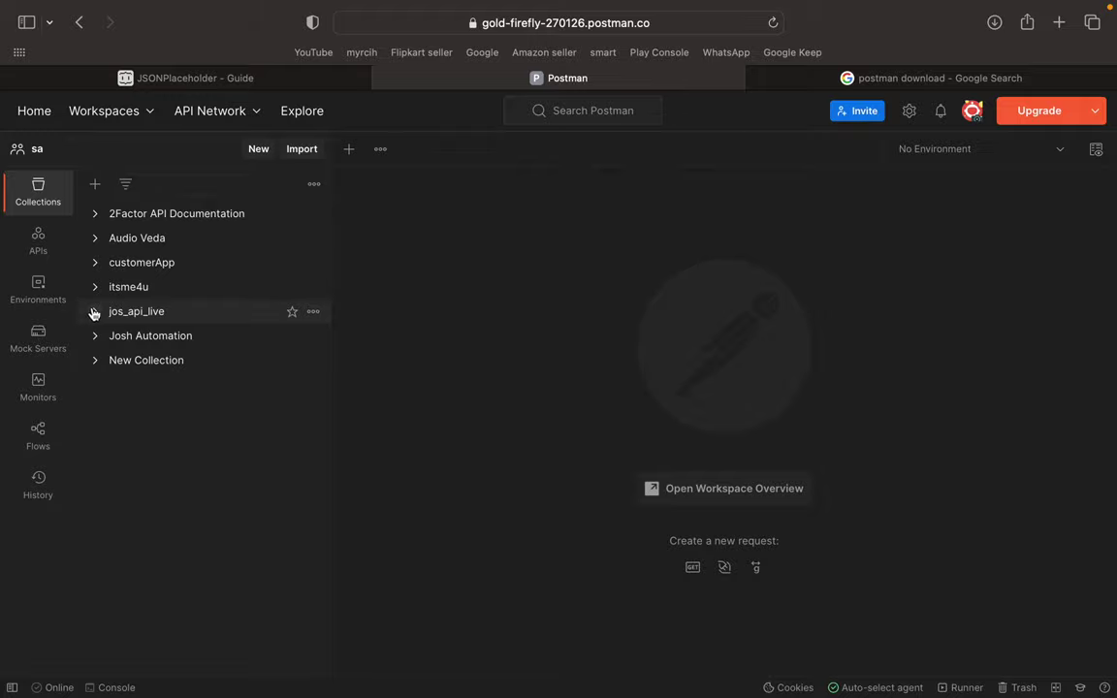
pyautogui.press('super+Tab')
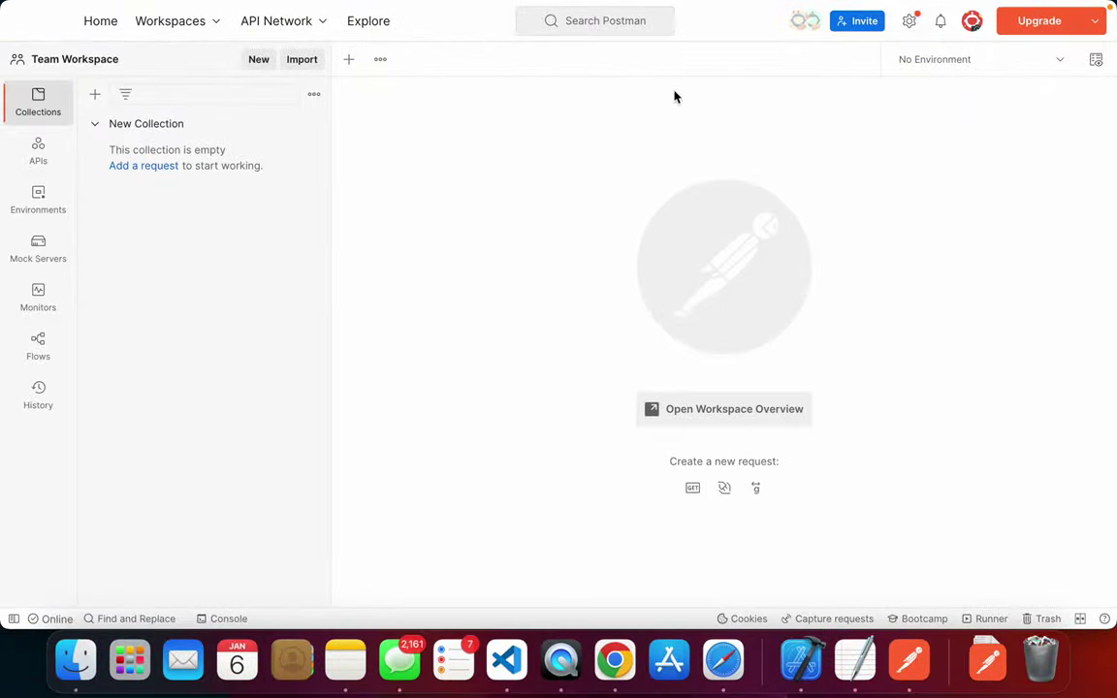
pyautogui.press('super+Tab')
pyautogui.press('super+Tab')
pyautogui.press('super+Tab')
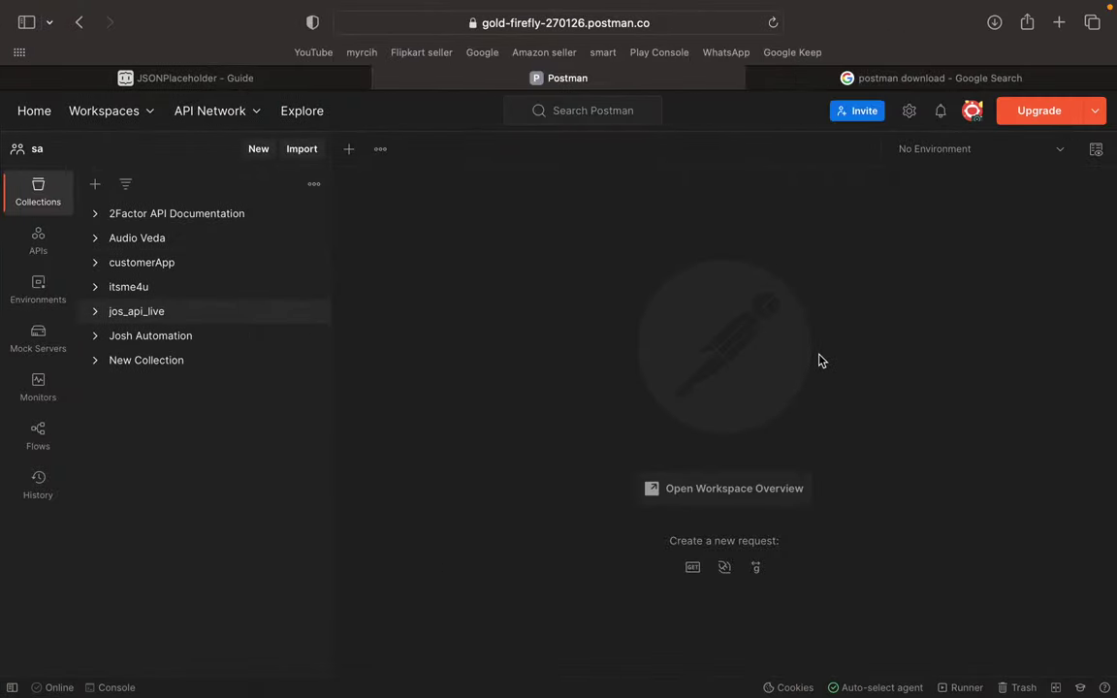
pyautogui.press('super+Tab')
pyautogui.press('super+Tab')
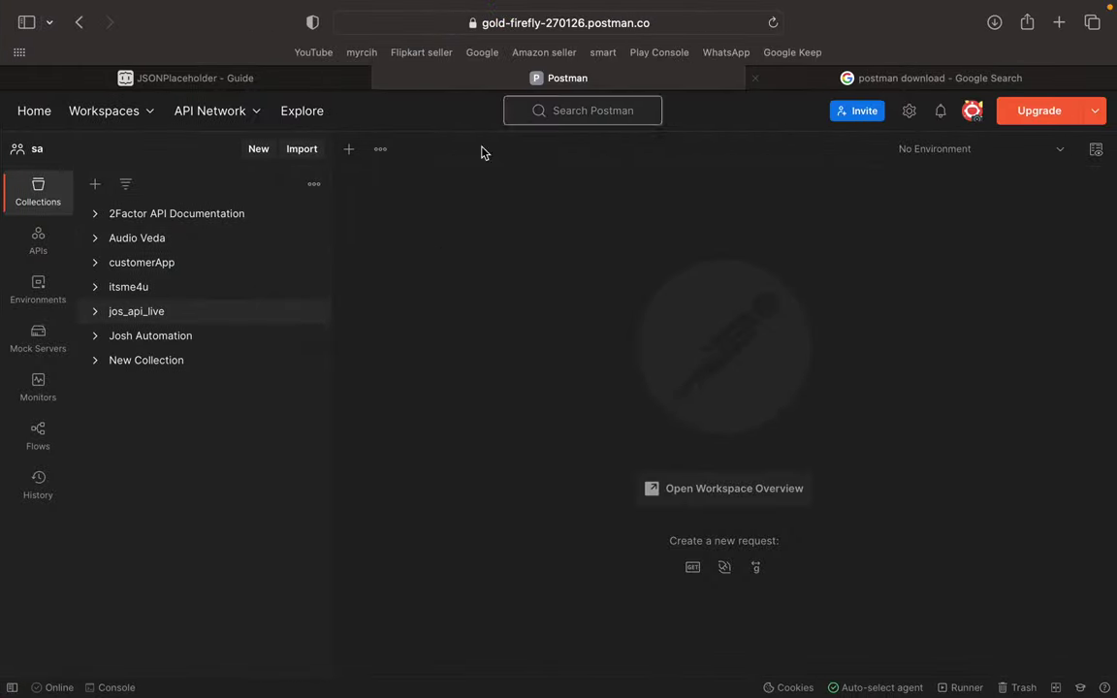
pyautogui.press('super+Tab')
pyautogui.press('super+Tab')
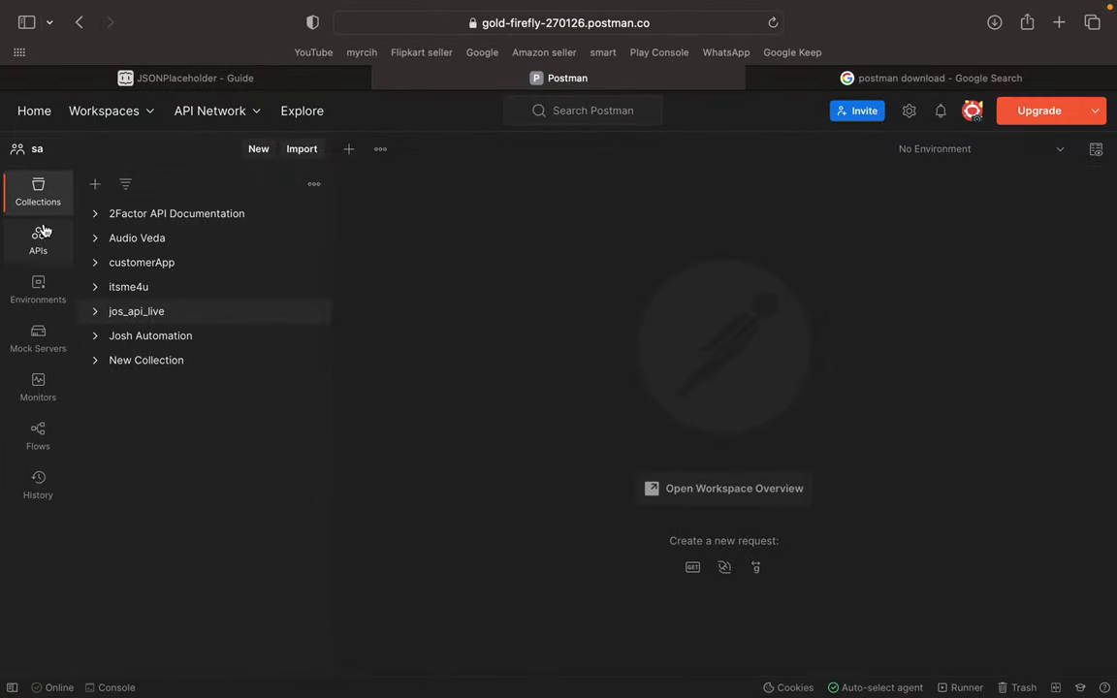
pyautogui.click(217, 82)
pyautogui.scroll(2, 488, 269)
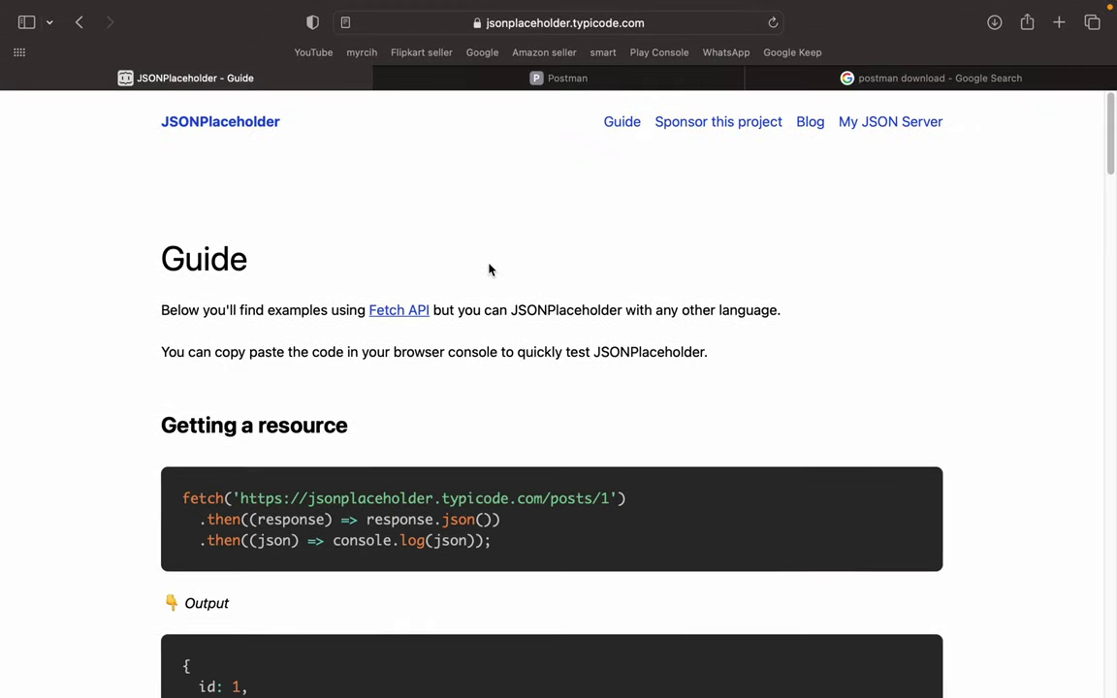
# - Dismiss the Favourites list, scroll the Guide's fetch examples, then move to the full-screen Postman space
pyautogui.click(669, 23)
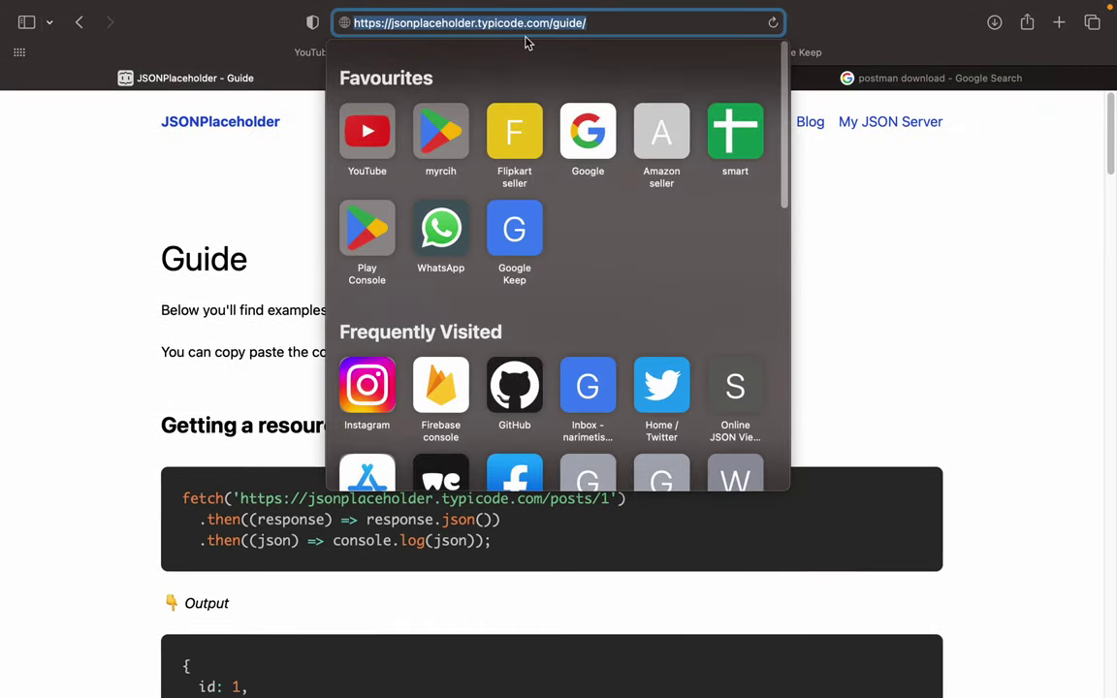
pyautogui.click(89, 177)
pyautogui.scroll(-7, 158, 259)
pyautogui.scroll(7, 158, 281)
pyautogui.scroll(-18, 157, 288)
pyautogui.scroll(13, 158, 290)
pyautogui.hotkey('ctrl', 'Left')
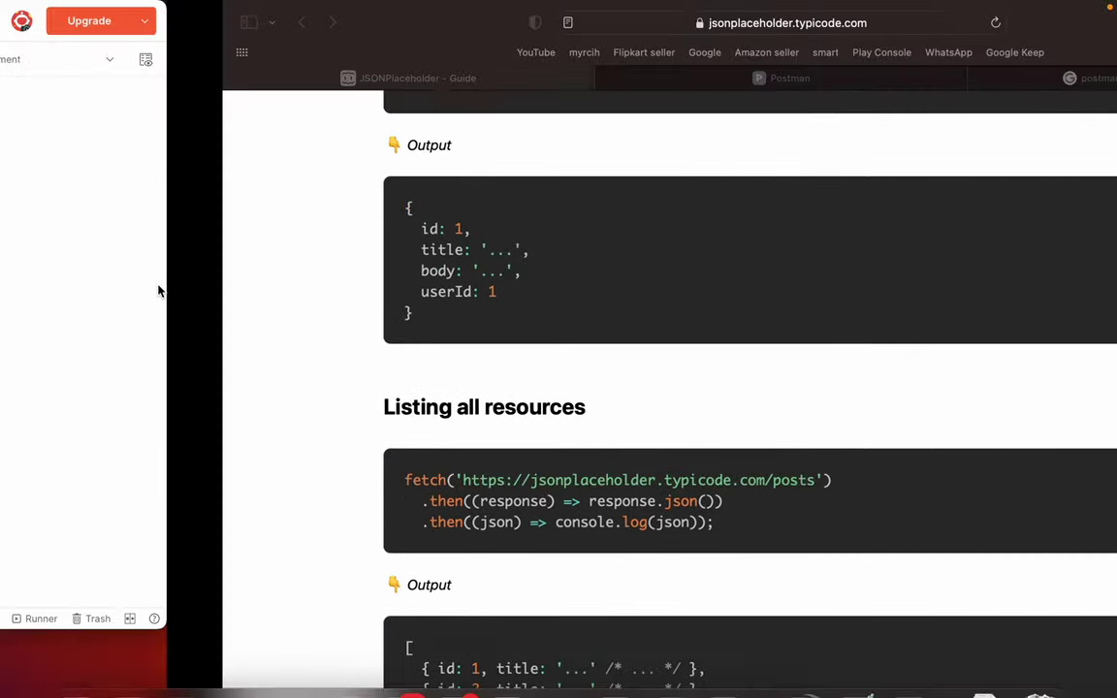
pyautogui.hotkey('ctrl', 'Right')
pyautogui.scroll(5, 617, 298)
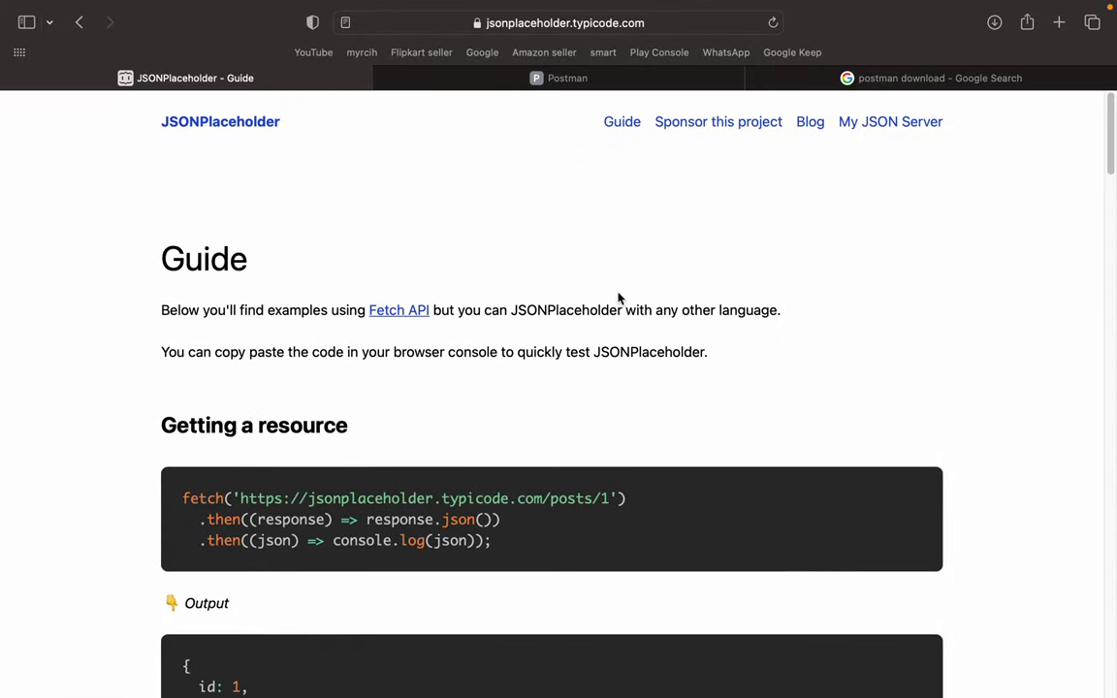
pyautogui.scroll(-10, 617, 298)
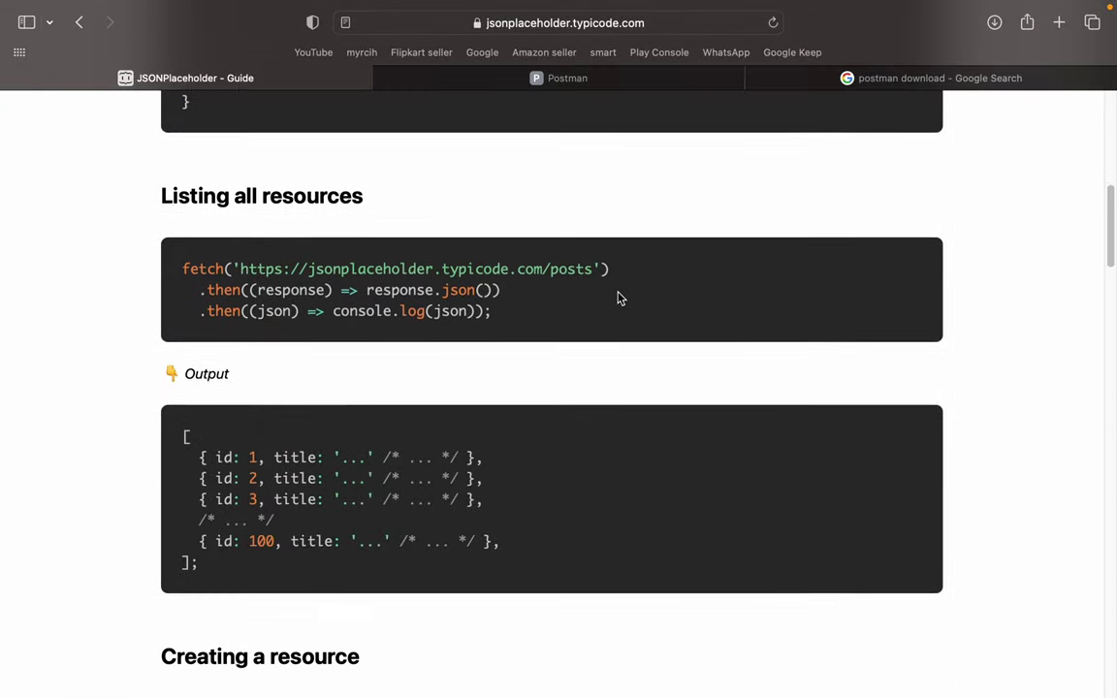
pyautogui.scroll(5, 618, 298)
pyautogui.hotkey('ctrl', 'Left')
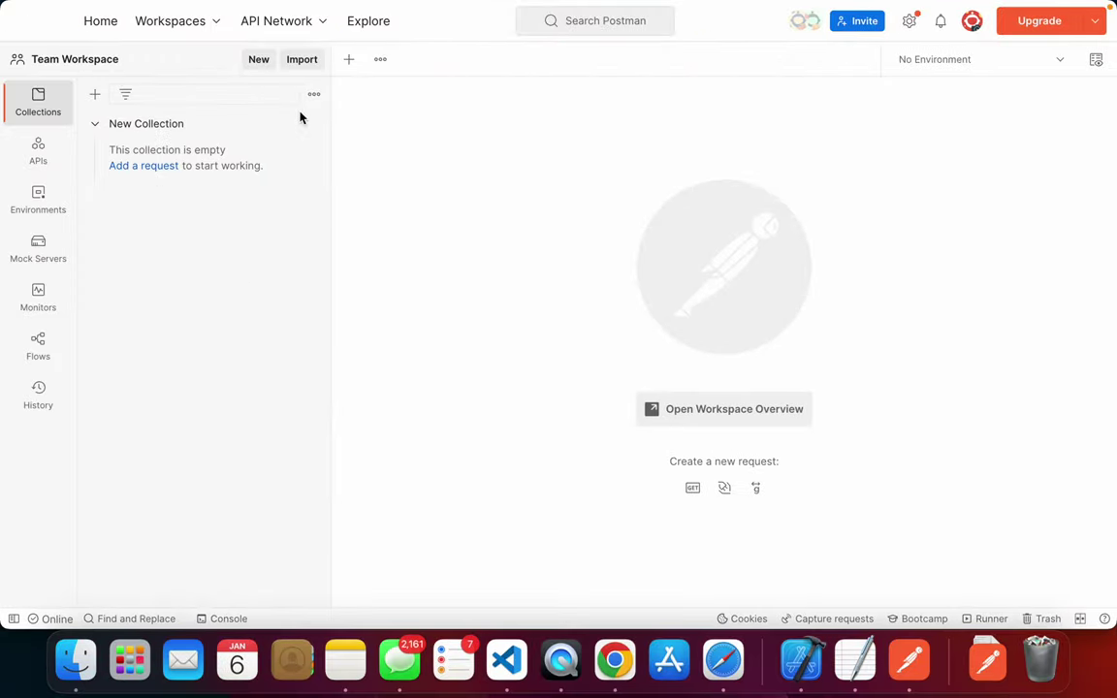
# - Open and close a blank request, then delete New Collection via its ••• menu and confirm
pyautogui.click(349, 60)
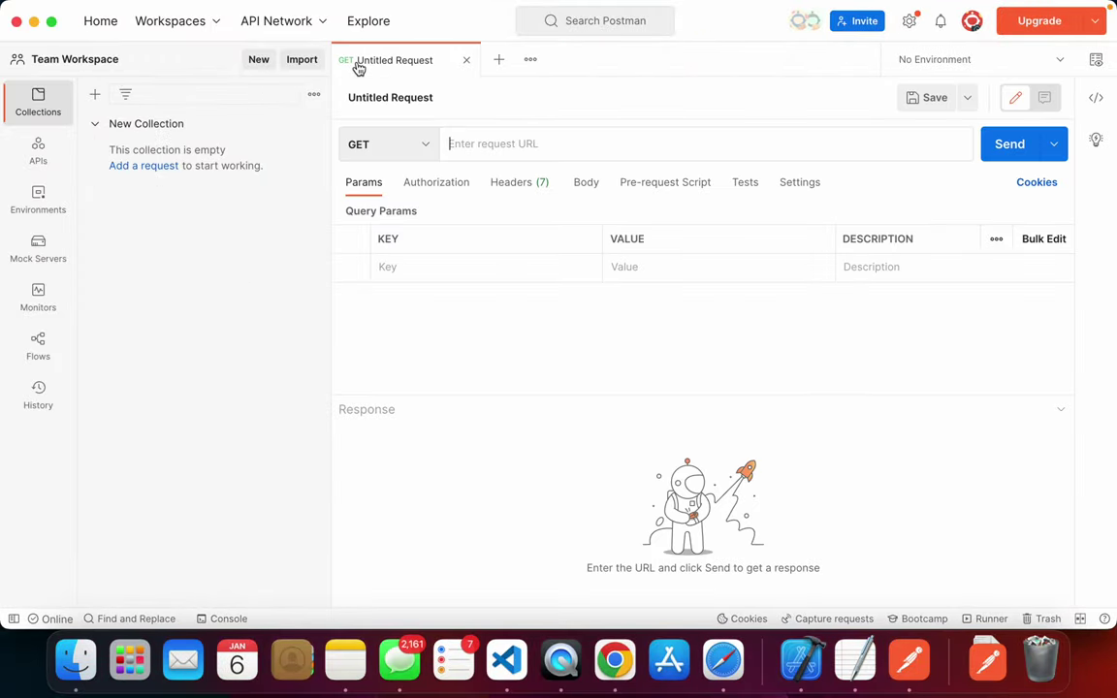
pyautogui.click(462, 60)
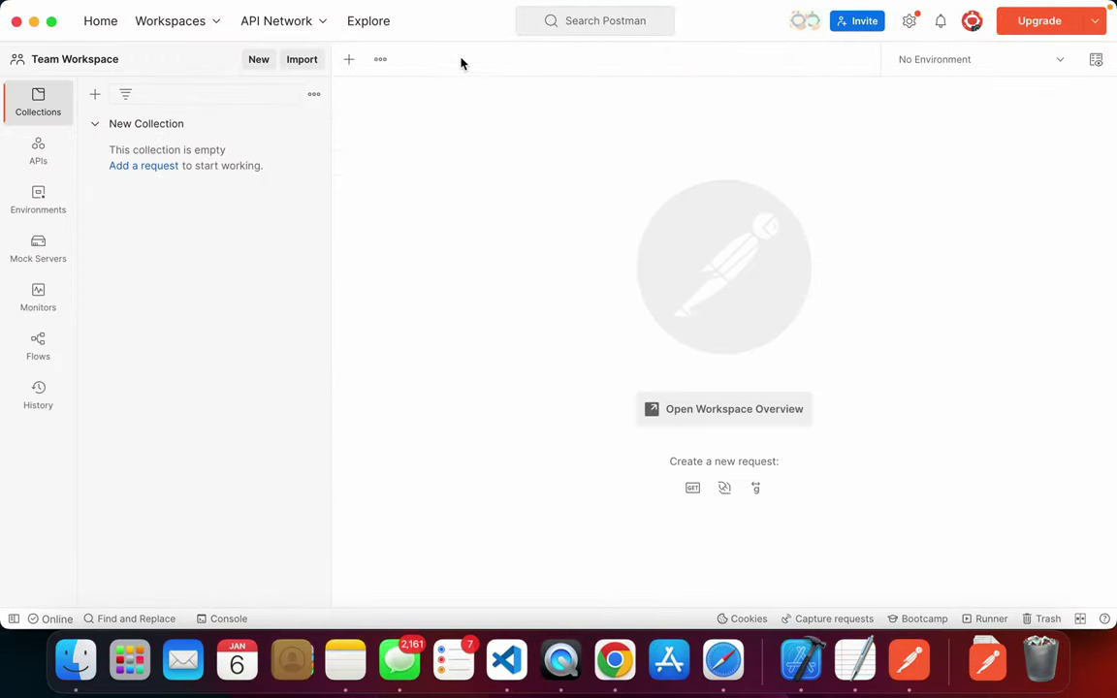
pyautogui.click(132, 126)
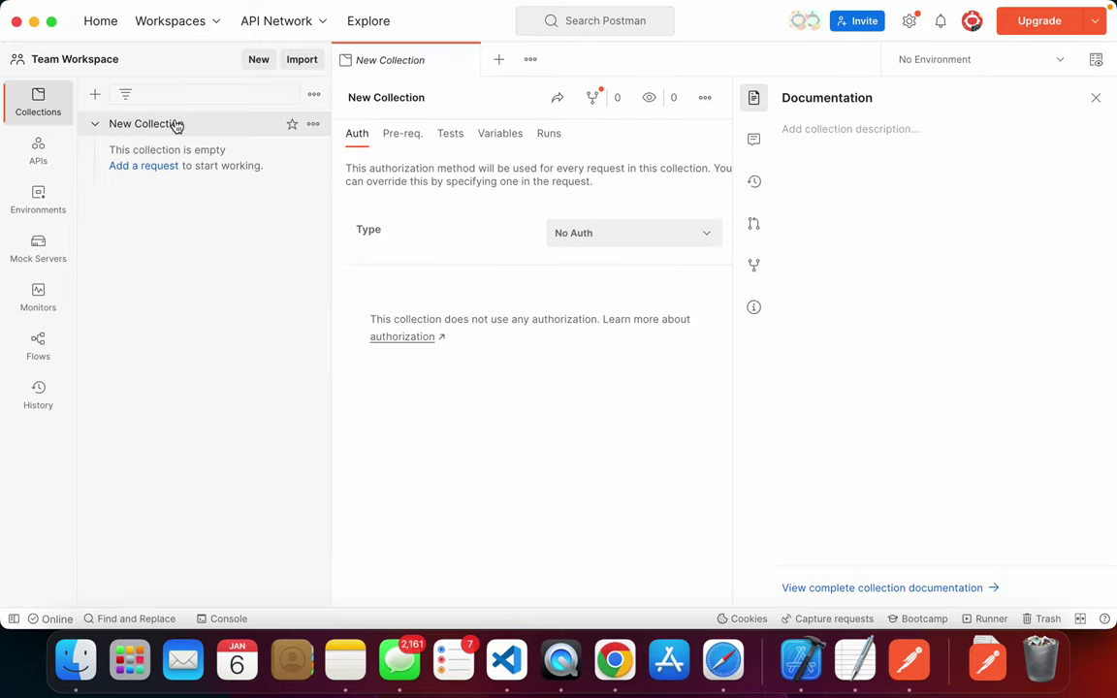
pyautogui.click(312, 123)
pyautogui.scroll(-3, 259, 416)
pyautogui.click(203, 574)
pyautogui.click(715, 378)
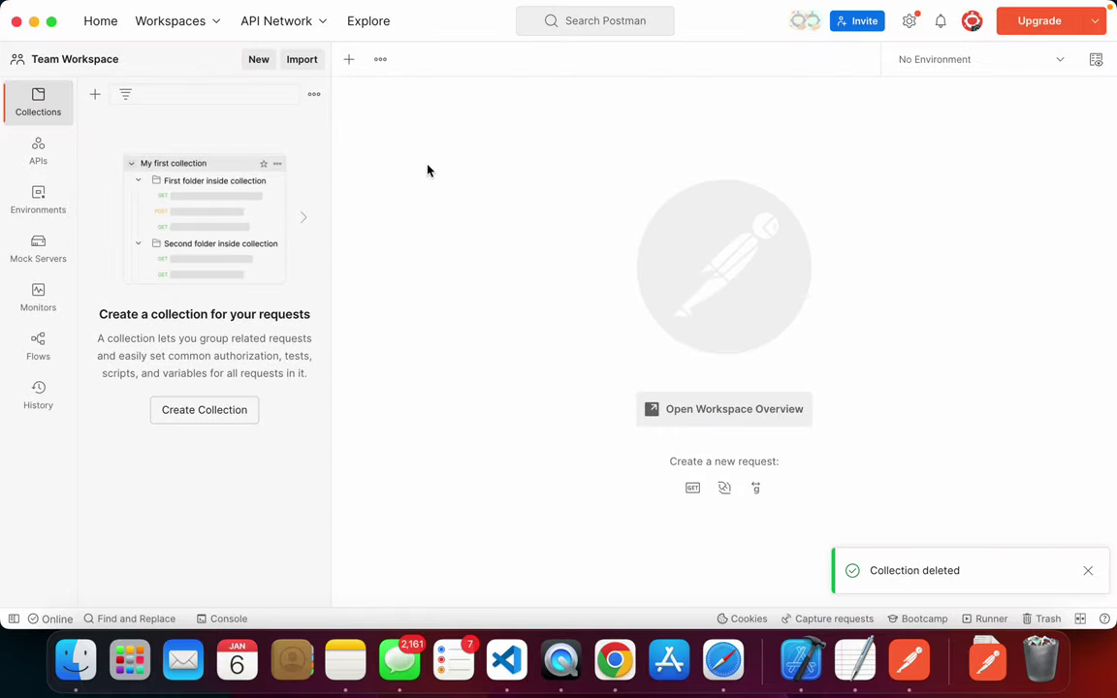
pyautogui.press('super+Tab')
pyautogui.press('super+Tab')
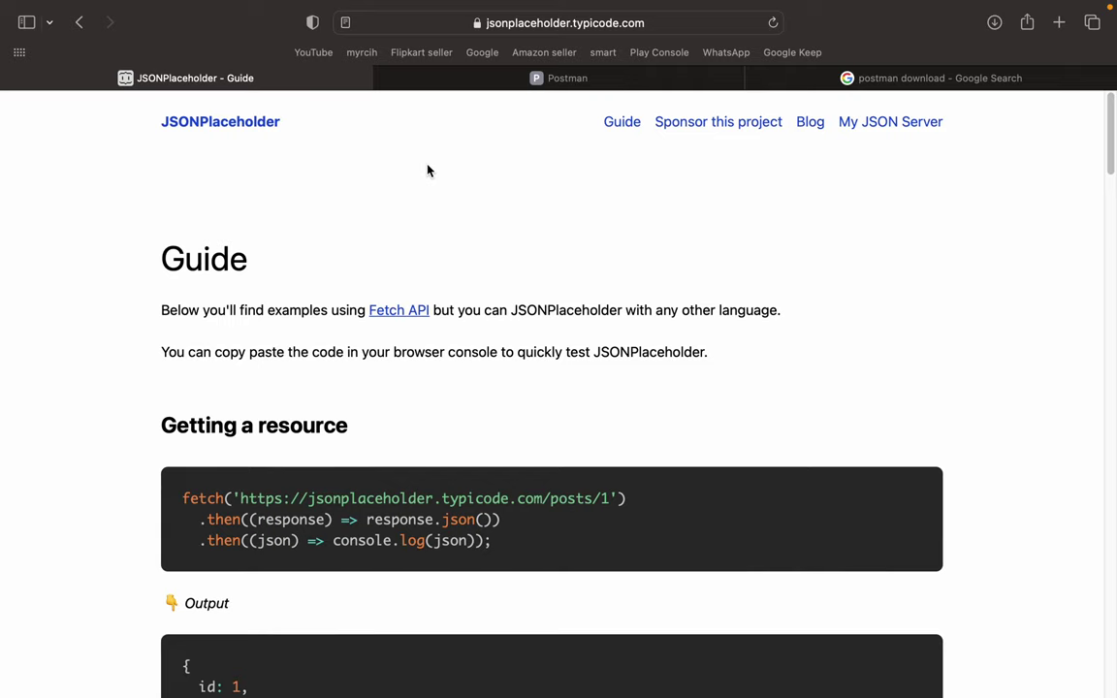
# - In the Safari Postman web workspace, expand New Collection to confirm it is empty, then collapse it
pyautogui.click(493, 82)
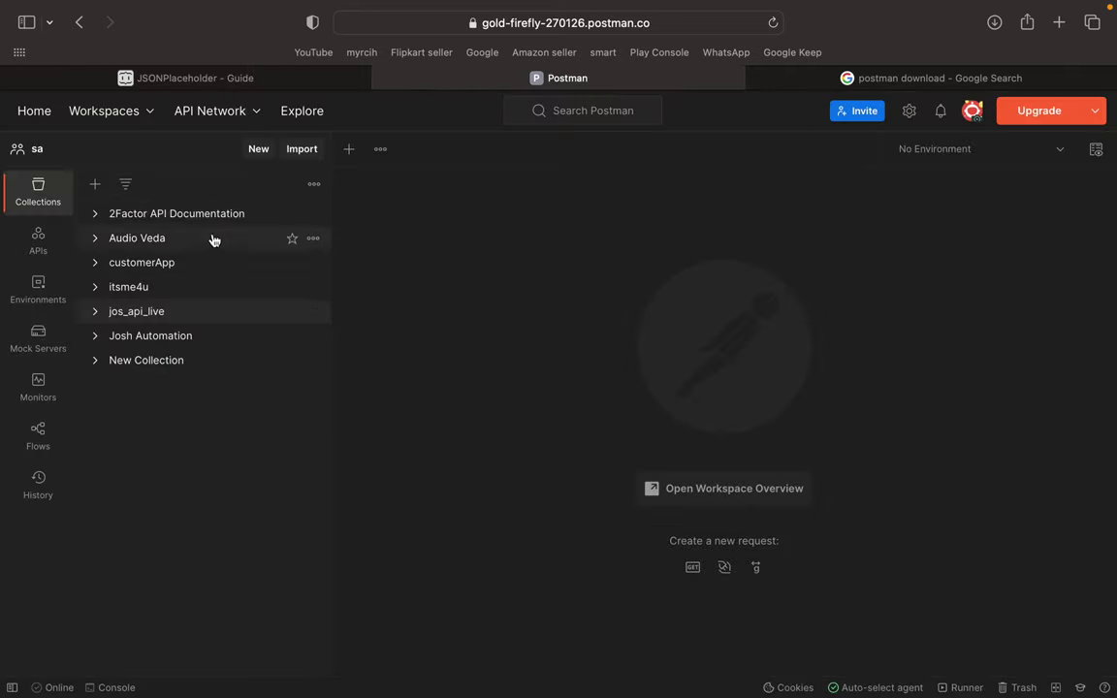
pyautogui.click(167, 358)
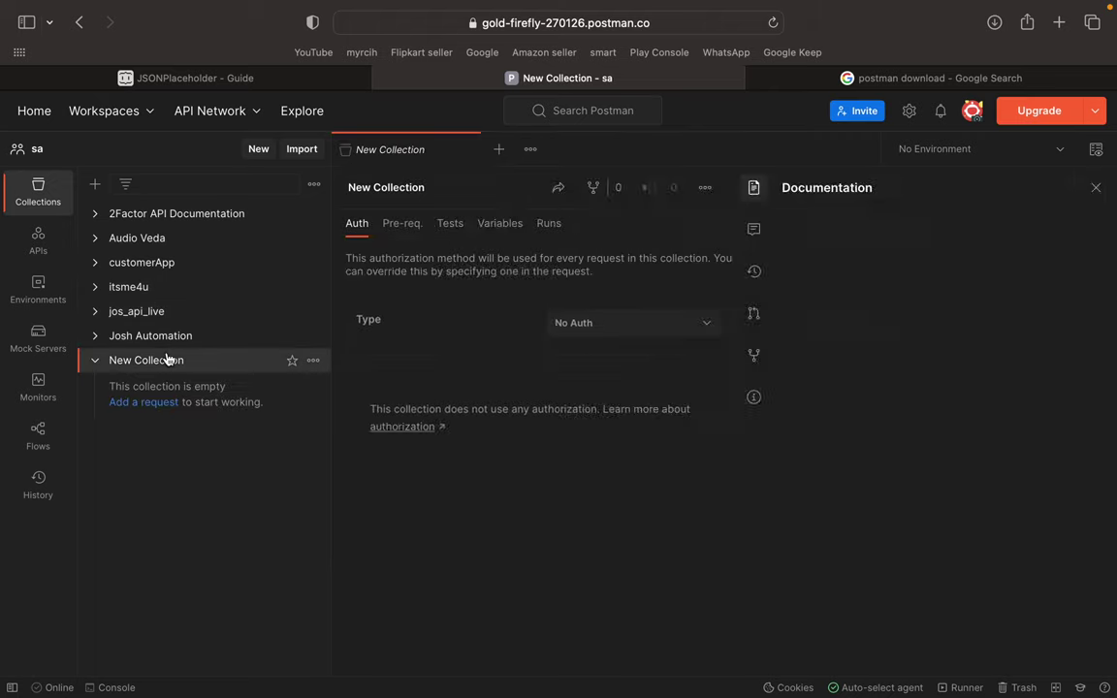
pyautogui.click(97, 361)
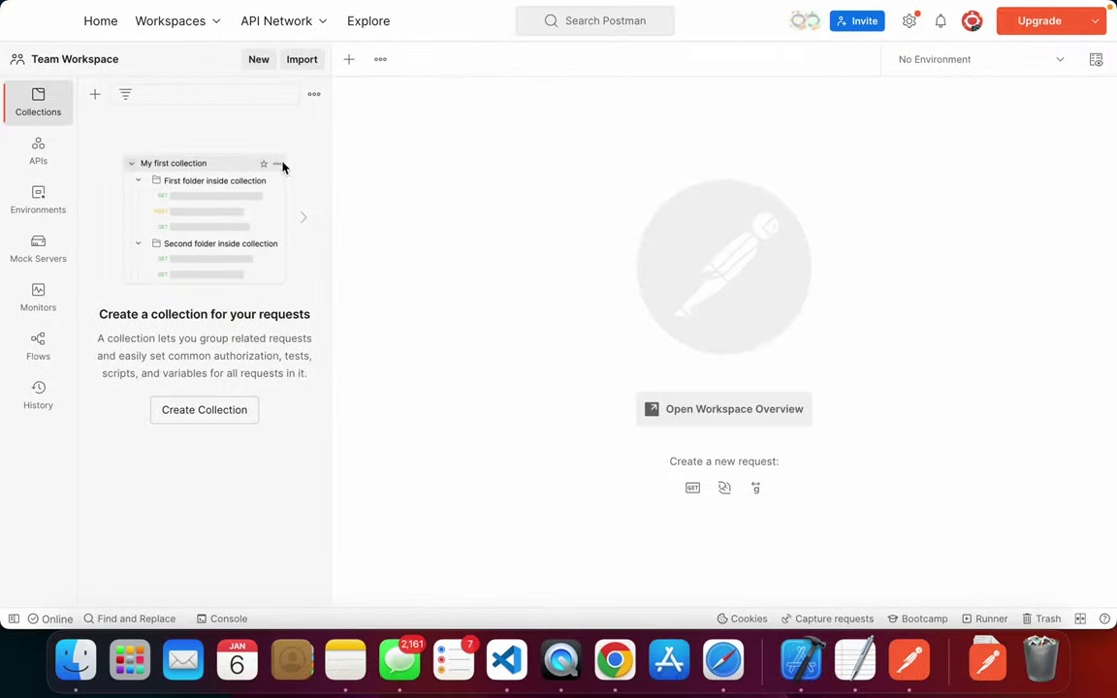
# - Open and close two blank untitled requests, then dismiss the collection-list options menu
pyautogui.click(350, 60)
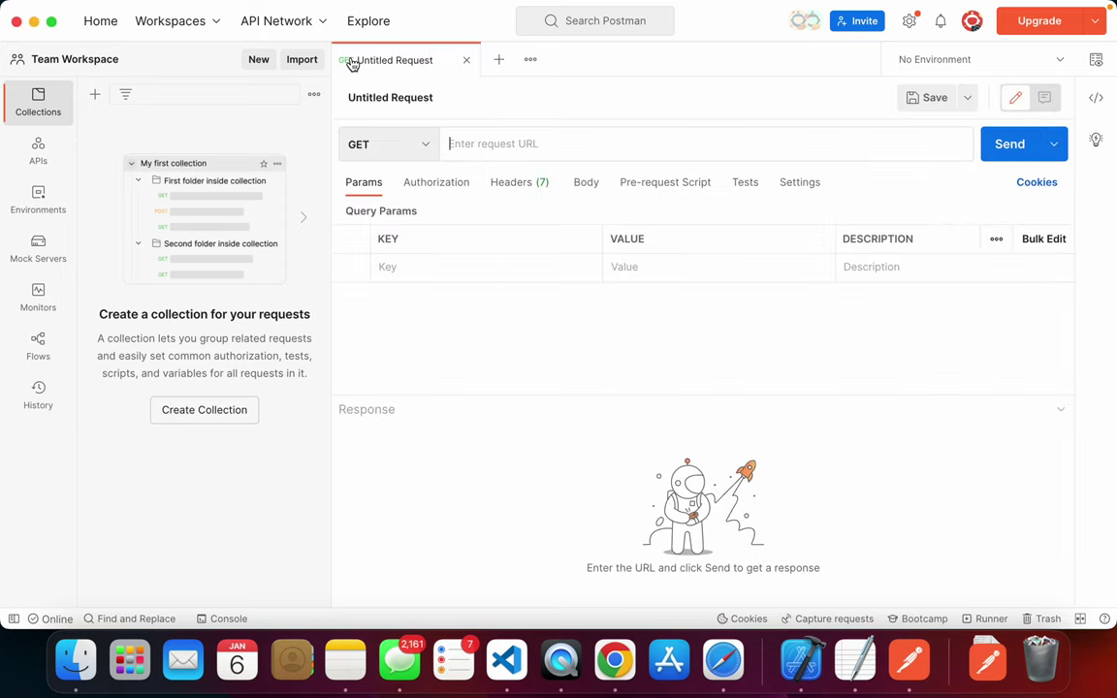
pyautogui.click(468, 61)
pyautogui.click(350, 60)
pyautogui.click(468, 60)
pyautogui.click(314, 94)
pyautogui.click(242, 258)
# - Create a new collection, rename it to 'todo', and close its tab
pyautogui.click(227, 404)
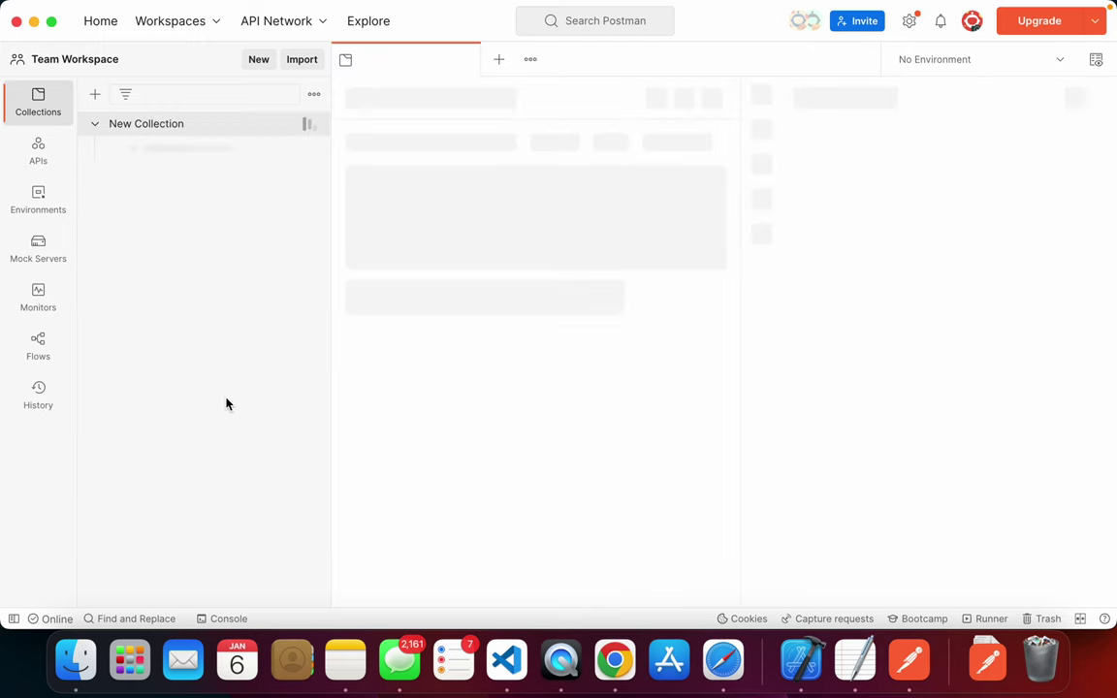
pyautogui.click(206, 132)
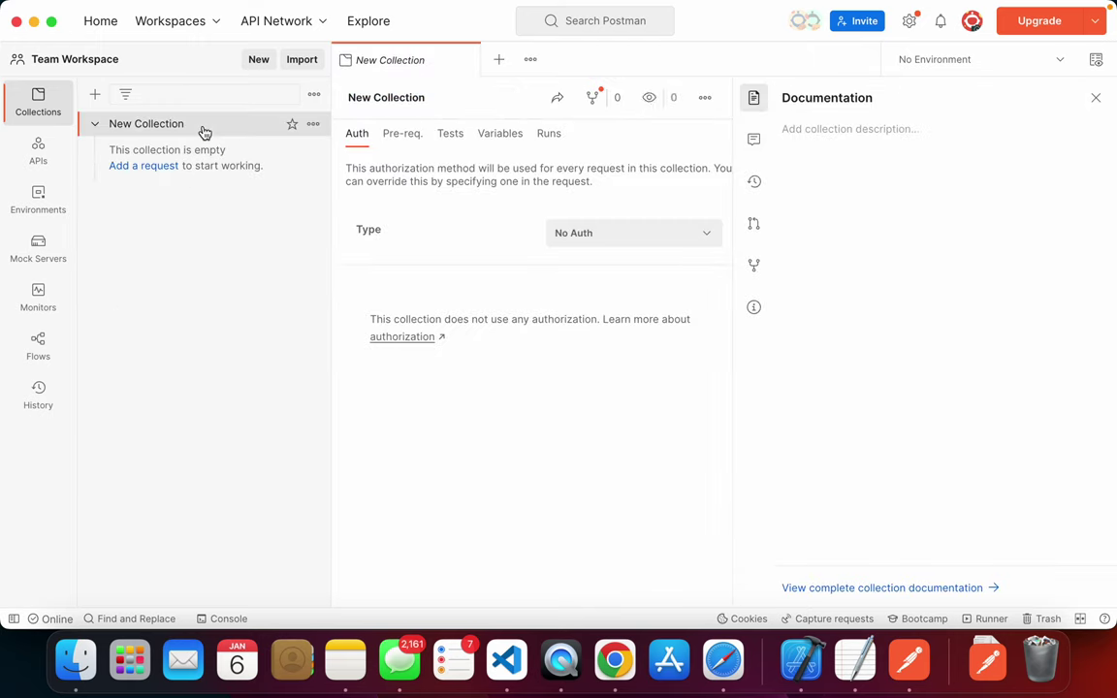
pyautogui.click(313, 123)
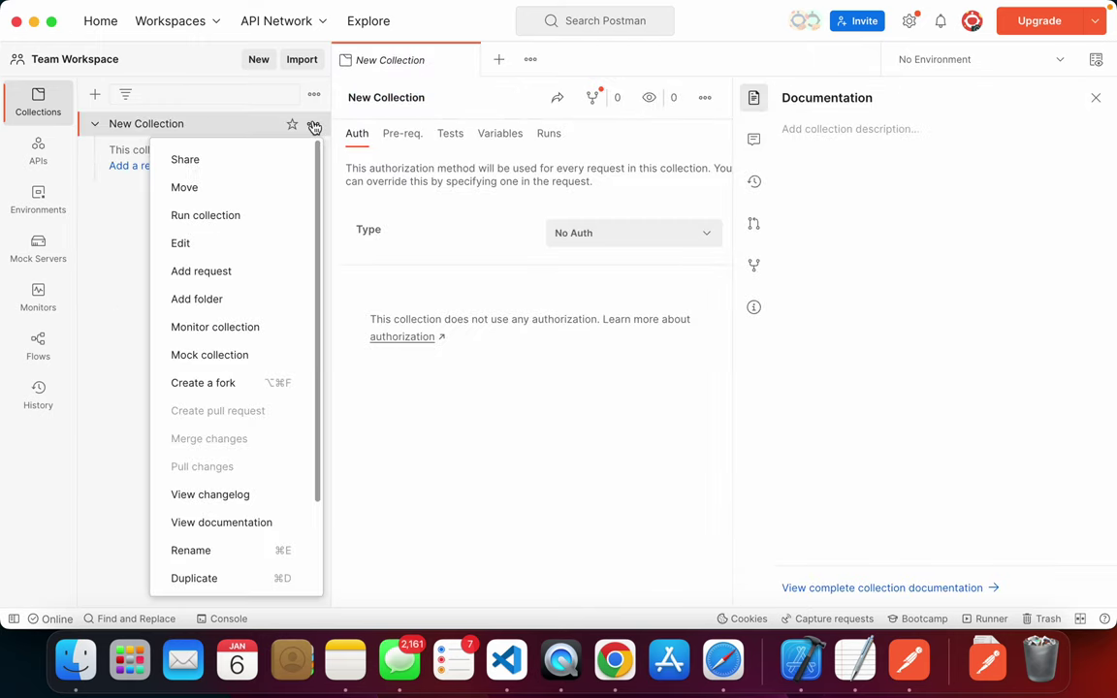
pyautogui.click(247, 560)
pyautogui.write('testing todo api')
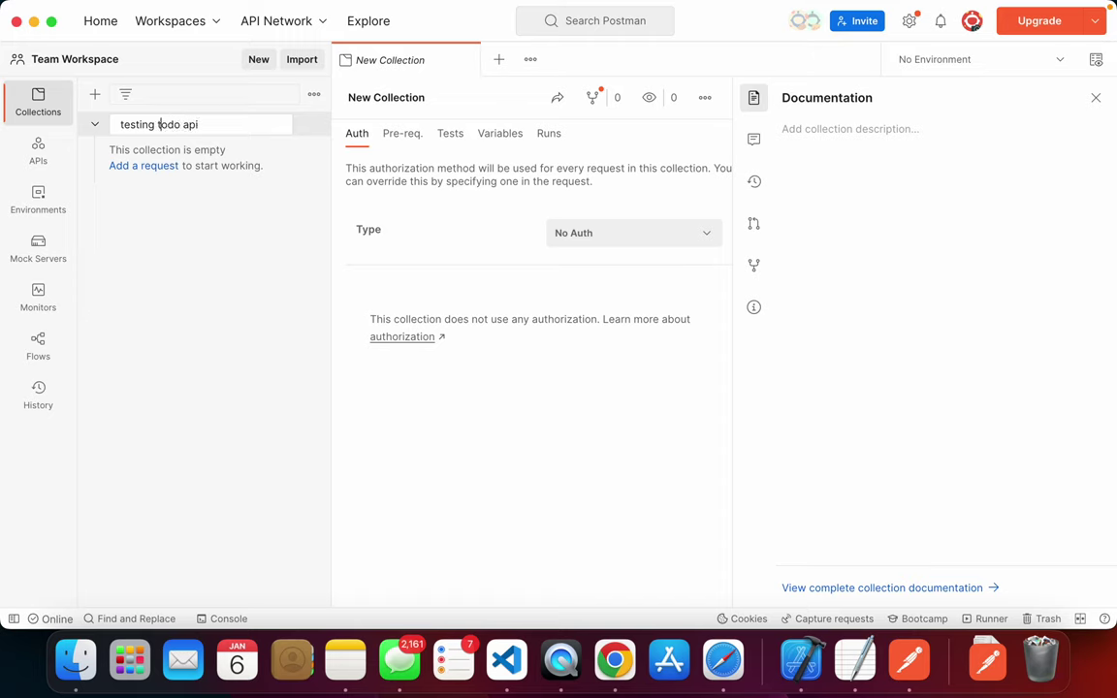
pyautogui.hotkey('shift', 'alt', 'Left')
pyautogui.press('BackSpace')
pyautogui.press('super+a')
pyautogui.press('Right')
pyautogui.press('Return')
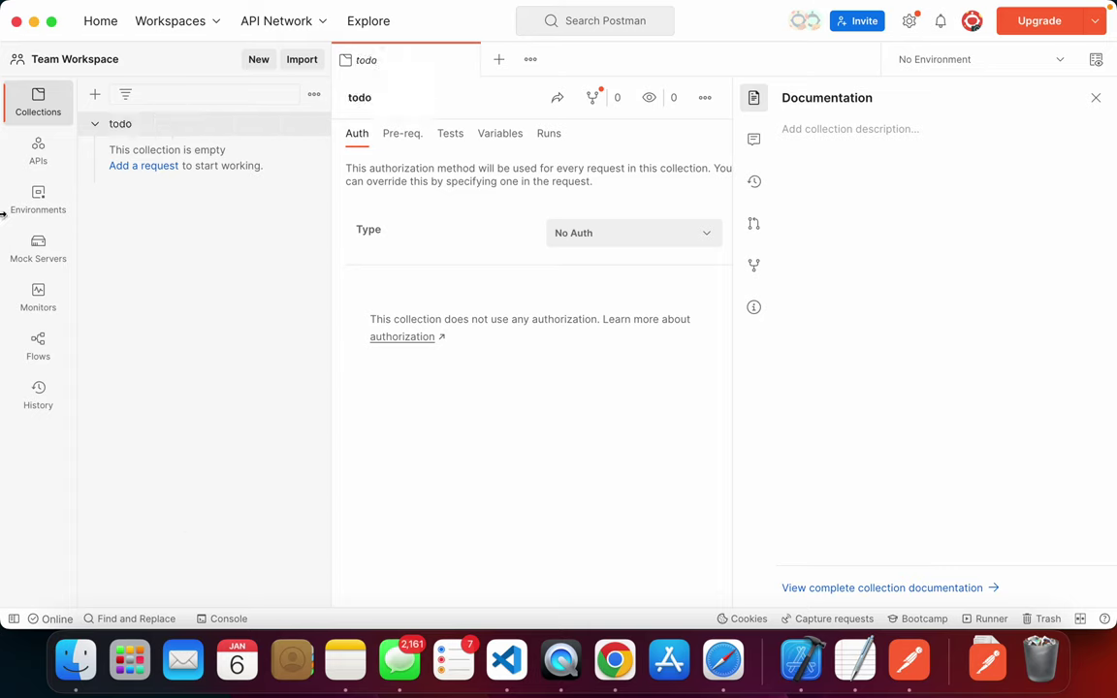
pyautogui.click(463, 58)
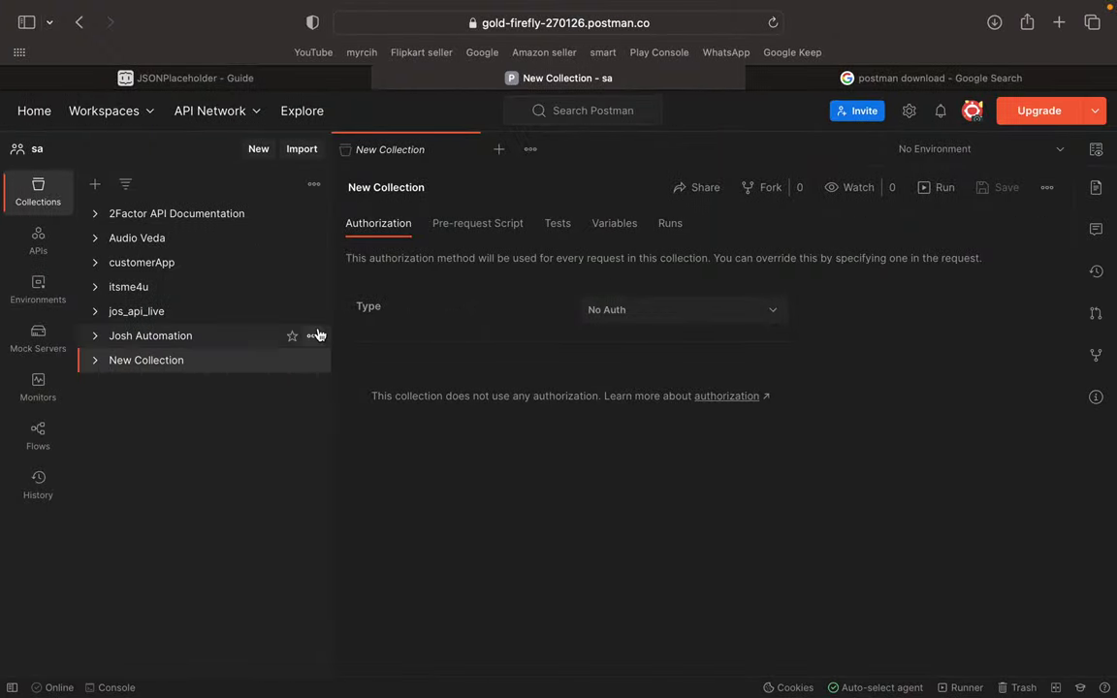
pyautogui.click(270, 82)
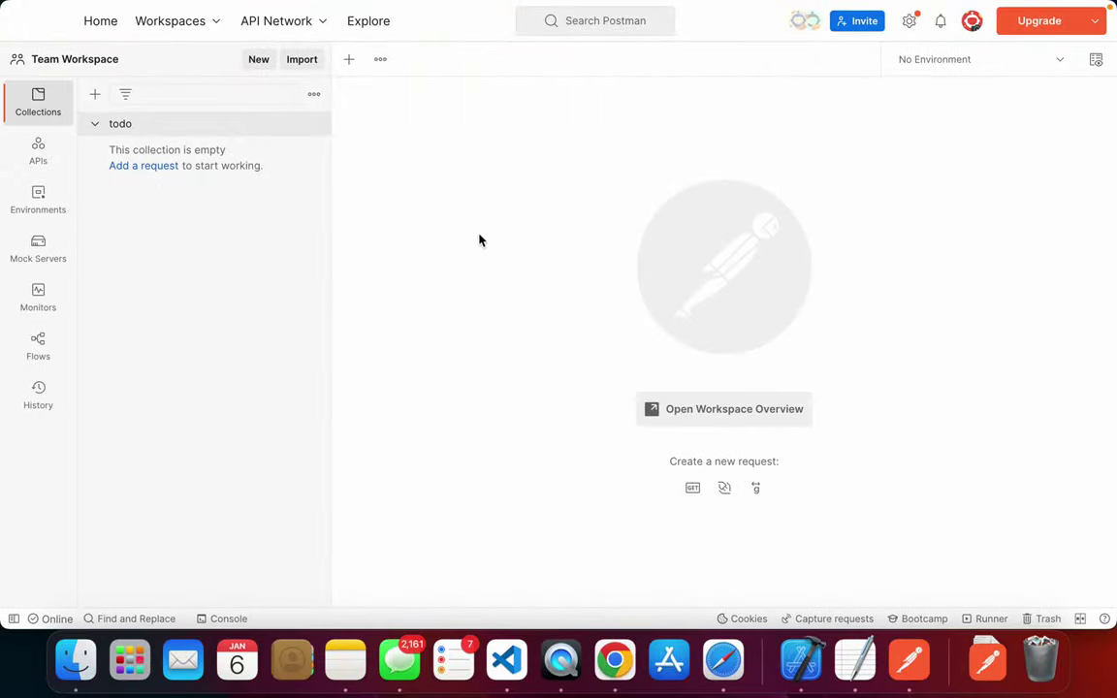
# - Clear all the old code from the TextEdit document
pyautogui.click(855, 660)
pyautogui.press('super+a')
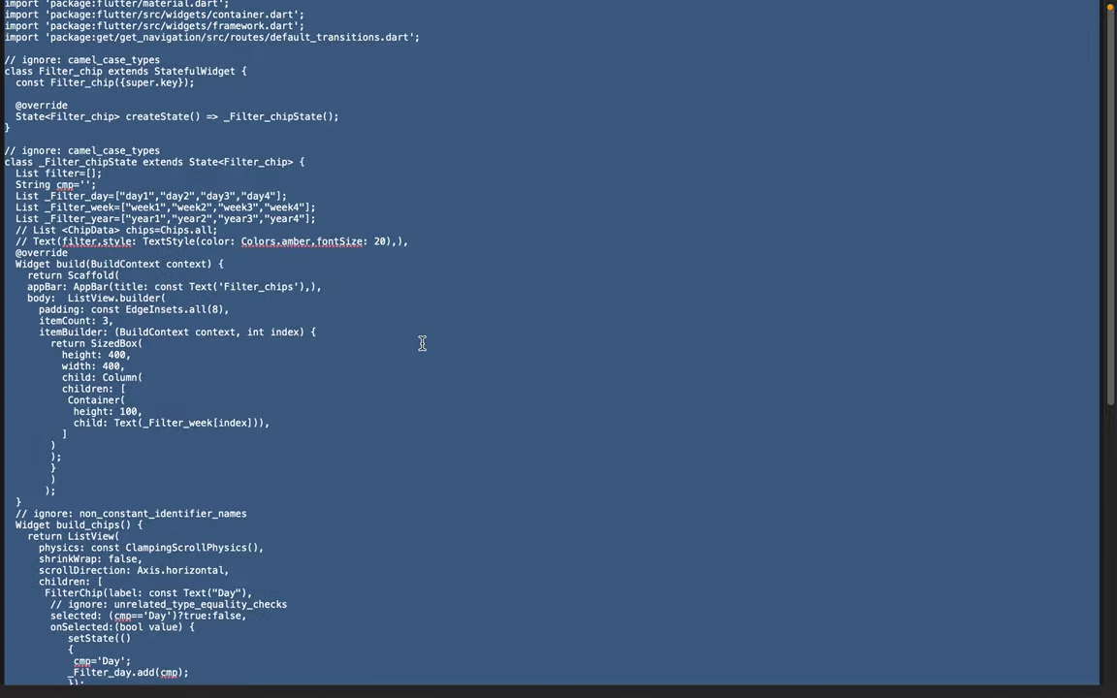
pyautogui.press('BackSpace')
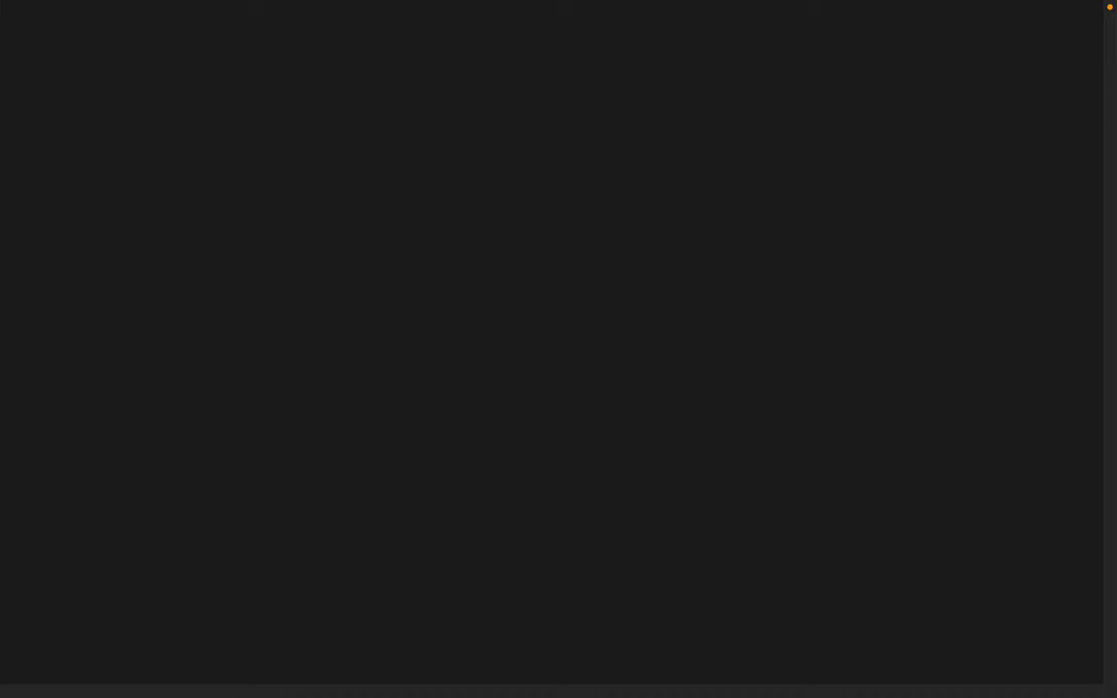
# - Type get, post, put, patch and delete on separate lines, then select the whole list
pyautogui.write('get')
pyautogui.press('Return')
pyautogui.write('post')
pyautogui.press('Return')
pyautogui.write('put ')
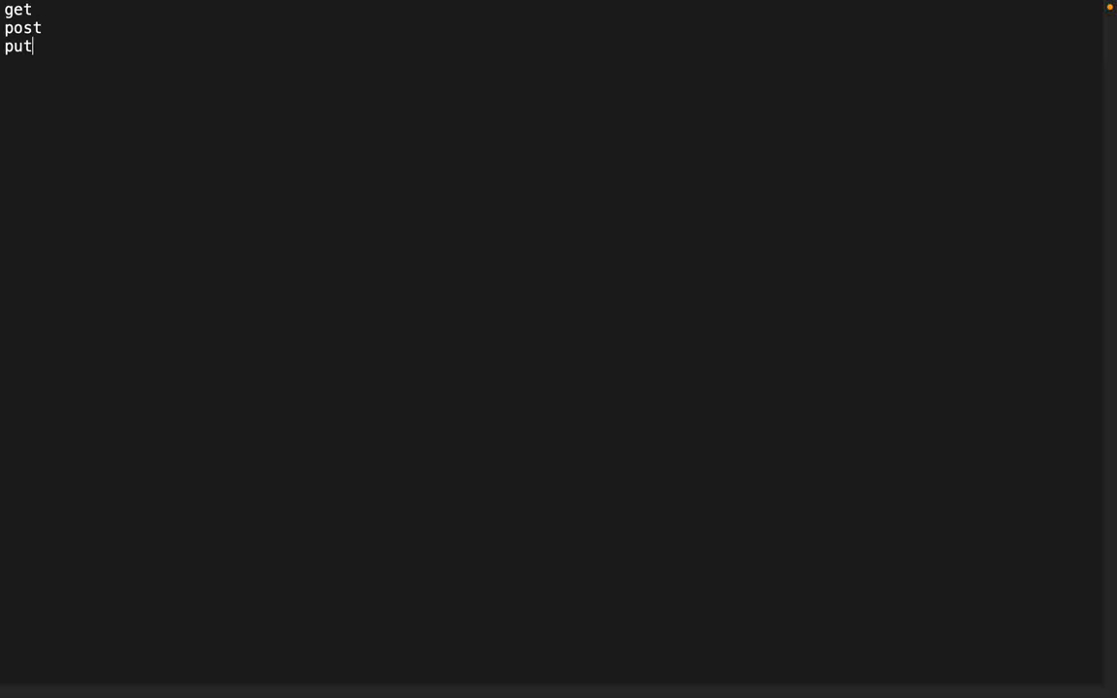
pyautogui.write('patch')
pyautogui.press('BackSpace')
pyautogui.press('BackSpace')
pyautogui.write('tch ')
pyautogui.write('delete')
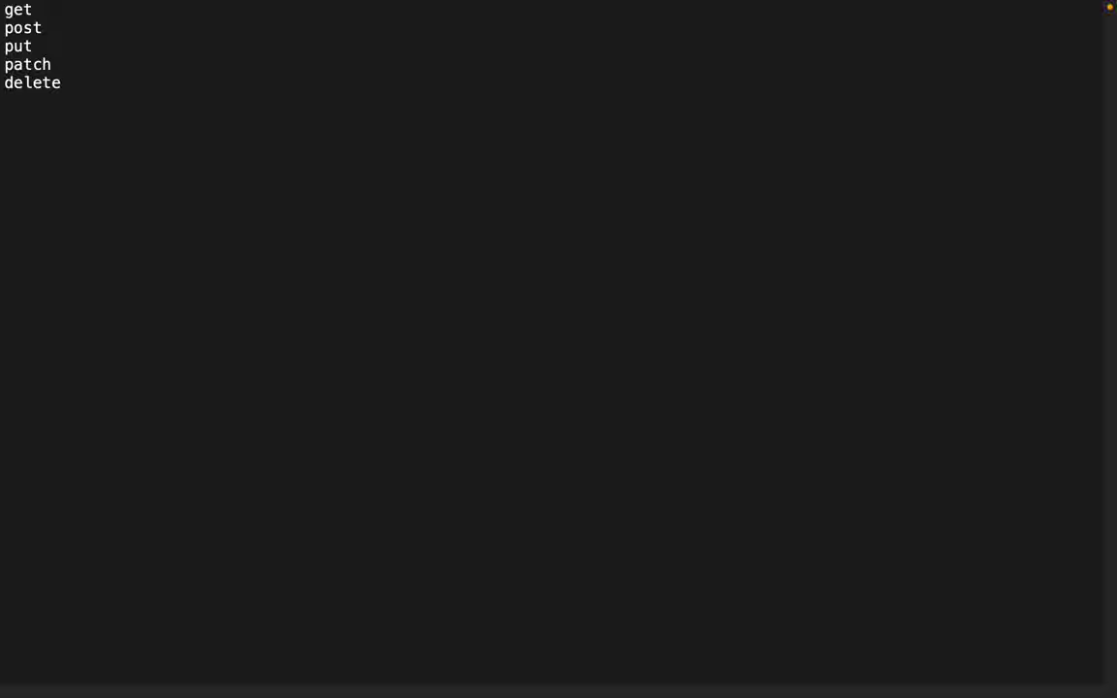
pyautogui.hotkey('ctrl', 'a')
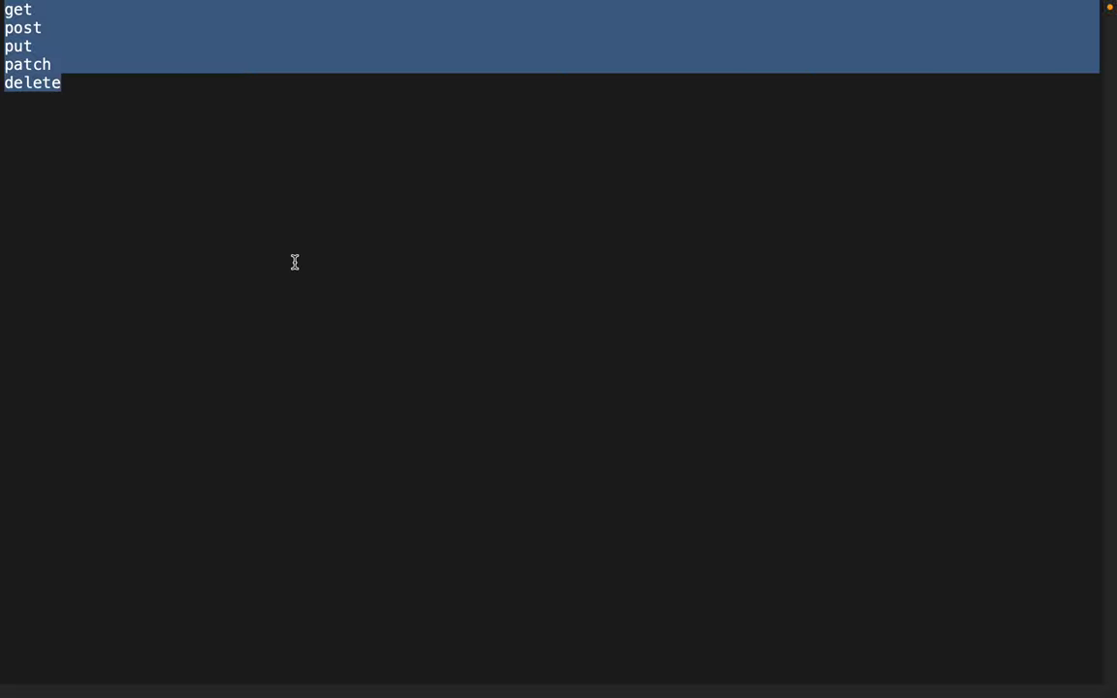
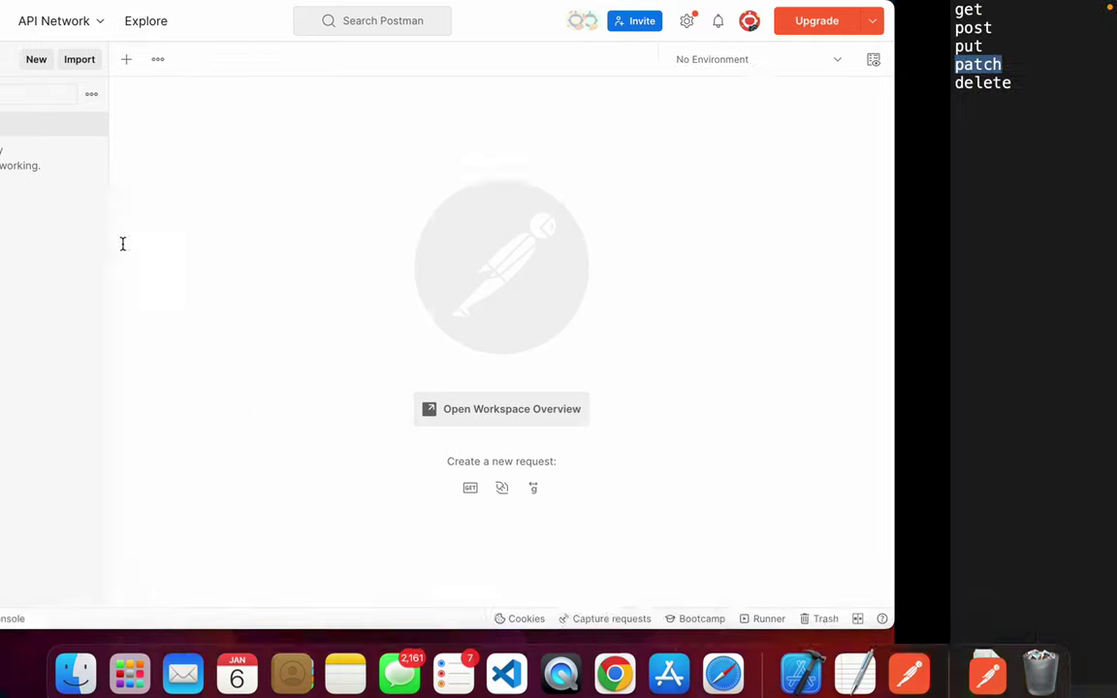
pyautogui.moveTo(102, 187); pyautogui.dragTo(1, 14)
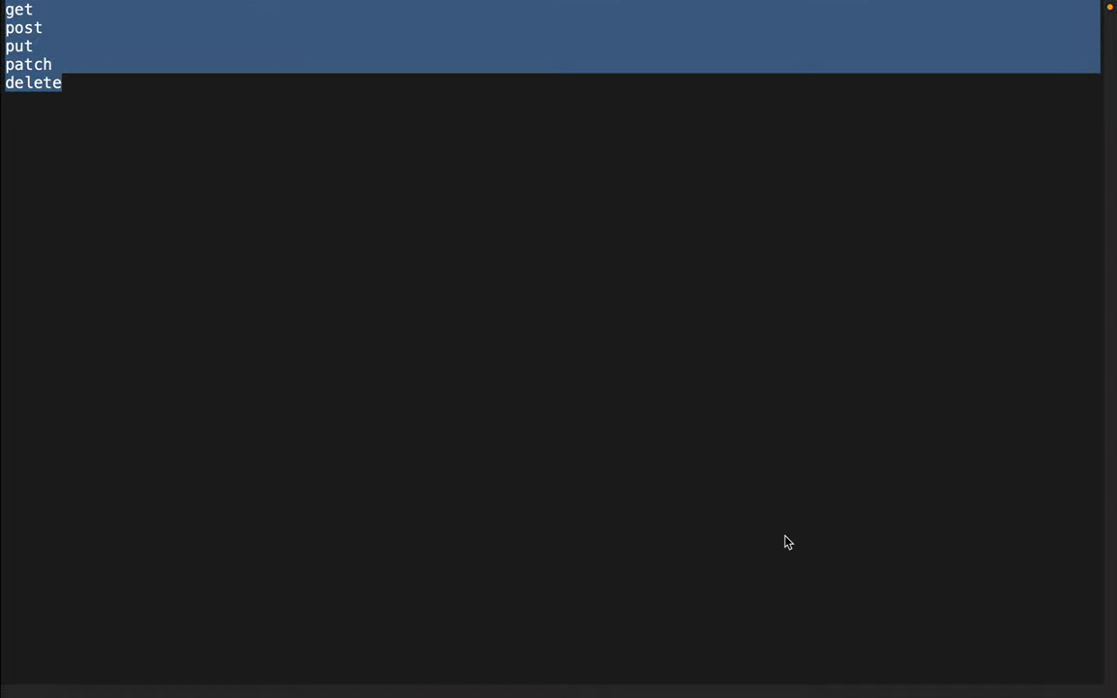
pyautogui.hotkey('ctrl', 'Left')
pyautogui.hotkey('ctrl', 'Right')
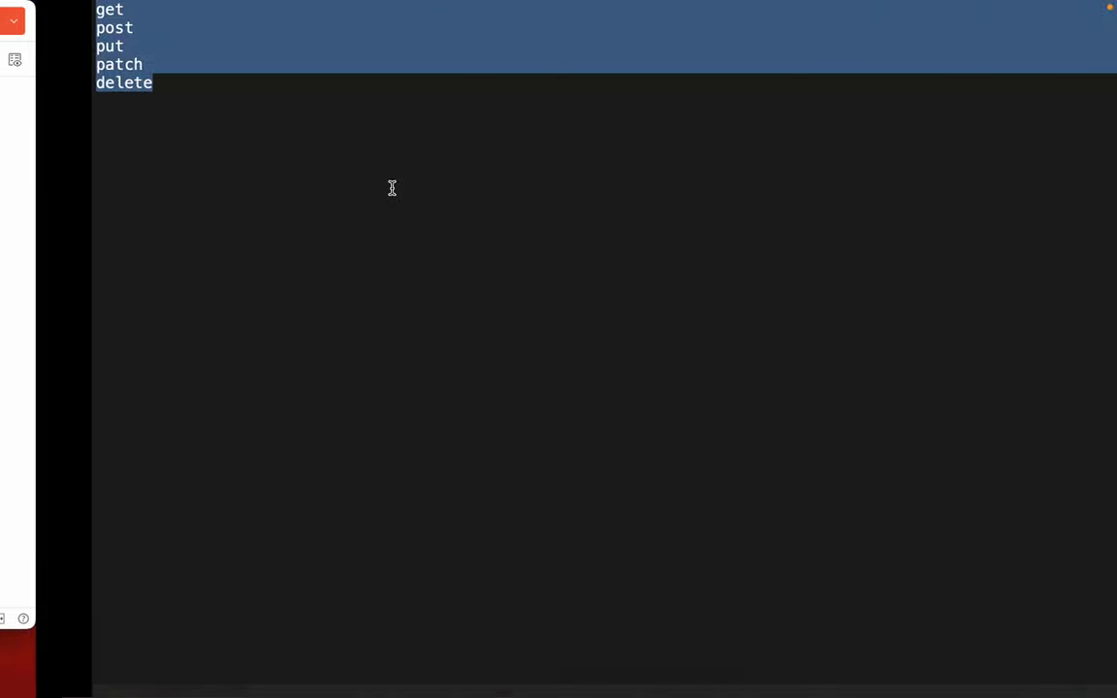
pyautogui.hotkey('ctrl', 'Right')
pyautogui.scroll(-5, 441, 269)
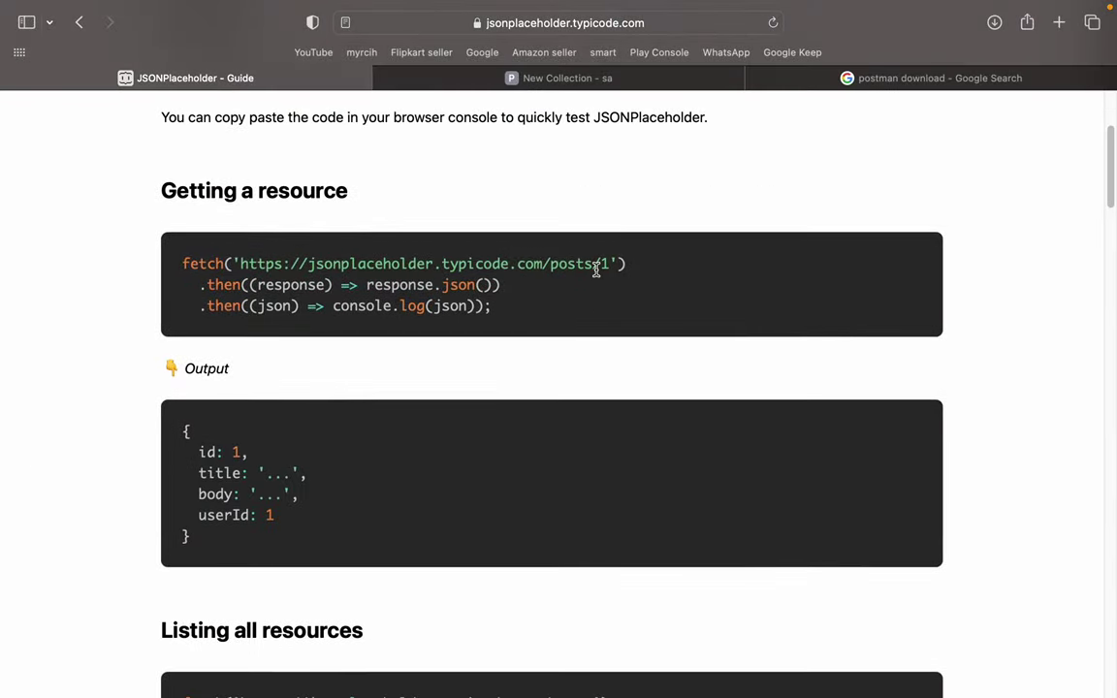
pyautogui.hotkey('ctrl', 'Left')
pyautogui.hotkey('ctrl', 'Left')
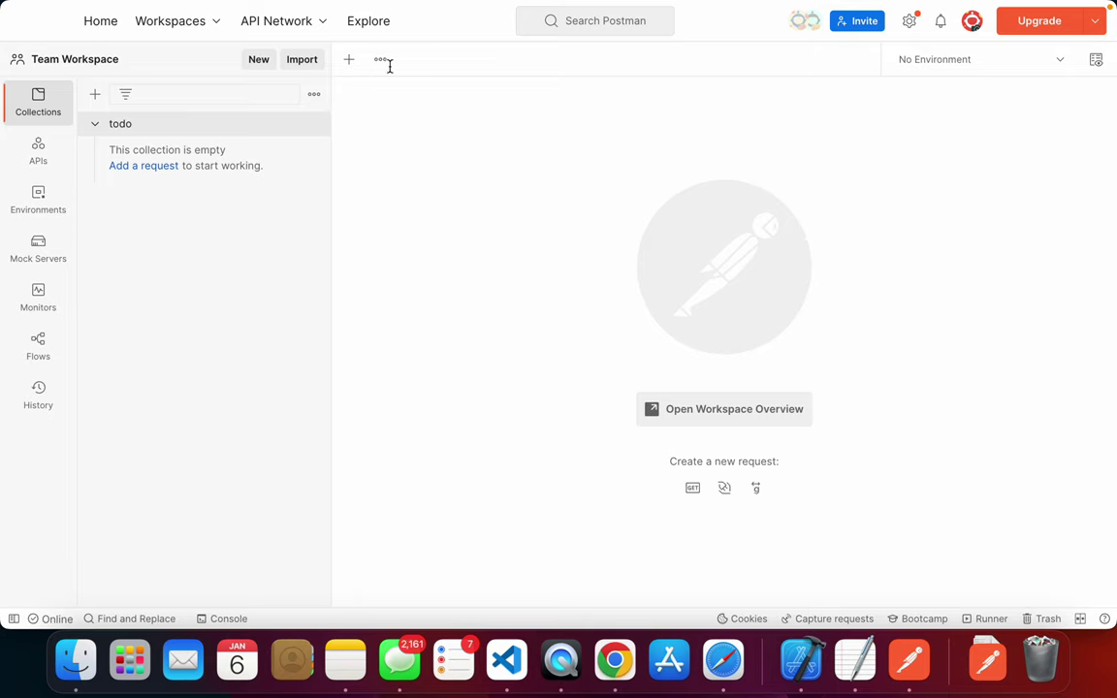
# - Start a new untitled request and copy the /posts endpoint URL from the Safari guide
pyautogui.click(349, 59)
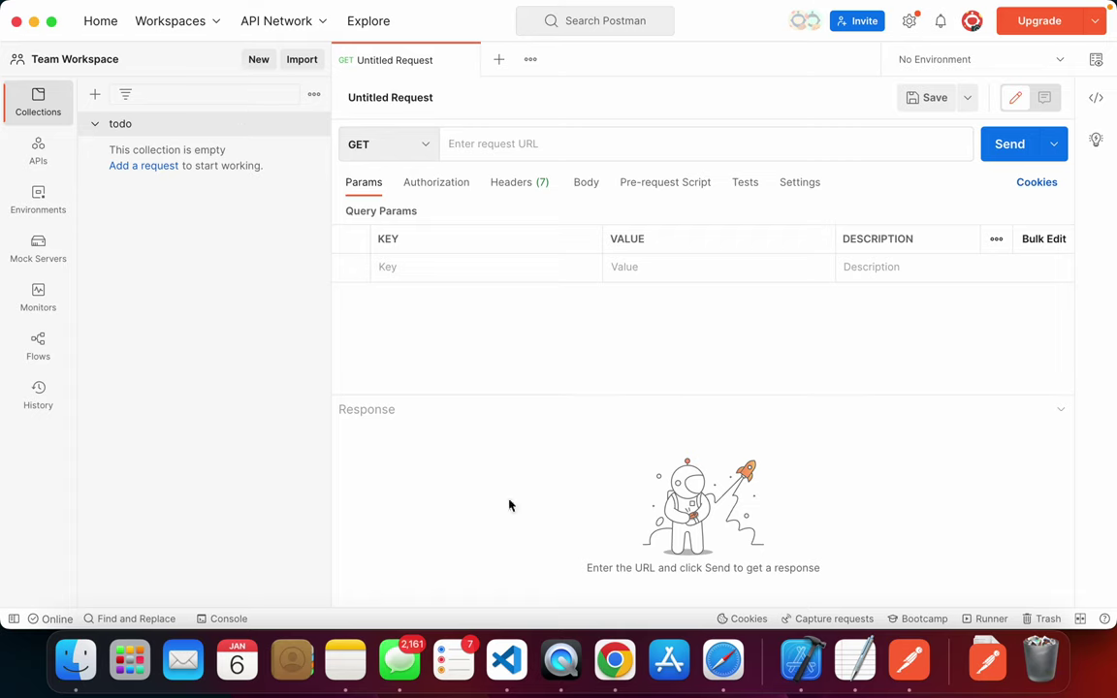
pyautogui.click(368, 97)
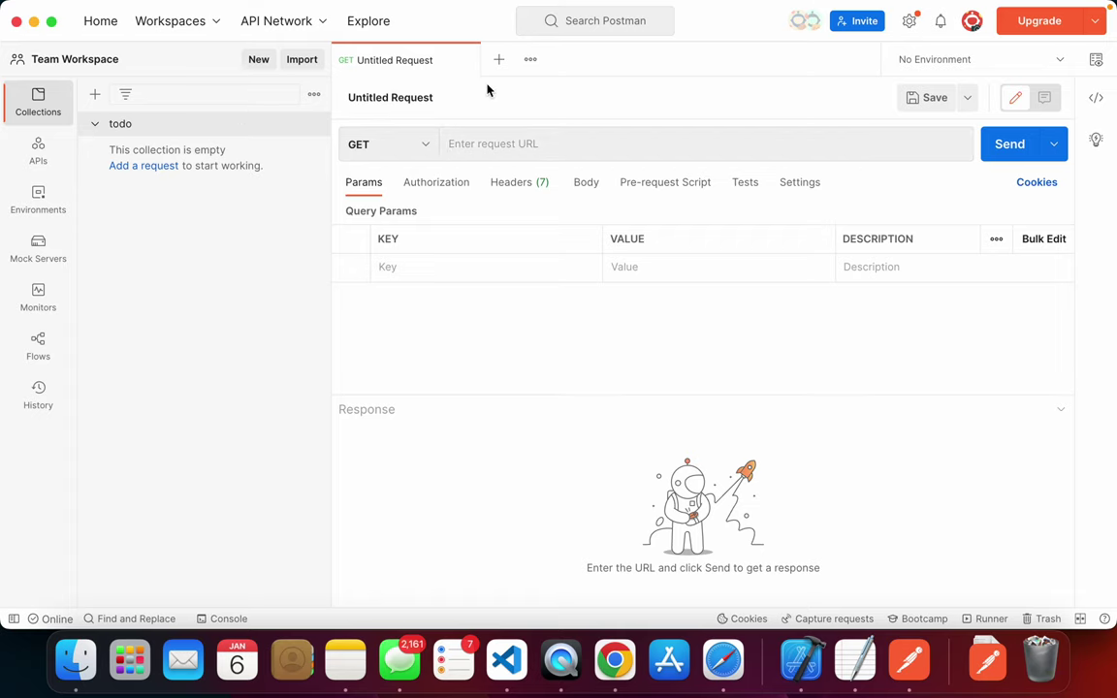
pyautogui.click(521, 144)
pyautogui.press('super+Tab')
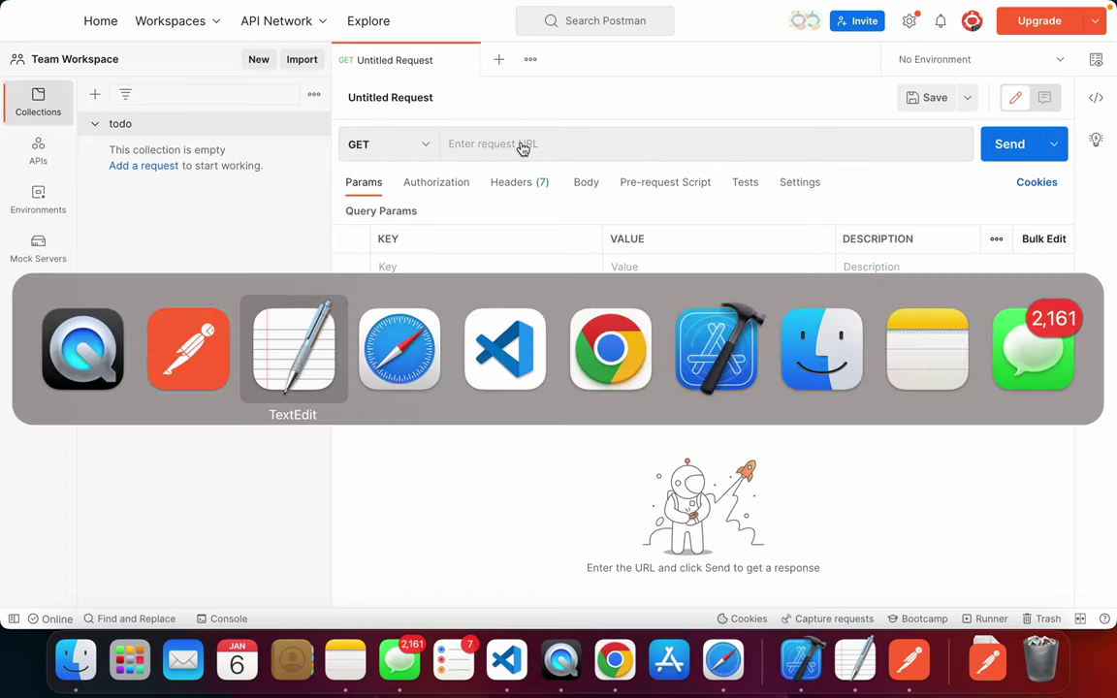
pyautogui.press('super+Tab')
pyautogui.press('super+Tab')
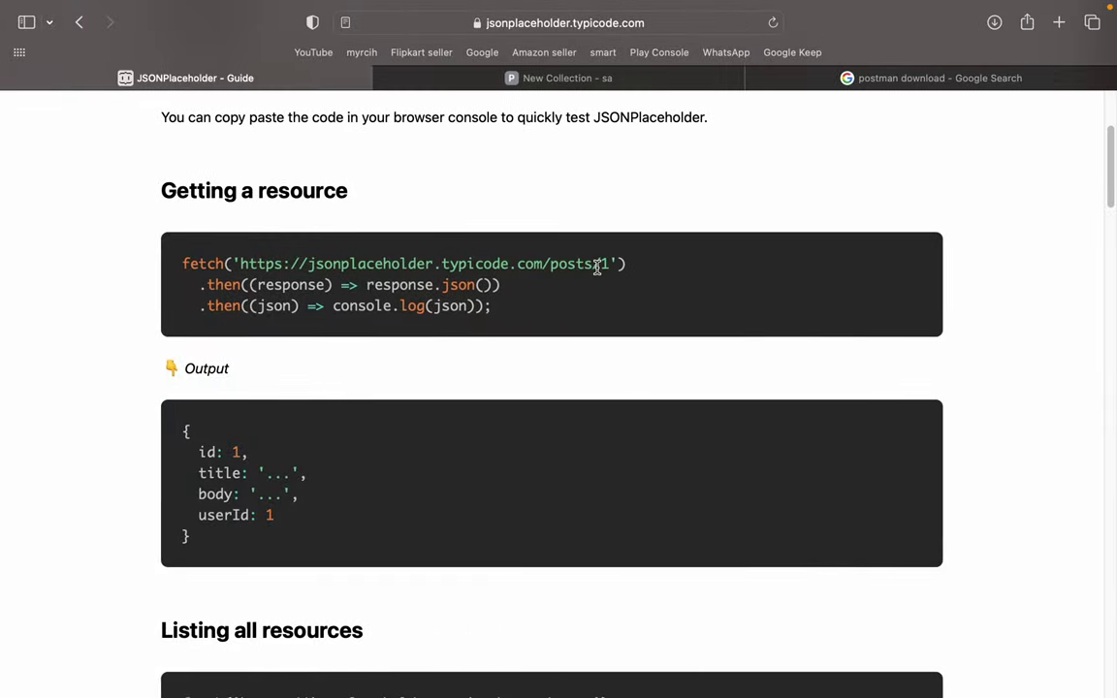
pyautogui.scroll(-5, 597, 269)
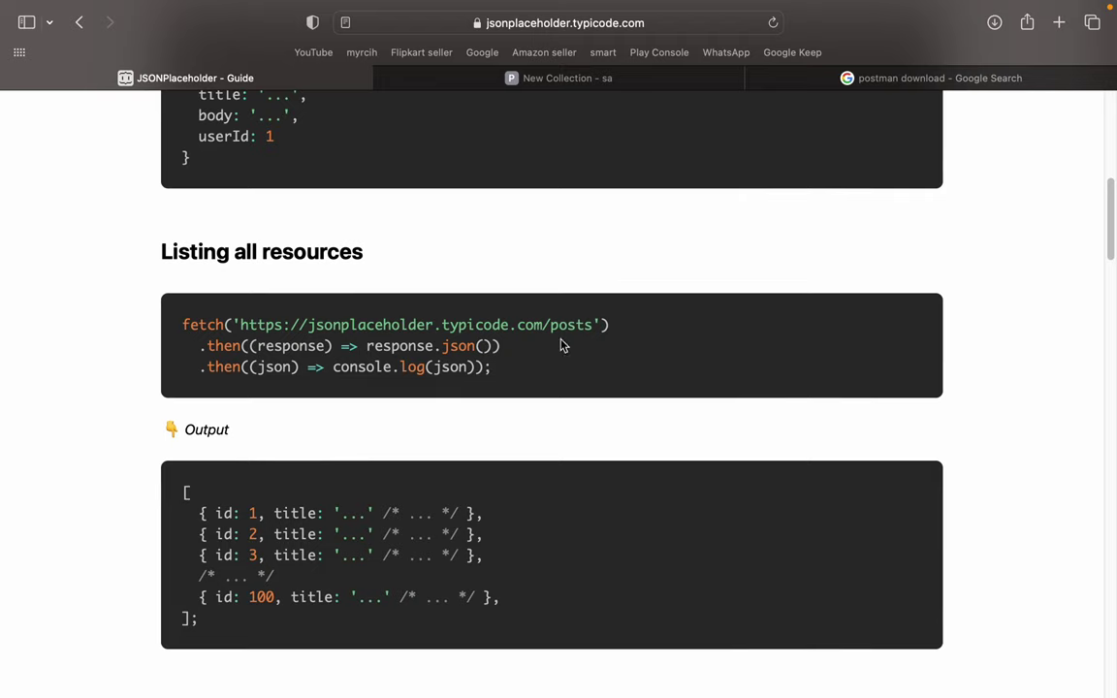
pyautogui.moveTo(592, 326); pyautogui.dragTo(236, 321)
pyautogui.press('super+c')
pyautogui.press('super+Tab')
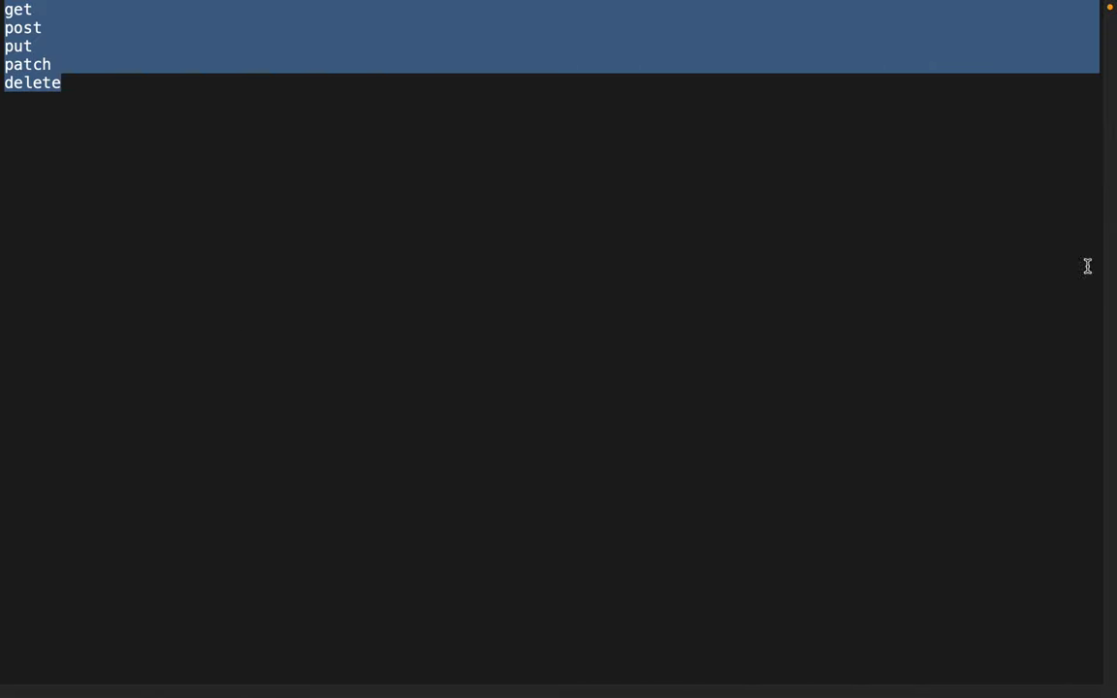
pyautogui.press('super+Tab')
pyautogui.click(478, 145)
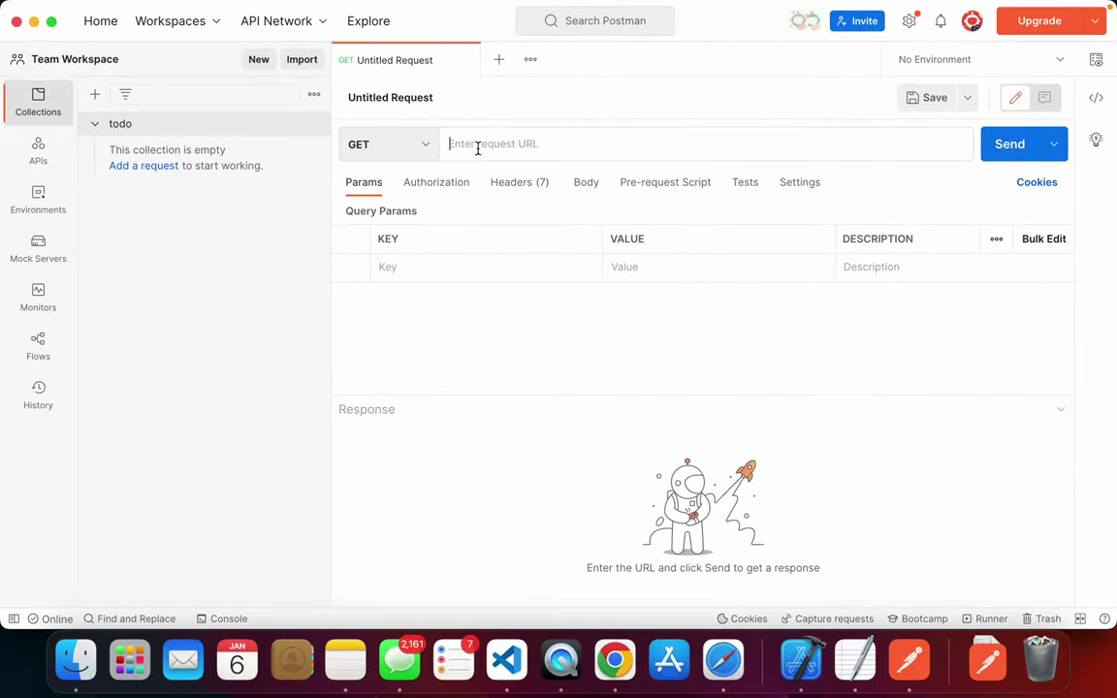
pyautogui.press('super+v')
pyautogui.click(399, 143)
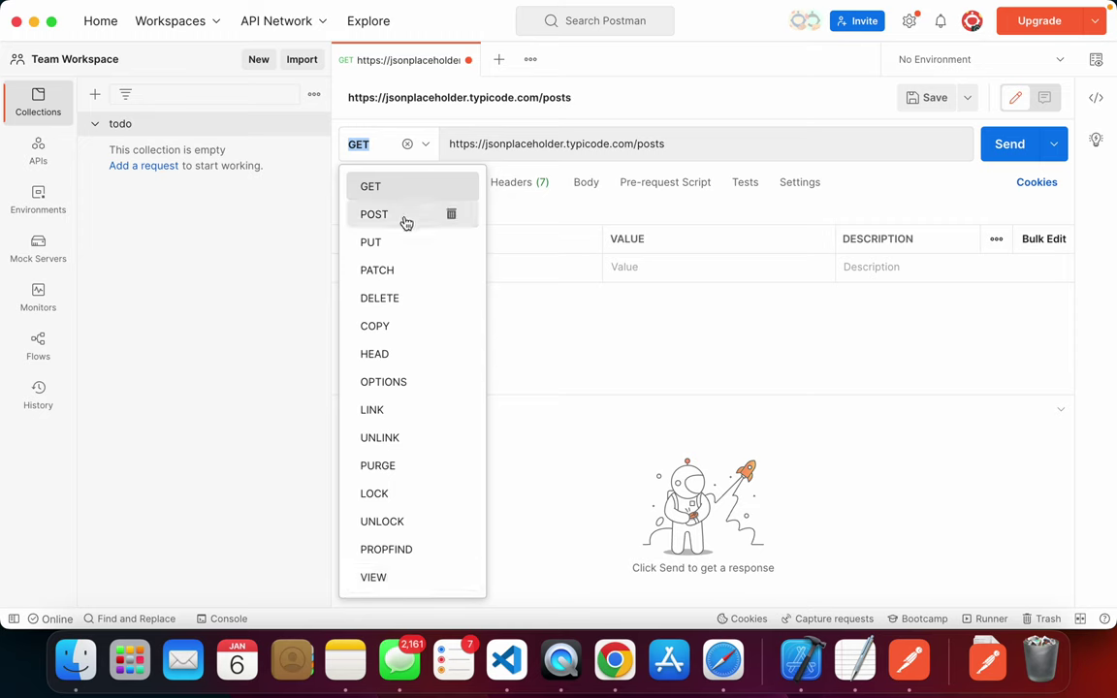
pyautogui.click(393, 290)
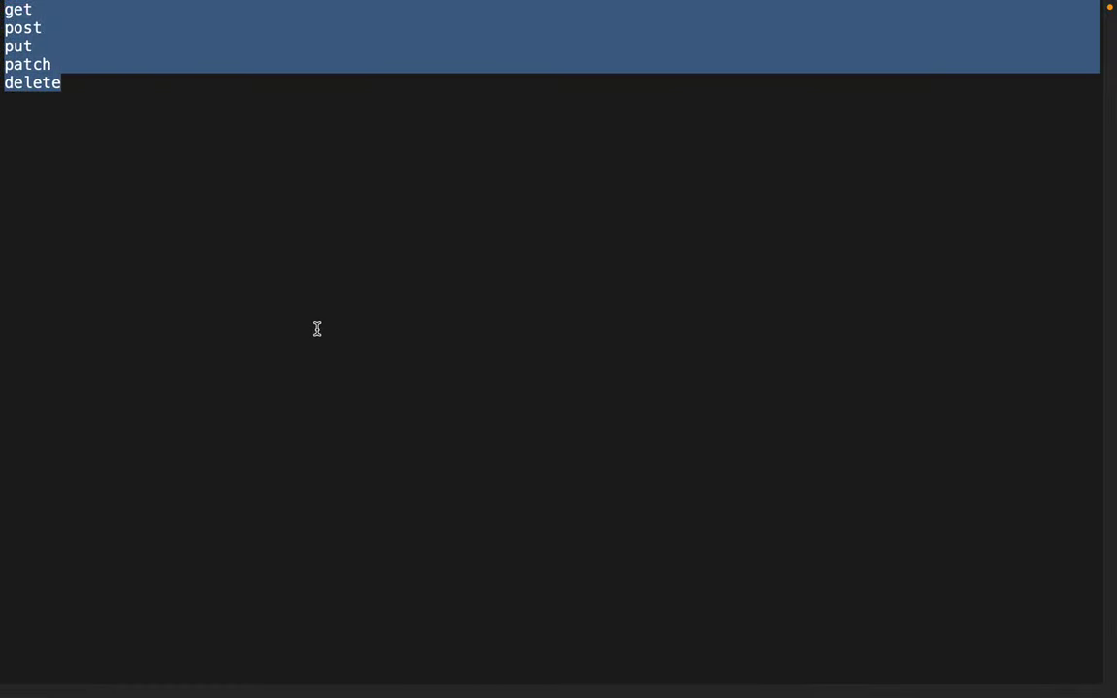
pyautogui.press('super+Tab')
pyautogui.press('super+Tab')
pyautogui.press('super+Tab')
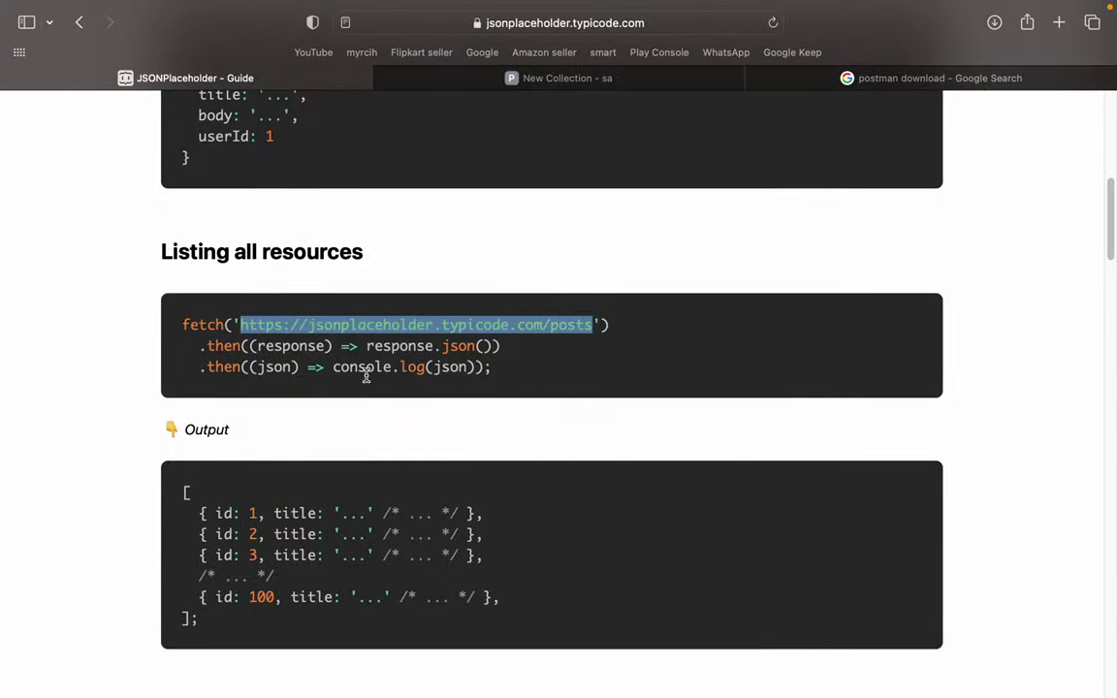
pyautogui.click(367, 374)
pyautogui.moveTo(591, 326); pyautogui.dragTo(239, 328)
pyautogui.press('super+Tab')
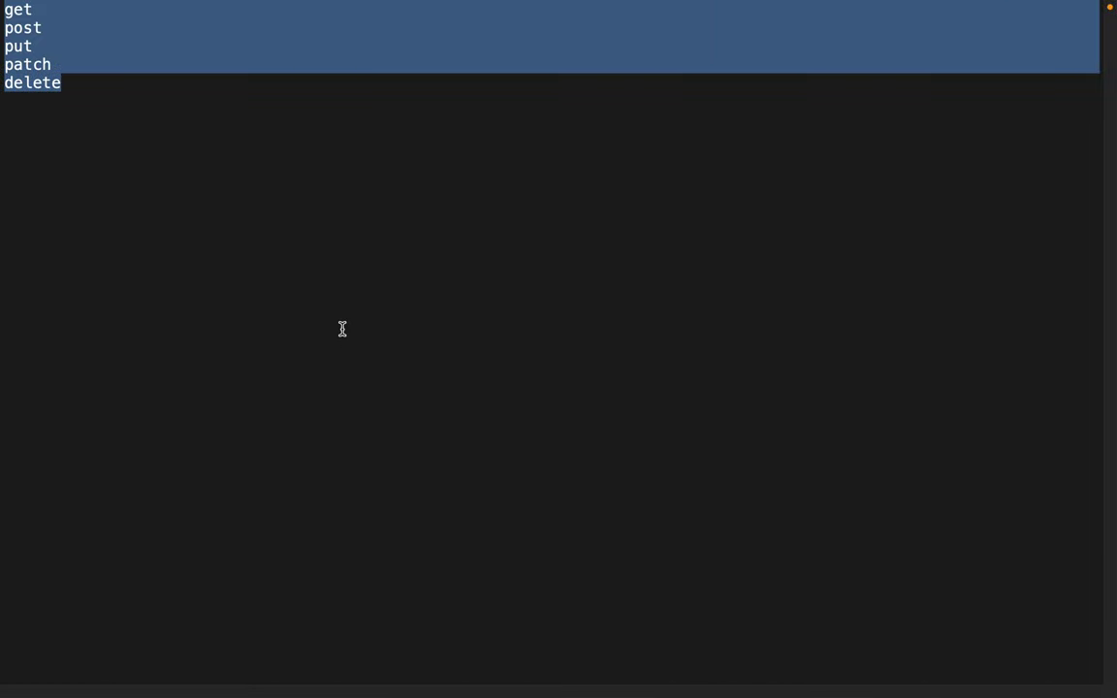
pyautogui.press('super+Tab')
pyautogui.click(398, 349)
pyautogui.click(412, 145)
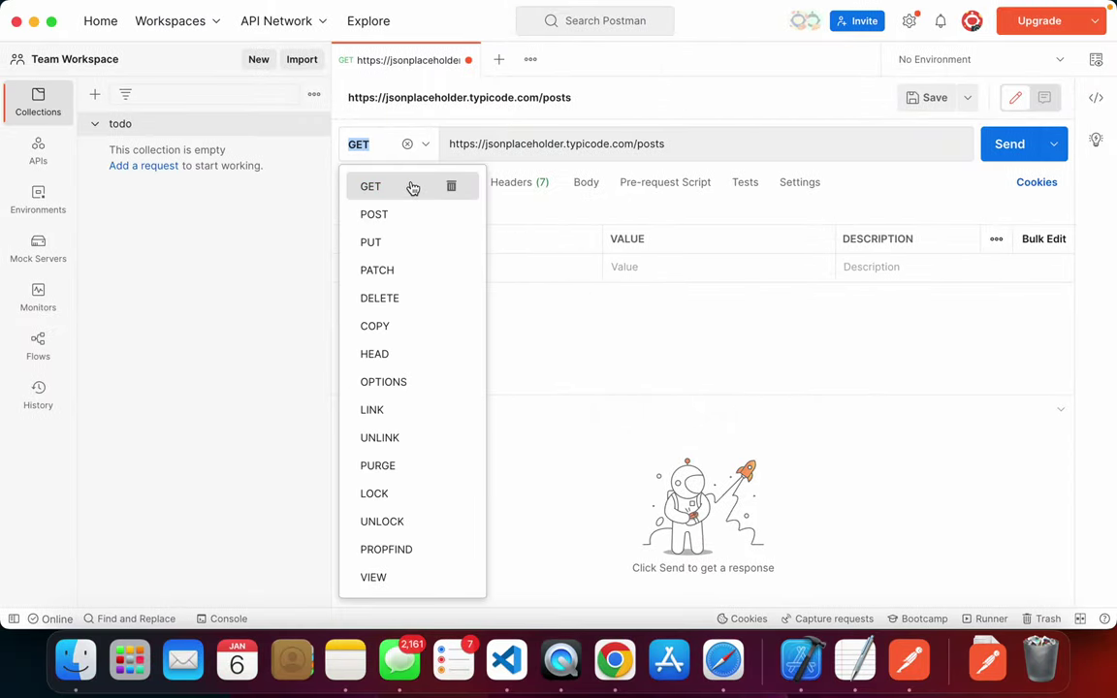
pyautogui.click(411, 186)
pyautogui.moveTo(680, 136); pyautogui.dragTo(444, 143)
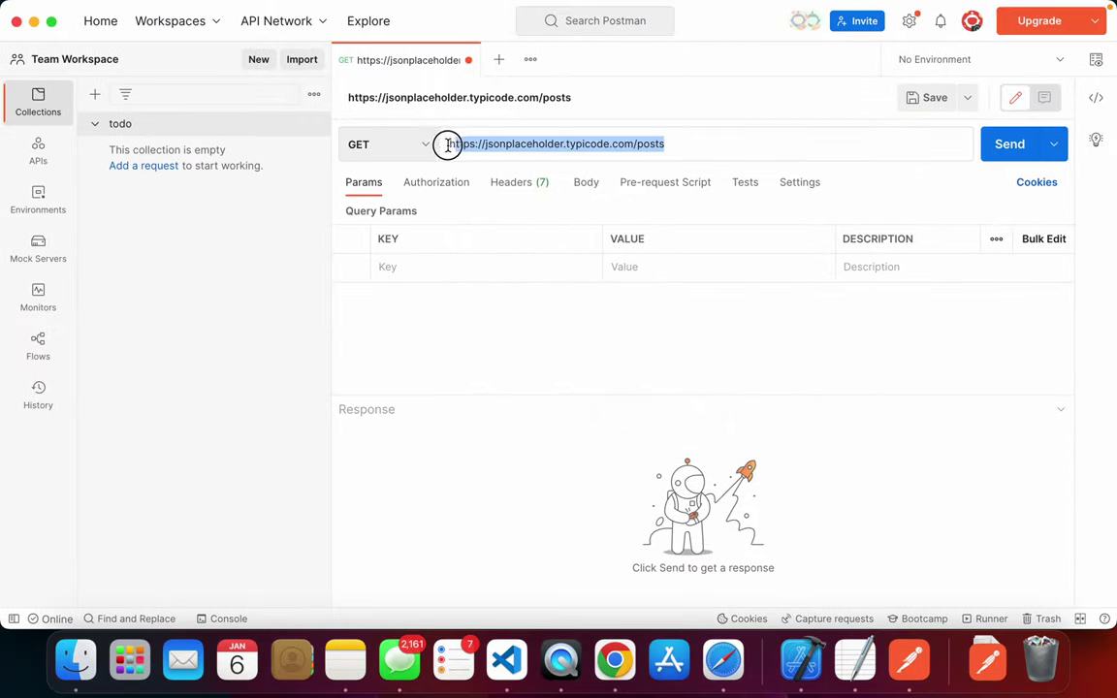
pyautogui.click(553, 137)
pyautogui.tripleClick(553, 141)
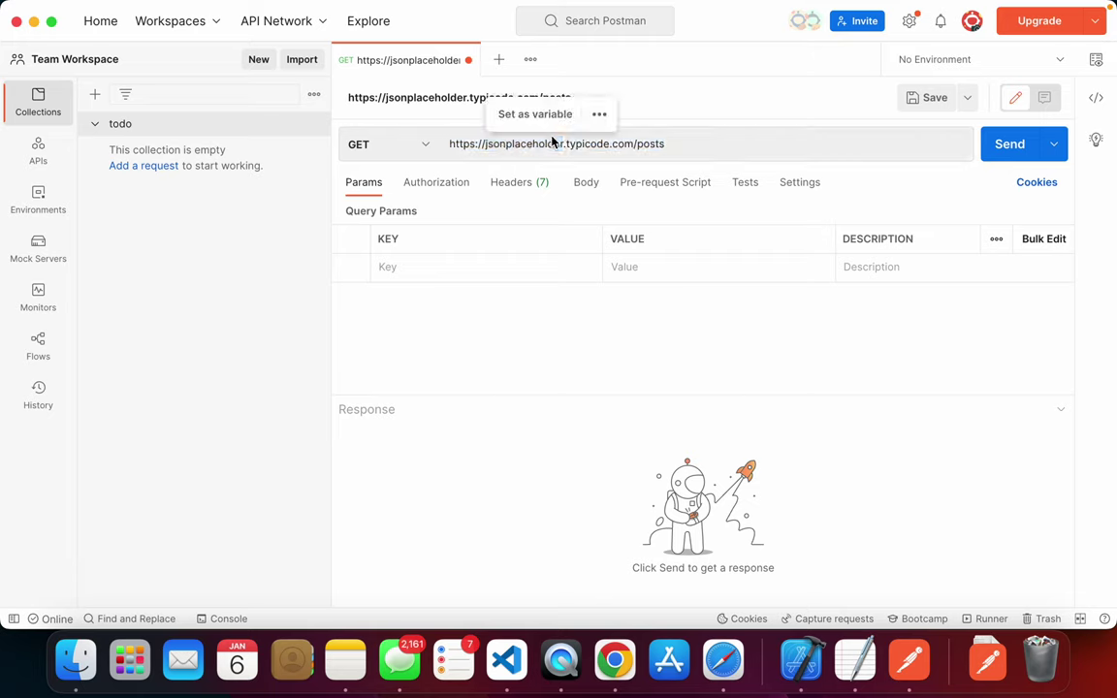
# - Try Bearer Token and API Key authorization, entering 'Bearer' as the token
pyautogui.click(451, 183)
pyautogui.click(490, 225)
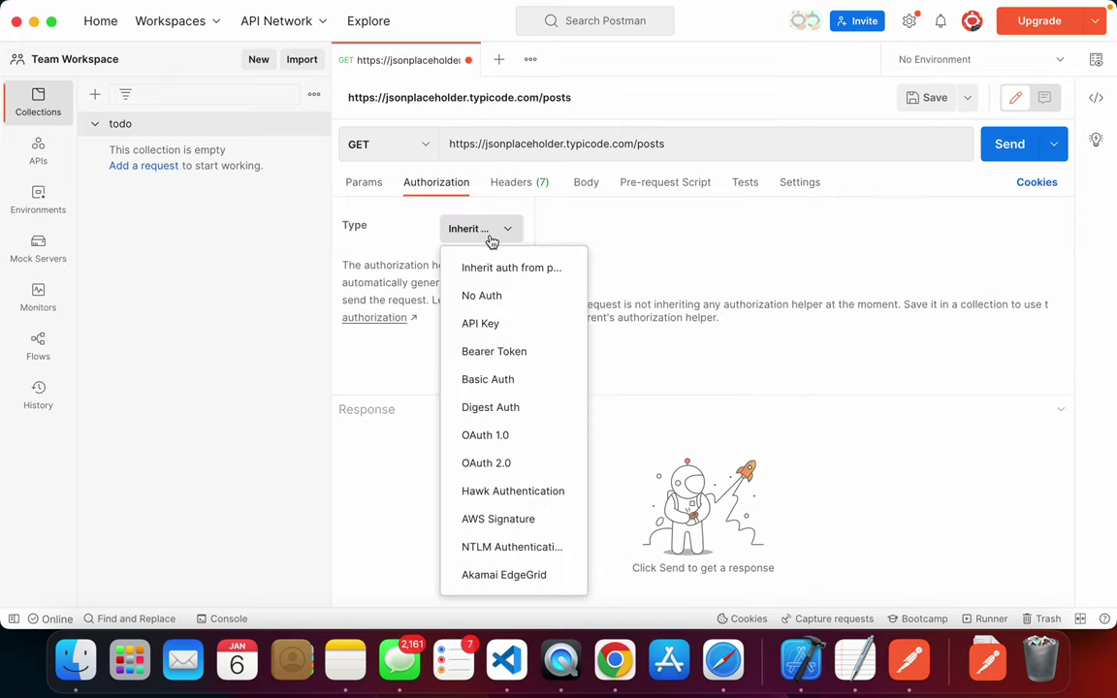
pyautogui.click(507, 355)
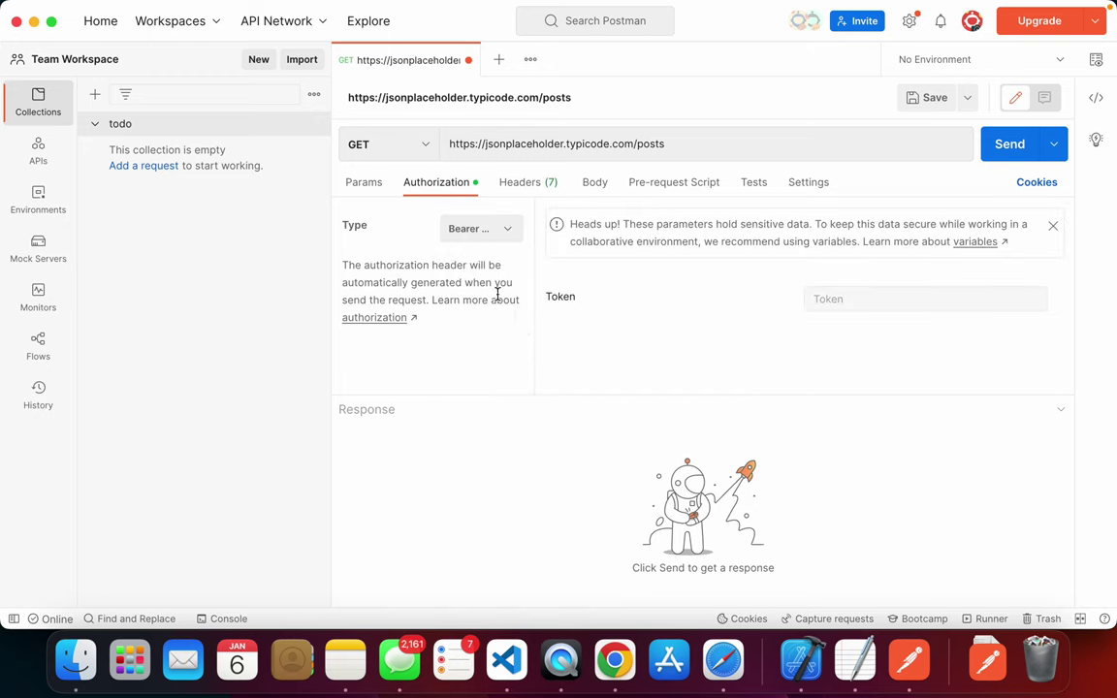
pyautogui.click(474, 226)
pyautogui.click(494, 323)
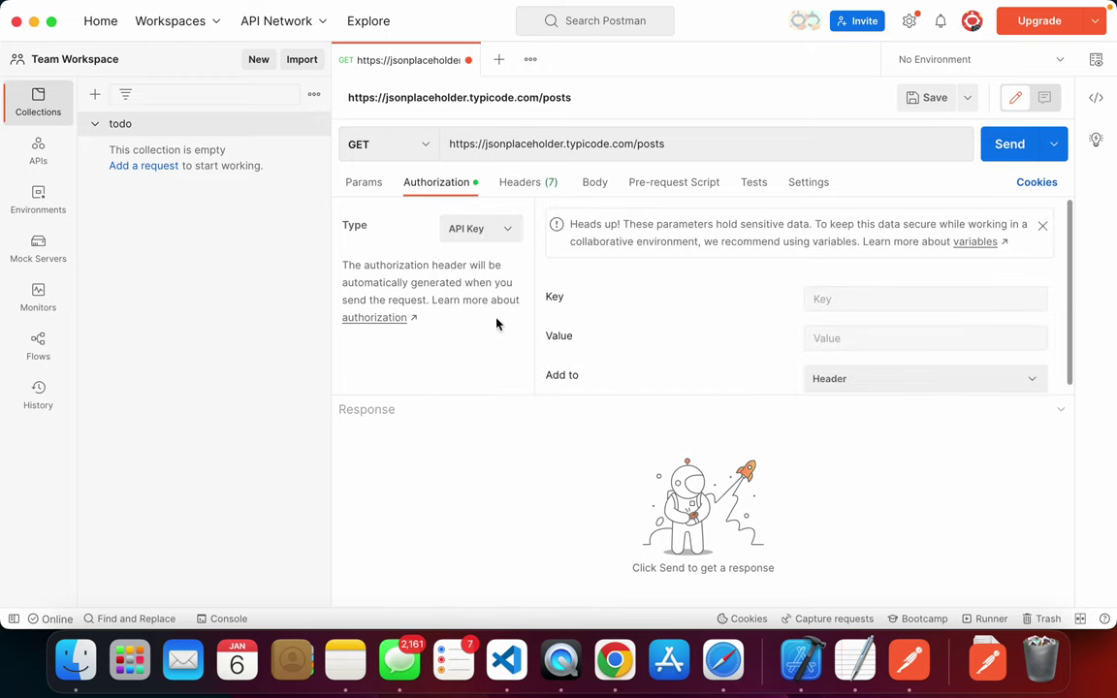
pyautogui.click(492, 233)
pyautogui.click(510, 351)
pyautogui.click(830, 299)
pyautogui.write('Bea')
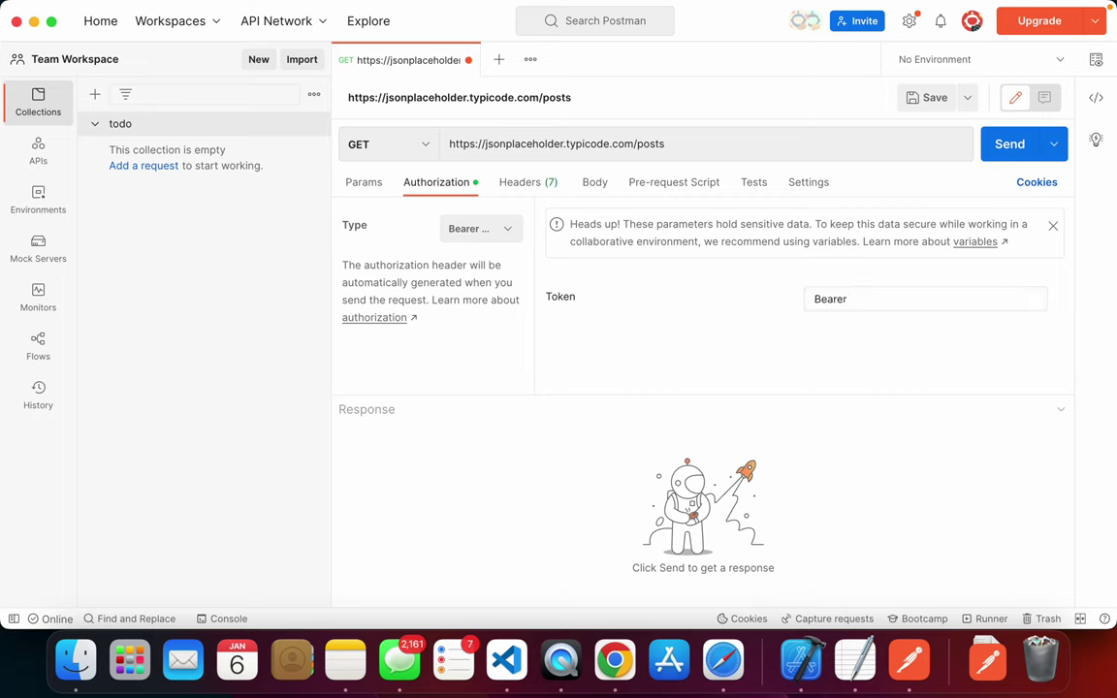
pyautogui.write('rer')
# - Check the request headers, then try Basic Auth before returning to Bearer Token
pyautogui.click(522, 184)
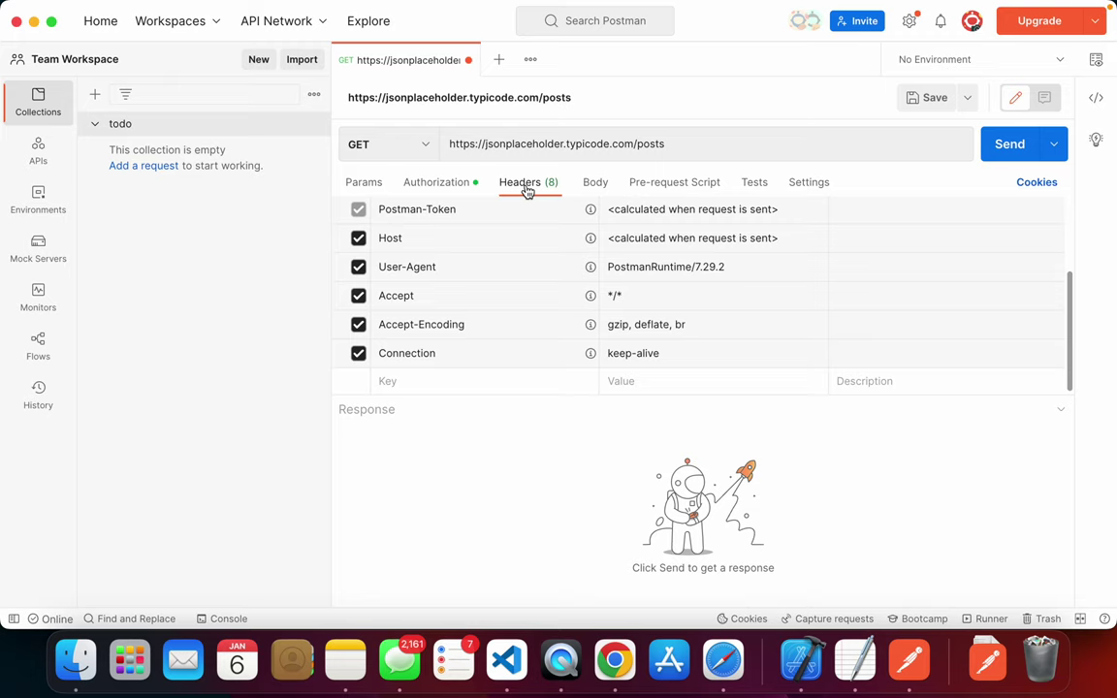
pyautogui.scroll(1, 523, 281)
pyautogui.click(438, 194)
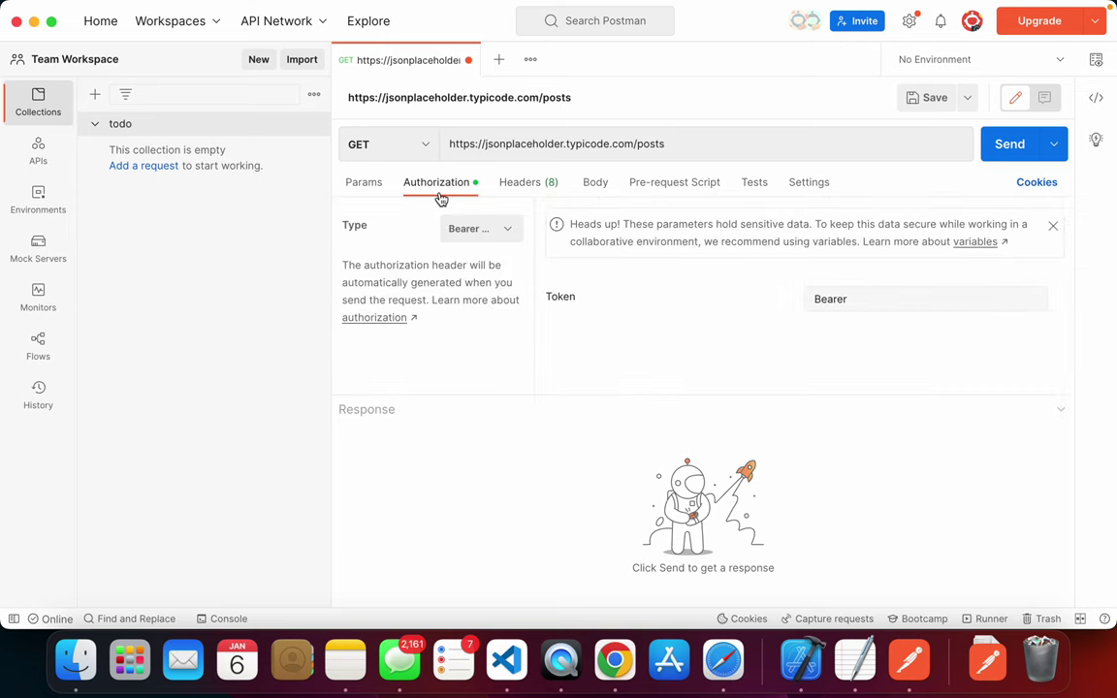
pyautogui.click(481, 230)
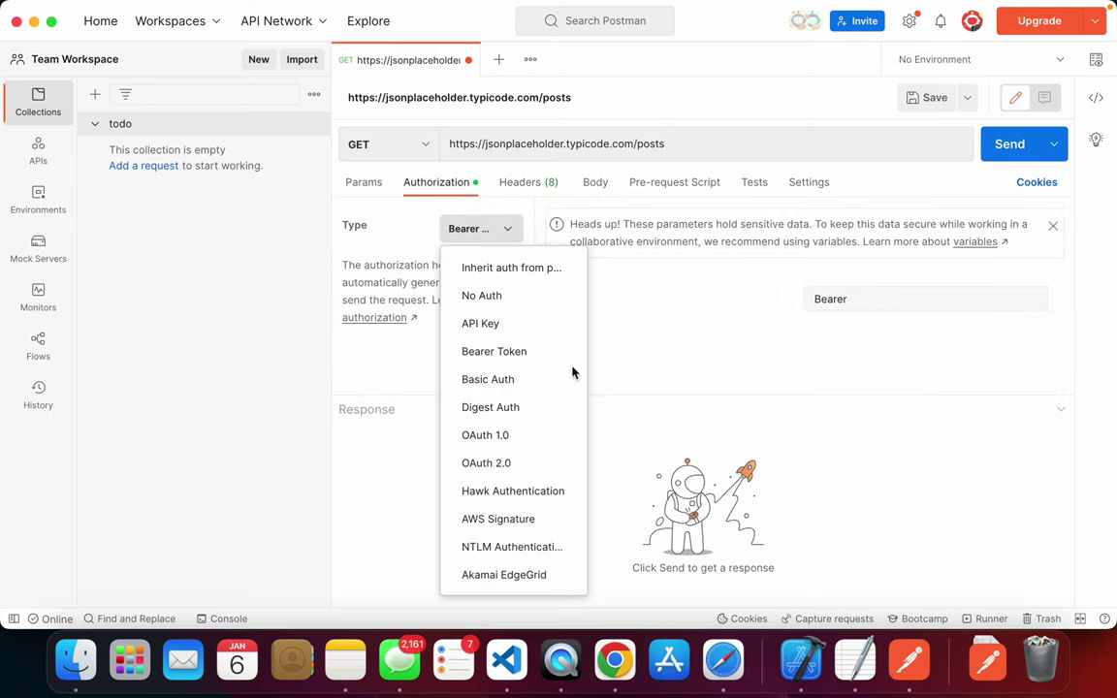
pyautogui.click(520, 379)
pyautogui.click(894, 298)
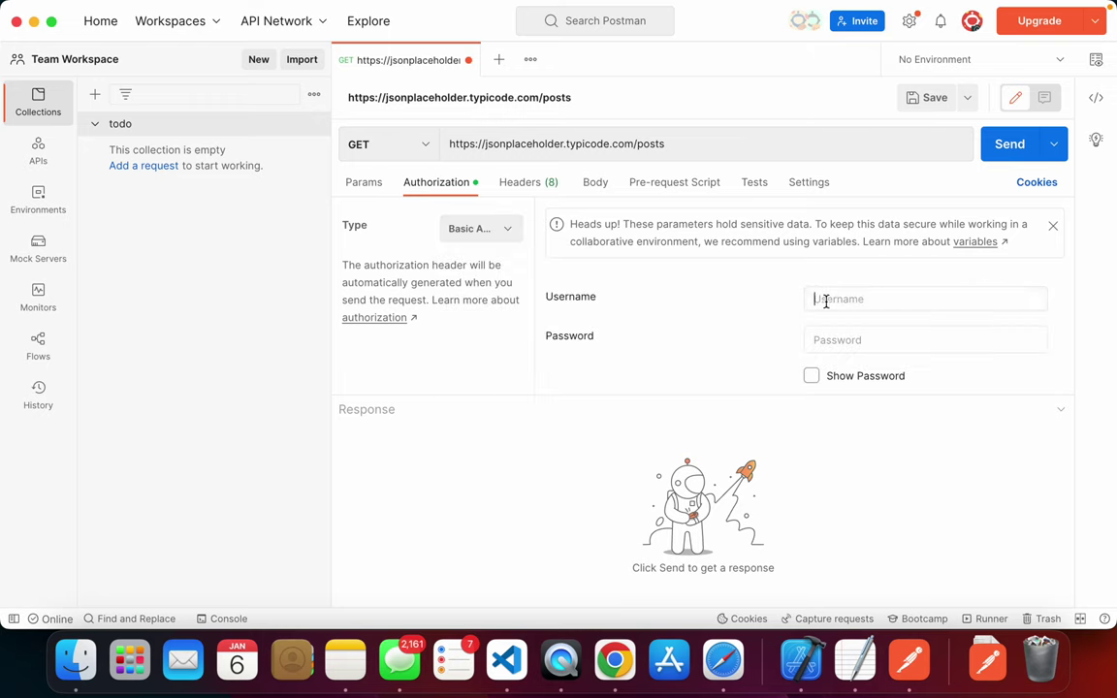
pyautogui.click(470, 231)
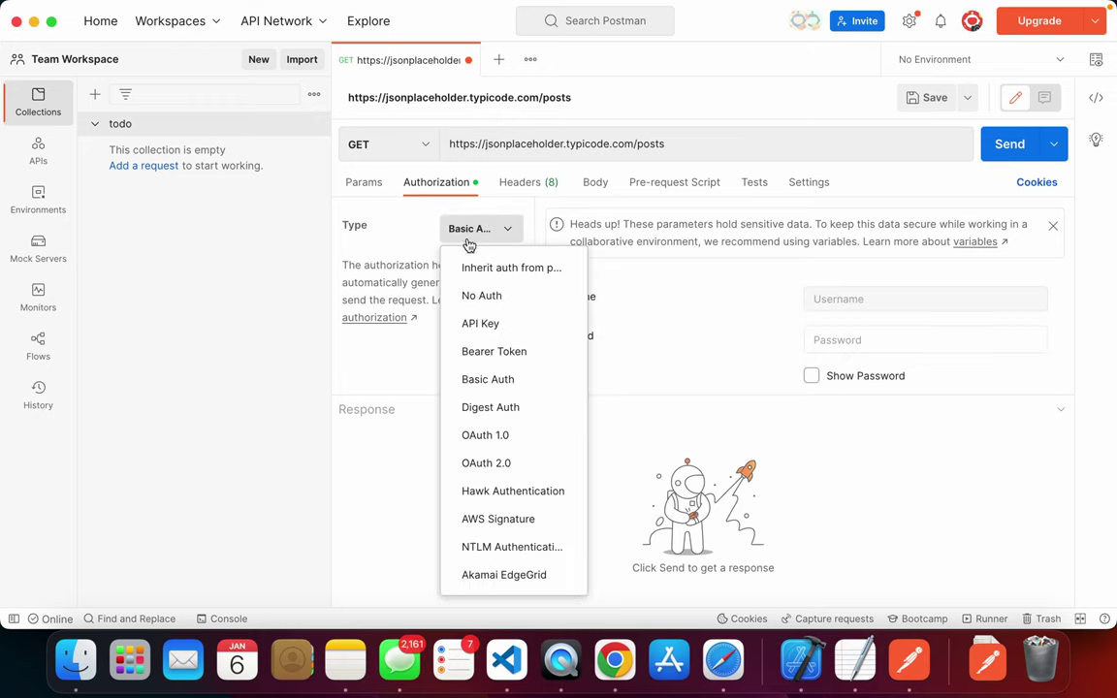
pyautogui.click(509, 354)
pyautogui.click(900, 304)
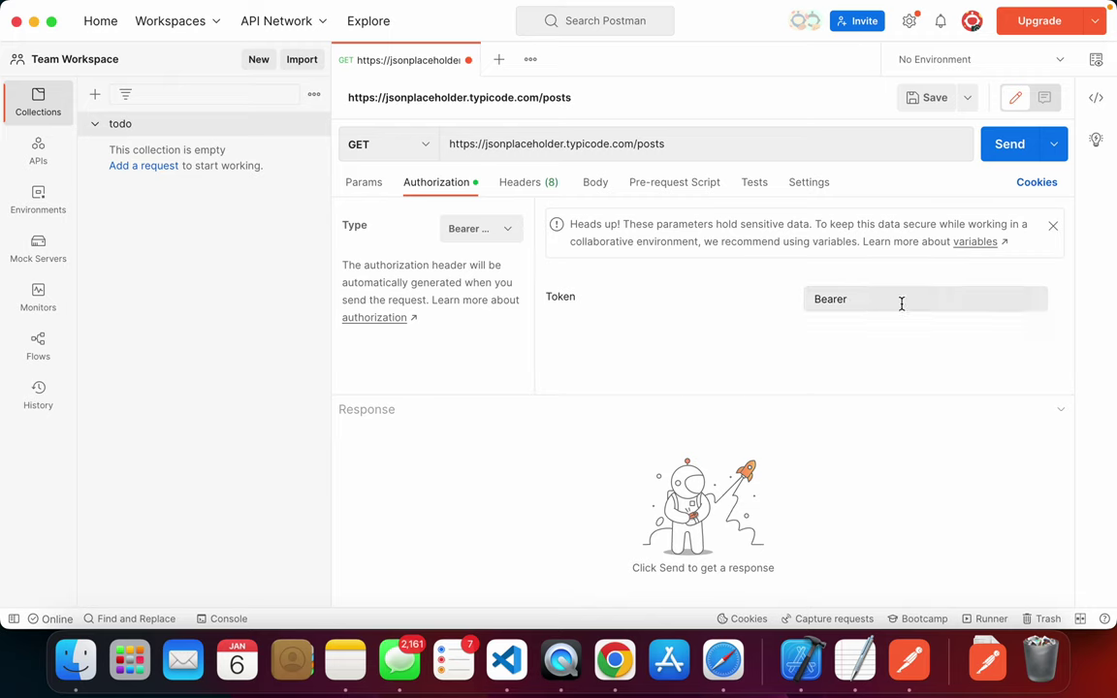
# - Set the authorization type to API Key and settle on the Params table
pyautogui.click(483, 231)
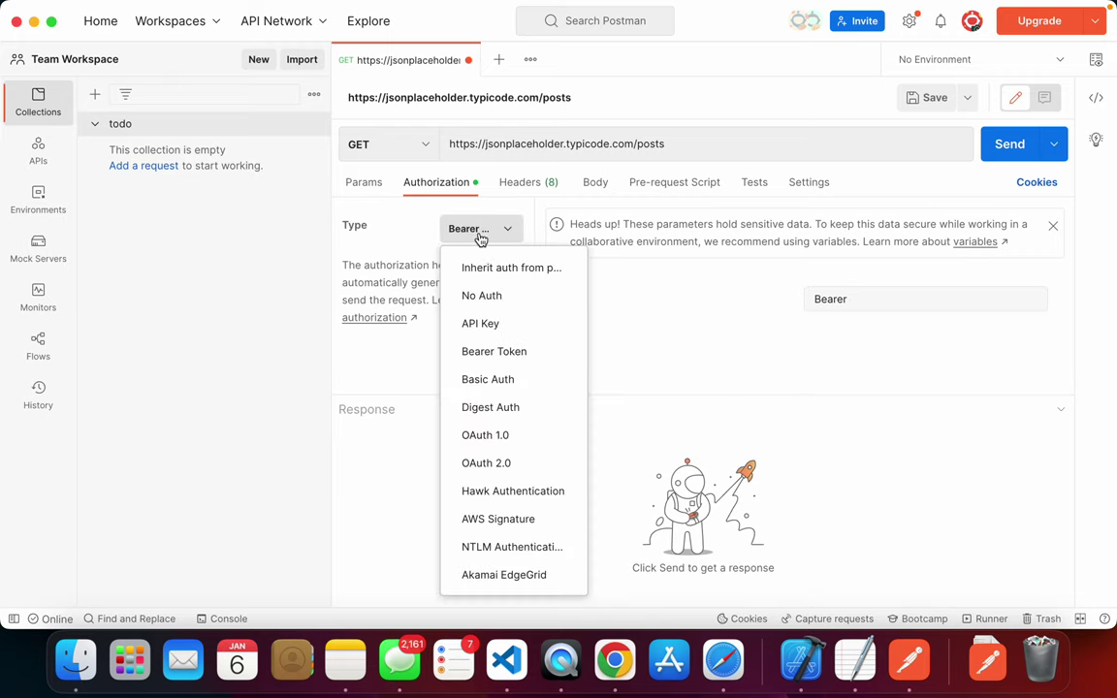
pyautogui.click(498, 321)
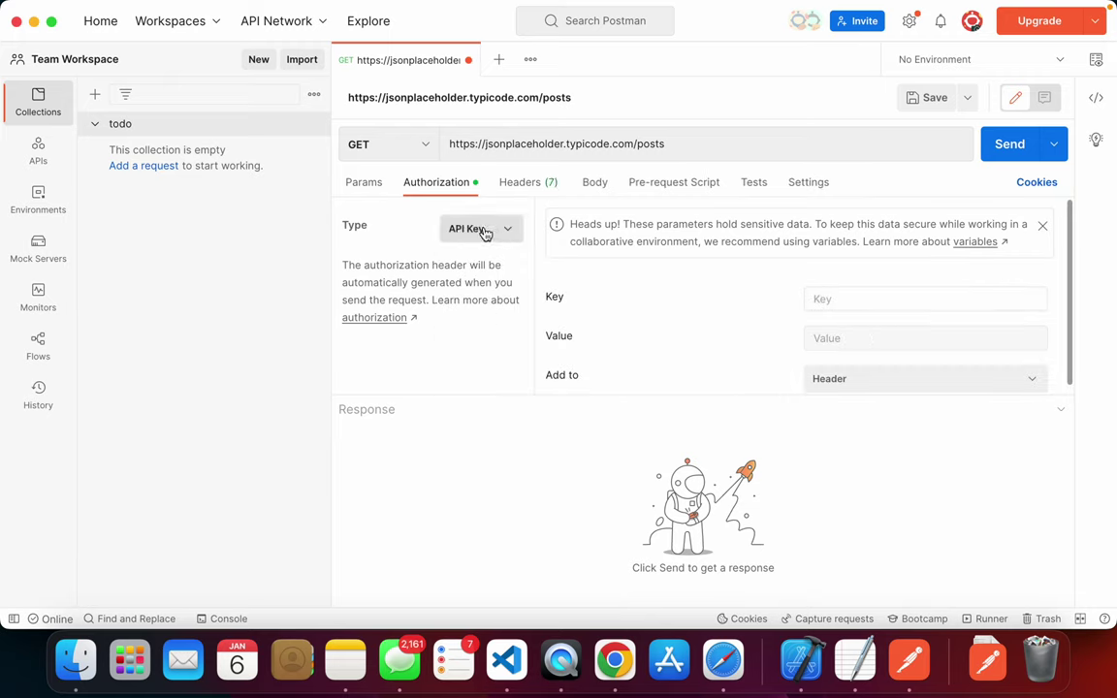
pyautogui.click(370, 185)
pyautogui.click(435, 190)
pyautogui.click(363, 184)
pyautogui.click(431, 190)
pyautogui.click(364, 184)
pyautogui.click(463, 263)
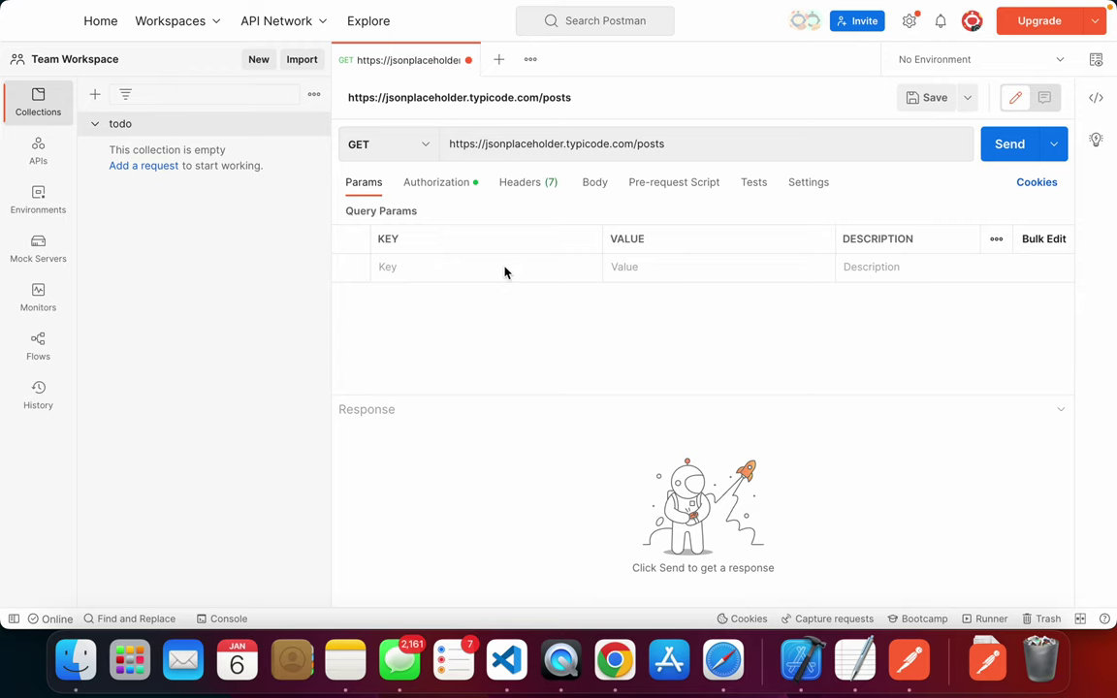
# - Look over the Headers and Body tabs before returning to Params
pyautogui.click(526, 181)
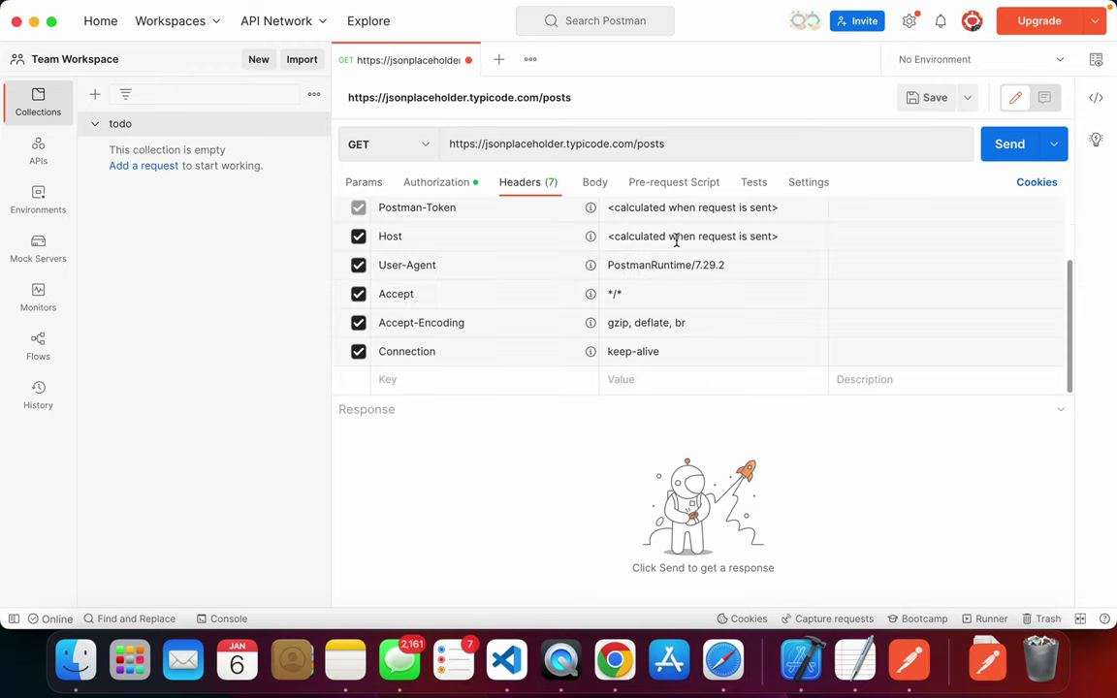
pyautogui.click(599, 184)
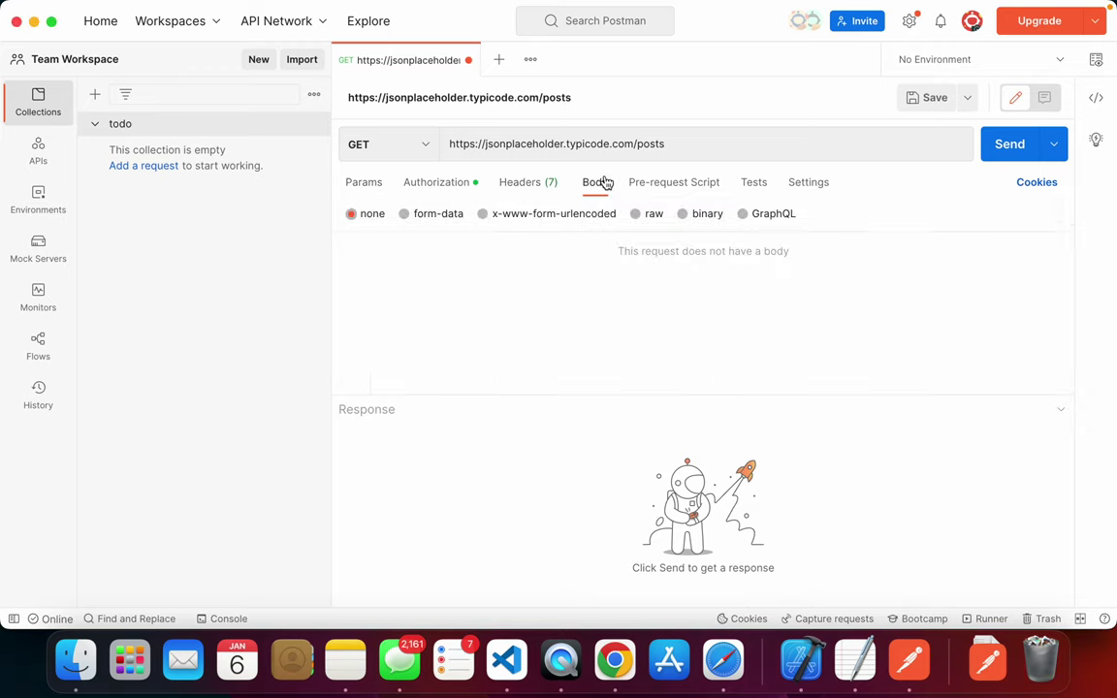
pyautogui.click(376, 185)
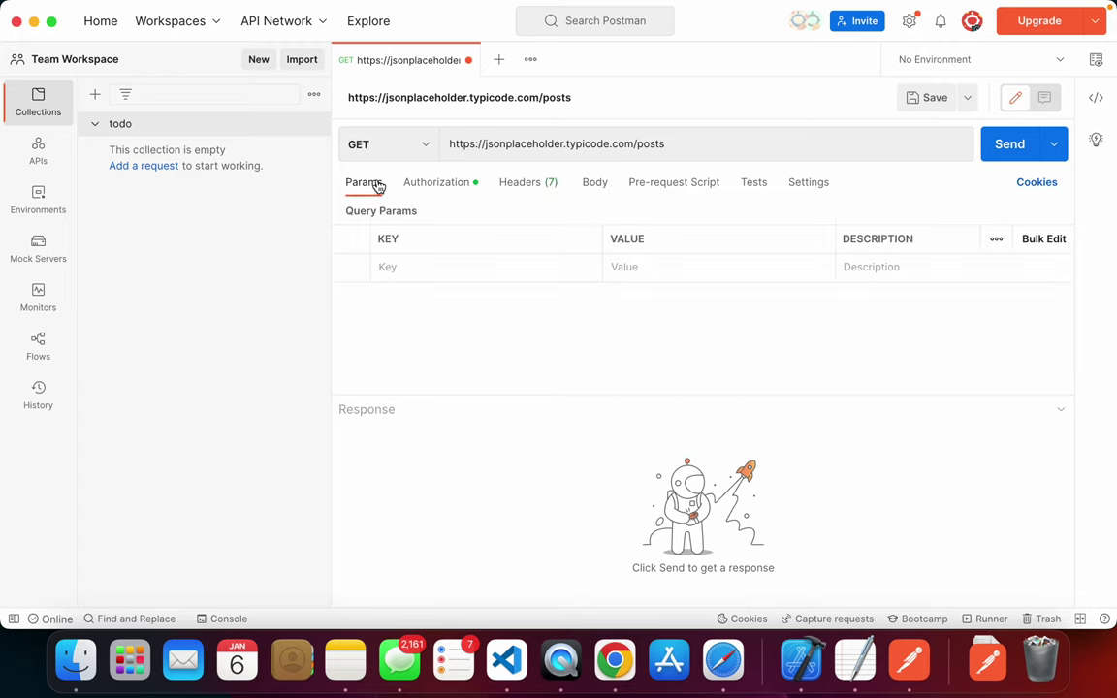
pyautogui.click(689, 142)
# - Add query parameter name=sai, so the URL ends in posts?name=sai
pyautogui.click(434, 260)
pyautogui.write('jkey')
pyautogui.press('BackSpace')
pyautogui.press('BackSpace')
pyautogui.press('BackSpace')
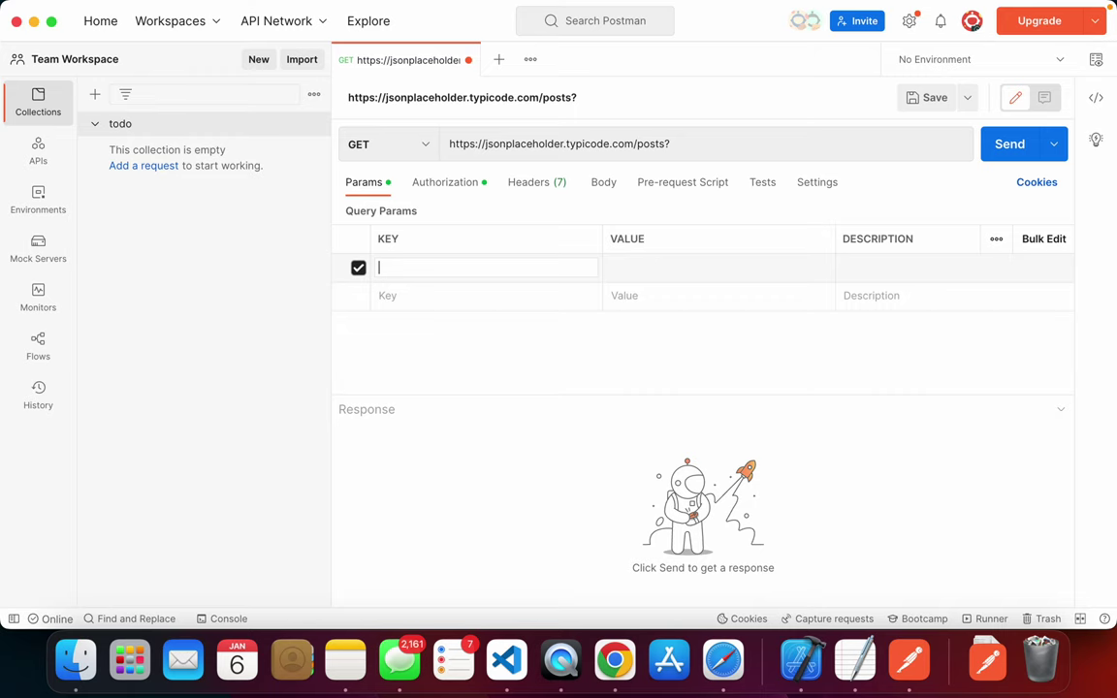
pyautogui.write('name')
pyautogui.press('Tab')
pyautogui.write('sai')
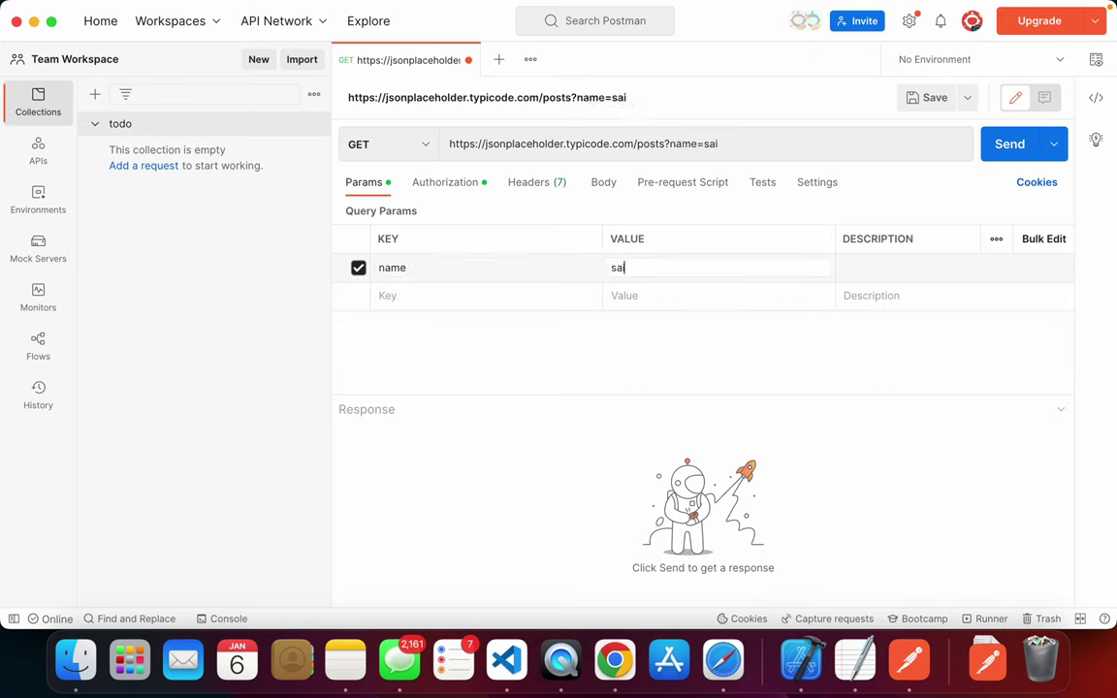
pyautogui.moveTo(719, 144); pyautogui.dragTo(669, 143)
pyautogui.click(554, 186)
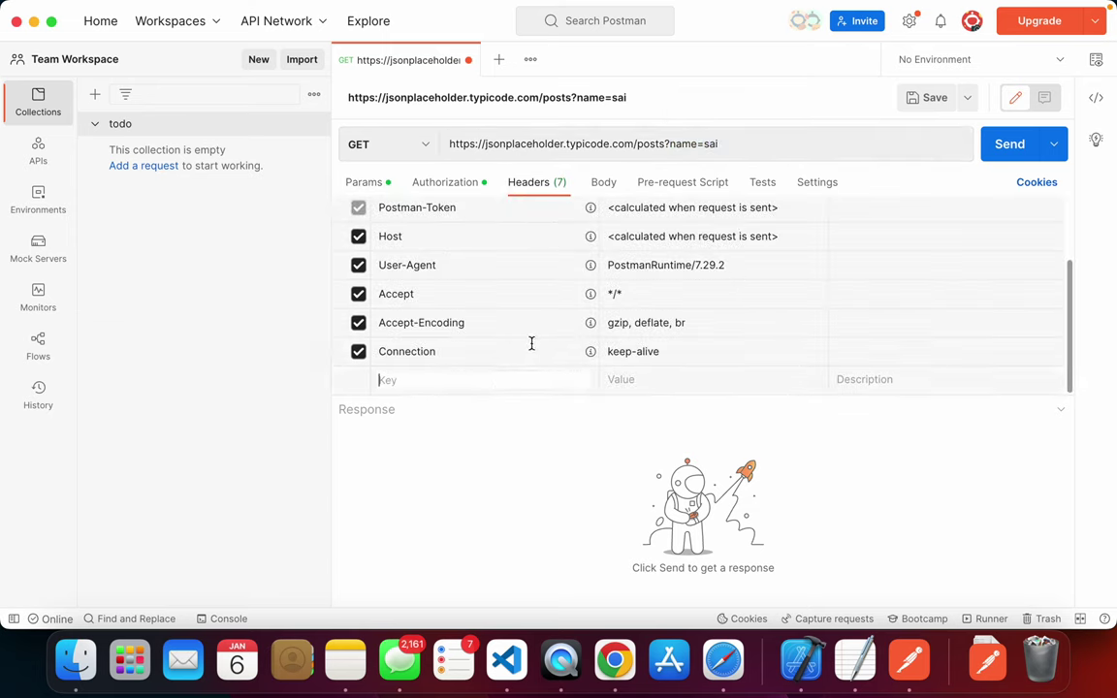
# - Add a userid header with value 123211, correcting the mistyped key
pyautogui.write('usernam')
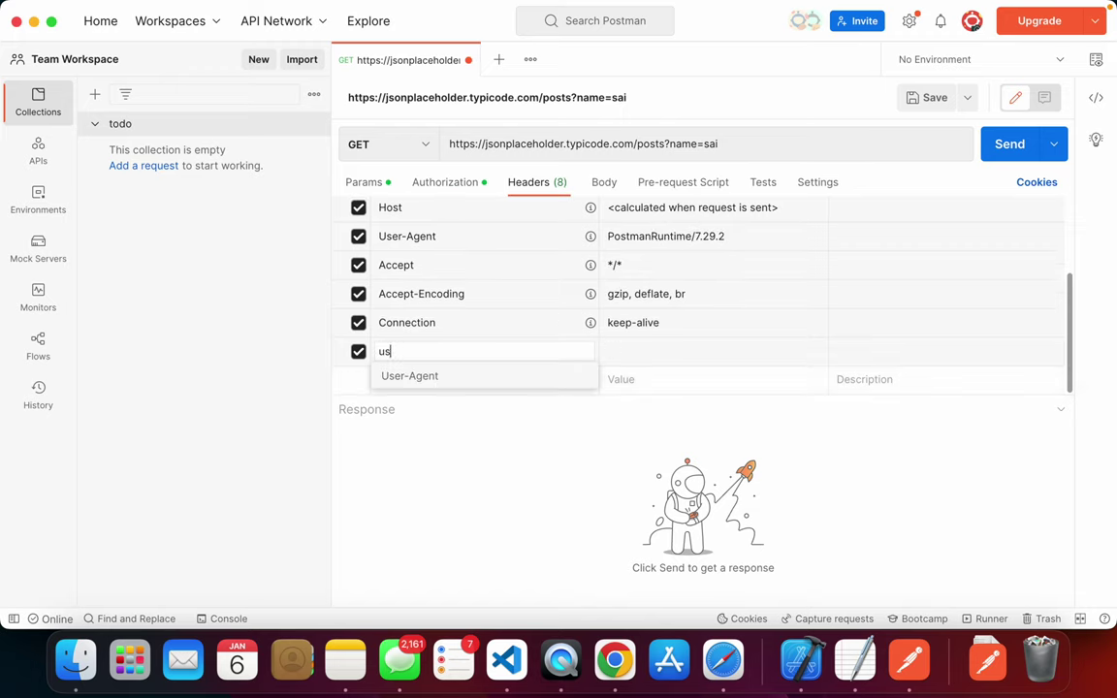
pyautogui.press('Tab')
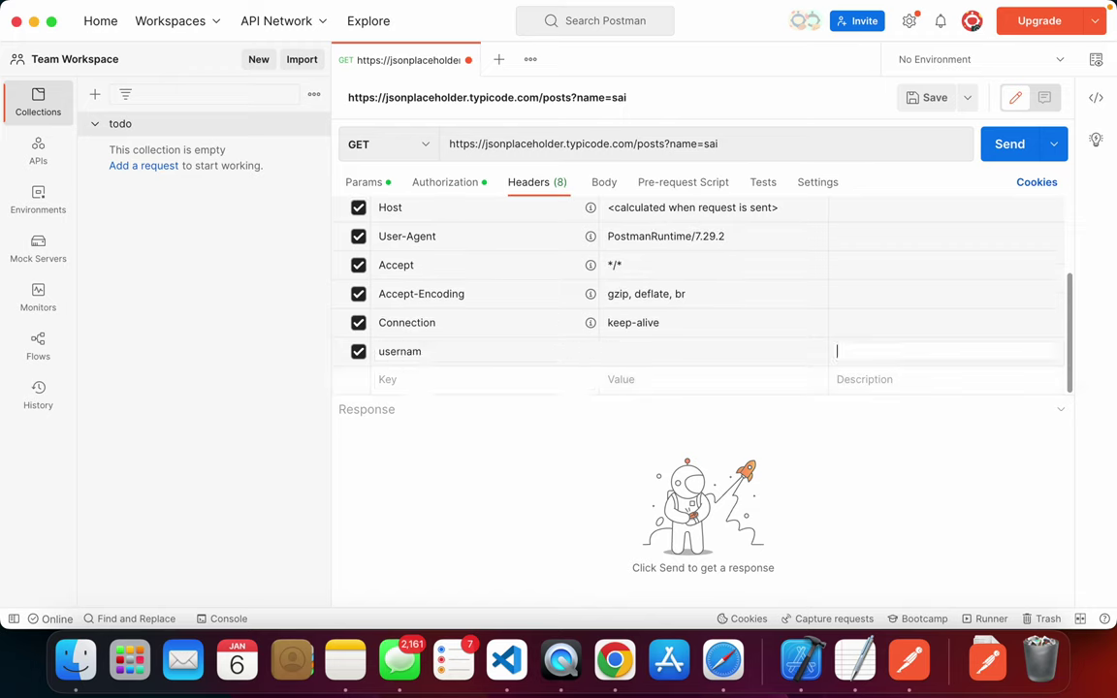
pyautogui.click(465, 350)
pyautogui.press('BackSpace')
pyautogui.press('BackSpace')
pyautogui.press('BackSpace')
pyautogui.write('id')
pyautogui.press('Tab')
pyautogui.write('123211')
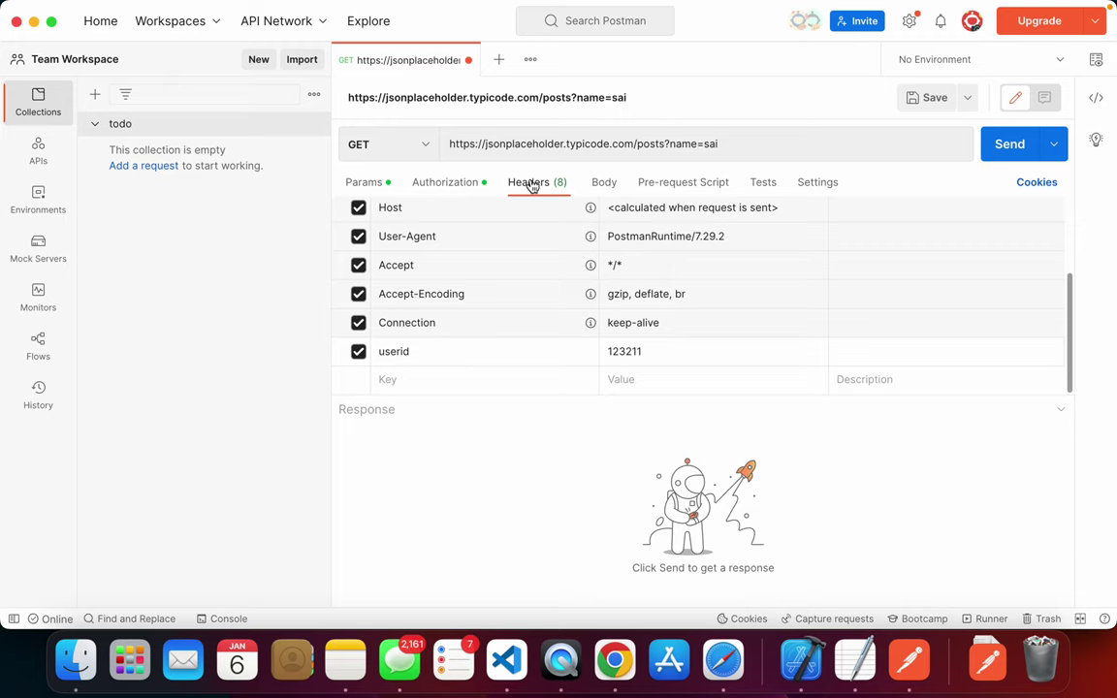
# - Review the name query string and confirm authorization stays on API Key
pyautogui.click(384, 186)
pyautogui.moveTo(717, 144); pyautogui.dragTo(671, 143)
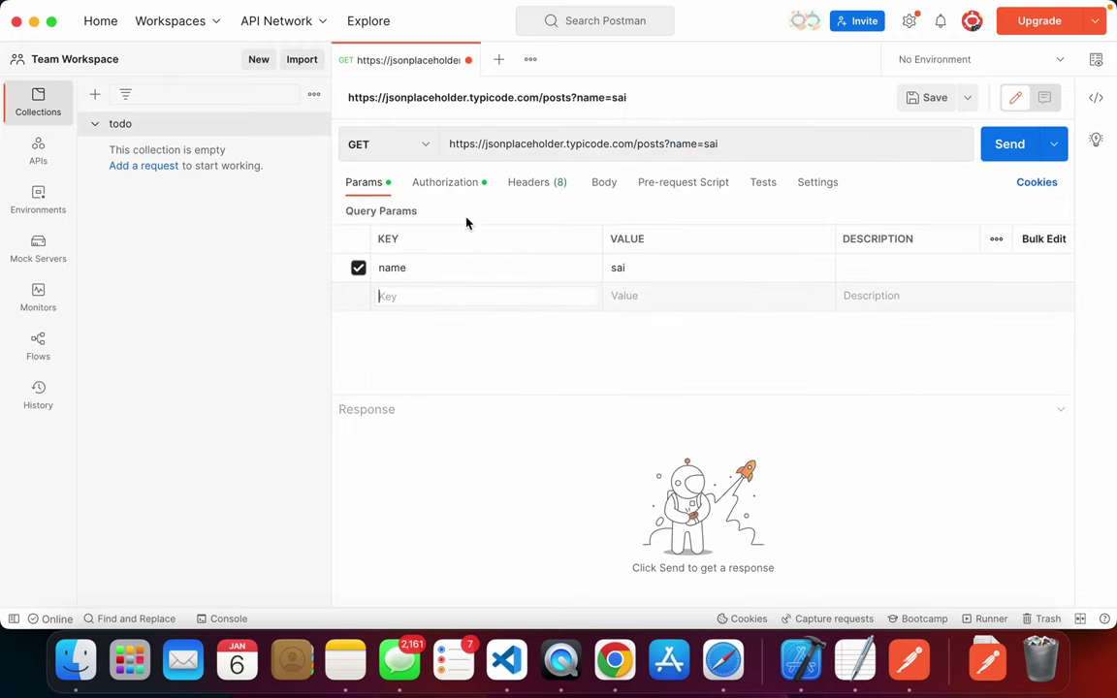
pyautogui.click(431, 183)
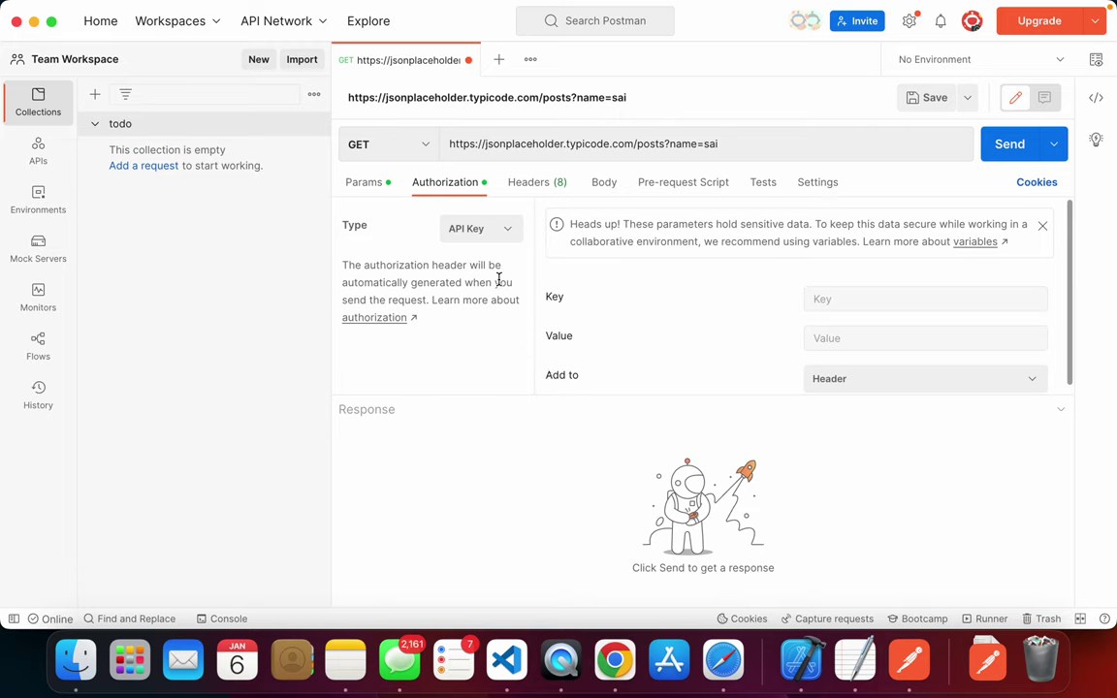
pyautogui.click(492, 228)
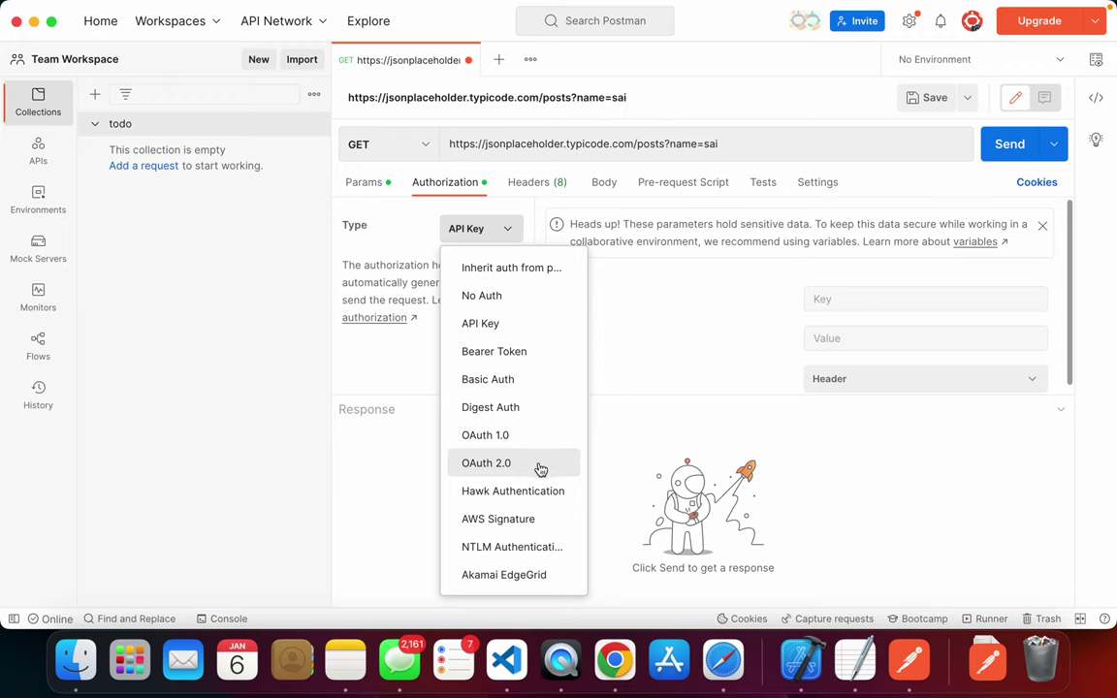
pyautogui.click(626, 448)
# - Drag the headers divider down so all 8 headers, including userid, show
pyautogui.click(537, 182)
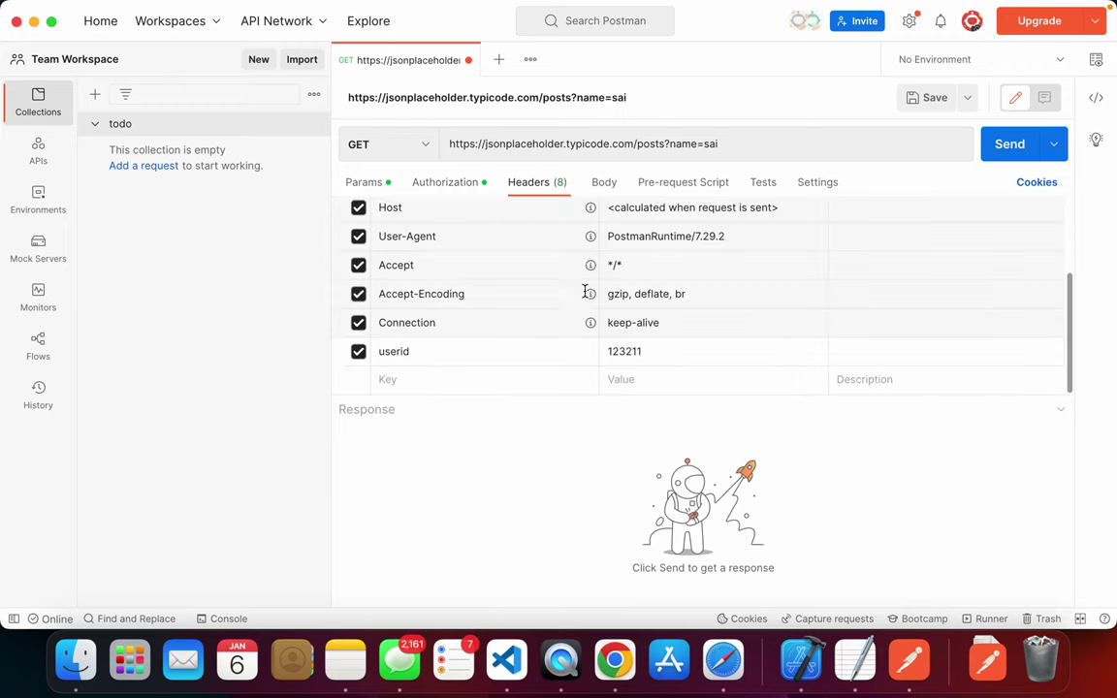
pyautogui.scroll(5, 575, 291)
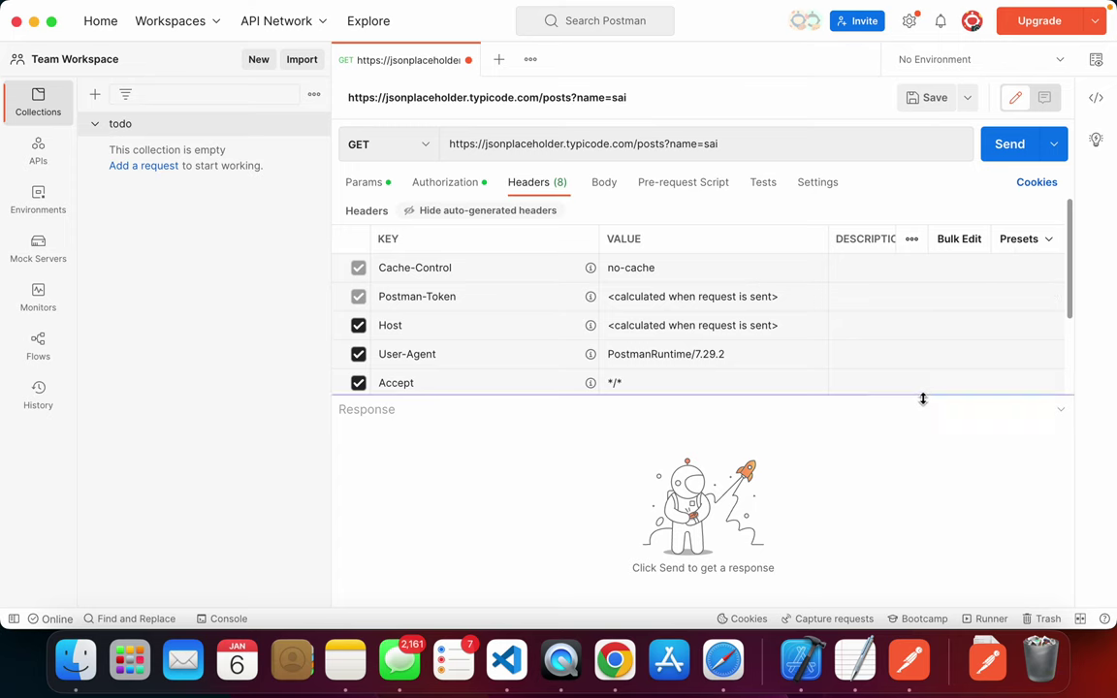
pyautogui.moveTo(923, 398); pyautogui.dragTo(938, 598)
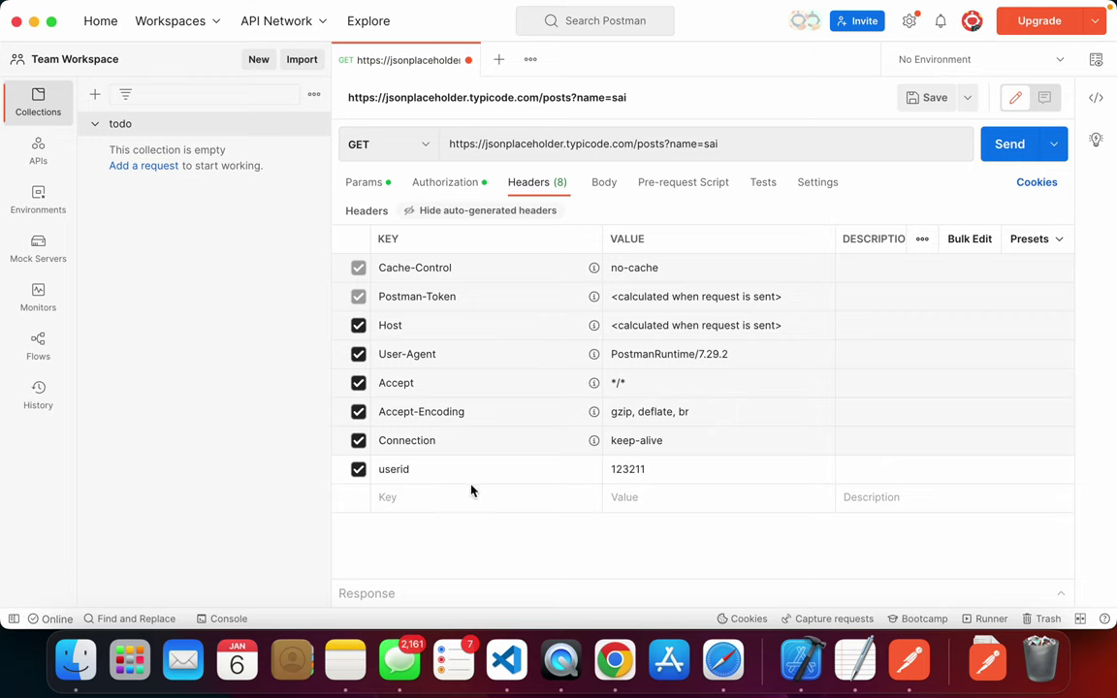
# - Add a Content-Type header with value application/json via autocomplete suggestions
pyautogui.click(409, 496)
pyautogui.write('con')
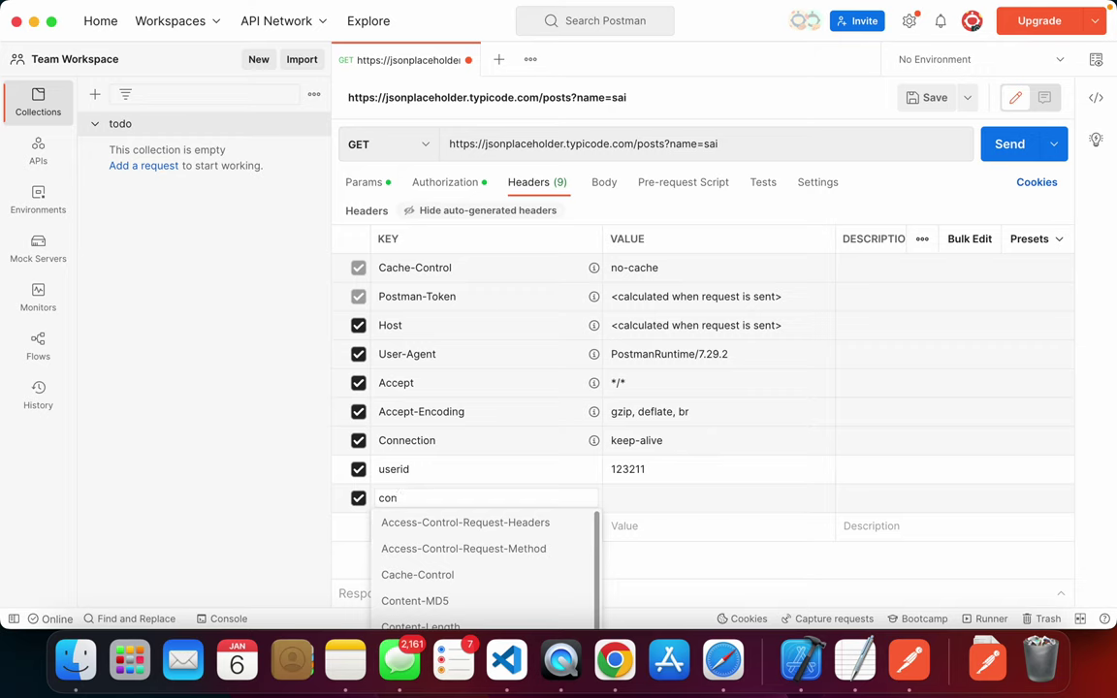
pyautogui.write('ten')
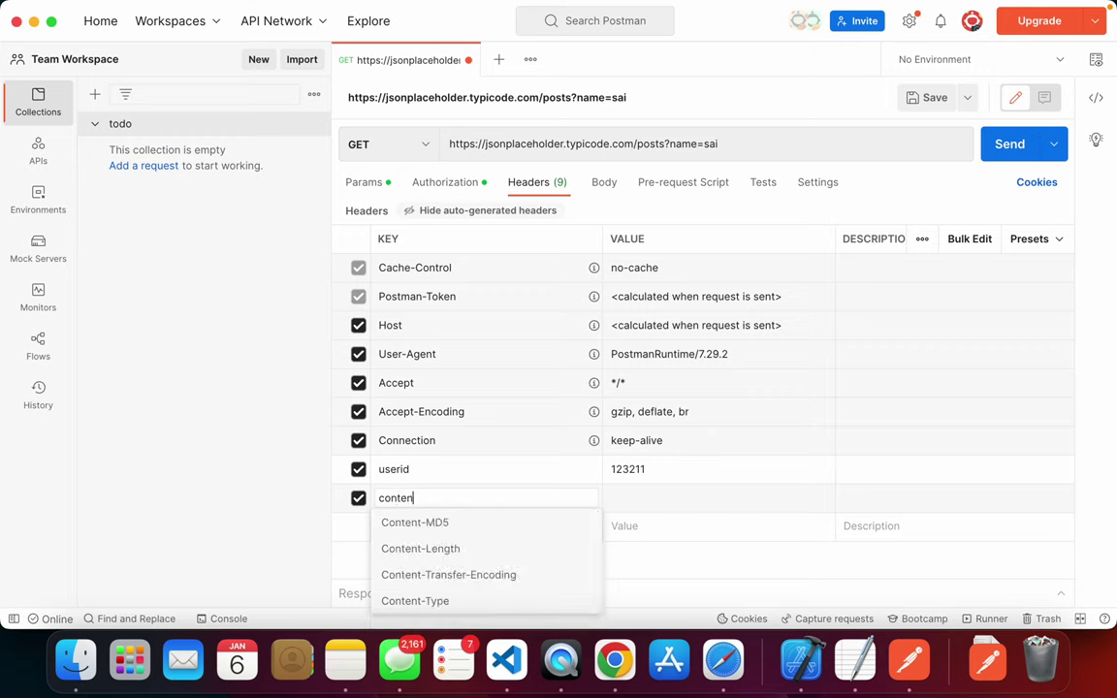
pyautogui.press('Down')
pyautogui.press('Down')
pyautogui.press('Down')
pyautogui.press('Down')
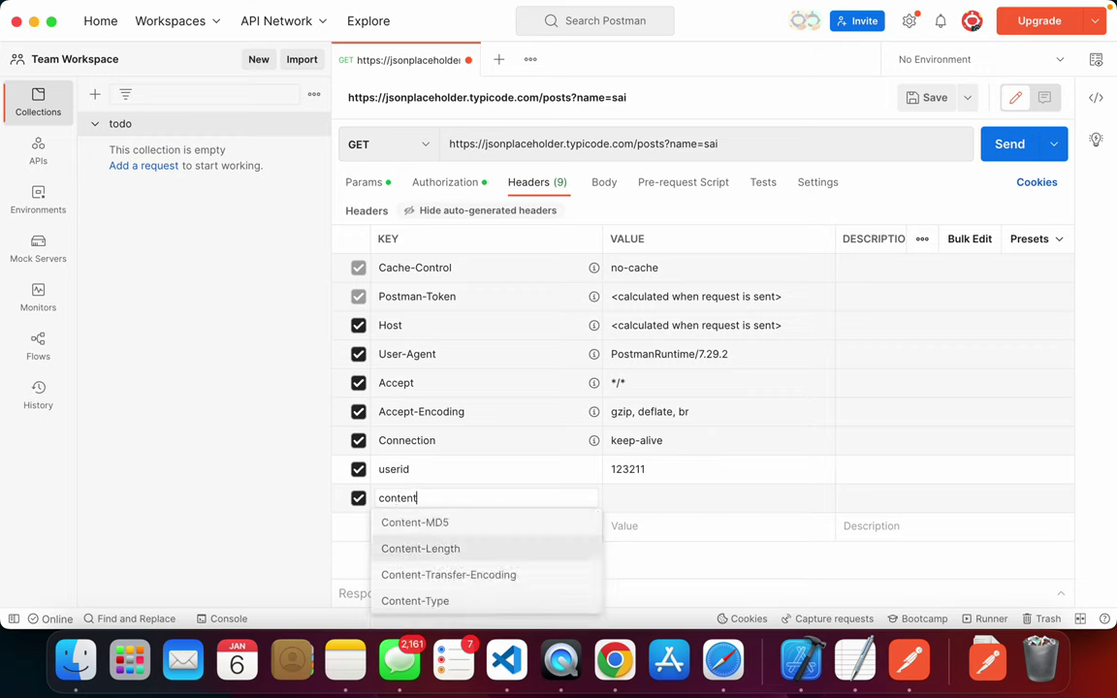
pyautogui.press('Return')
pyautogui.write('appl')
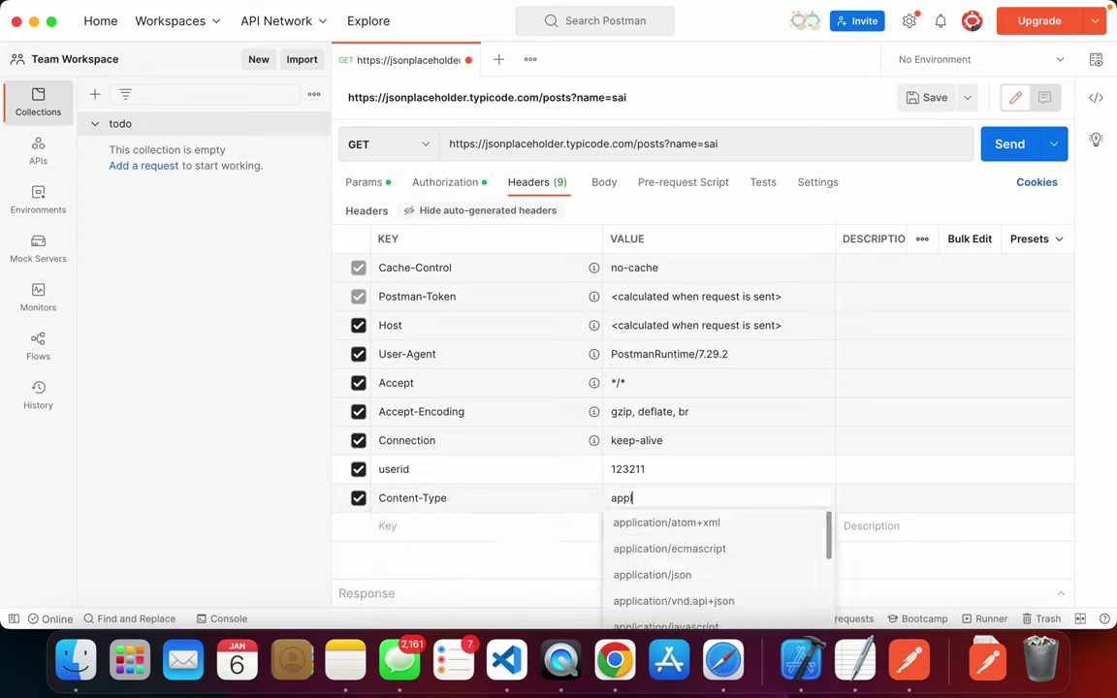
pyautogui.write('icat')
pyautogui.press('Down')
pyautogui.press('Down')
pyautogui.press('Down')
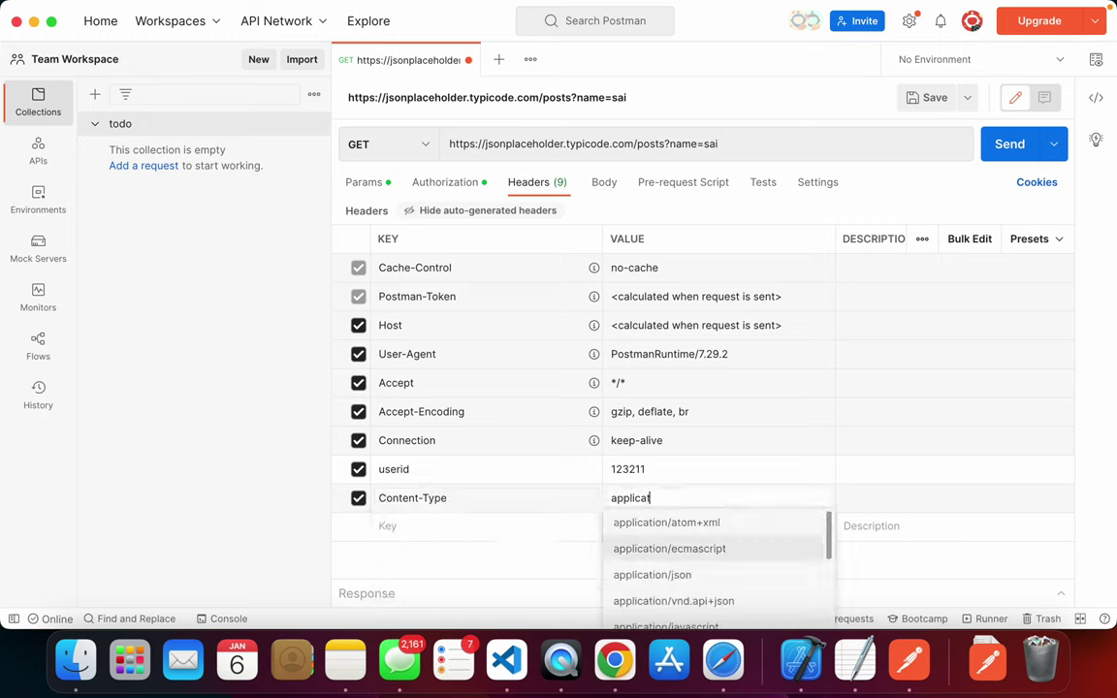
pyautogui.press('Return')
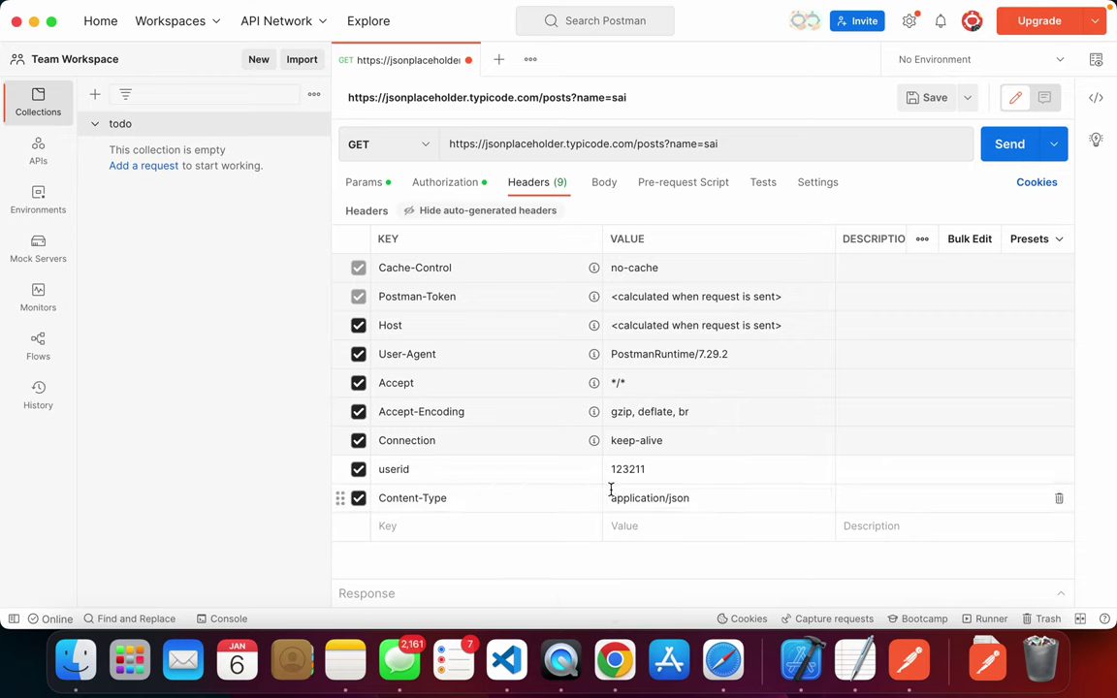
pyautogui.click(533, 472)
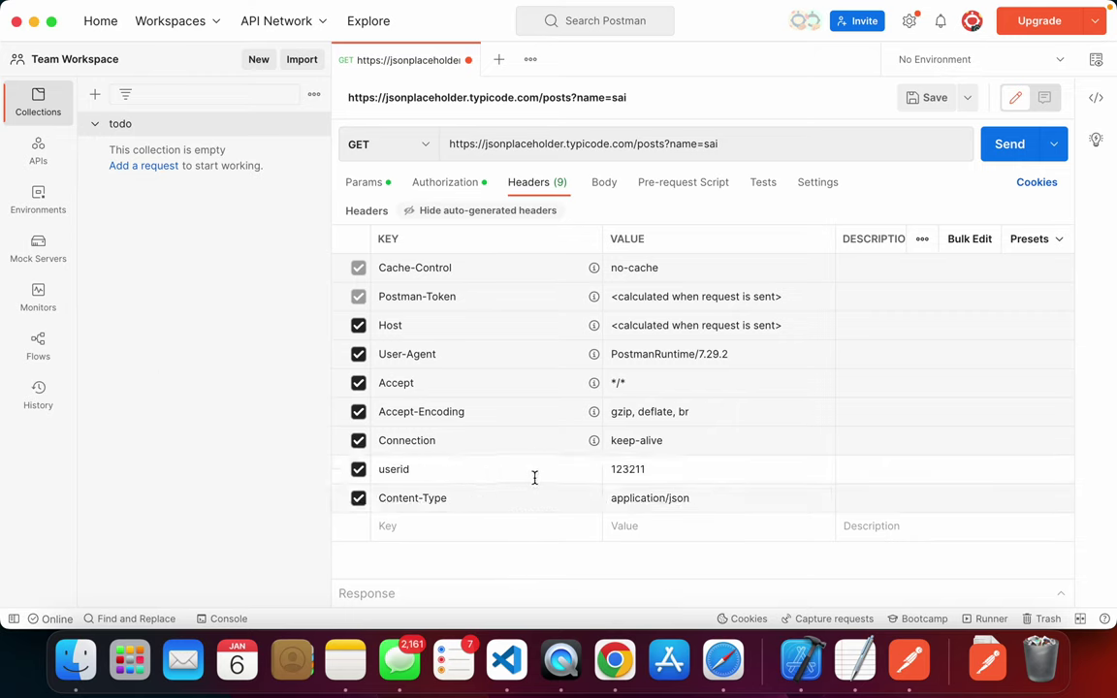
pyautogui.click(603, 186)
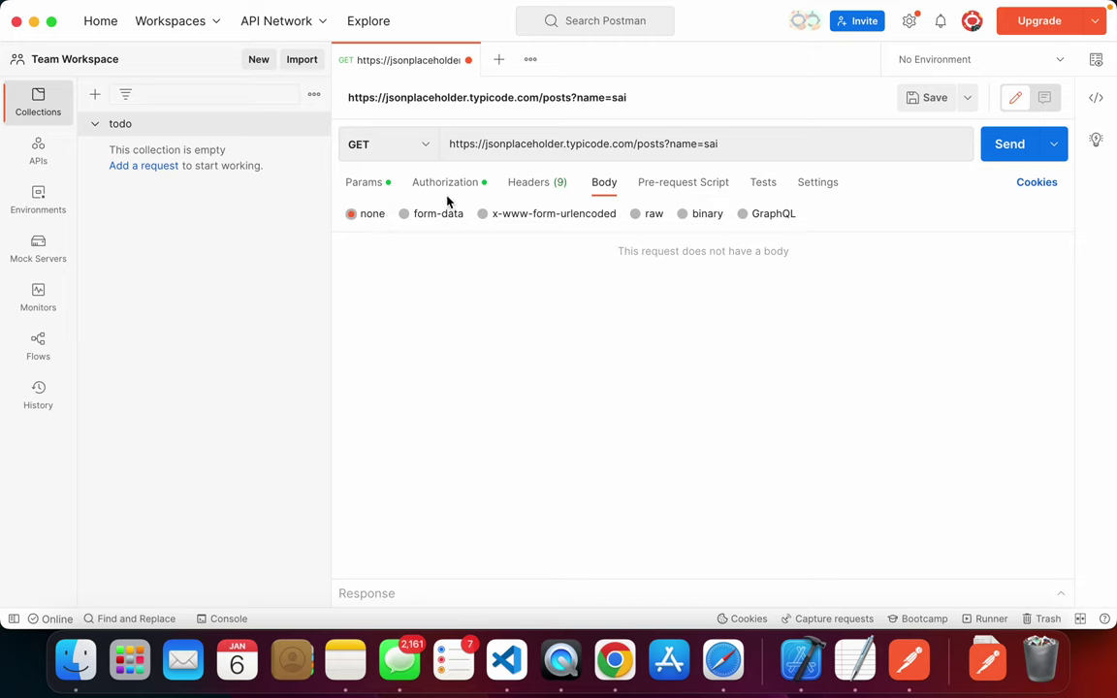
# - Remove the name query parameter and send the posts request
pyautogui.click(373, 188)
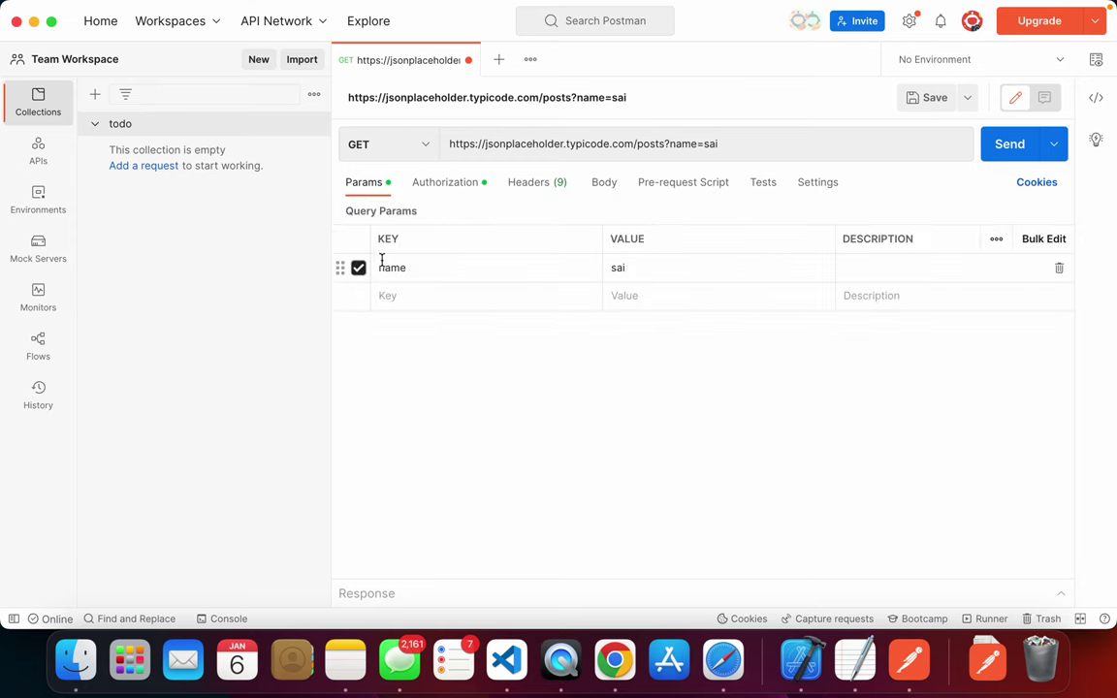
pyautogui.click(1060, 268)
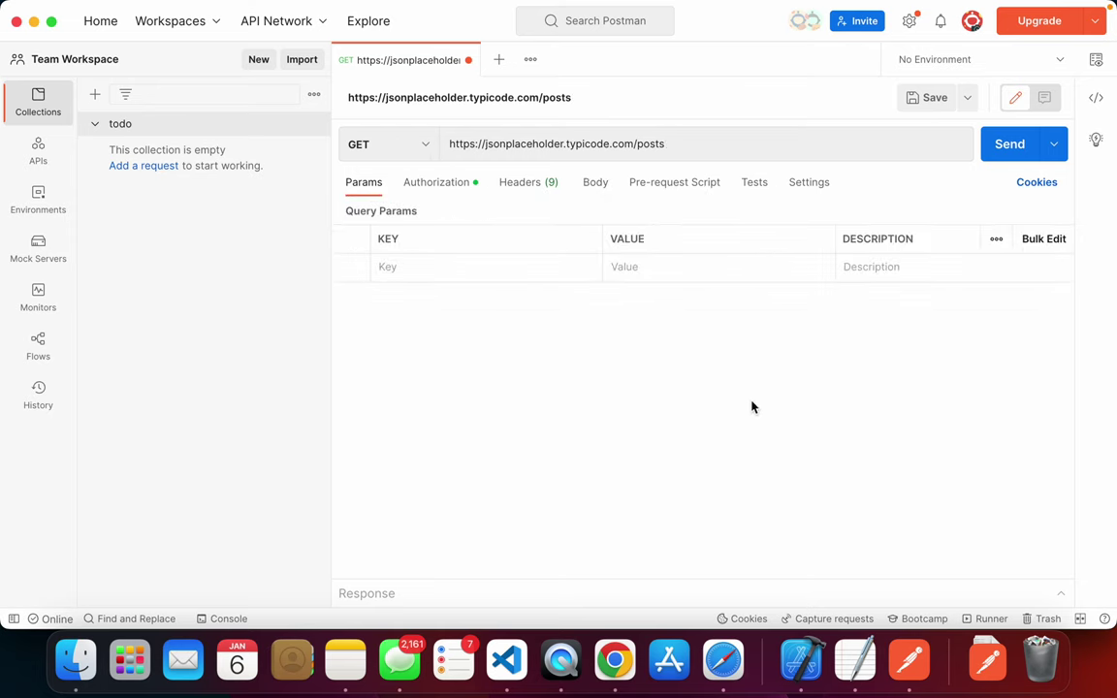
pyautogui.click(1009, 143)
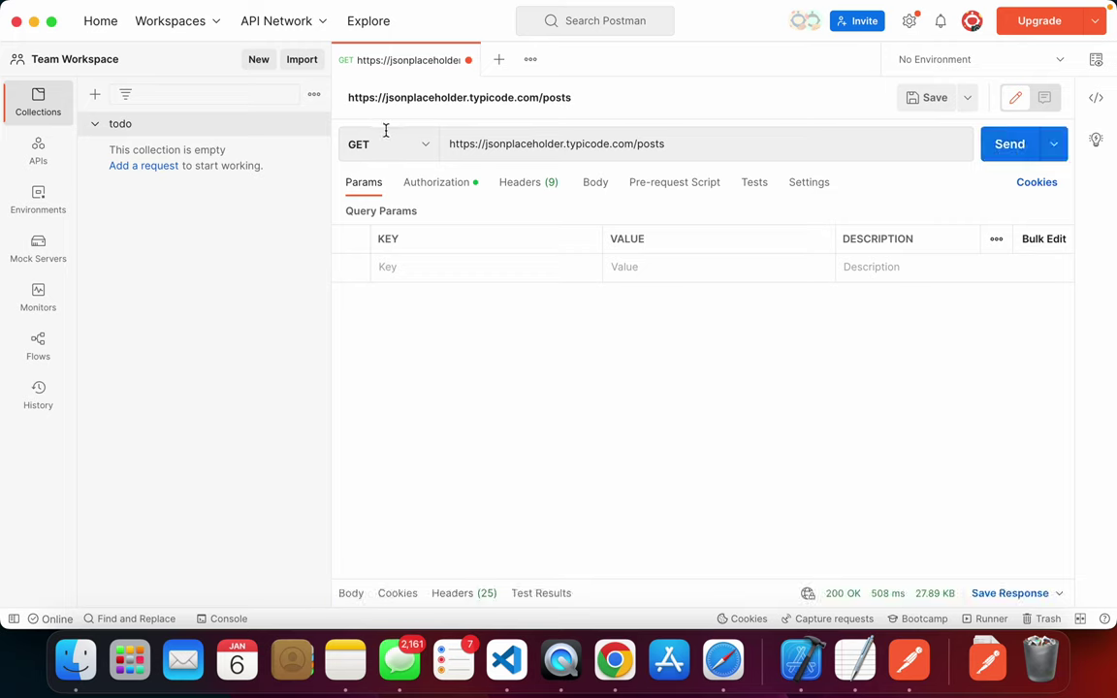
# - Switch authorization from API Key to No Auth and resend, getting 200 OK
pyautogui.click(436, 183)
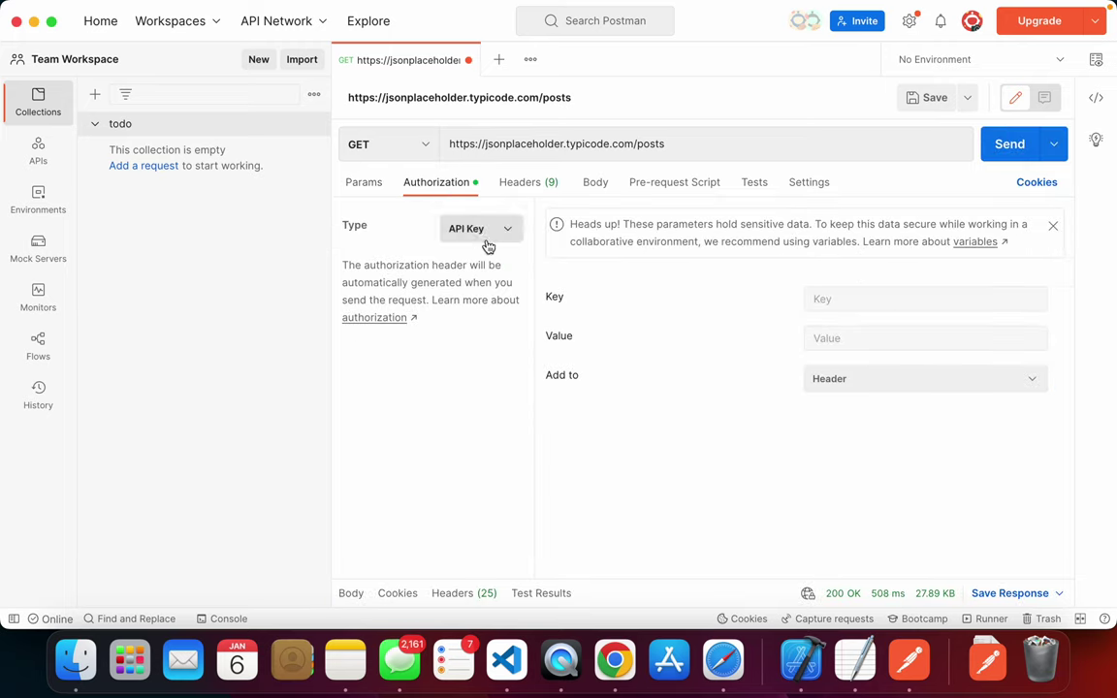
pyautogui.click(490, 228)
pyautogui.click(513, 294)
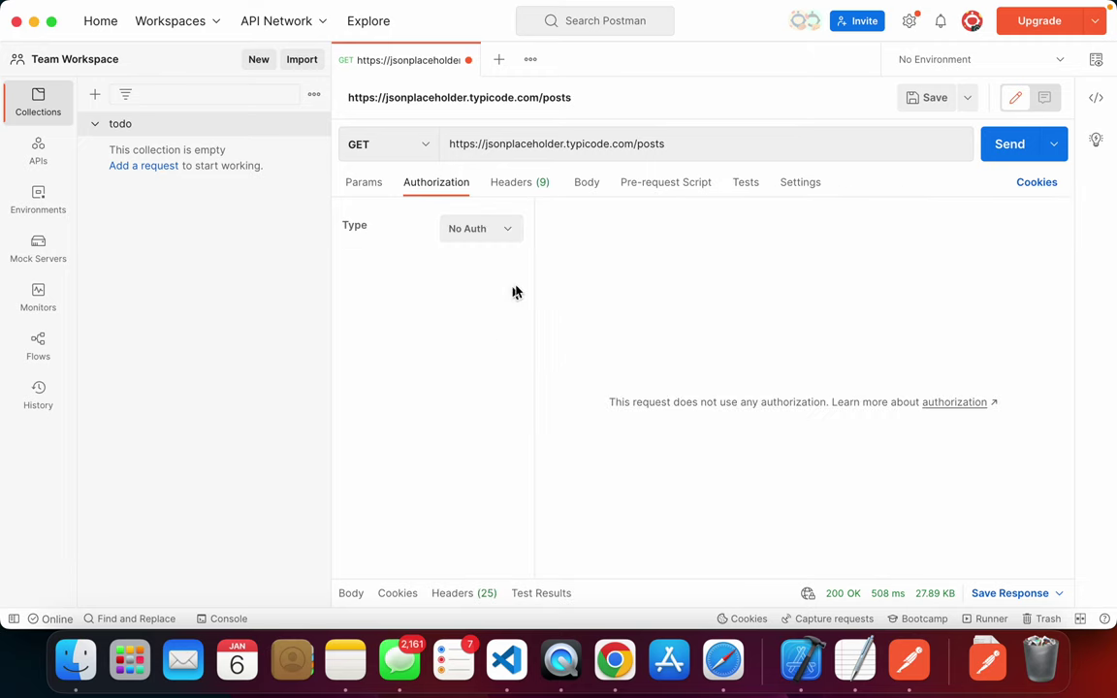
pyautogui.click(998, 153)
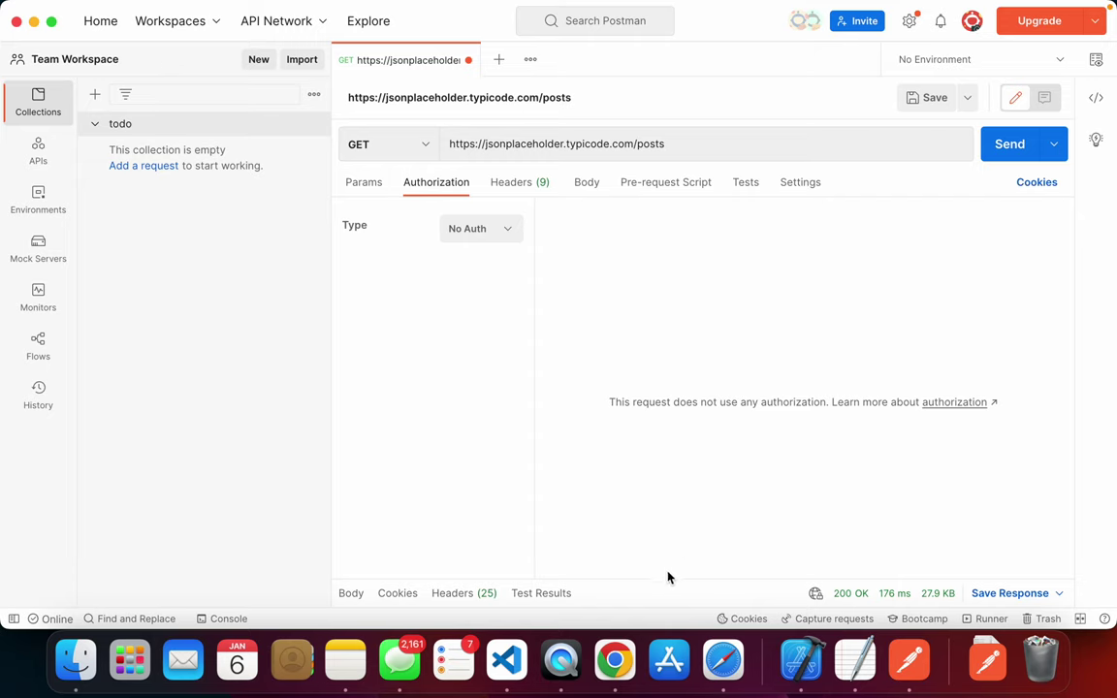
# - Drag the request/response divider upward to reveal the returned JSON list of posts
pyautogui.moveTo(663, 579); pyautogui.dragTo(585, 592)
pyautogui.moveTo(663, 576); pyautogui.dragTo(677, 210)
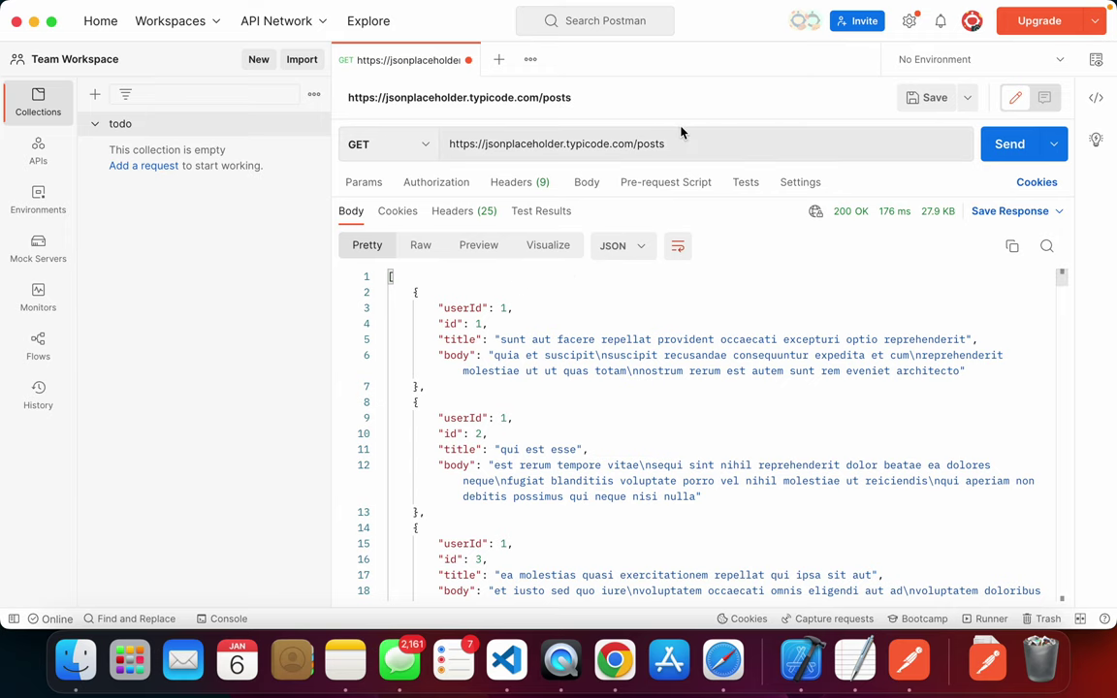
pyautogui.tripleClick(638, 135)
pyautogui.moveTo(514, 418); pyautogui.dragTo(557, 497)
pyautogui.scroll(-3, 689, 349)
pyautogui.scroll(3, 688, 349)
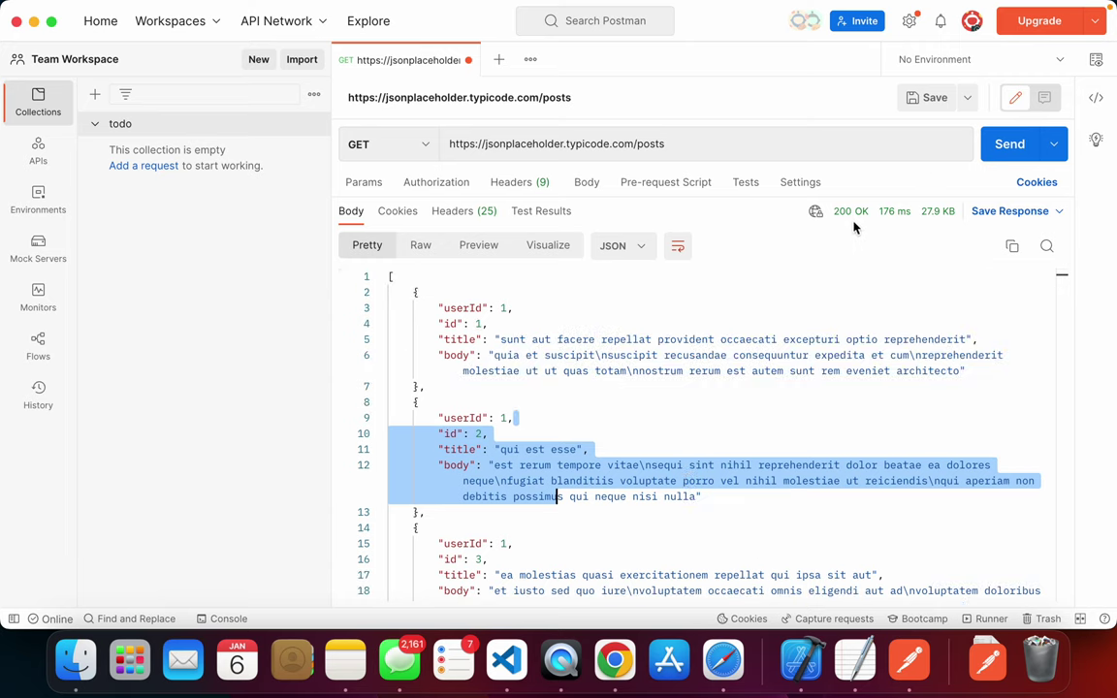
pyautogui.moveTo(849, 217)
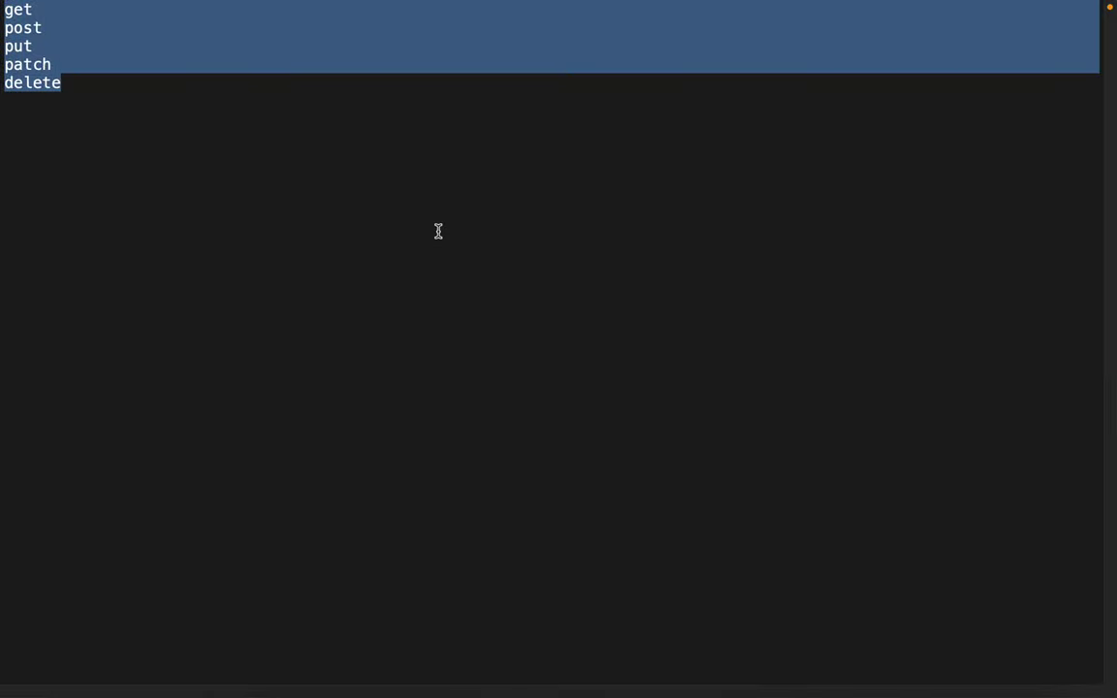
pyautogui.click(171, 14)
# - Note status codes in TextEdit: 200 beside get and 201 beside post
pyautogui.write('200')
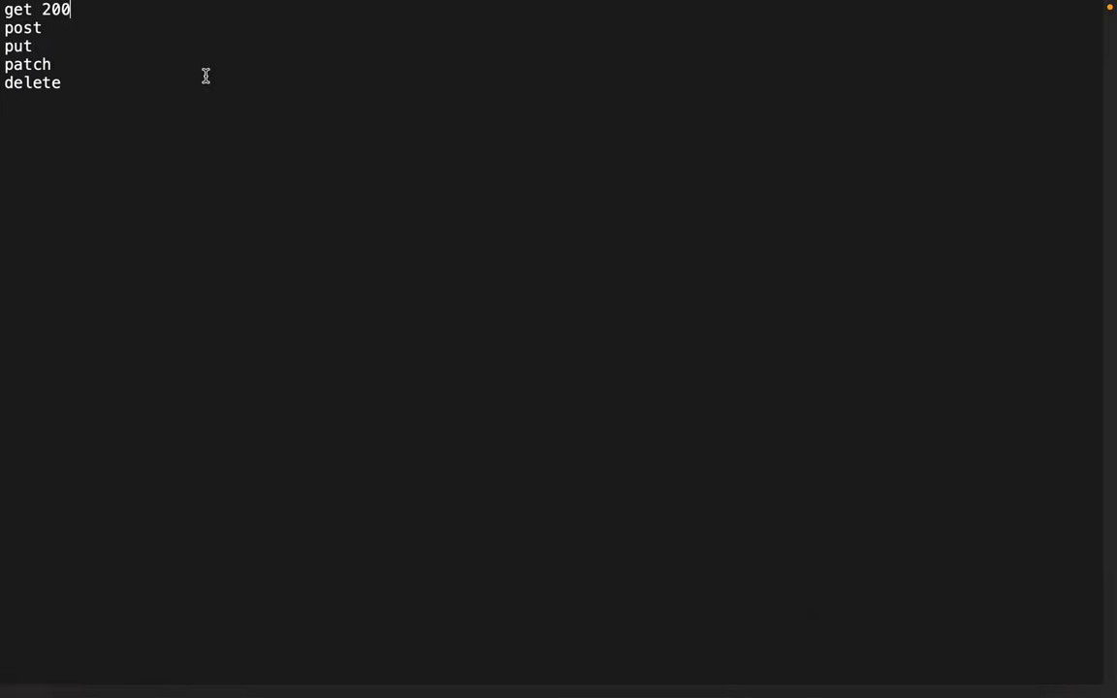
pyautogui.click(145, 28)
pyautogui.write('202')
pyautogui.click(83, 10)
pyautogui.press('BackSpace')
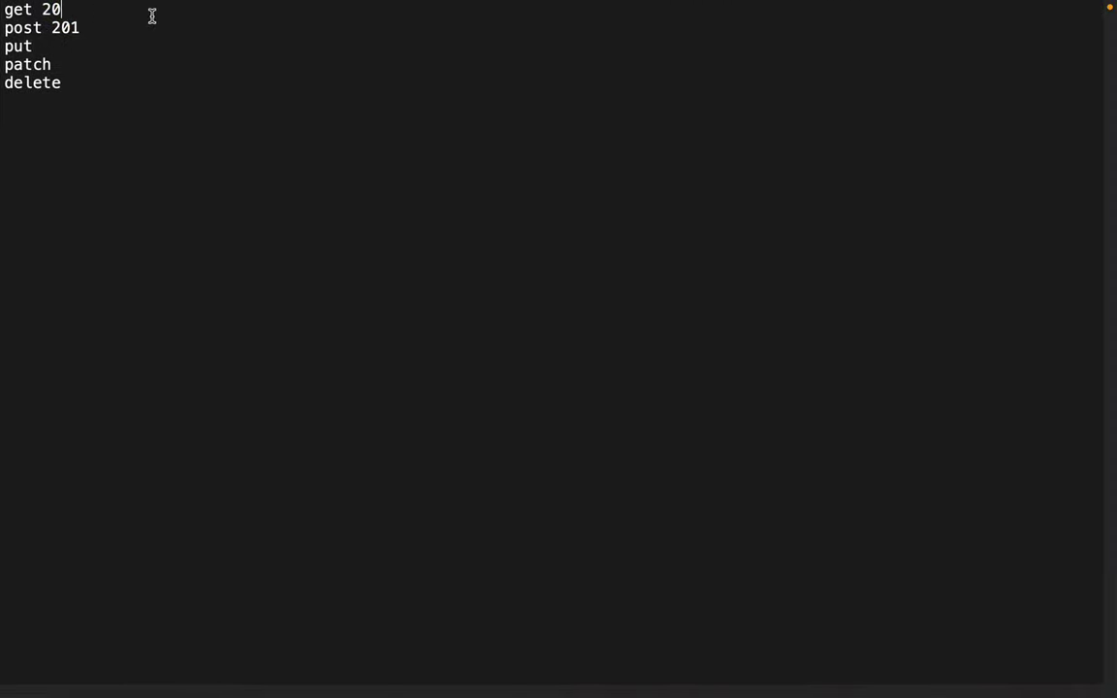
# - Scroll through the posts response and copy the whole JSON body to the clipboard
pyautogui.write('0')
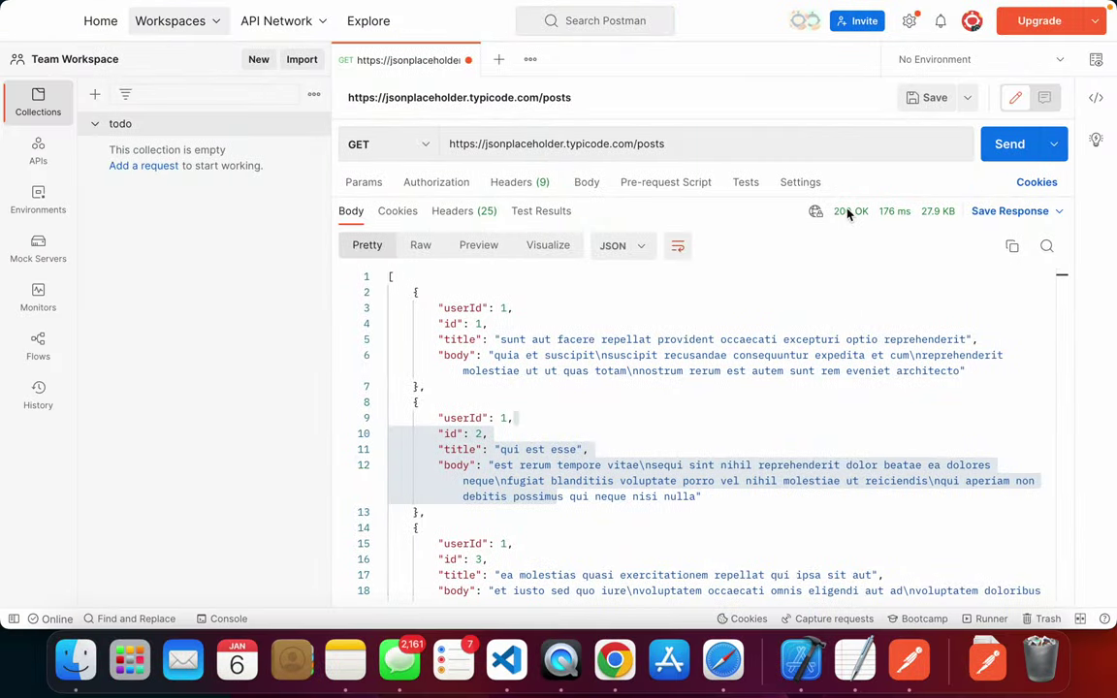
pyautogui.scroll(-10, 449, 374)
pyautogui.scroll(10, 447, 374)
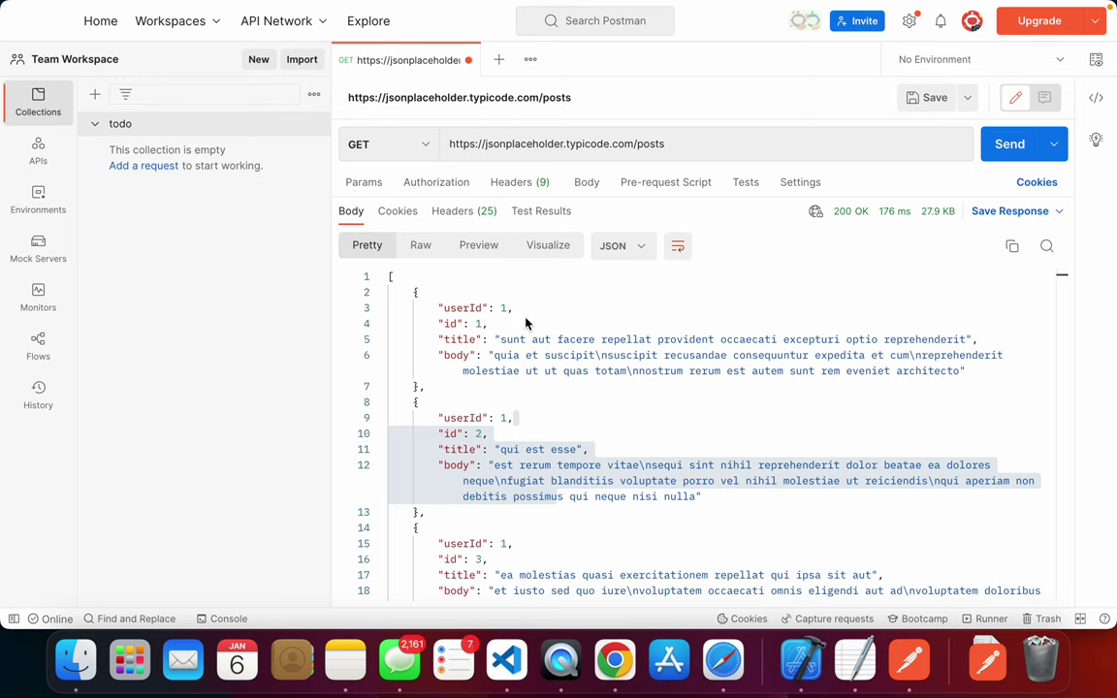
pyautogui.scroll(-10, 526, 323)
pyautogui.scroll(10, 566, 366)
pyautogui.scroll(-15, 690, 301)
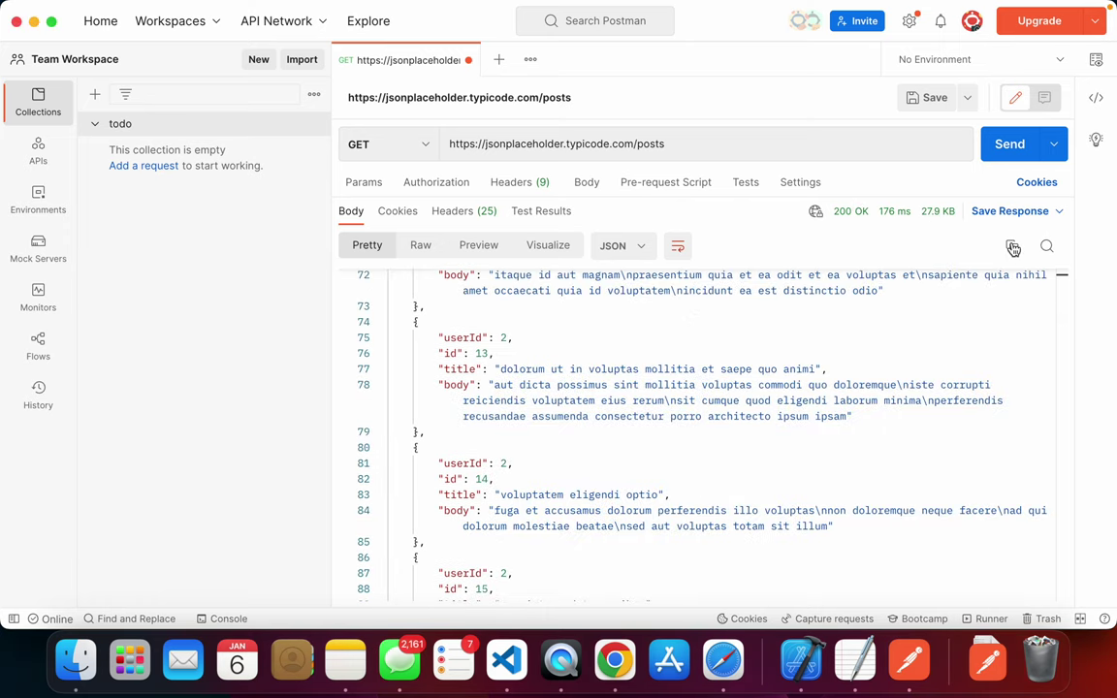
pyautogui.click(1012, 247)
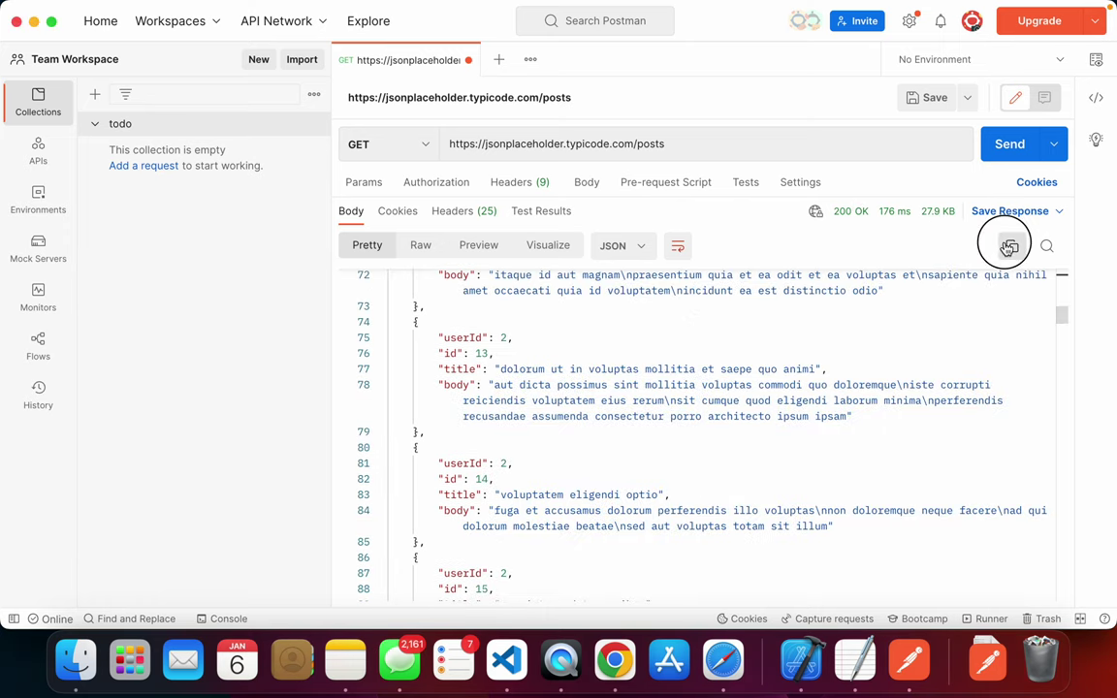
# - Switch the response format to XML and back to JSON, preview it, then return to Pretty
pyautogui.click(630, 248)
pyautogui.click(643, 312)
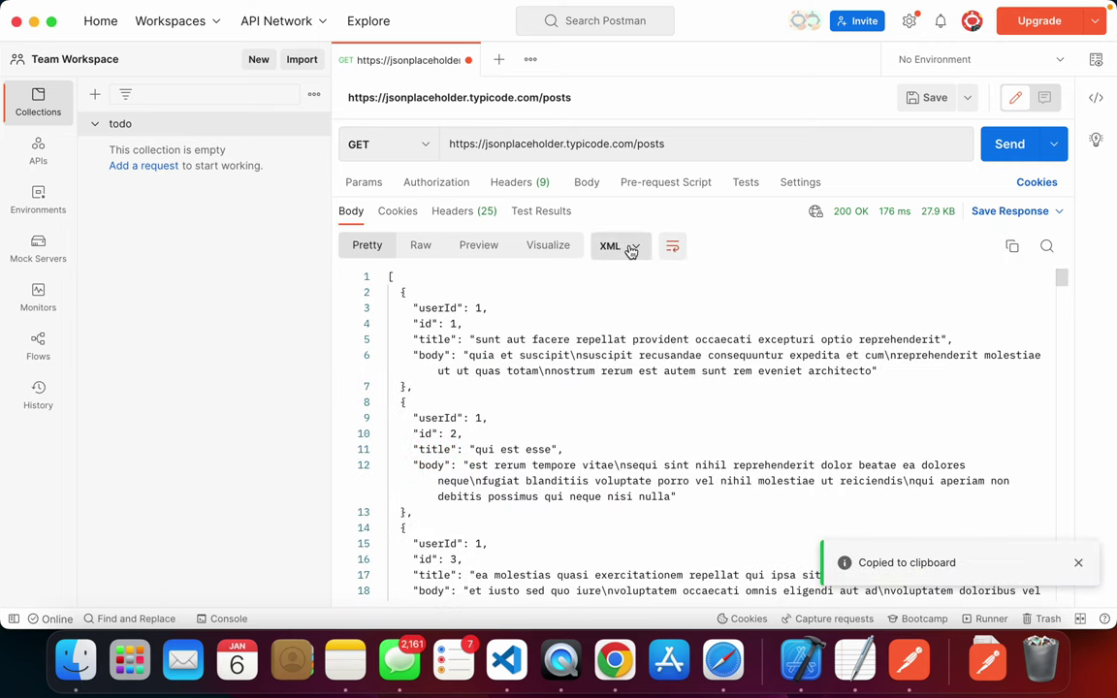
pyautogui.click(630, 249)
pyautogui.click(640, 281)
pyautogui.click(489, 248)
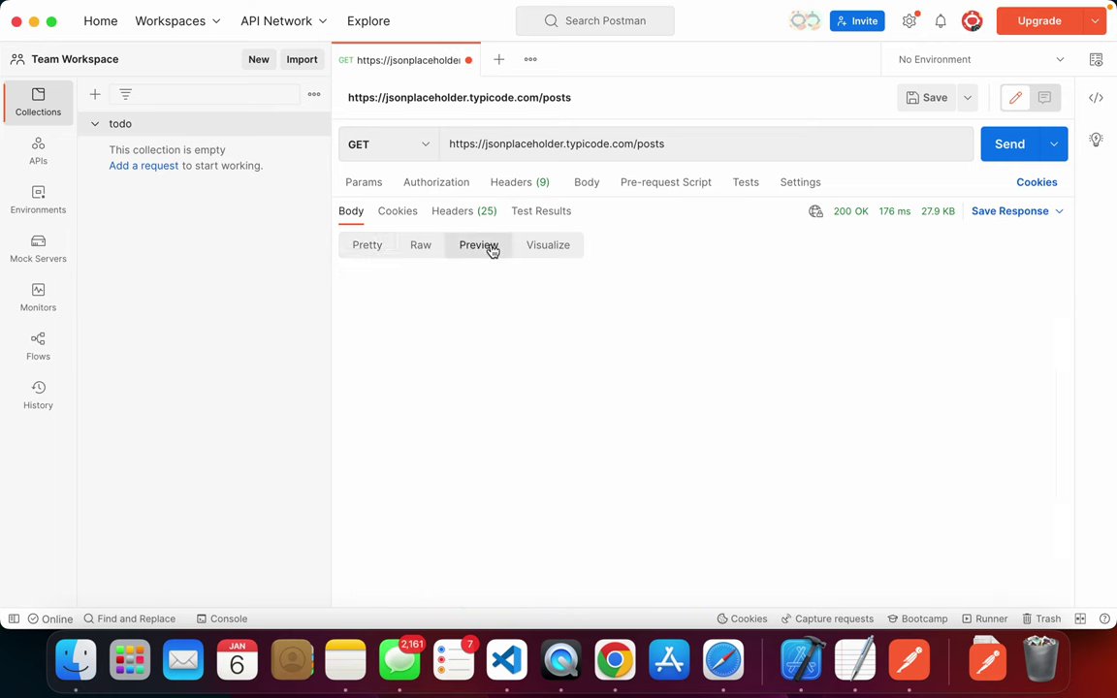
pyautogui.scroll(-4, 546, 305)
pyautogui.click(367, 248)
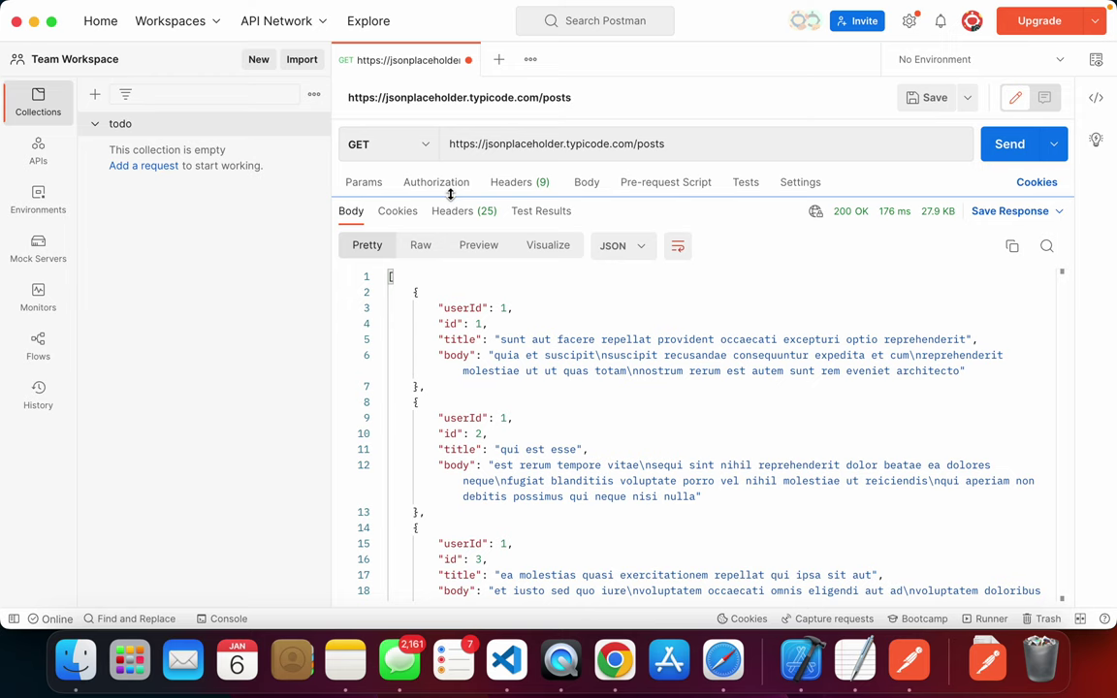
# - Save the posts request into the todo collection
pyautogui.press('super+s')
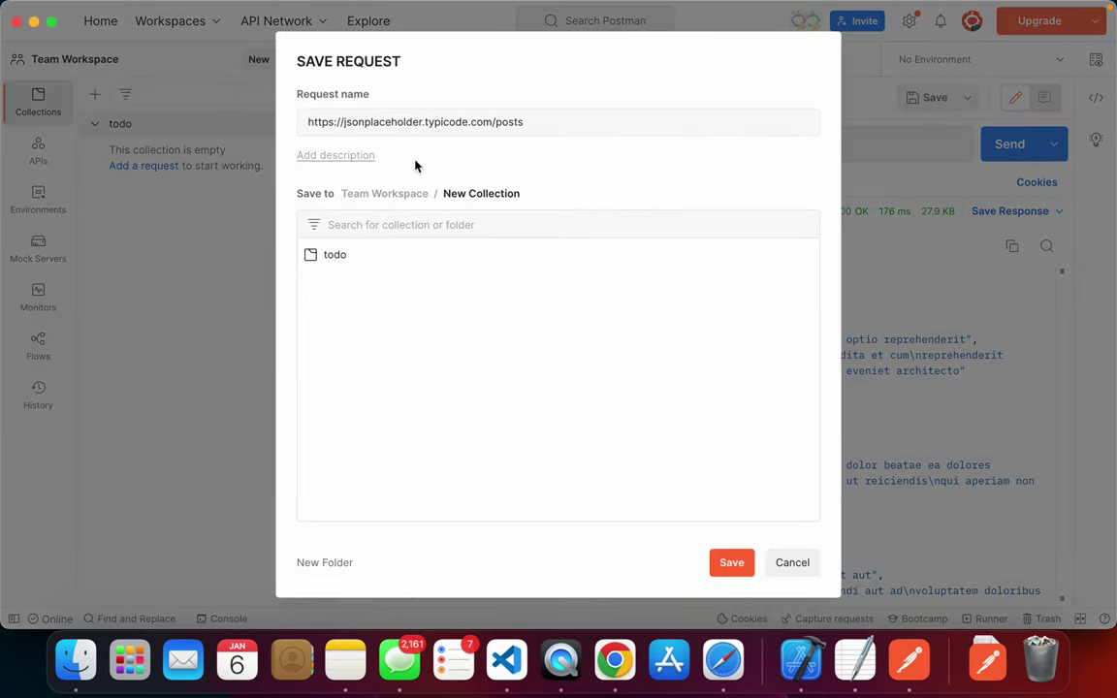
pyautogui.click(347, 254)
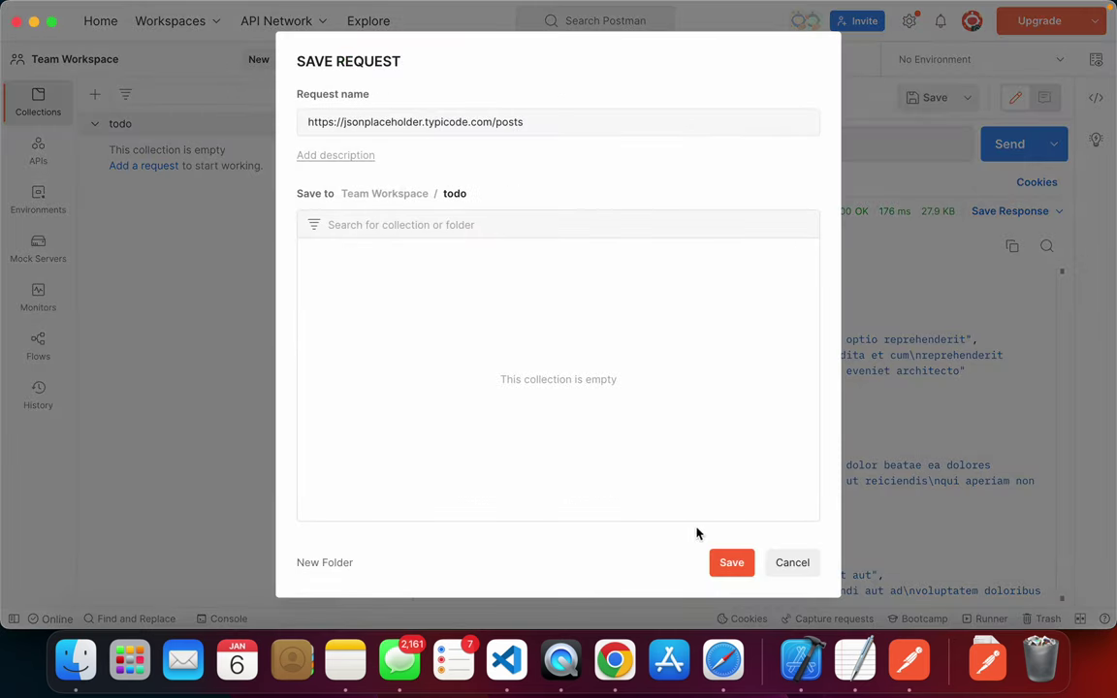
pyautogui.click(725, 561)
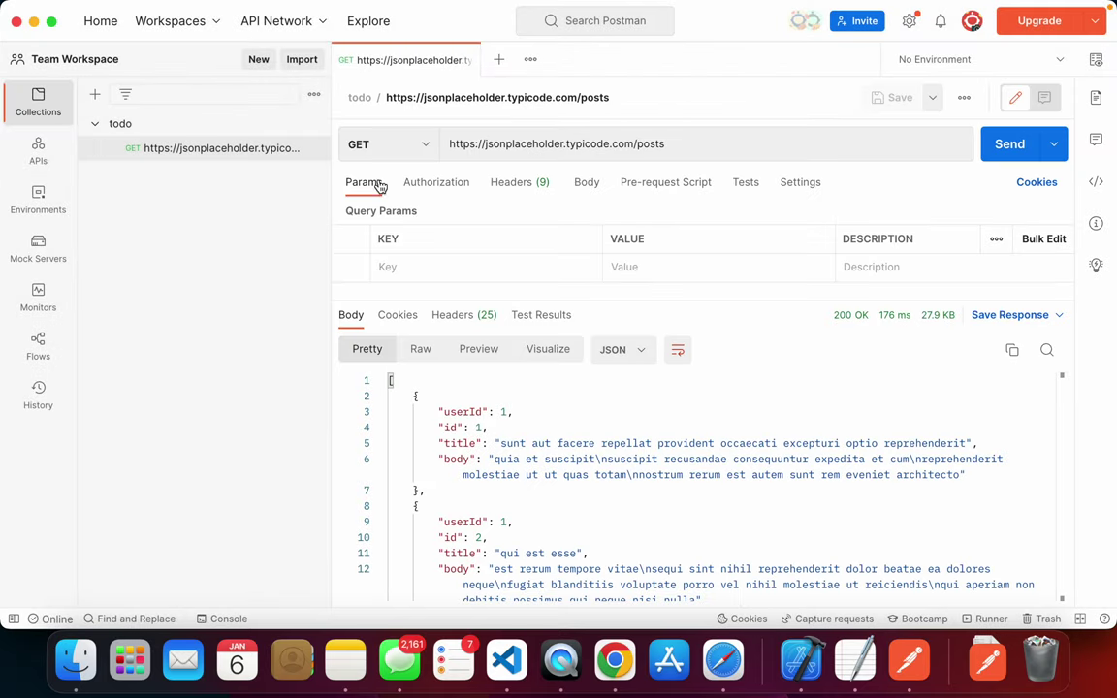
pyautogui.click(620, 98)
pyautogui.click(611, 99)
pyautogui.click(221, 178)
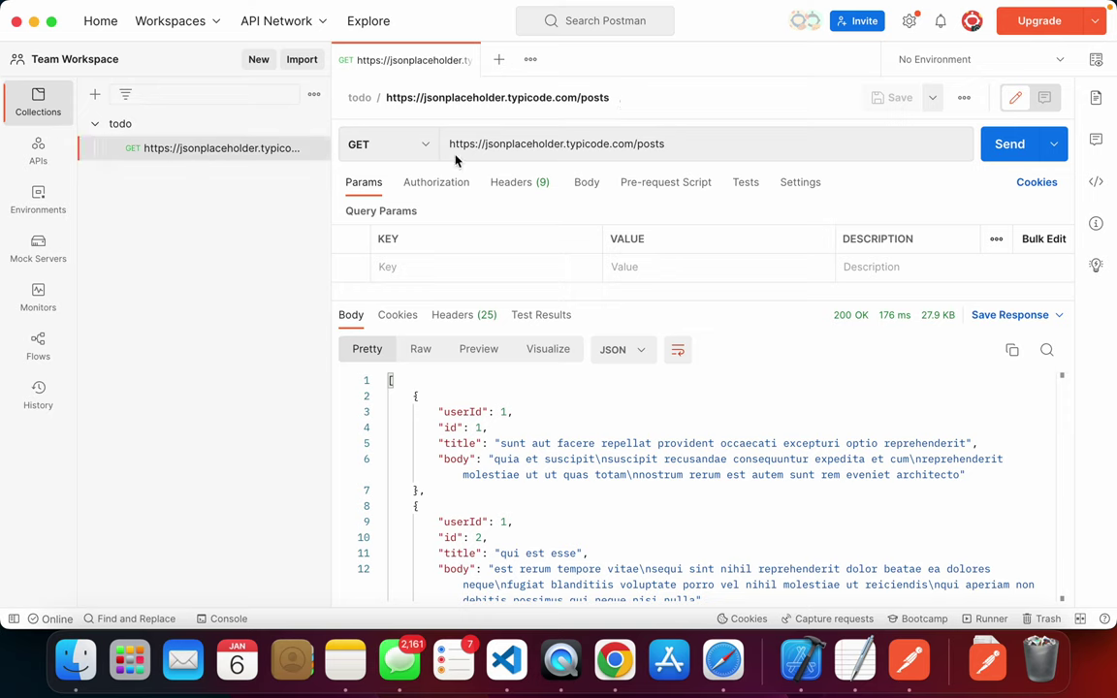
# - Rename the saved request to 'get all posts' and start a new blank request
pyautogui.click(623, 98)
pyautogui.click(548, 97)
pyautogui.moveTo(544, 98); pyautogui.dragTo(294, 100)
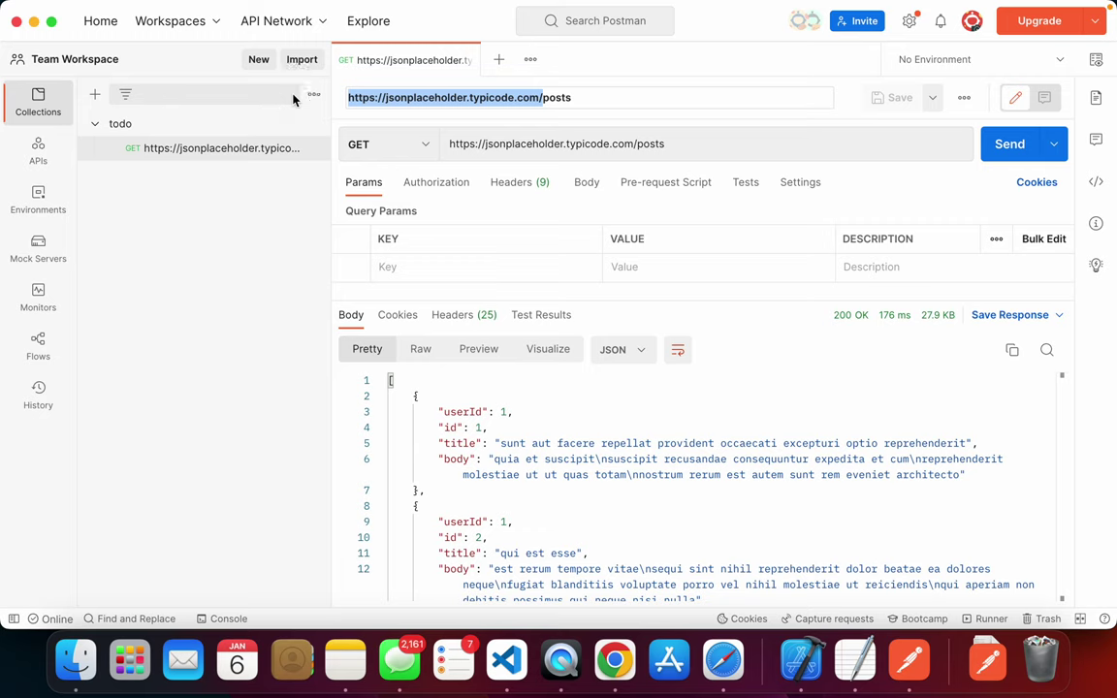
pyautogui.press('BackSpace')
pyautogui.write('get all')
pyautogui.press('Escape')
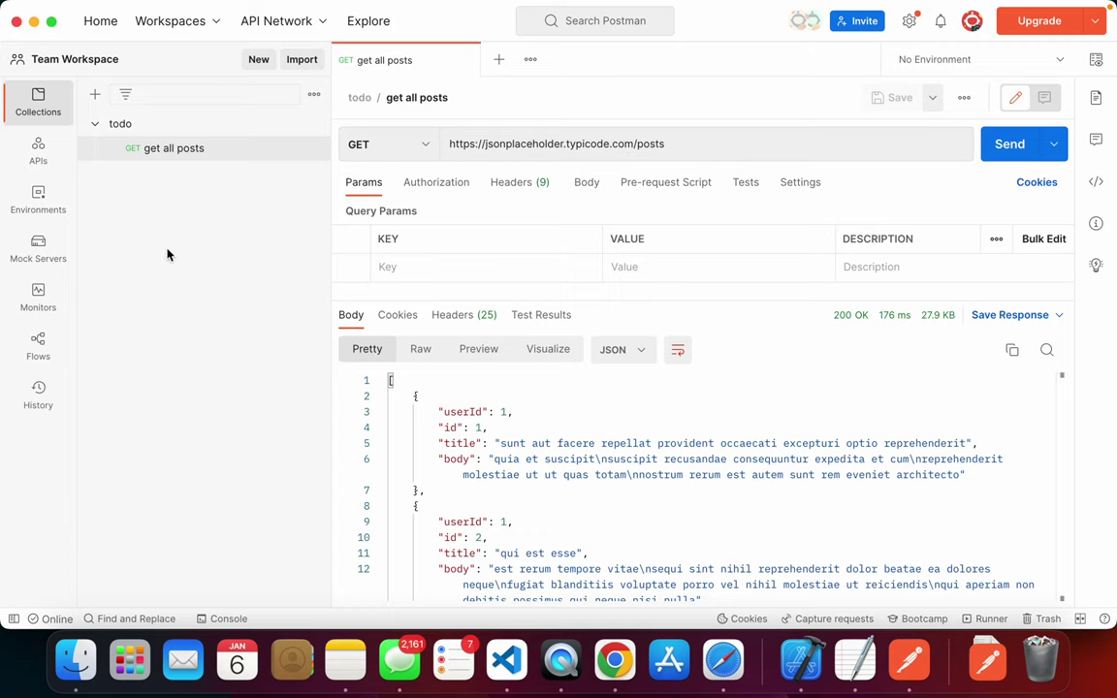
pyautogui.click(500, 62)
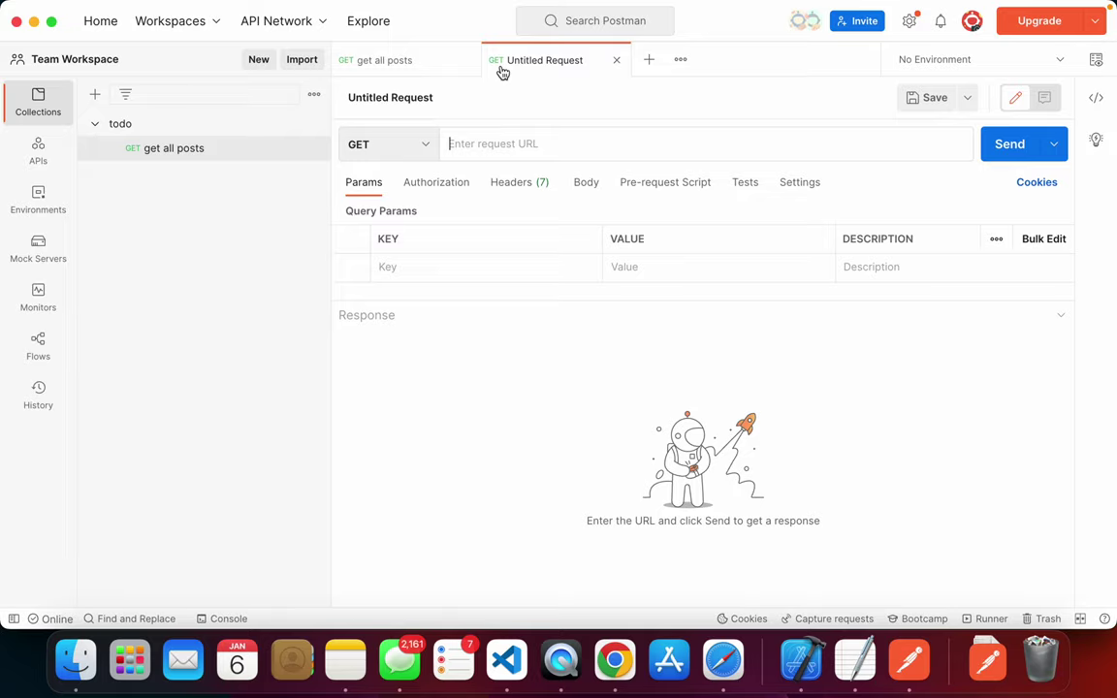
pyautogui.hotkey('ctrl', 'Right')
# - Copy the posts URL from the guide's Creating a resource example in Safari
pyautogui.press('super+Tab')
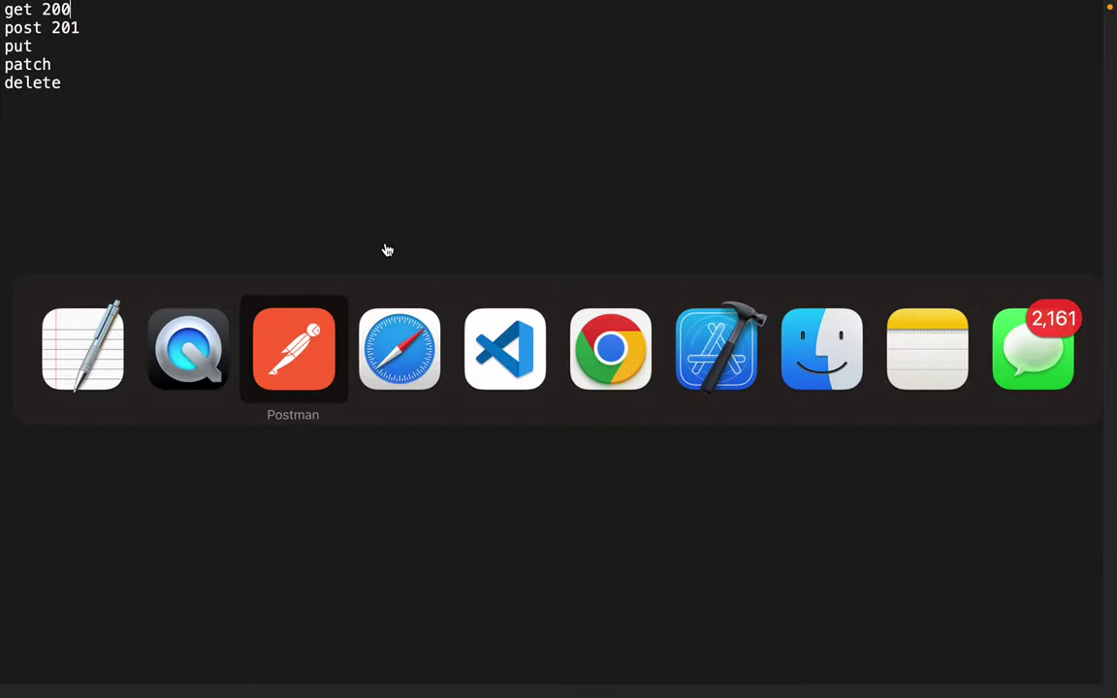
pyautogui.scroll(-5, 586, 294)
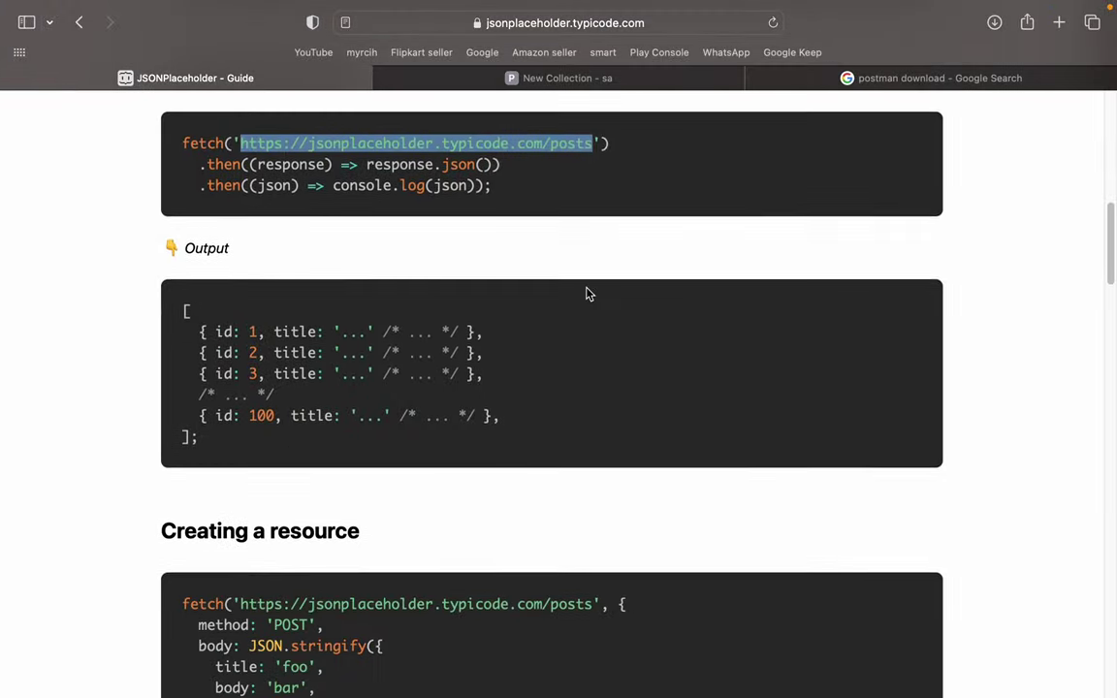
pyautogui.scroll(-10, 587, 294)
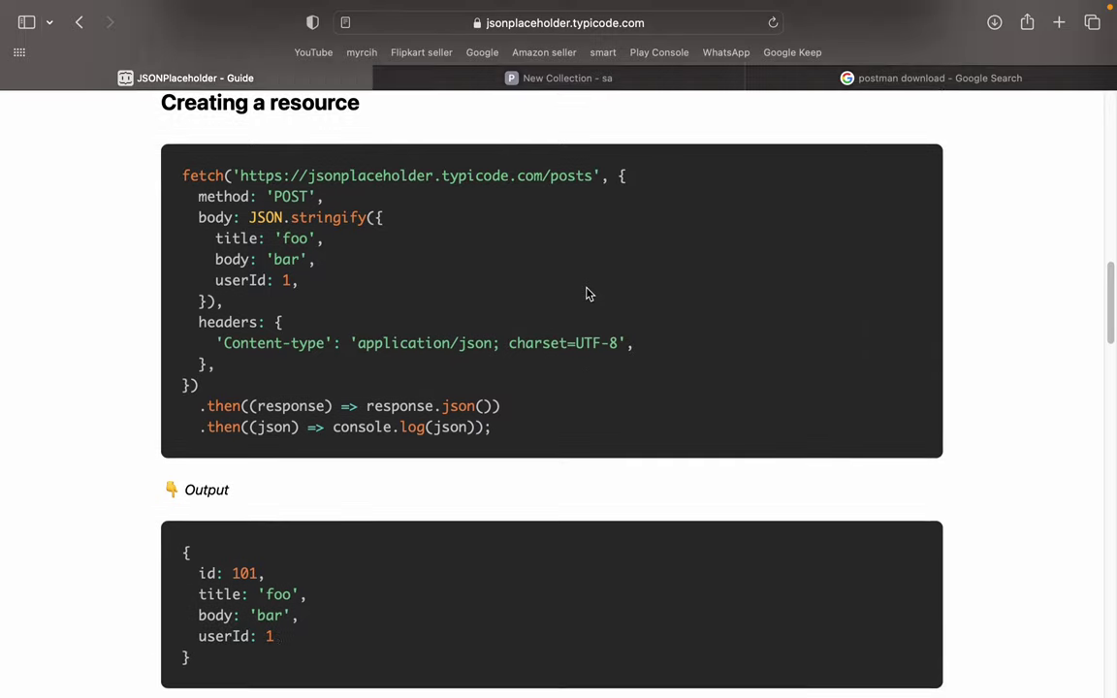
pyautogui.scroll(1, 587, 293)
pyautogui.scroll(10, 586, 294)
pyautogui.scroll(-4, 586, 294)
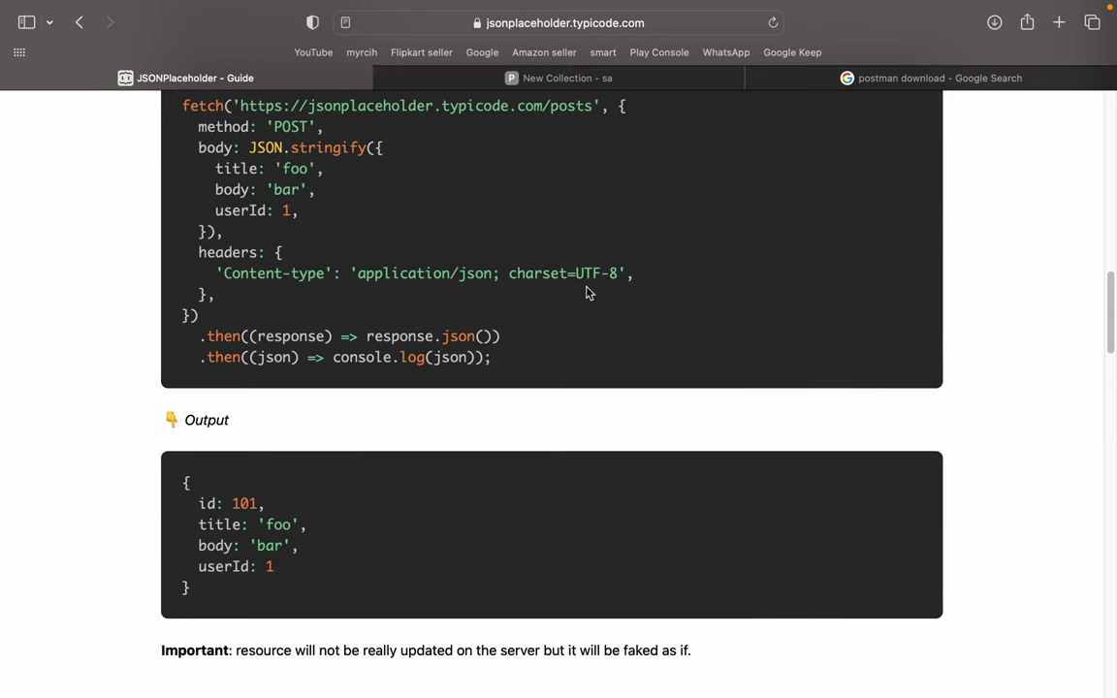
pyautogui.scroll(3, 586, 292)
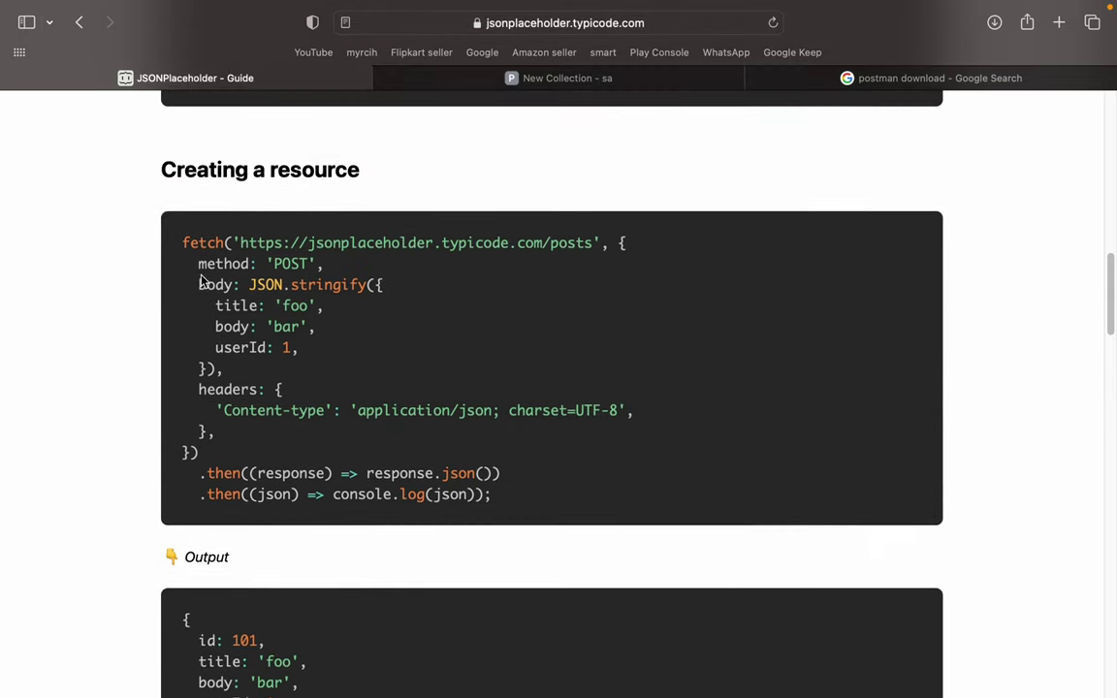
pyautogui.moveTo(240, 244); pyautogui.dragTo(585, 244)
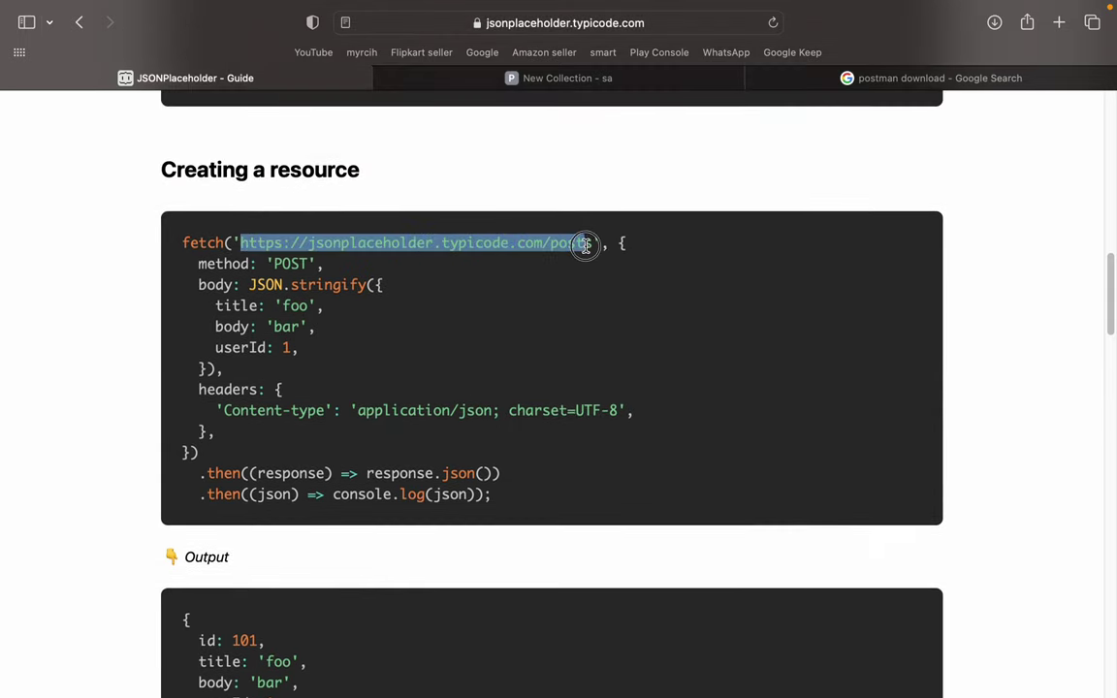
pyautogui.hotkey('ctrl', 'Left')
pyautogui.press('super+Tab')
pyautogui.press('super+Tab')
pyautogui.press('super+Tab')
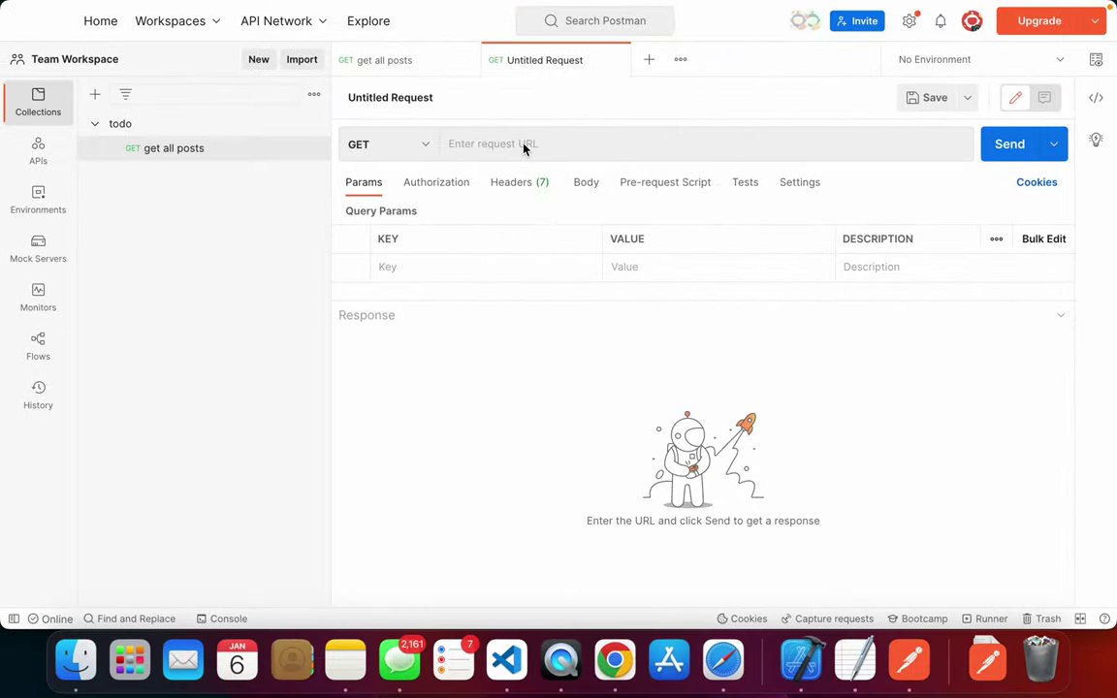
# - Paste the posts URL into the new request's URL field
pyautogui.click(523, 144)
pyautogui.press('super+v')
pyautogui.click(574, 98)
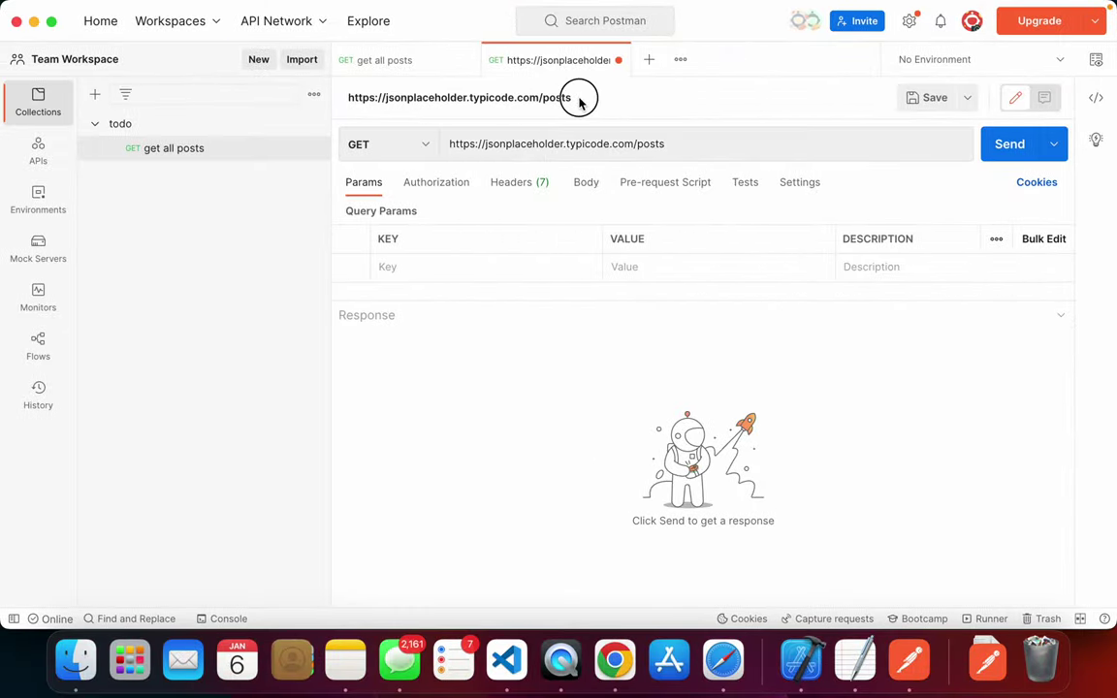
pyautogui.click(625, 102)
pyautogui.click(558, 97)
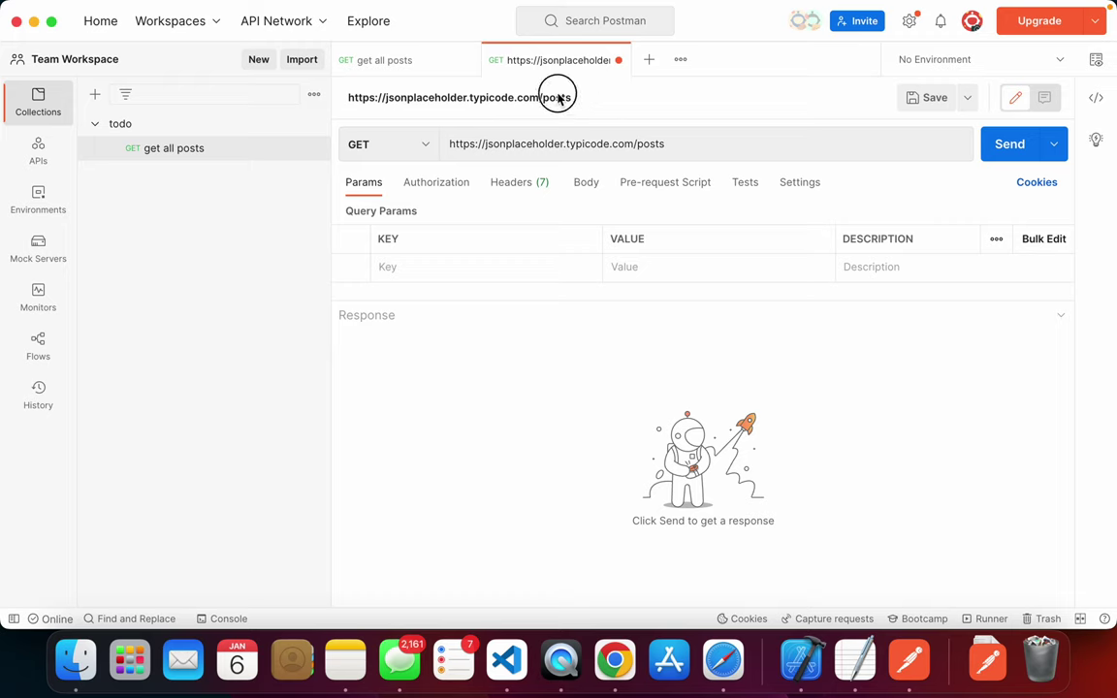
# - Set the request method to POST and bring up its Body settings
pyautogui.click(408, 143)
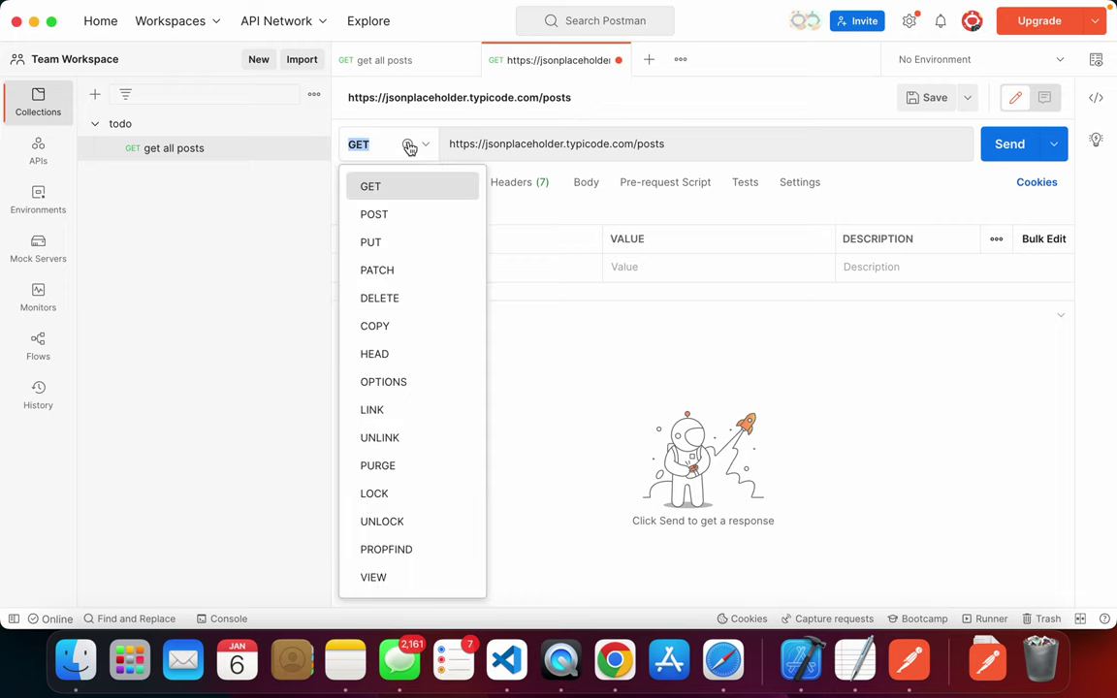
pyautogui.click(408, 221)
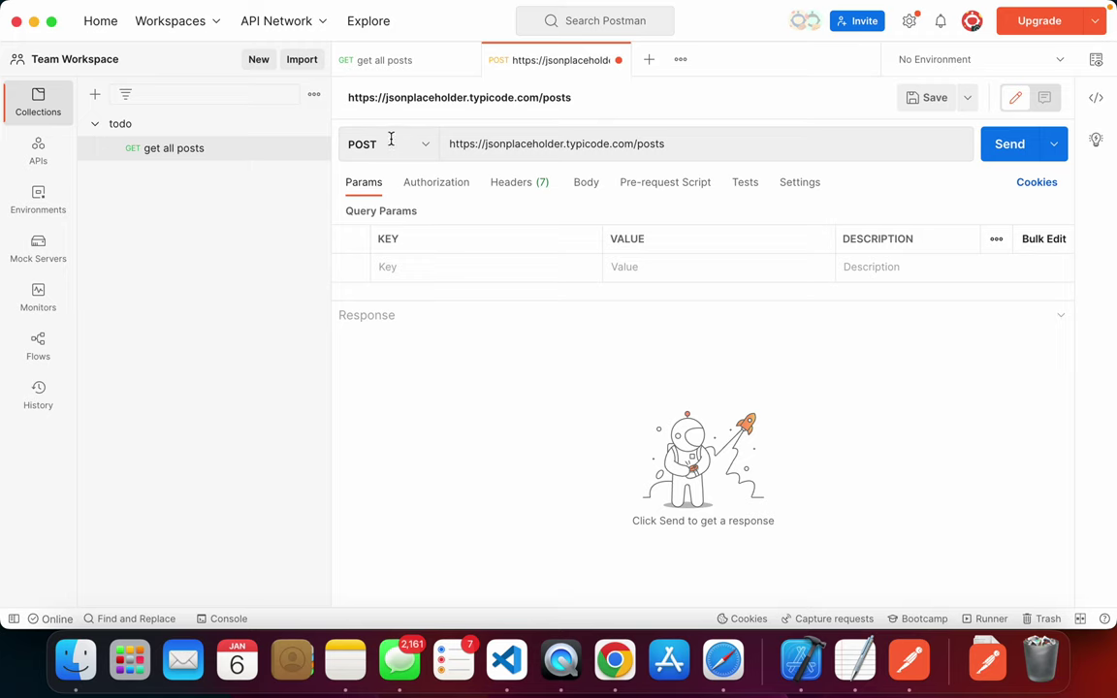
pyautogui.moveTo(350, 144); pyautogui.dragTo(380, 145)
pyautogui.click(392, 213)
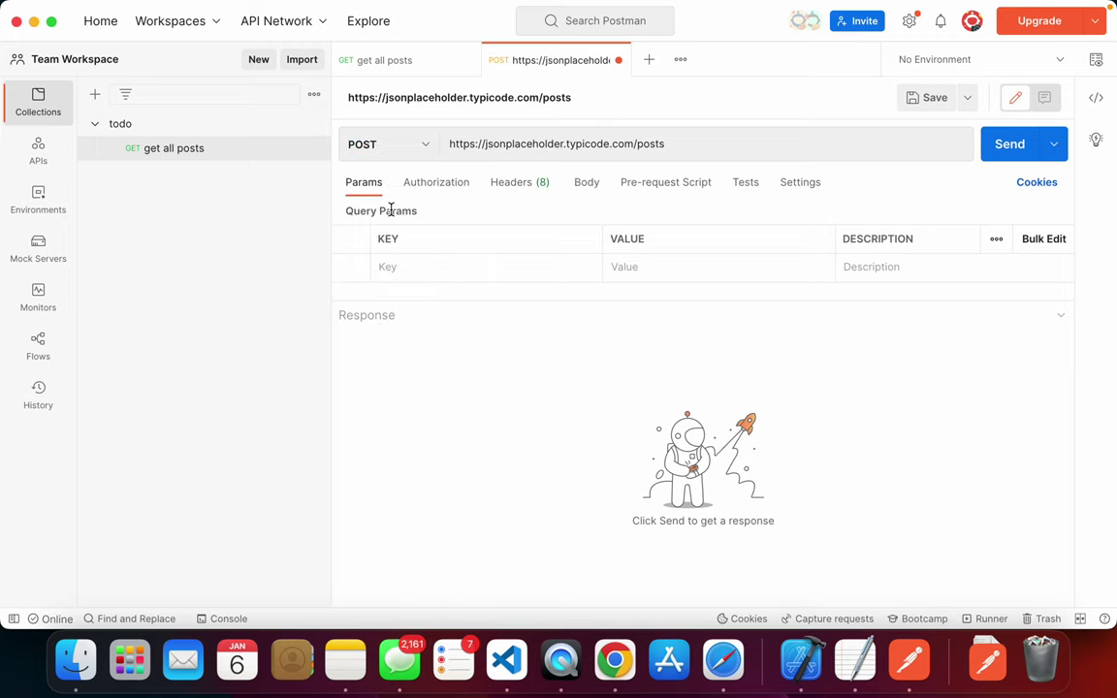
pyautogui.press('super+Tab')
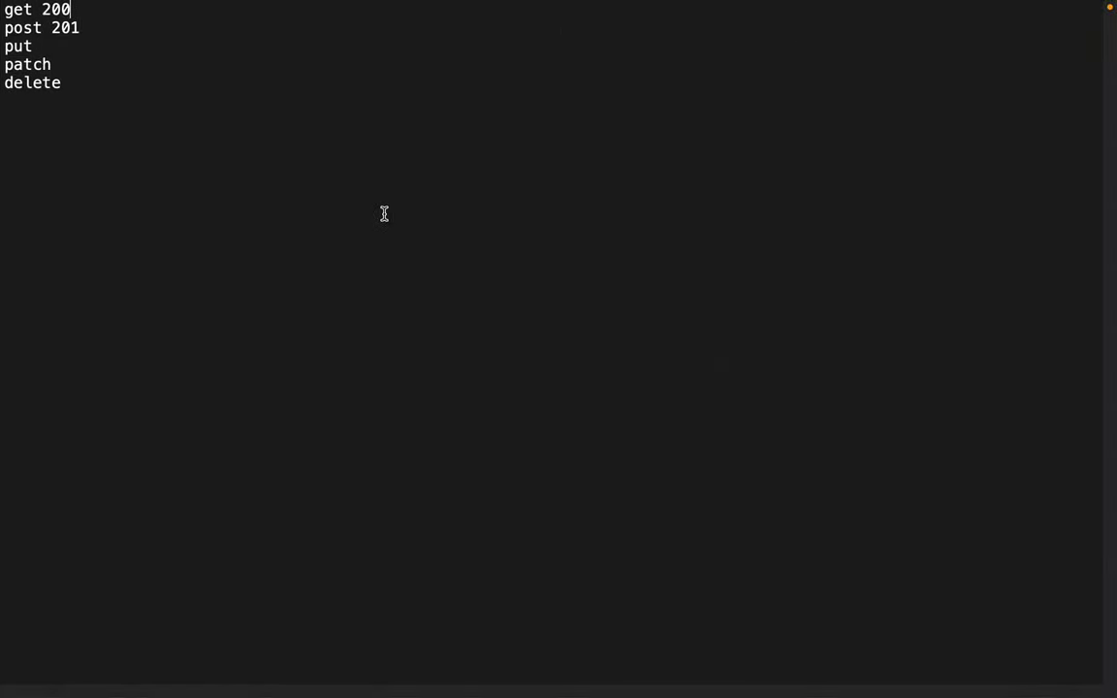
pyautogui.press('super+Tab')
pyautogui.press('super+Tab')
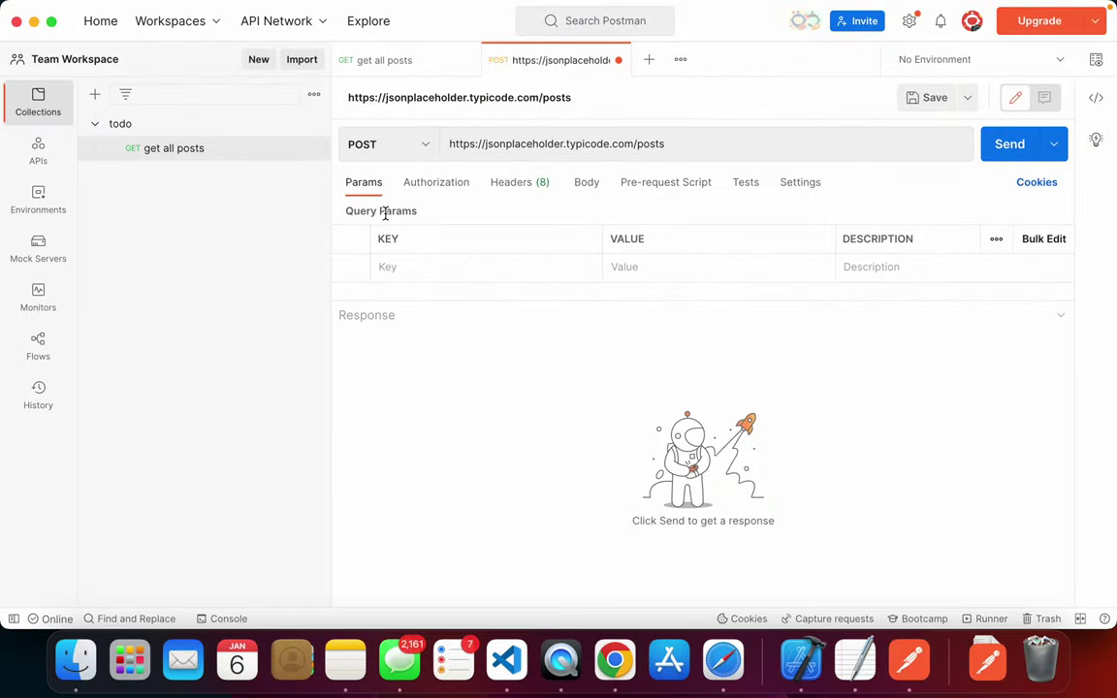
pyautogui.click(513, 184)
pyautogui.click(589, 190)
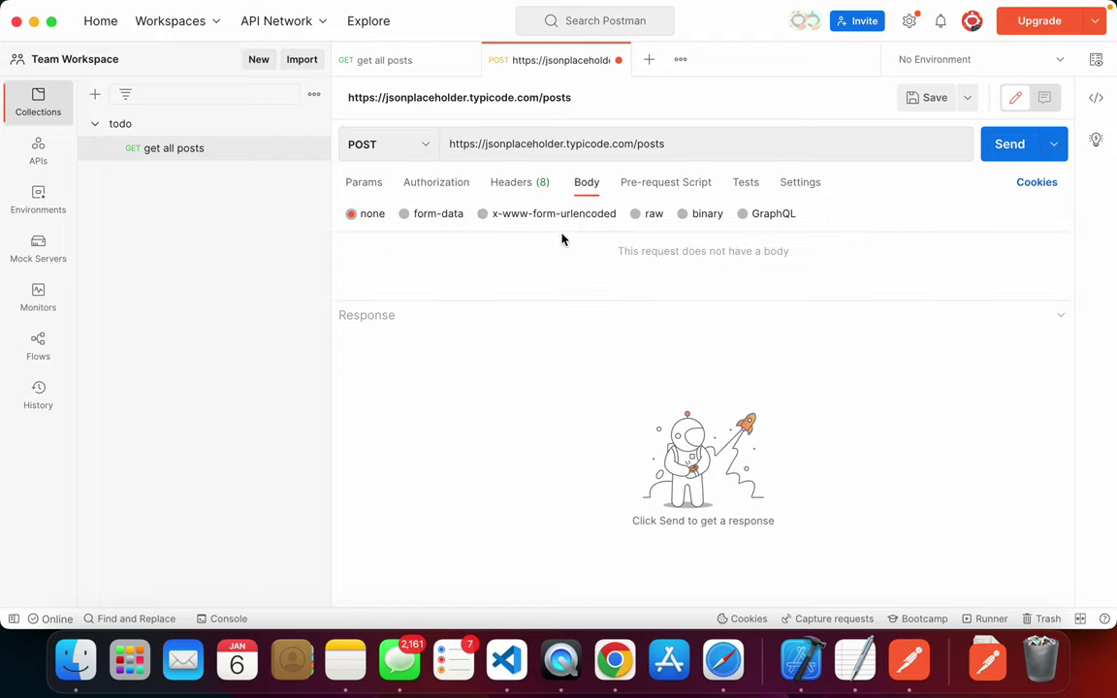
# - Check the guide's example fields, then make the request body form-data
pyautogui.press('super+Tab')
pyautogui.press('super+Tab')
pyautogui.press('super+Tab')
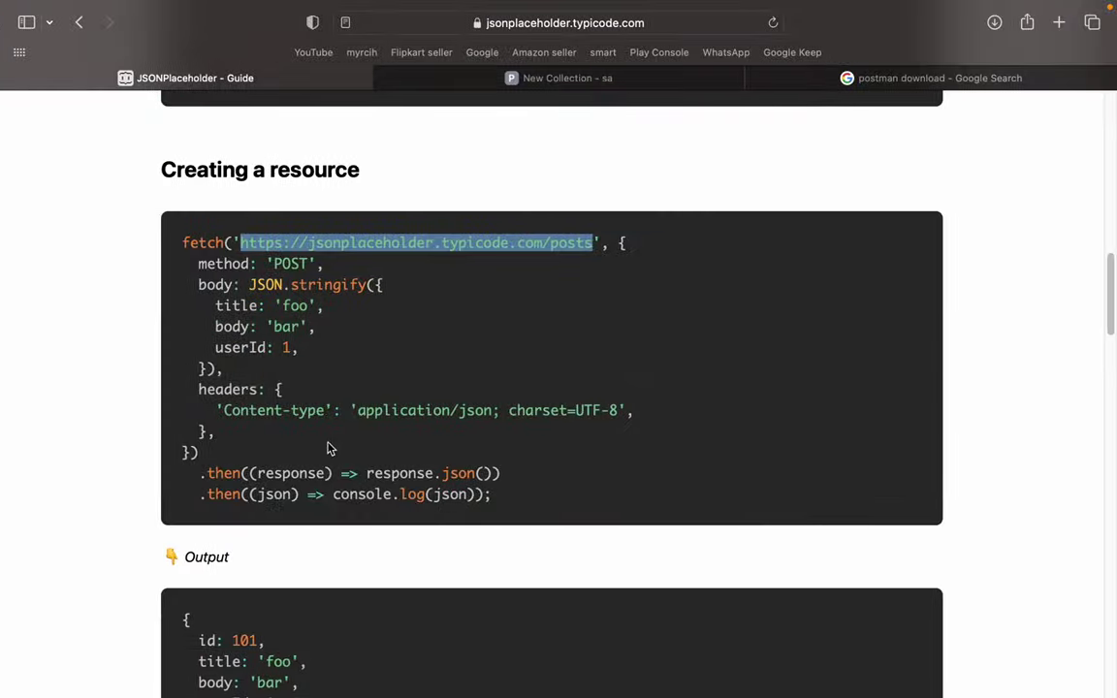
pyautogui.scroll(-1, 337, 317)
pyautogui.moveTo(301, 344); pyautogui.dragTo(193, 282)
pyautogui.click(304, 318)
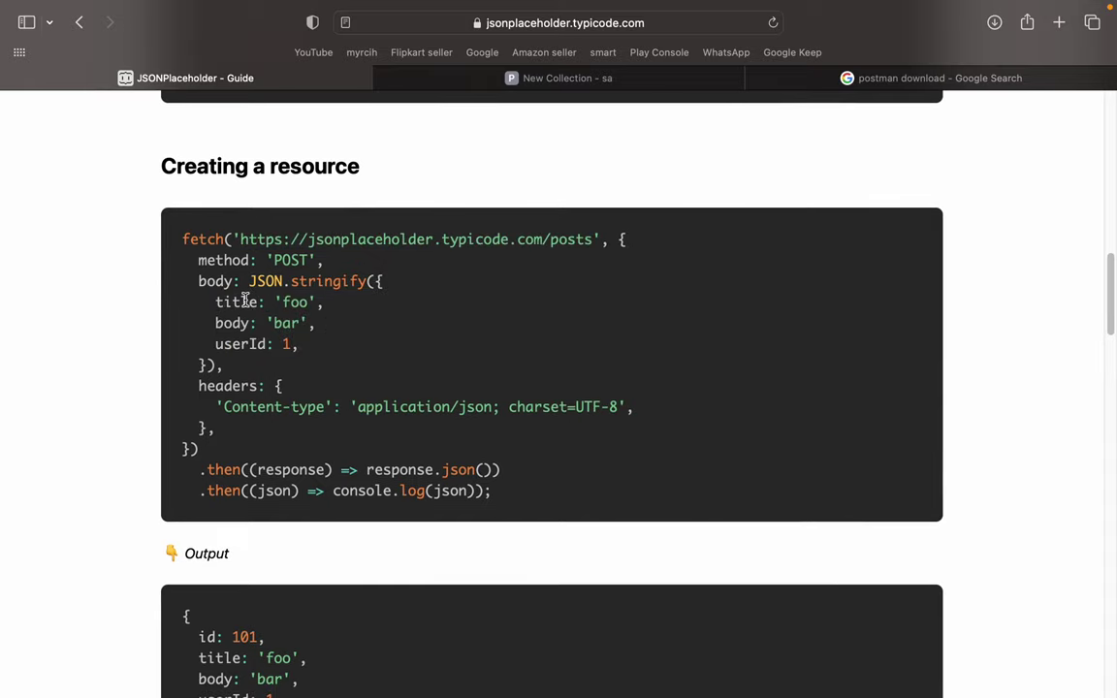
pyautogui.press('super+Tab')
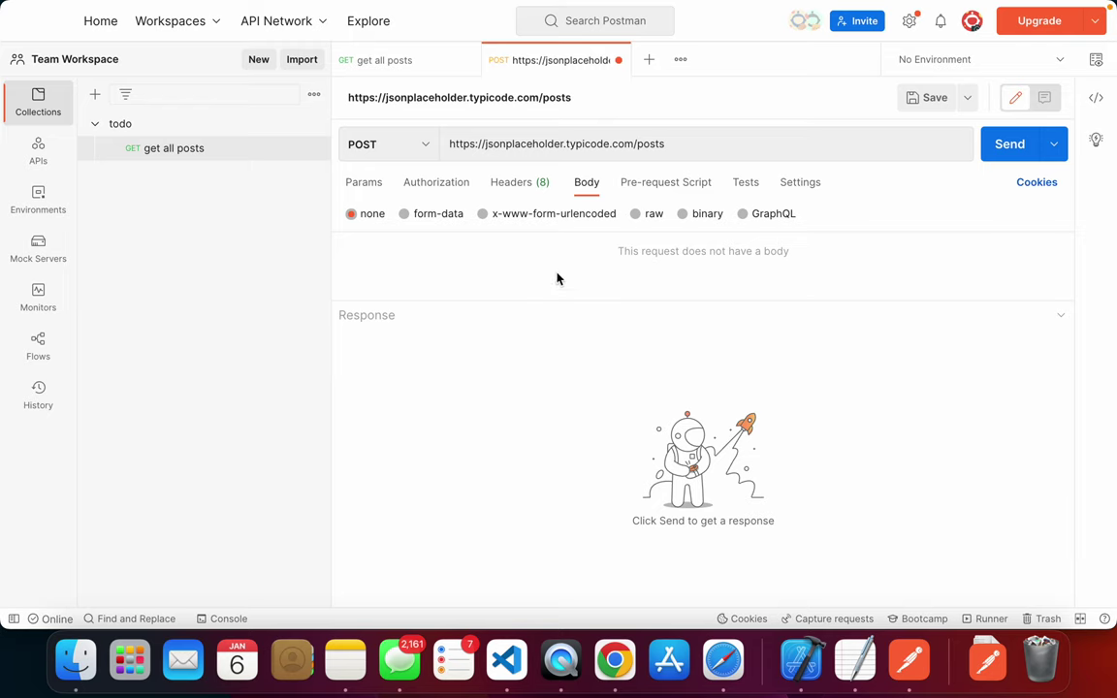
pyautogui.moveTo(542, 300); pyautogui.dragTo(539, 412)
pyautogui.click(401, 214)
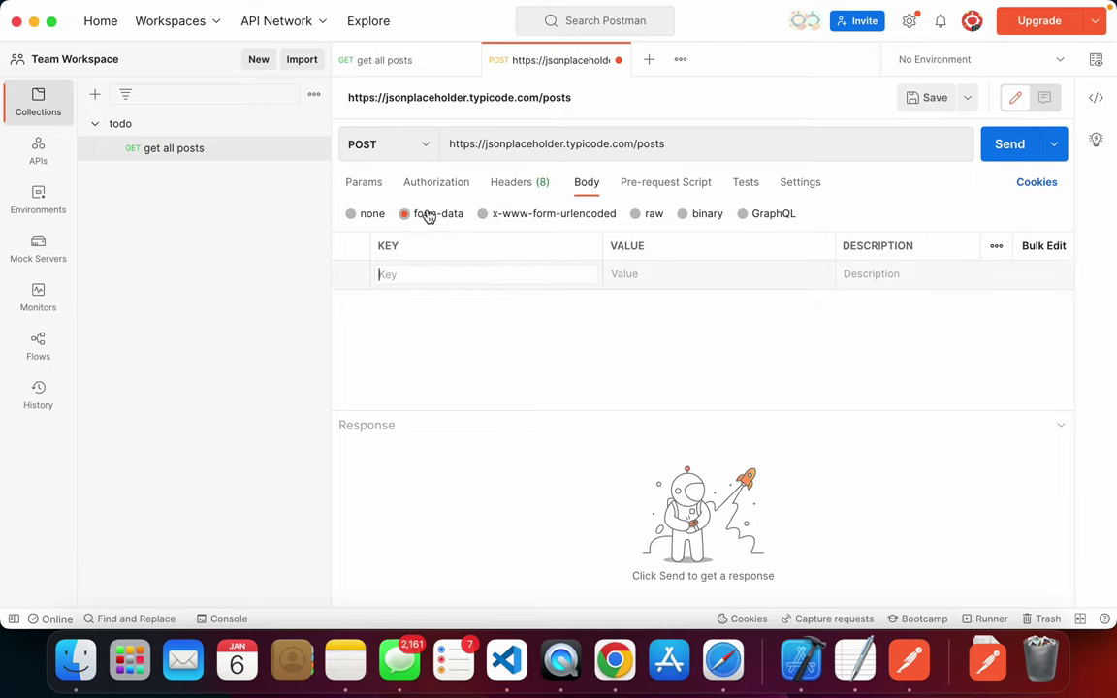
# - Add the form-data field title with value foo, copied from the guide
pyautogui.press('super+Tab')
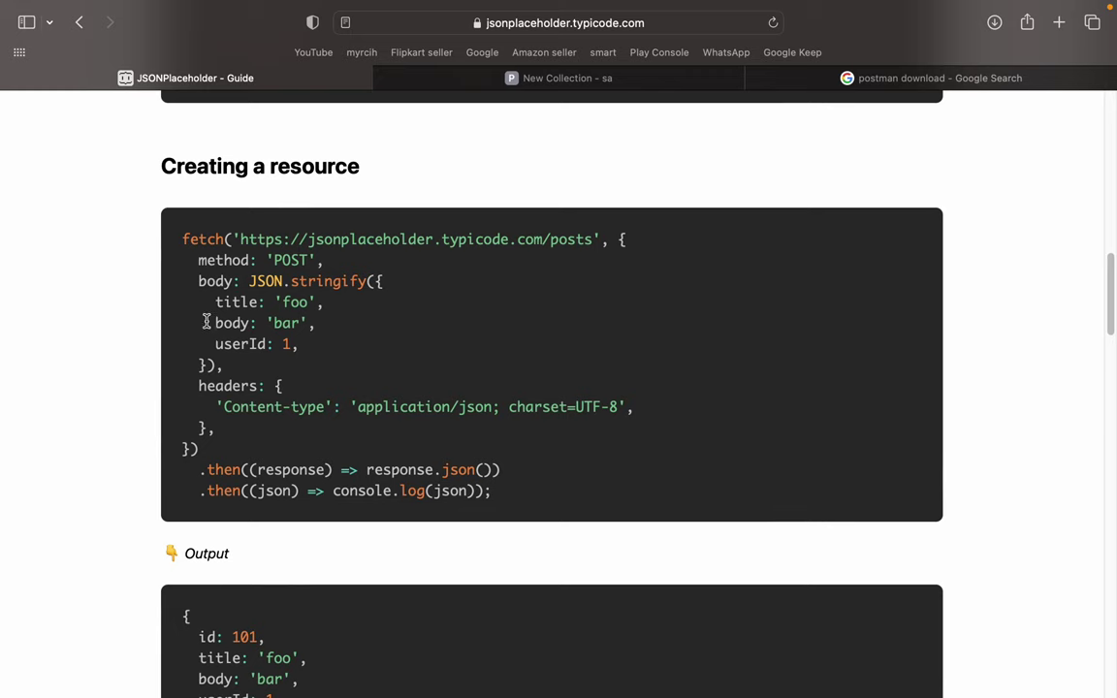
pyautogui.doubleClick(234, 302)
pyautogui.press('super+c')
pyautogui.press('super+Tab')
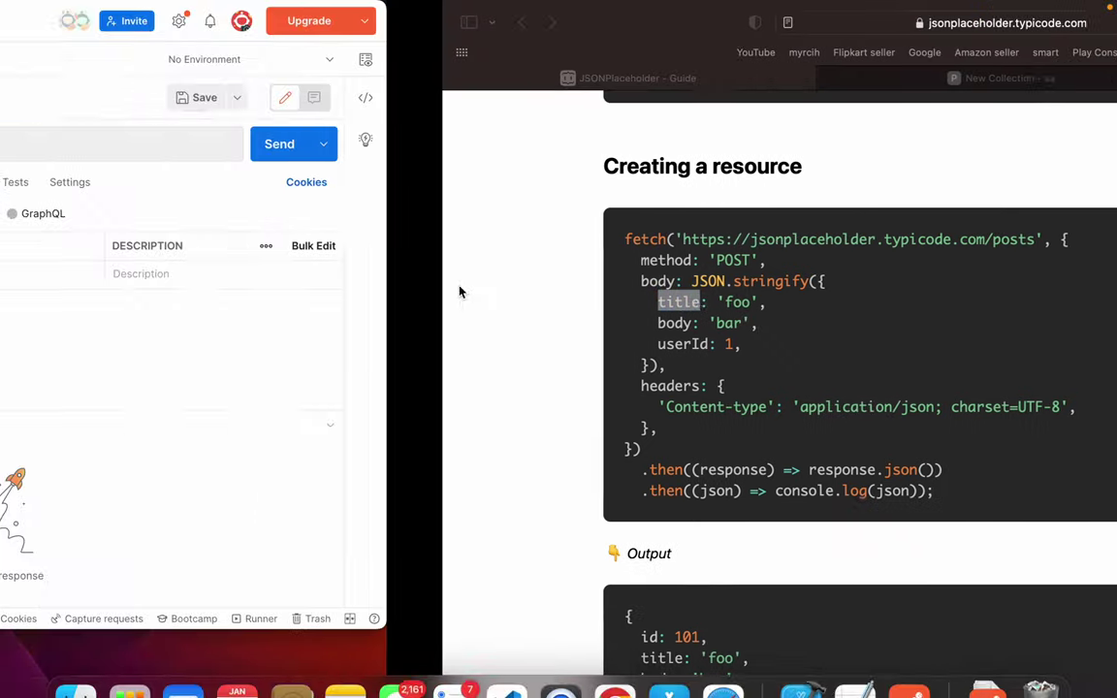
pyautogui.click(452, 273)
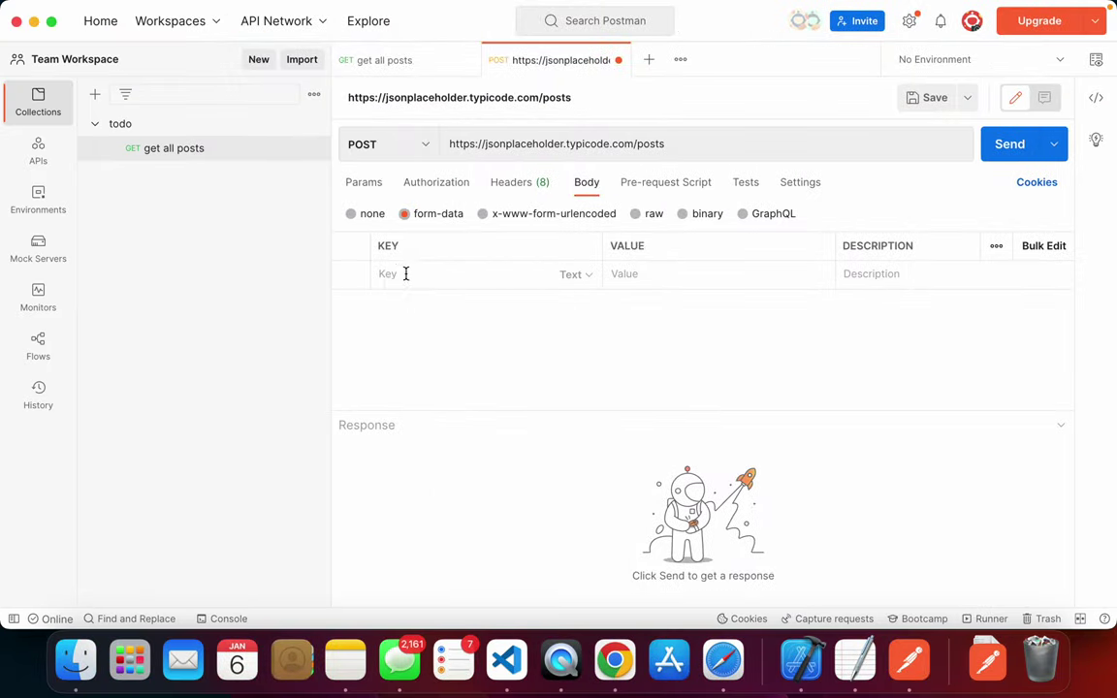
pyautogui.press('super+v')
pyautogui.press('super+Tab')
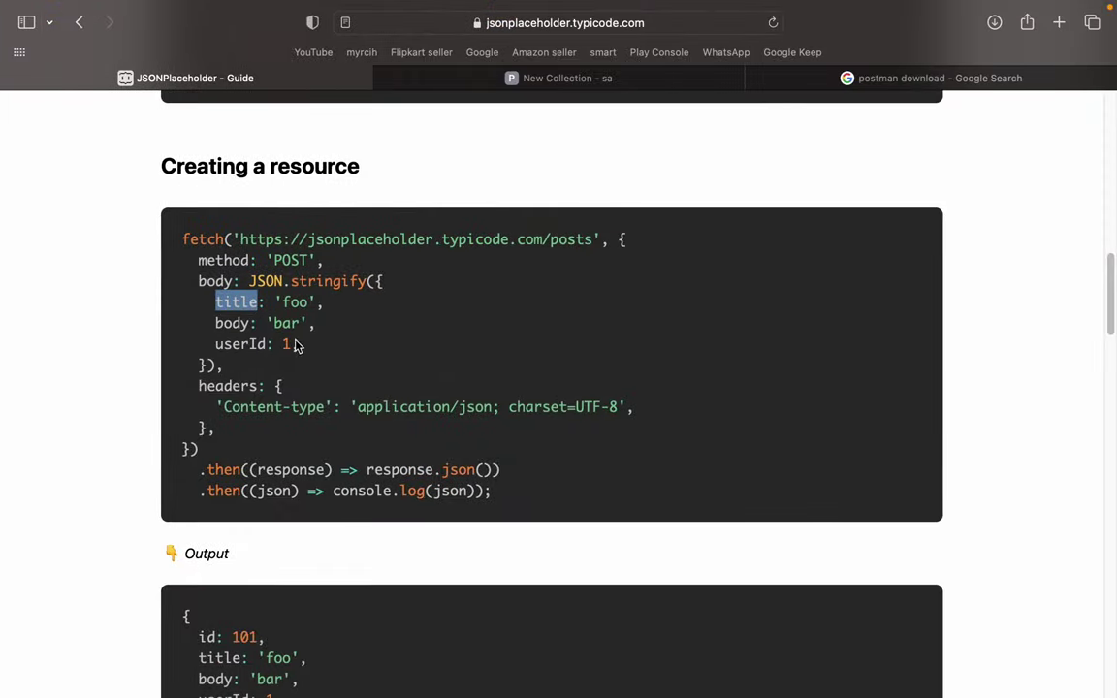
pyautogui.doubleClick(301, 303)
pyautogui.press('super+Tab')
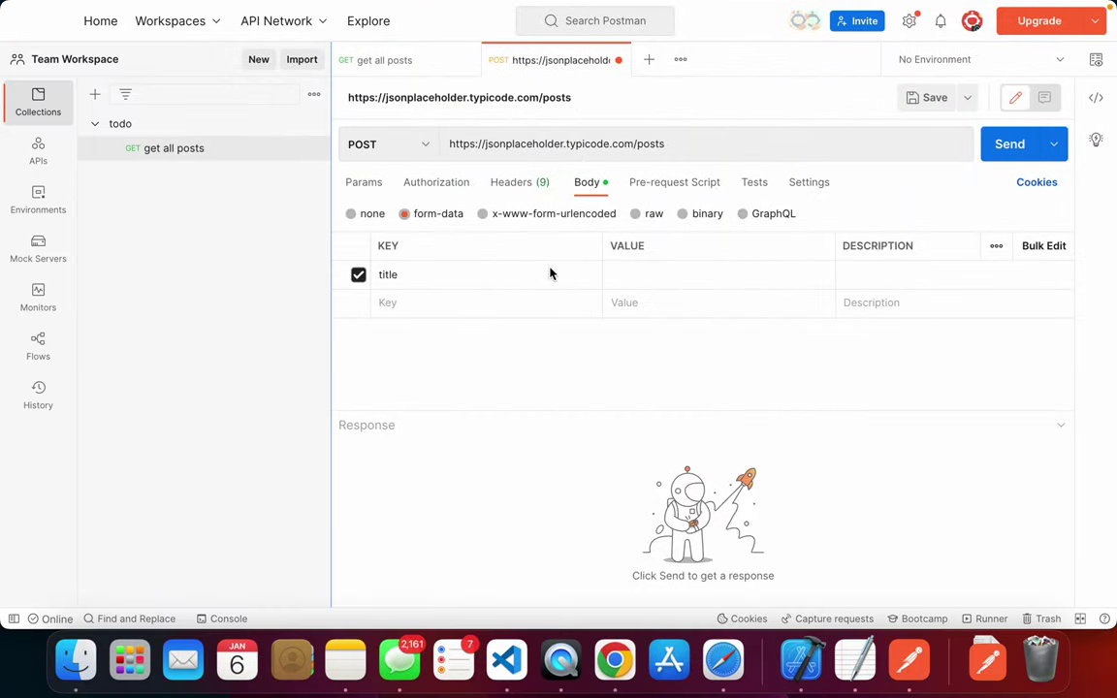
pyautogui.click(660, 276)
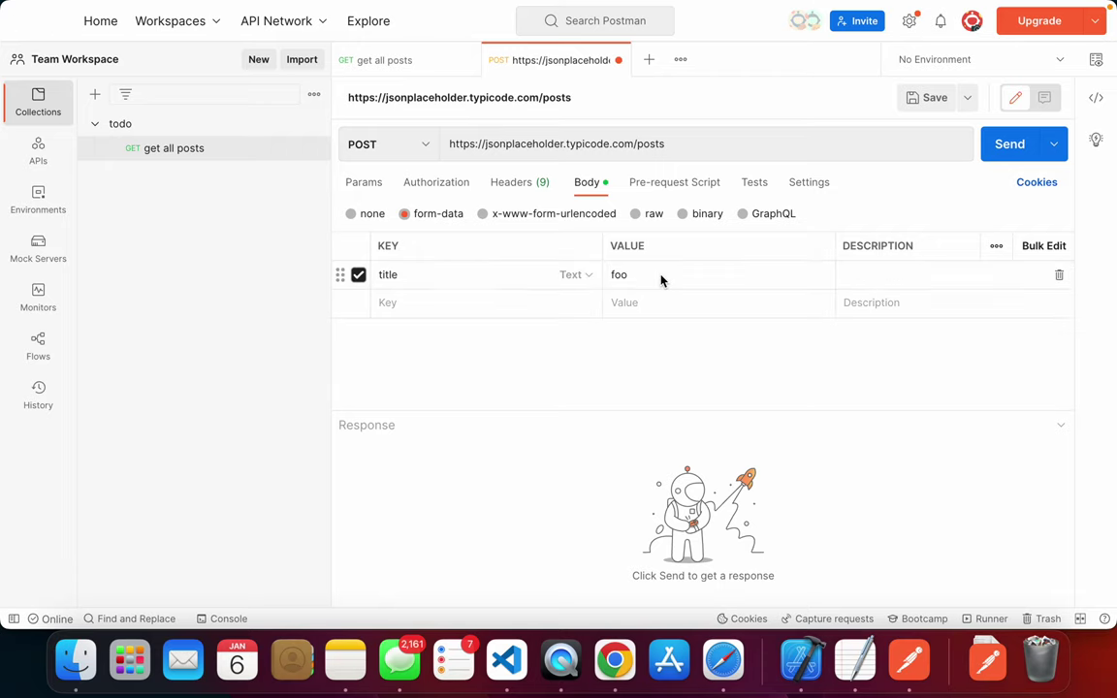
pyautogui.press('super+Tab')
# - Add the form-data field body with value bar, copied from the guide
pyautogui.click(238, 328)
pyautogui.doubleClick(239, 327)
pyautogui.press('super+c')
pyautogui.press('super+Tab')
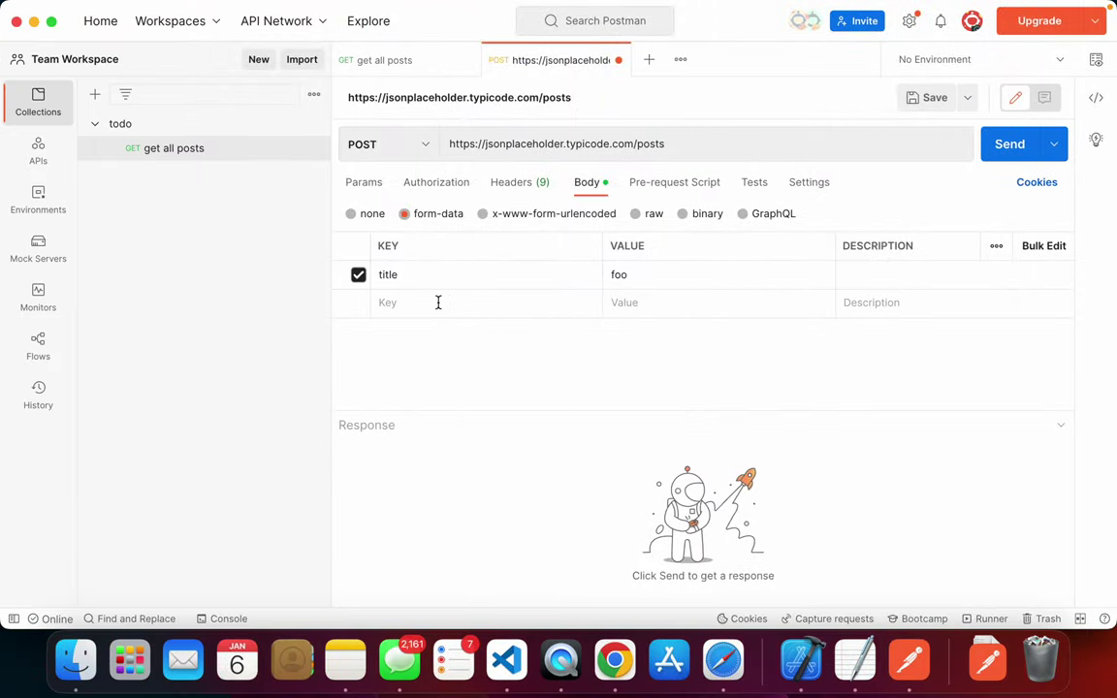
pyautogui.click(438, 303)
pyautogui.press('super+v')
pyautogui.press('super+Tab')
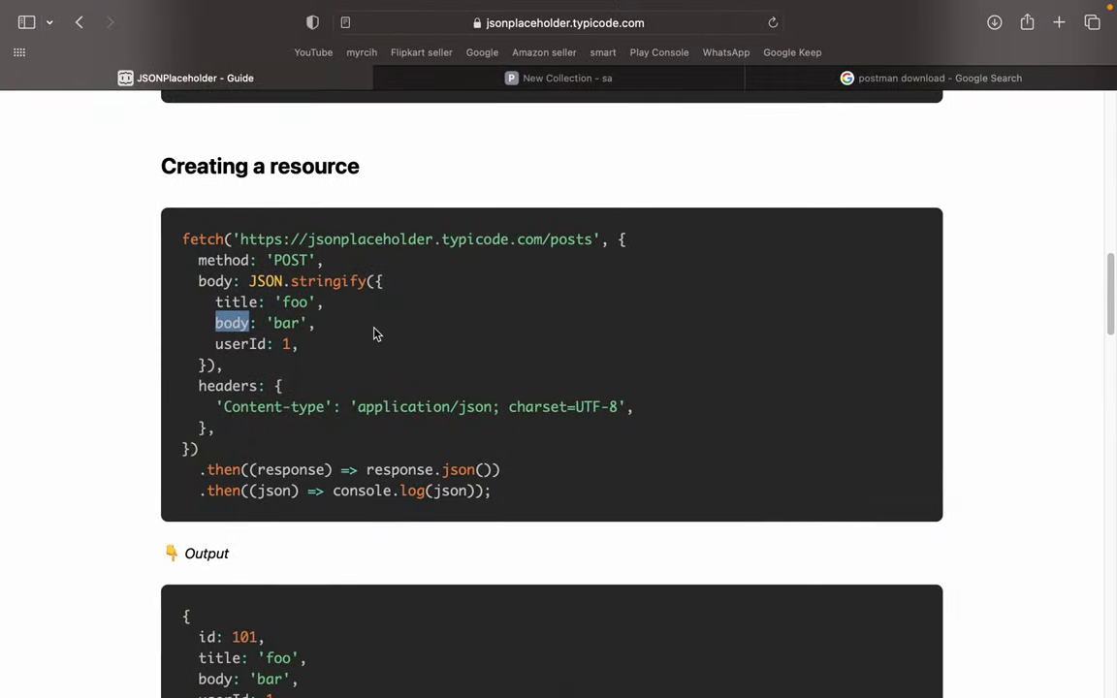
pyautogui.doubleClick(283, 324)
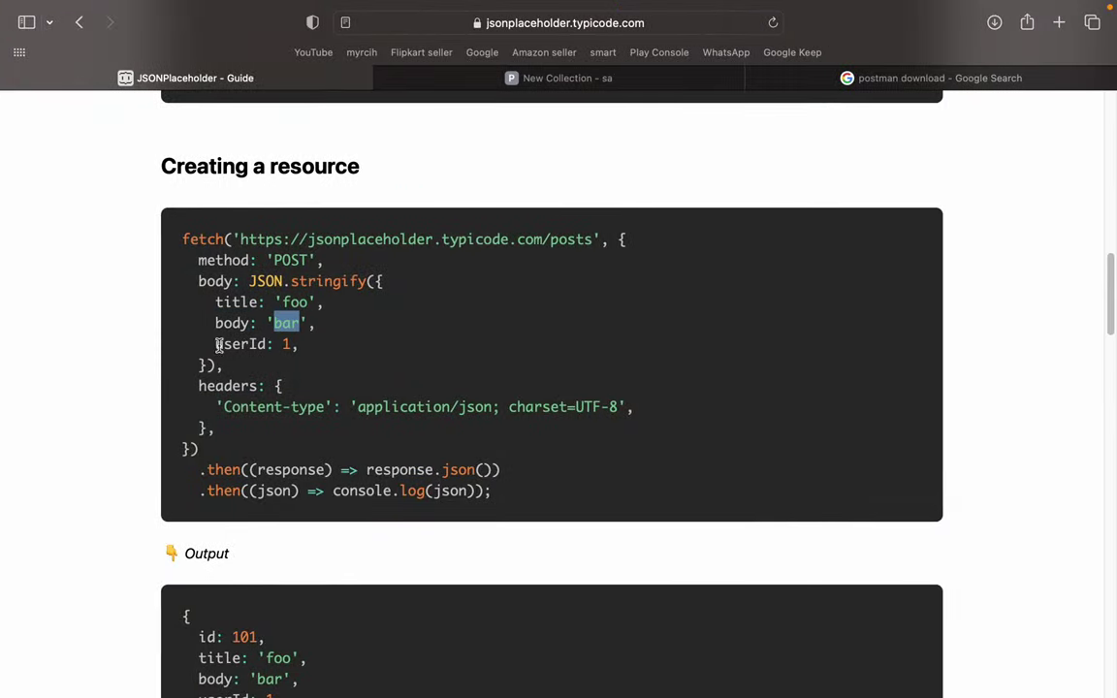
pyautogui.press('super+Tab')
pyautogui.click(679, 303)
pyautogui.press('super+Tab')
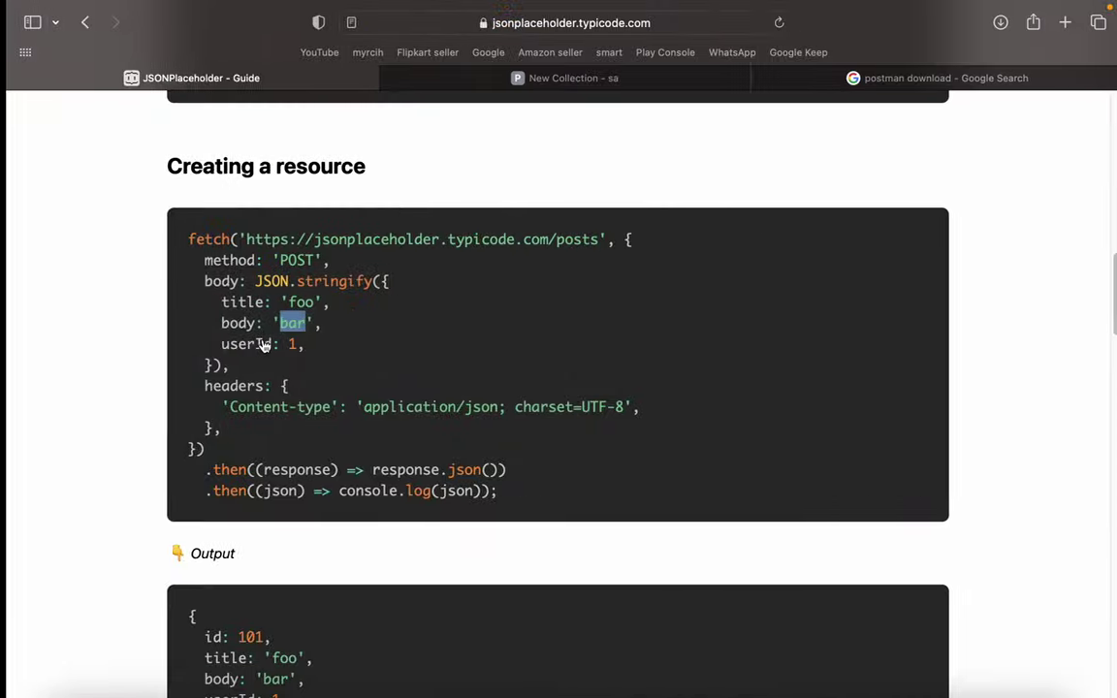
# - Add a third form-data key userId and begin editing its value
pyautogui.doubleClick(241, 344)
pyautogui.press('super+c')
pyautogui.press('super+Tab')
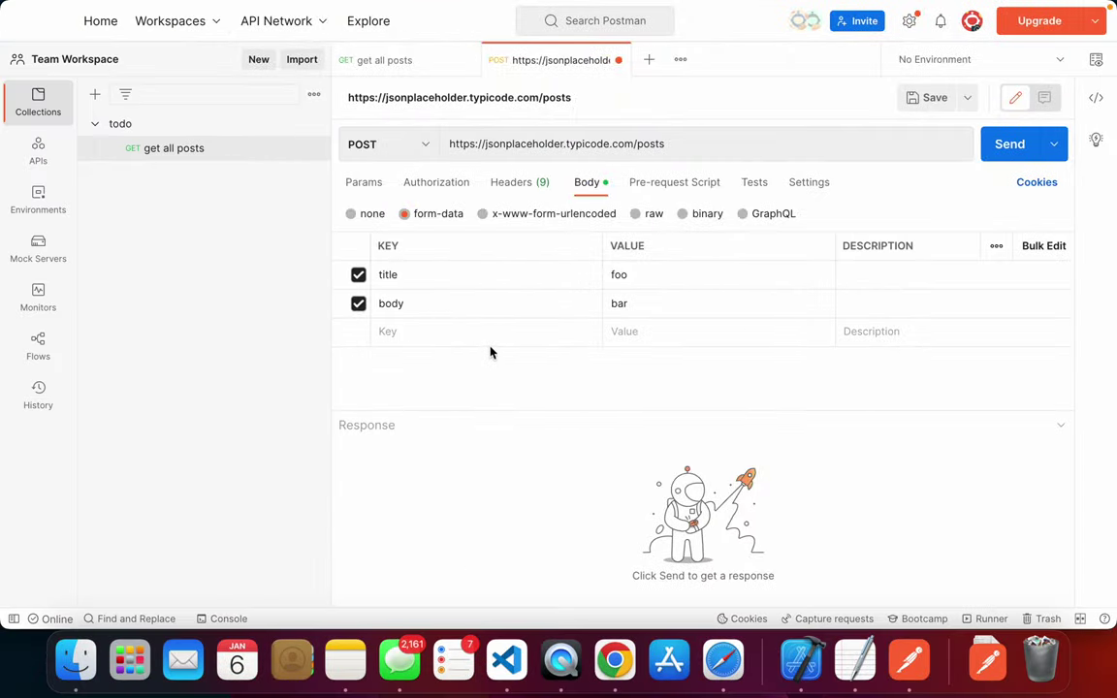
pyautogui.click(404, 331)
pyautogui.press('super+v')
pyautogui.click(660, 337)
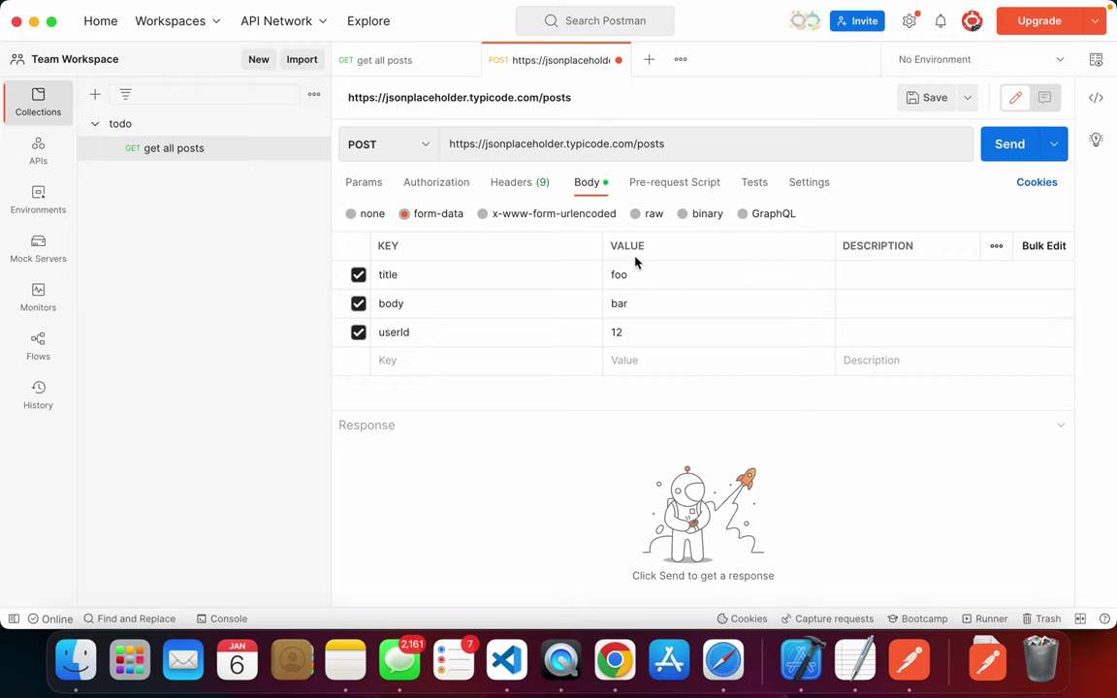
# - Try pasting the guide's fields in Bulk Edit, undo it, and send the POST request
pyautogui.click(1038, 246)
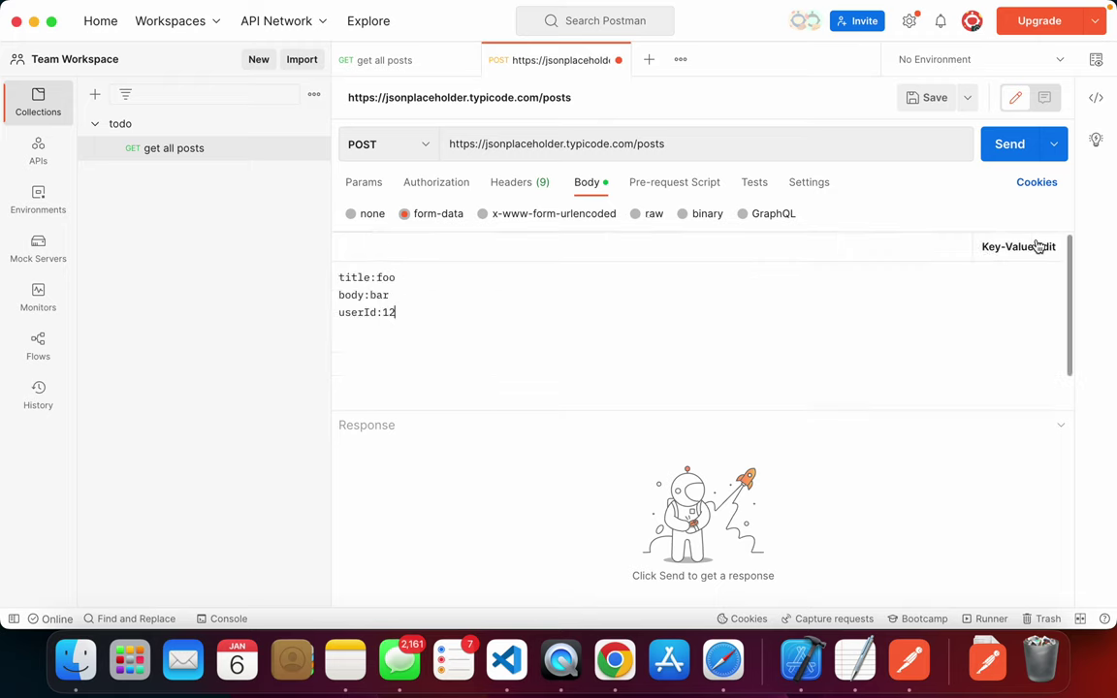
pyautogui.moveTo(459, 316); pyautogui.dragTo(331, 274)
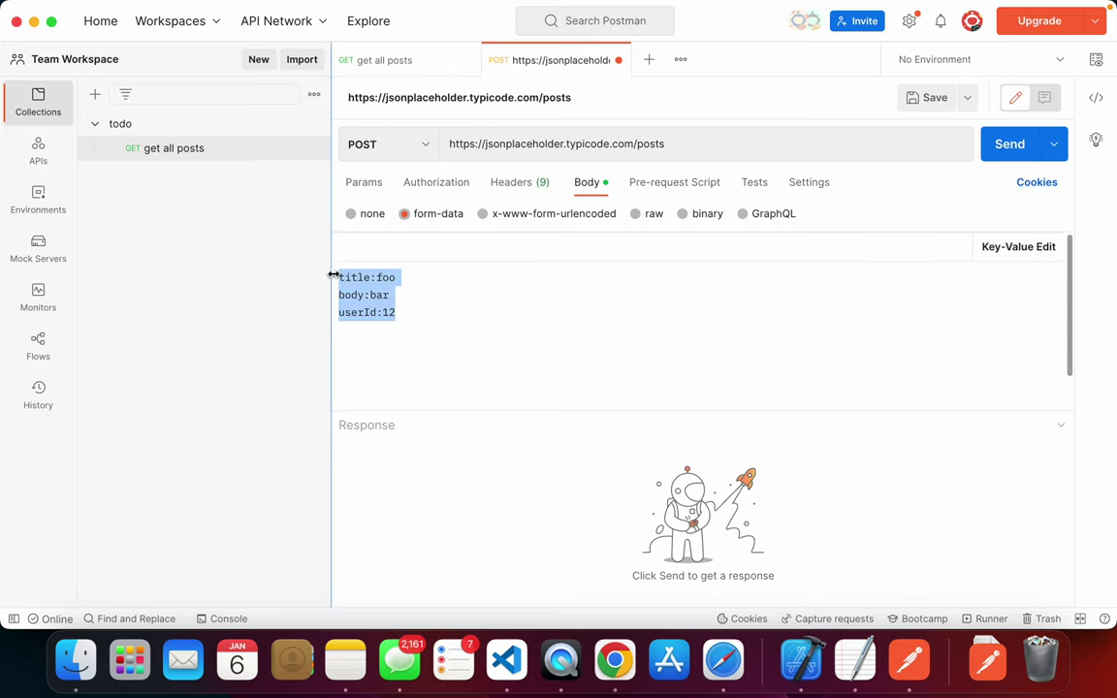
pyautogui.press('super+Tab')
pyautogui.moveTo(301, 345); pyautogui.dragTo(214, 301)
pyautogui.press('super+Tab')
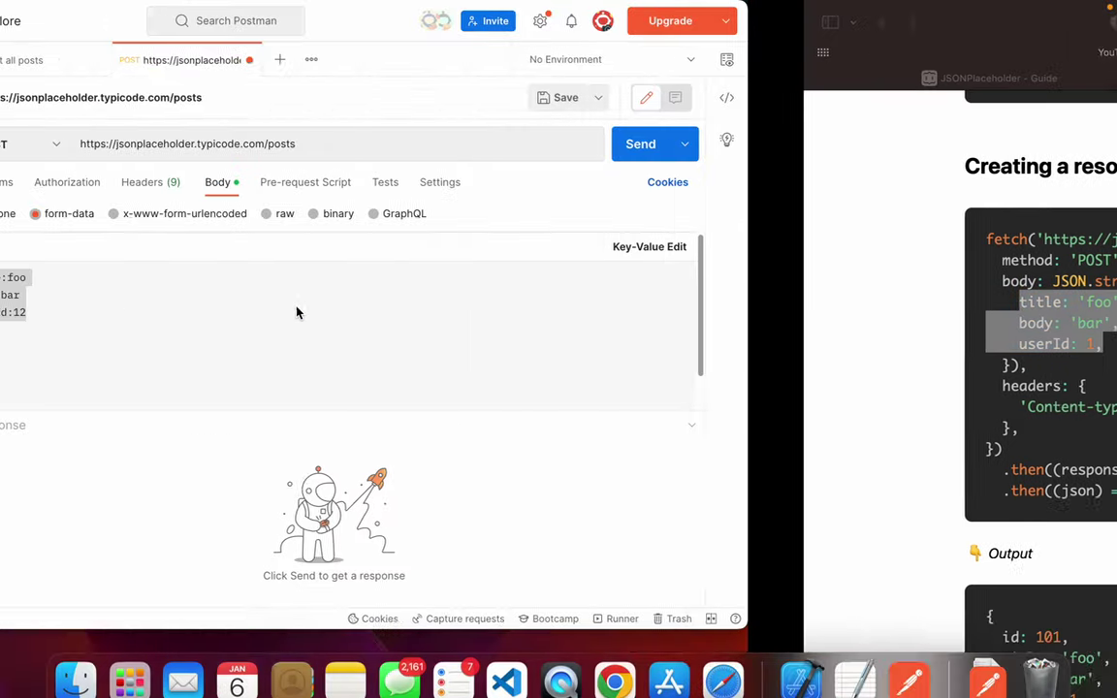
pyautogui.write("title: 'foo',     body: 'bar',     userId: 1,")
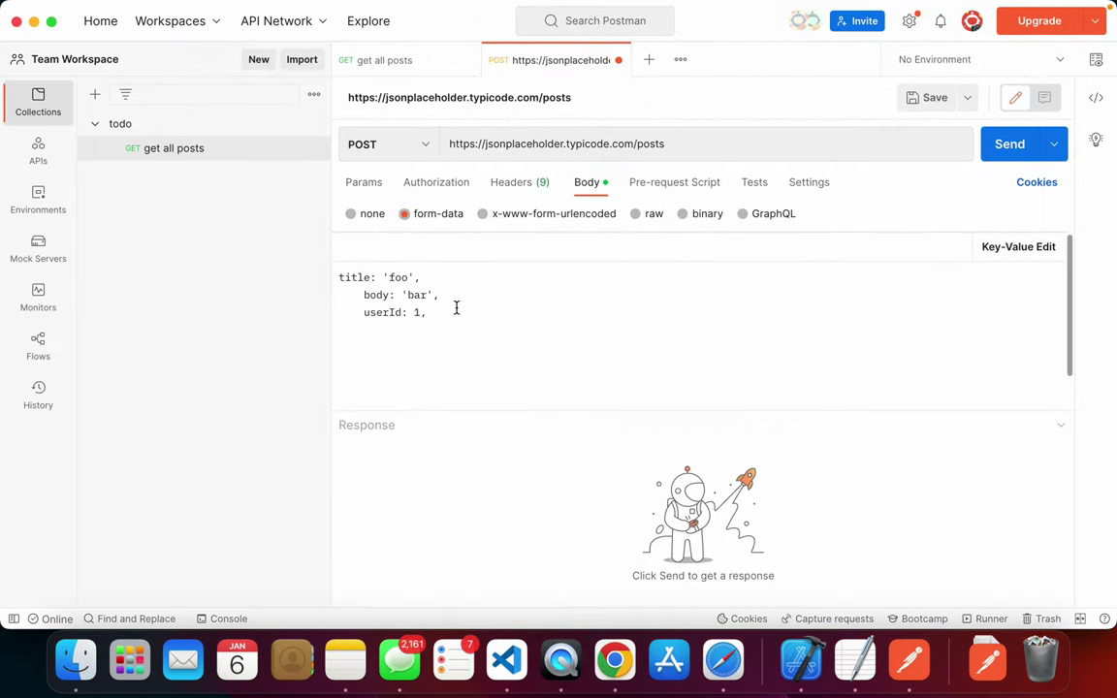
pyautogui.click(448, 276)
pyautogui.press('super+z')
pyautogui.click(1017, 246)
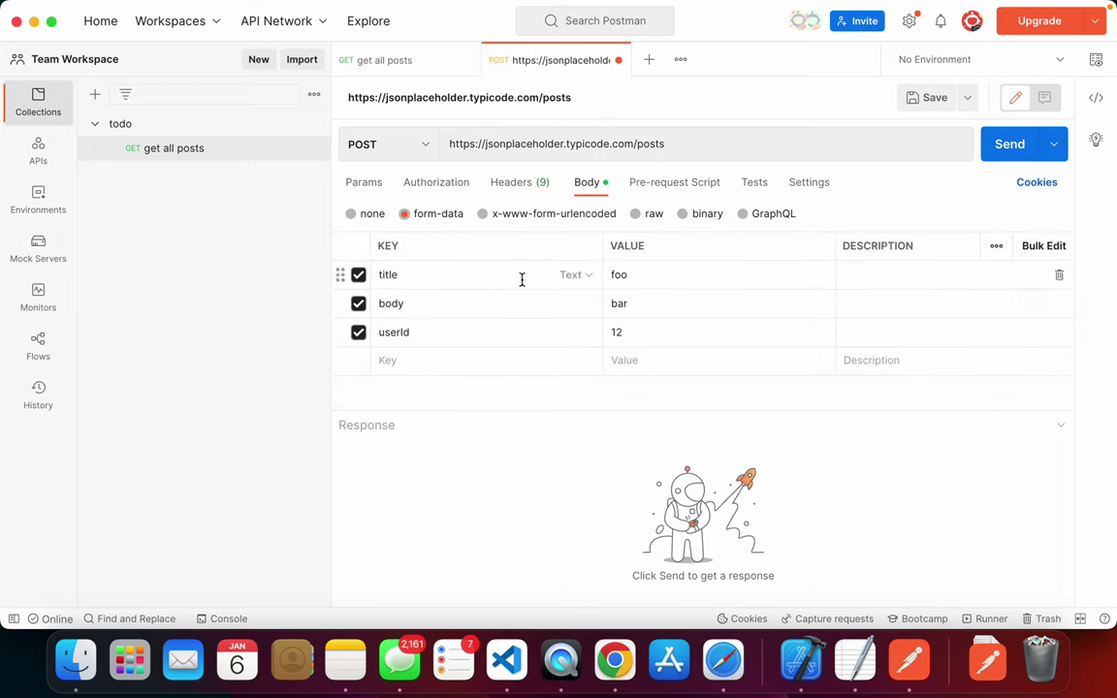
pyautogui.click(987, 147)
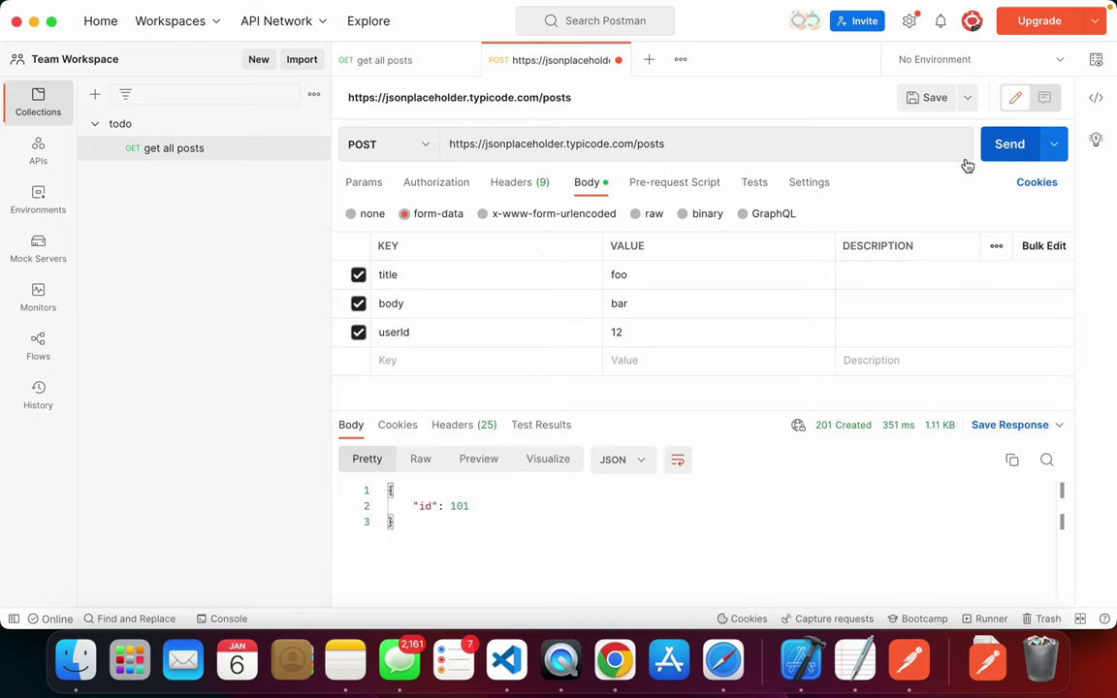
# - Select the 201 Created status in the response to inspect it
pyautogui.doubleClick(823, 427)
pyautogui.moveTo(839, 435); pyautogui.dragTo(867, 430)
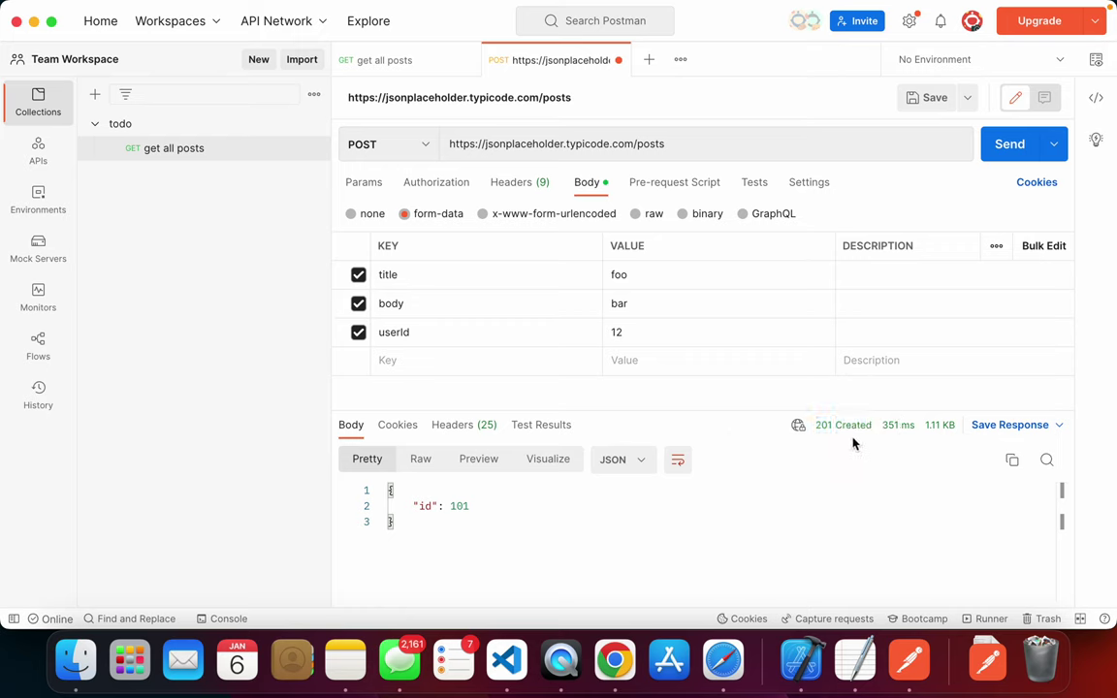
pyautogui.moveTo(829, 442)
# - After reviewing Params, Headers and Body, set the request's authorization type to API Key
pyautogui.click(367, 178)
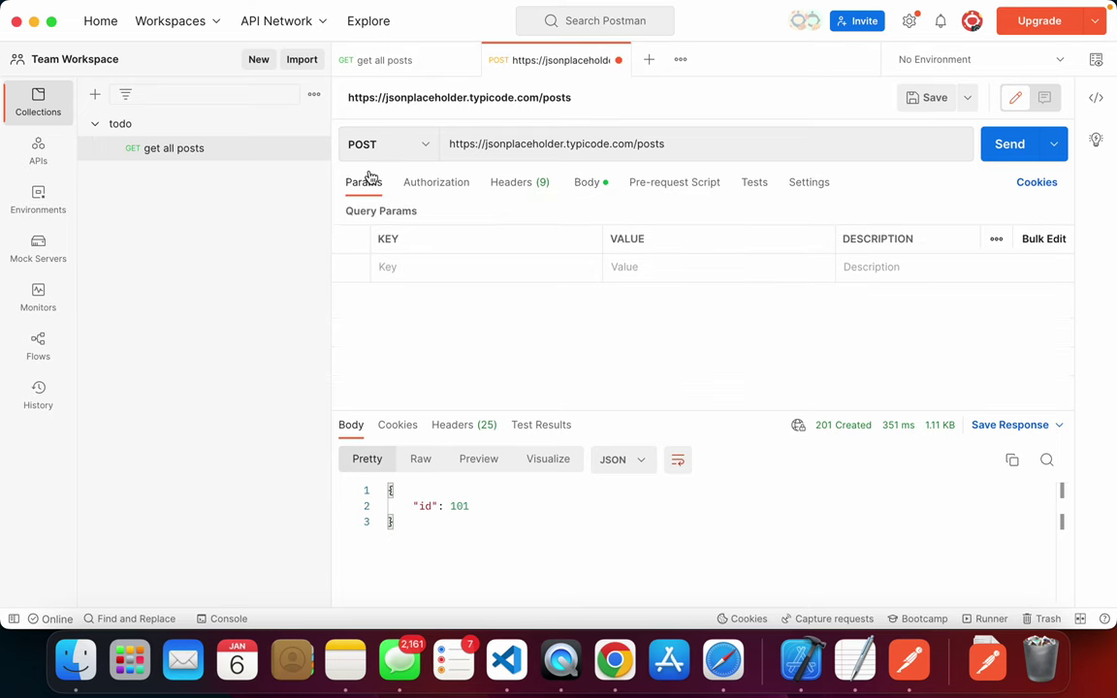
pyautogui.click(442, 183)
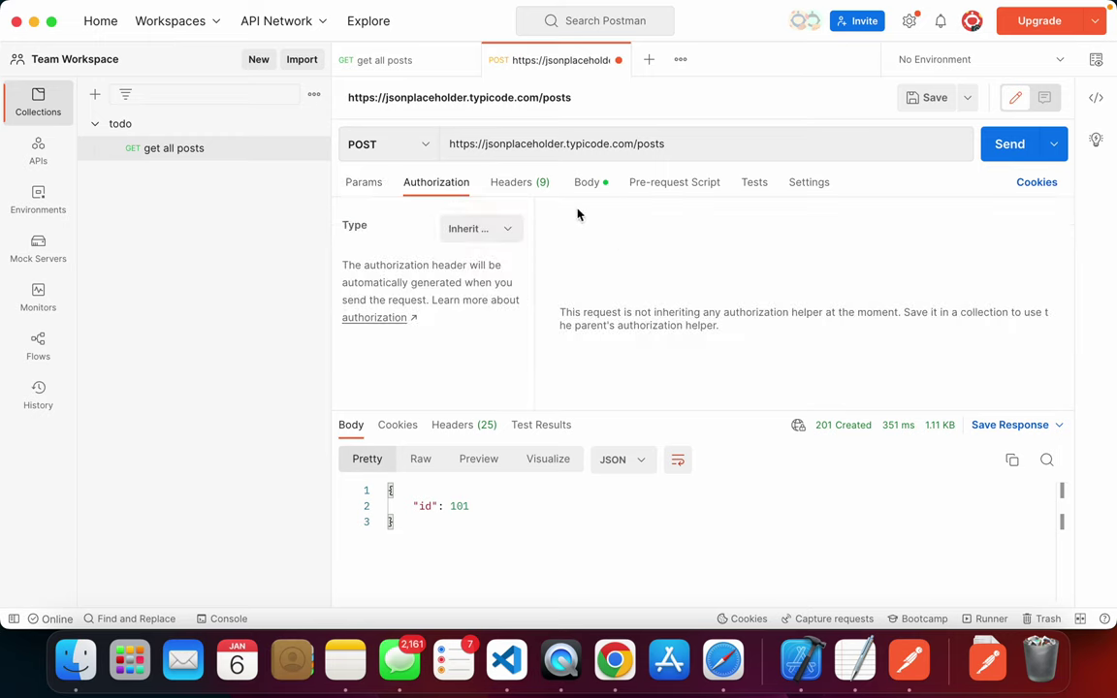
pyautogui.click(519, 183)
pyautogui.scroll(5, 654, 275)
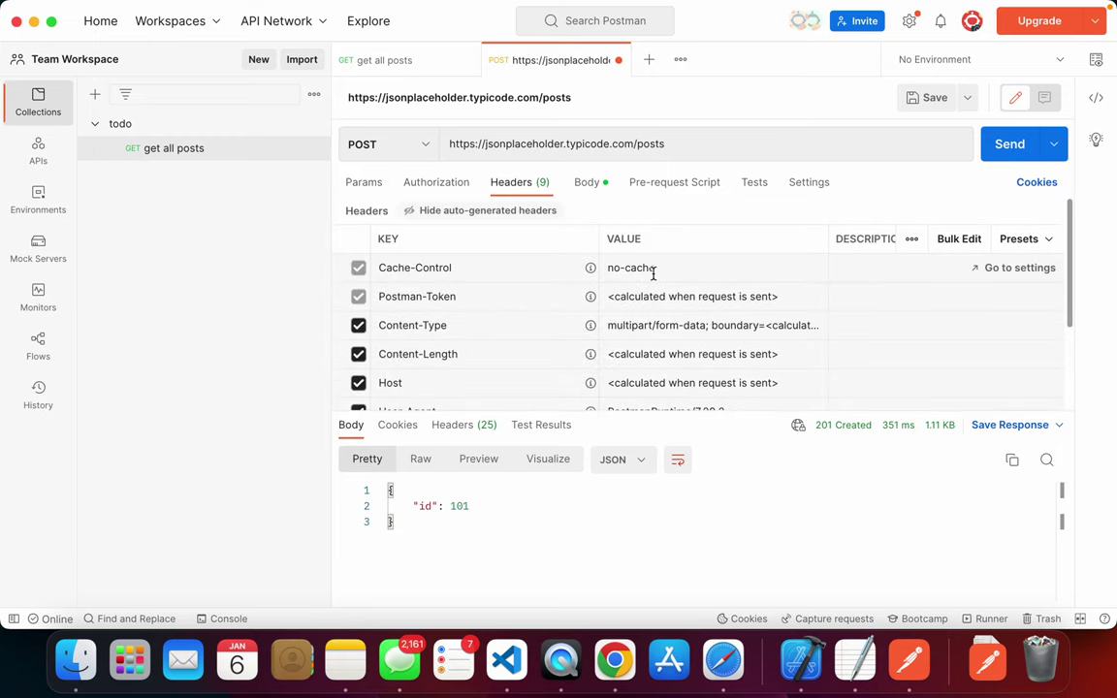
pyautogui.click(586, 184)
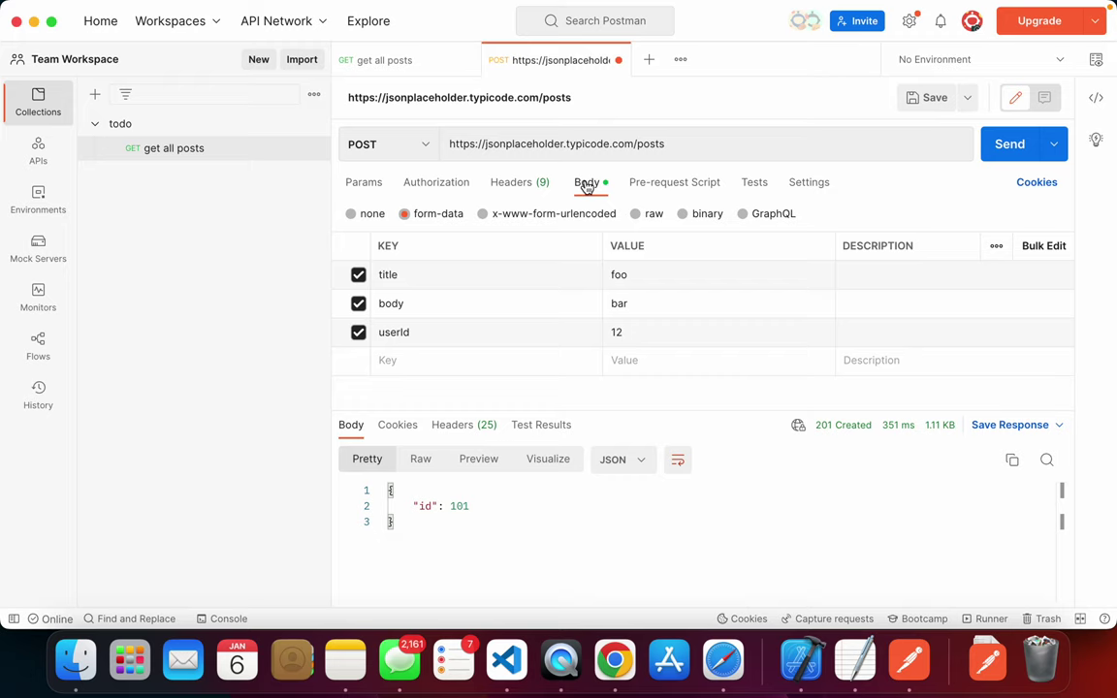
pyautogui.click(427, 190)
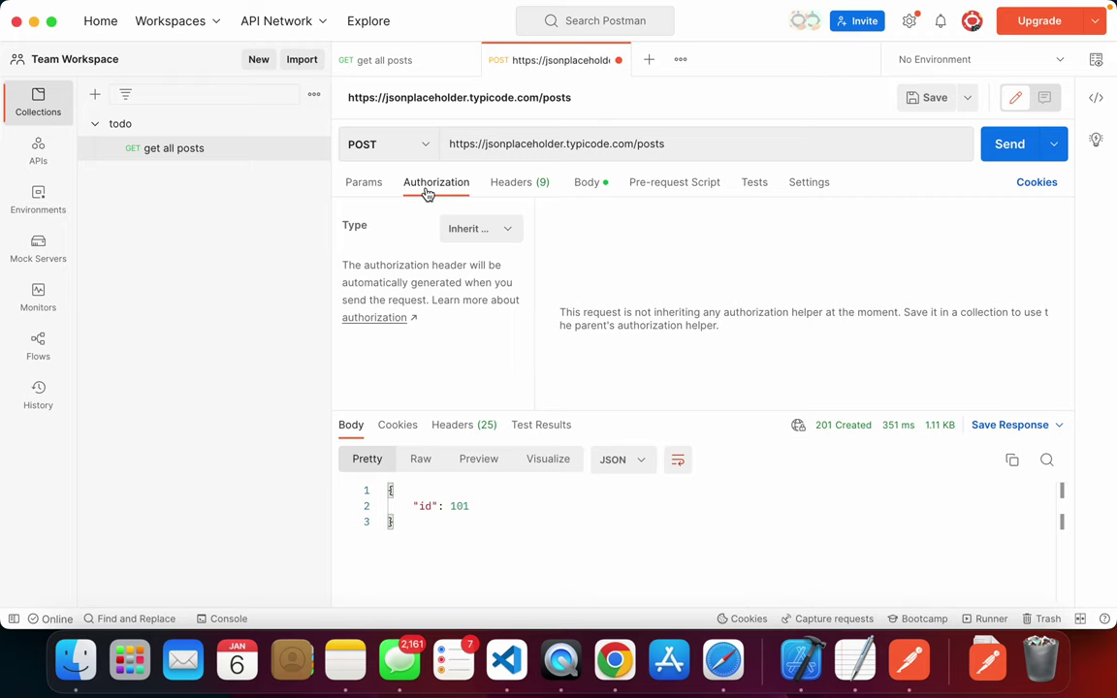
pyautogui.click(491, 180)
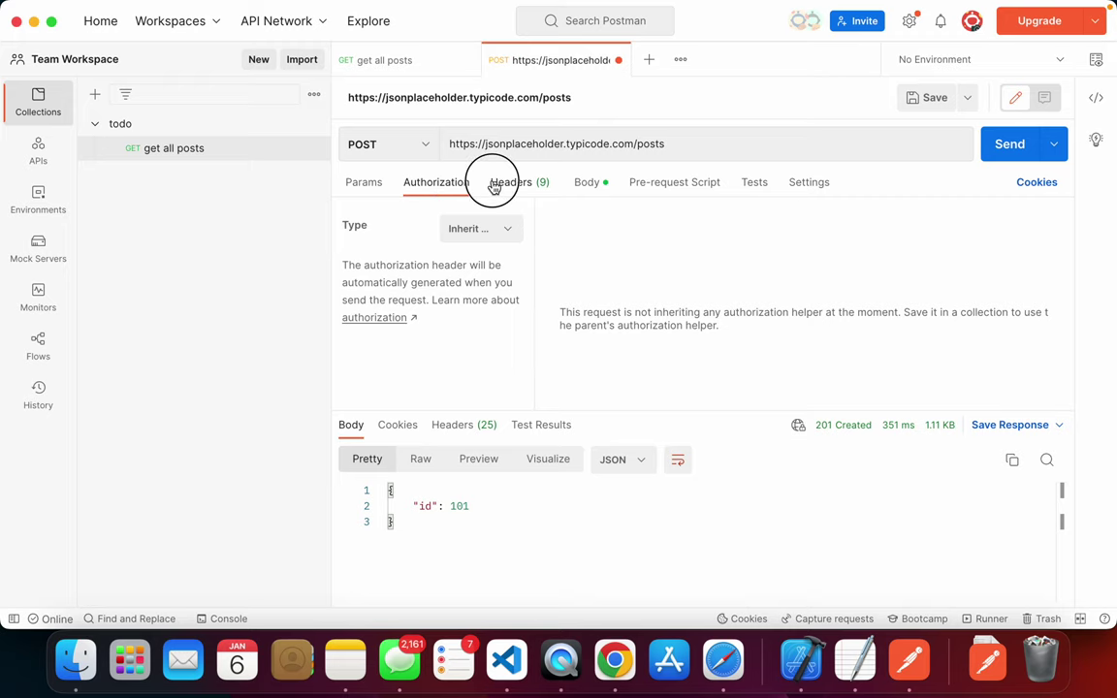
pyautogui.click(435, 183)
pyautogui.click(487, 241)
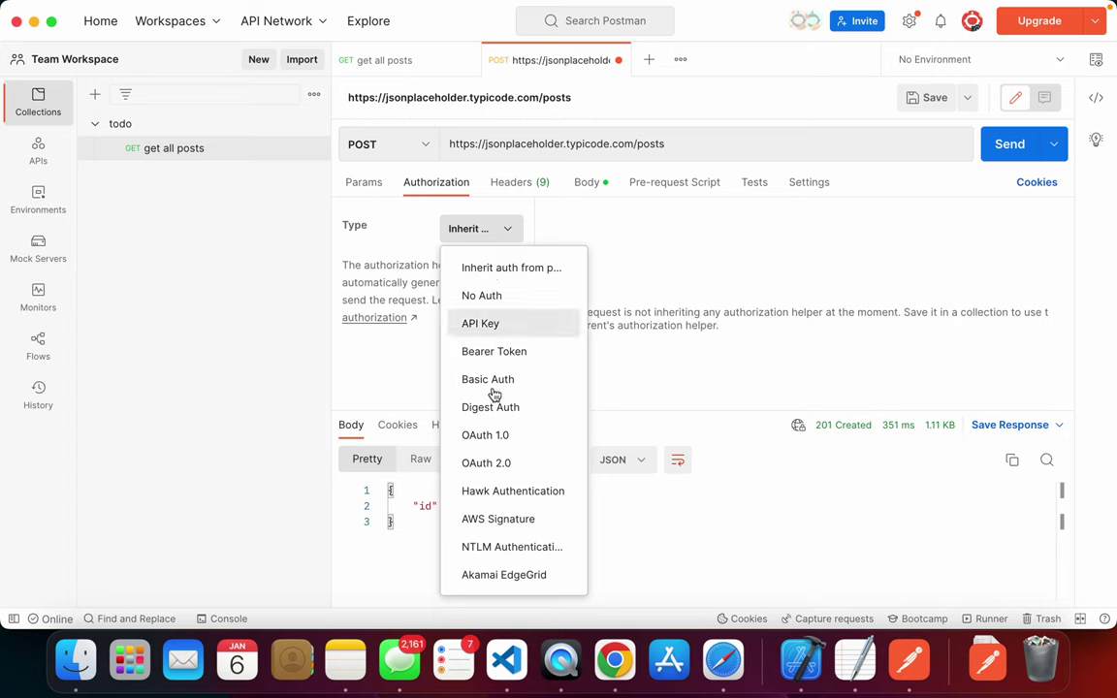
pyautogui.click(490, 323)
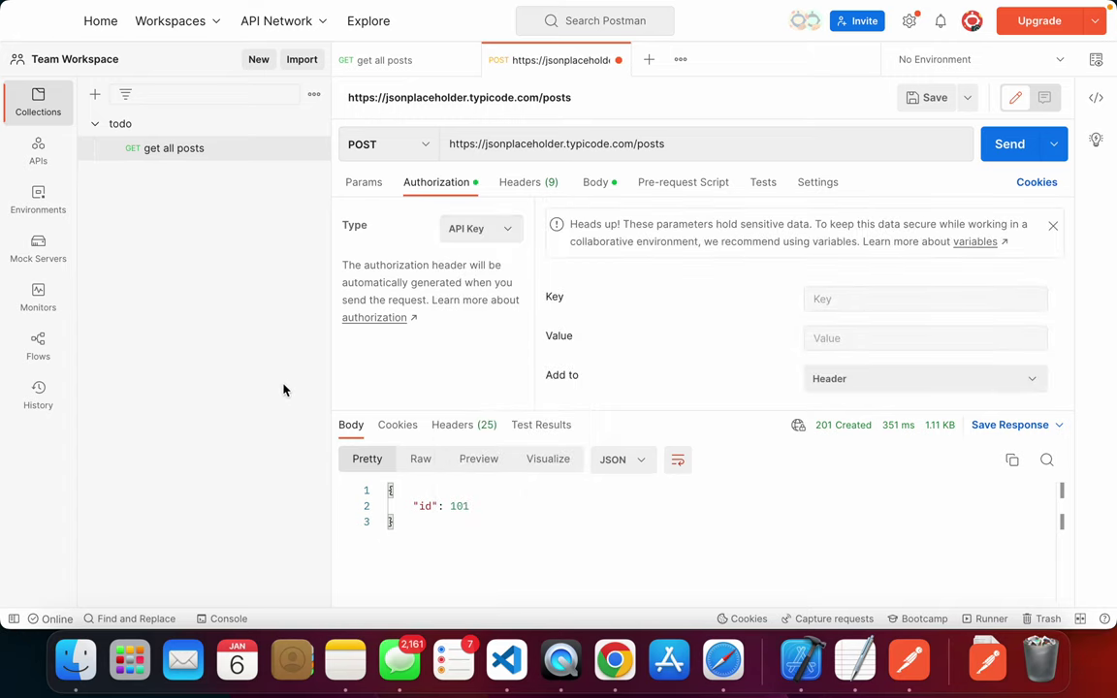
# - Save the POST request into the todo collection
pyautogui.press('super+Tab')
pyautogui.press('super+Tab')
pyautogui.click(523, 99)
pyautogui.press('super+s')
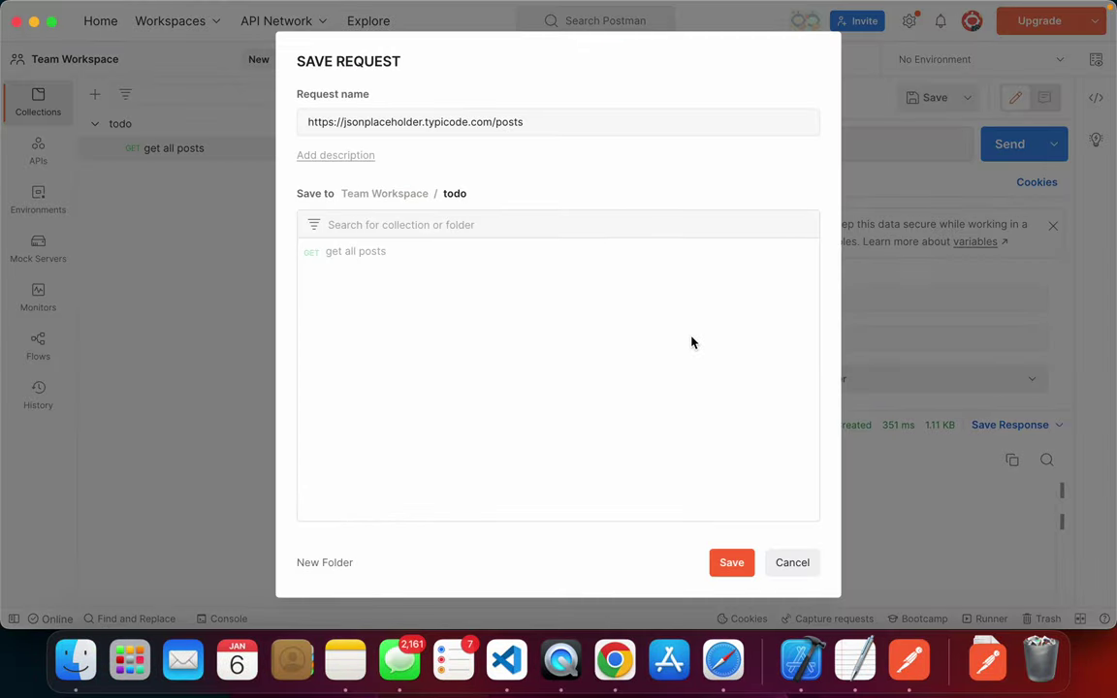
pyautogui.click(739, 566)
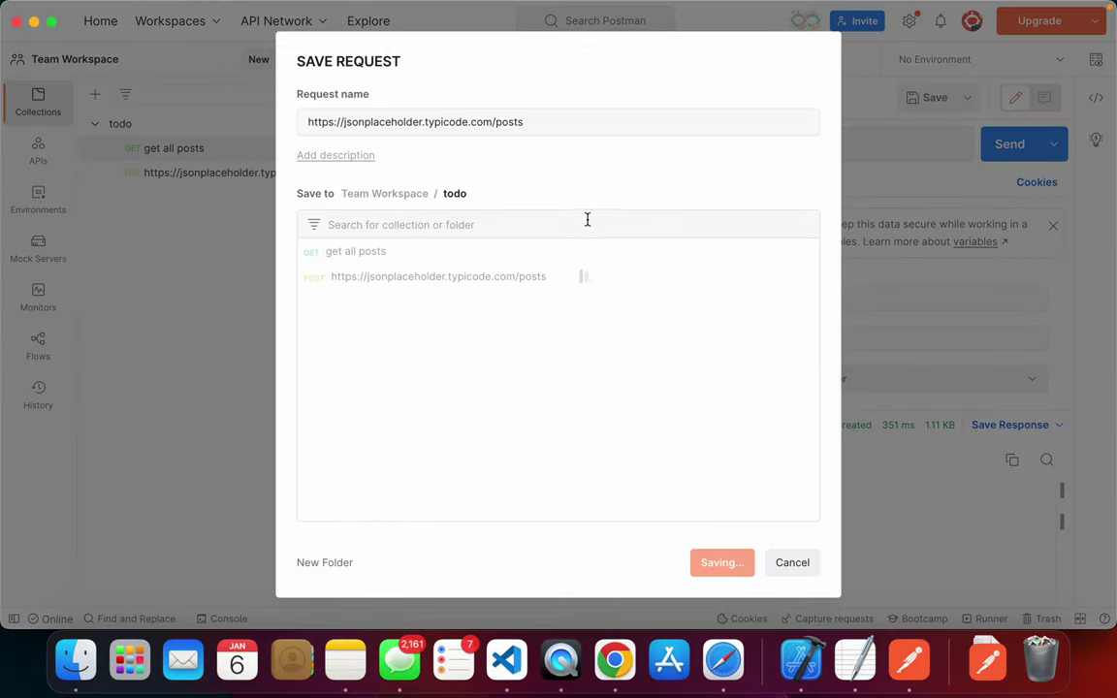
# - Rename the saved request to create posts, then close its tab
pyautogui.click(625, 98)
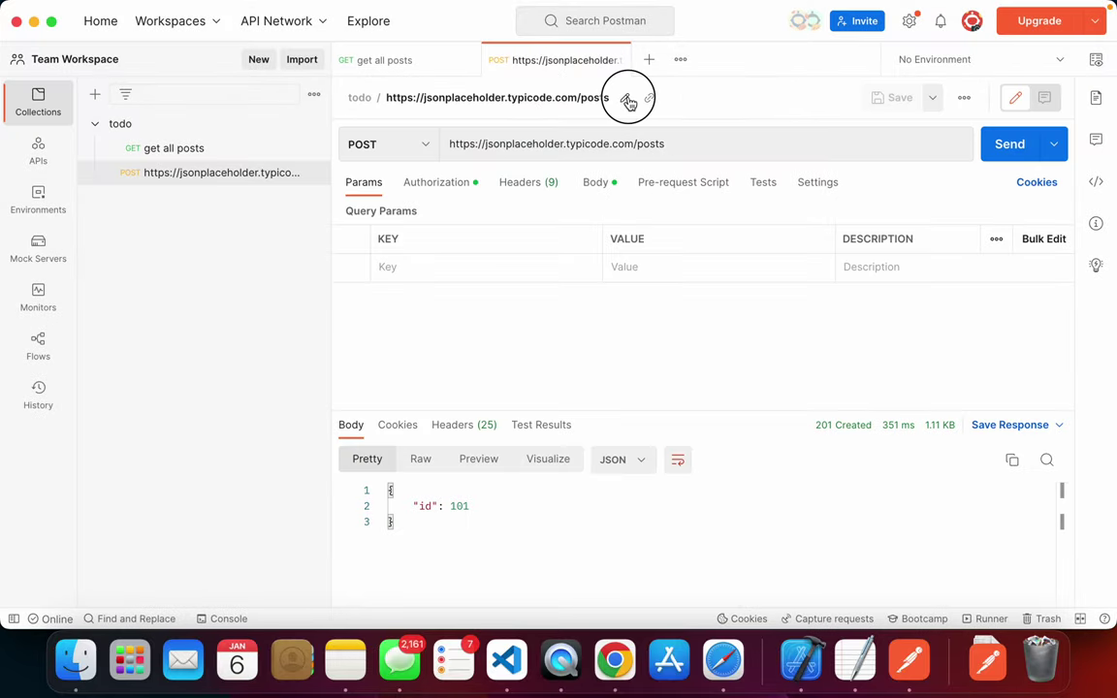
pyautogui.click(617, 100)
pyautogui.moveTo(543, 98); pyautogui.dragTo(301, 108)
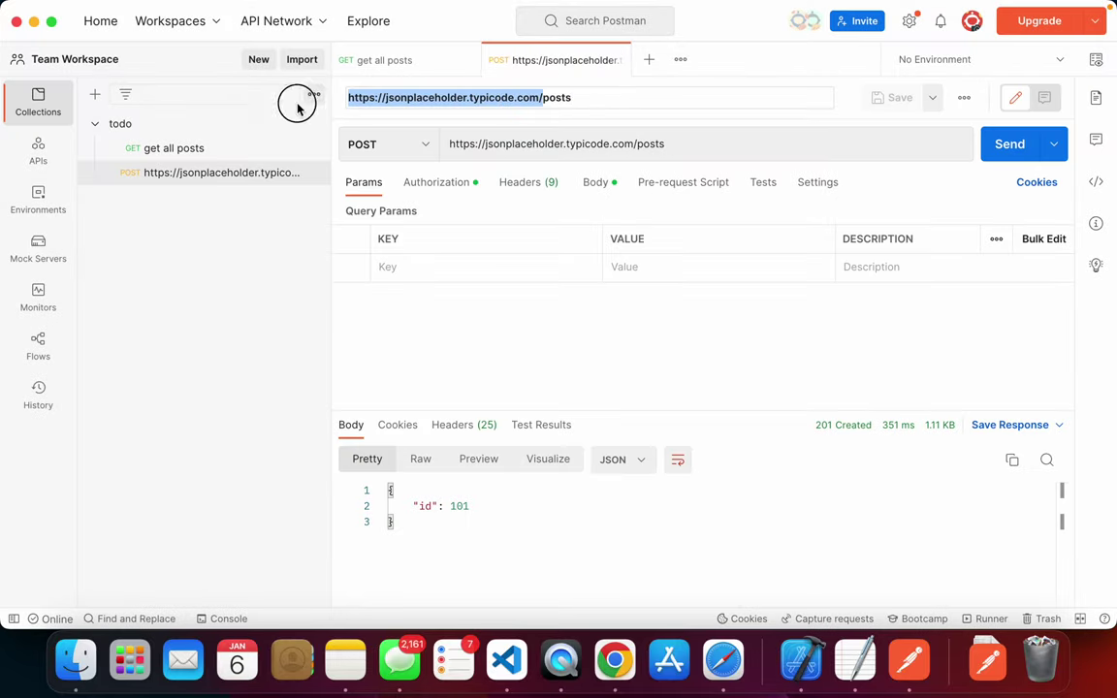
pyautogui.press('BackSpace')
pyautogui.write('create/')
pyautogui.press('Escape')
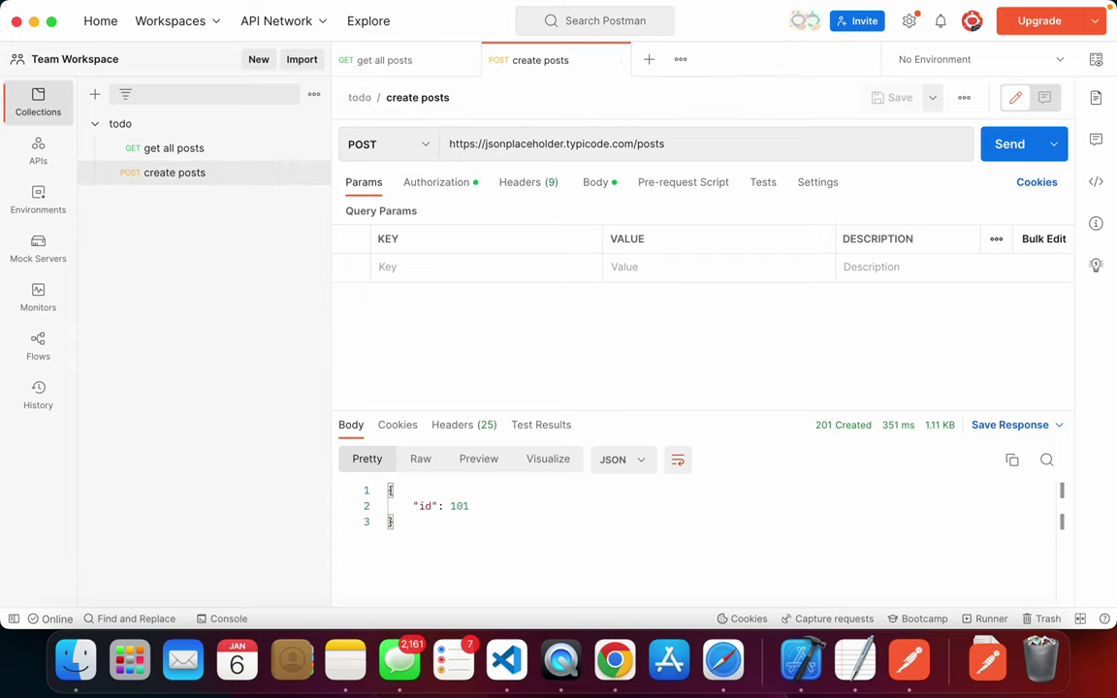
pyautogui.click(620, 59)
pyautogui.press('super+Tab')
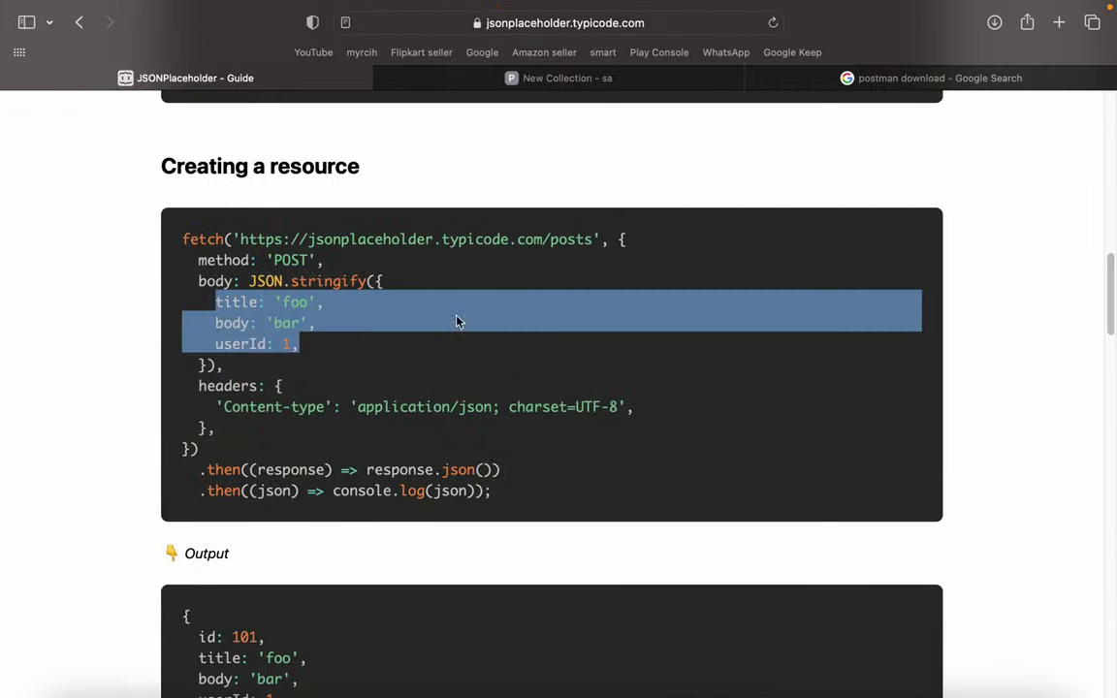
pyautogui.scroll(-5, 456, 388)
pyautogui.scroll(-10, 455, 388)
pyautogui.scroll(4, 457, 389)
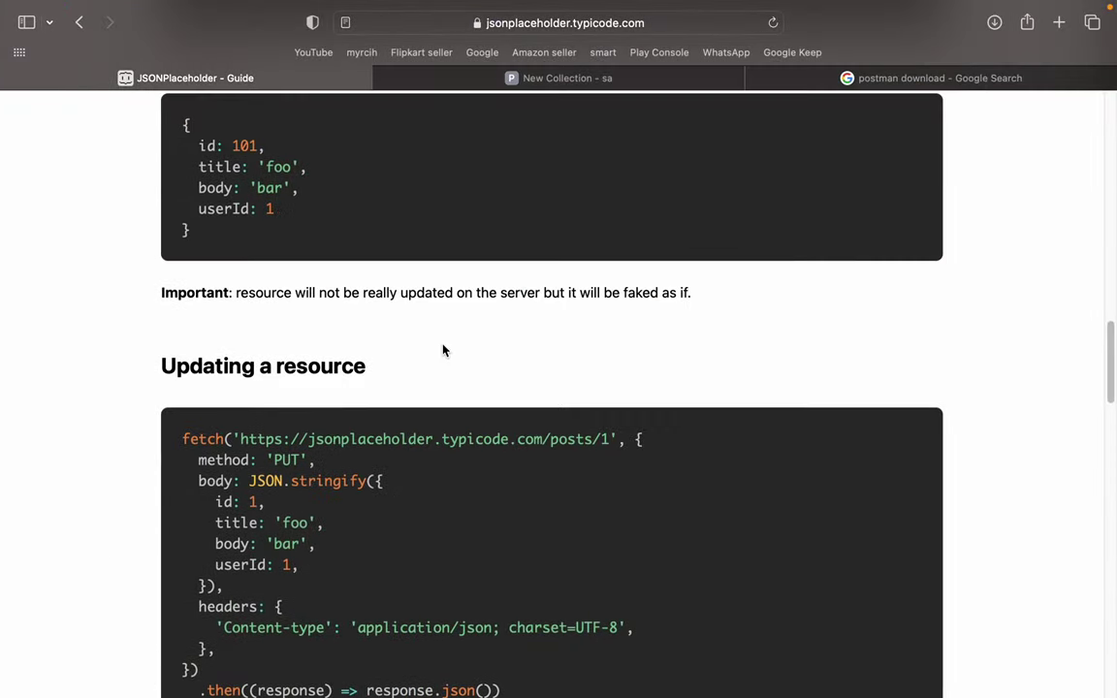
pyautogui.moveTo(236, 292); pyautogui.dragTo(233, 292)
pyautogui.press('super+Tab')
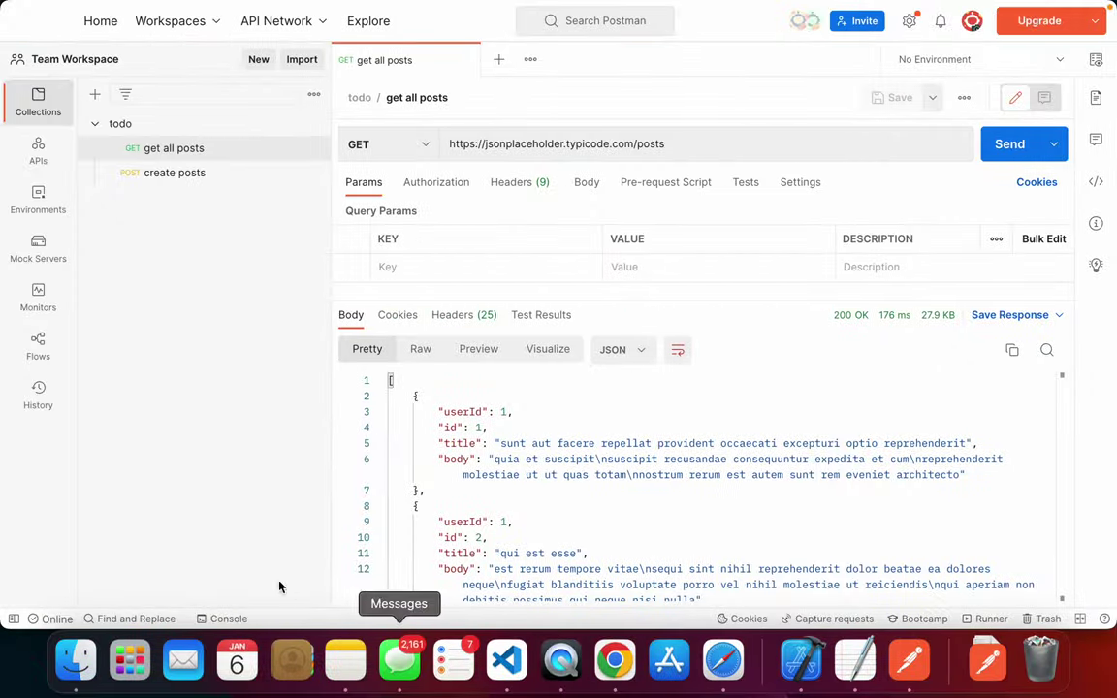
pyautogui.scroll(-15, 485, 388)
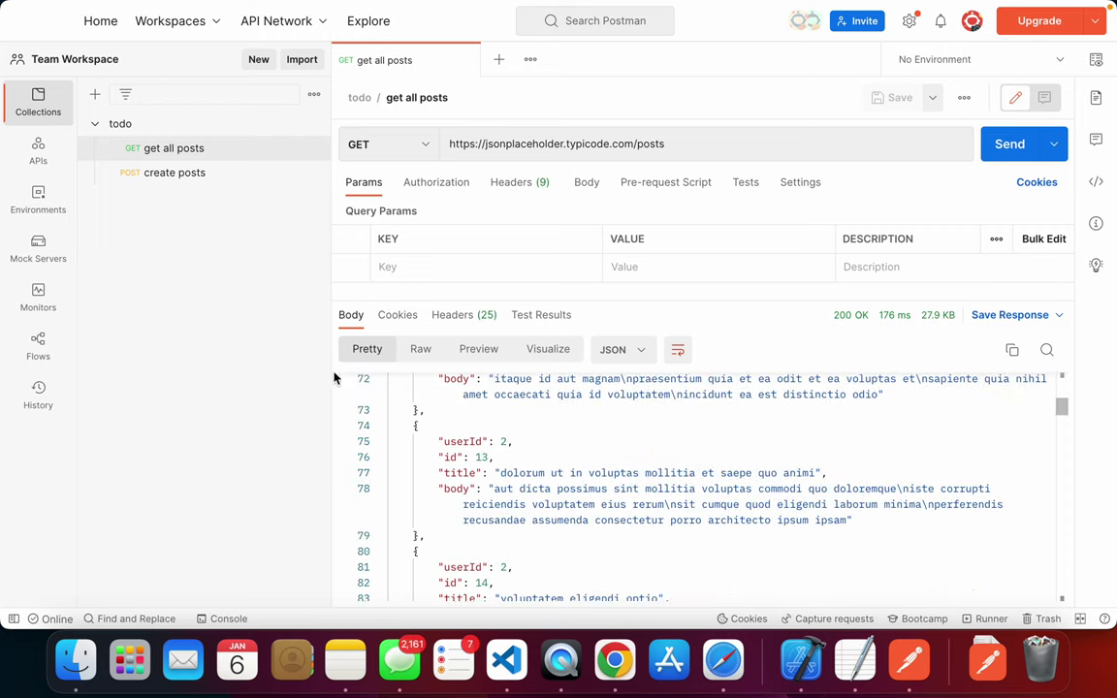
pyautogui.click(177, 174)
pyautogui.press('super+Tab')
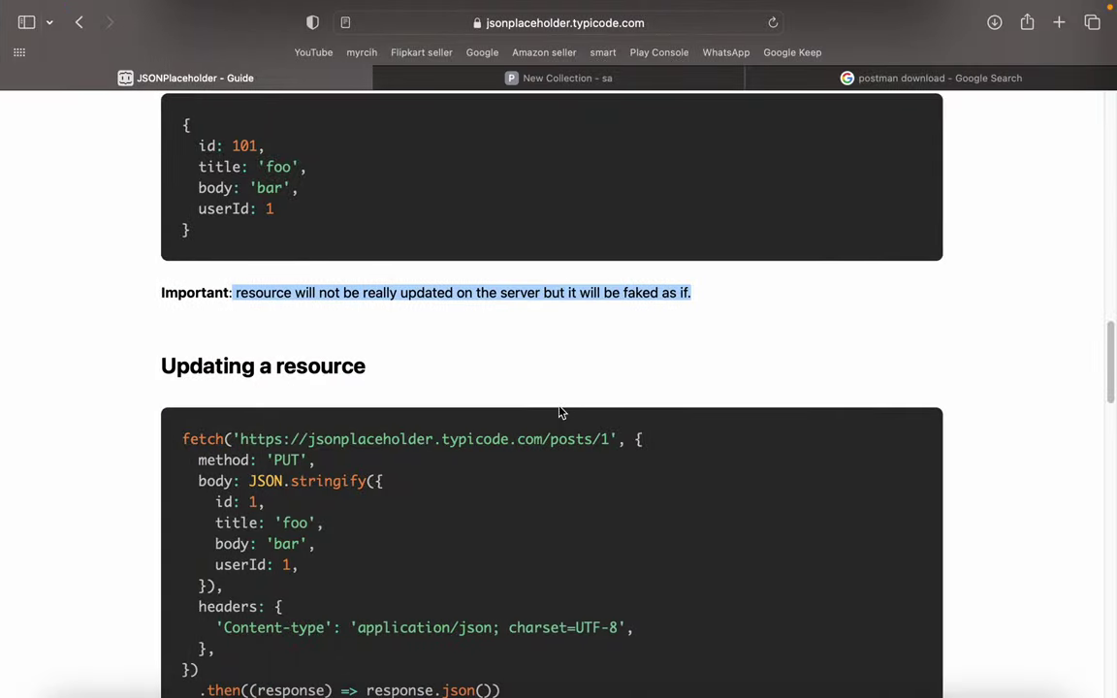
pyautogui.scroll(-5, 659, 335)
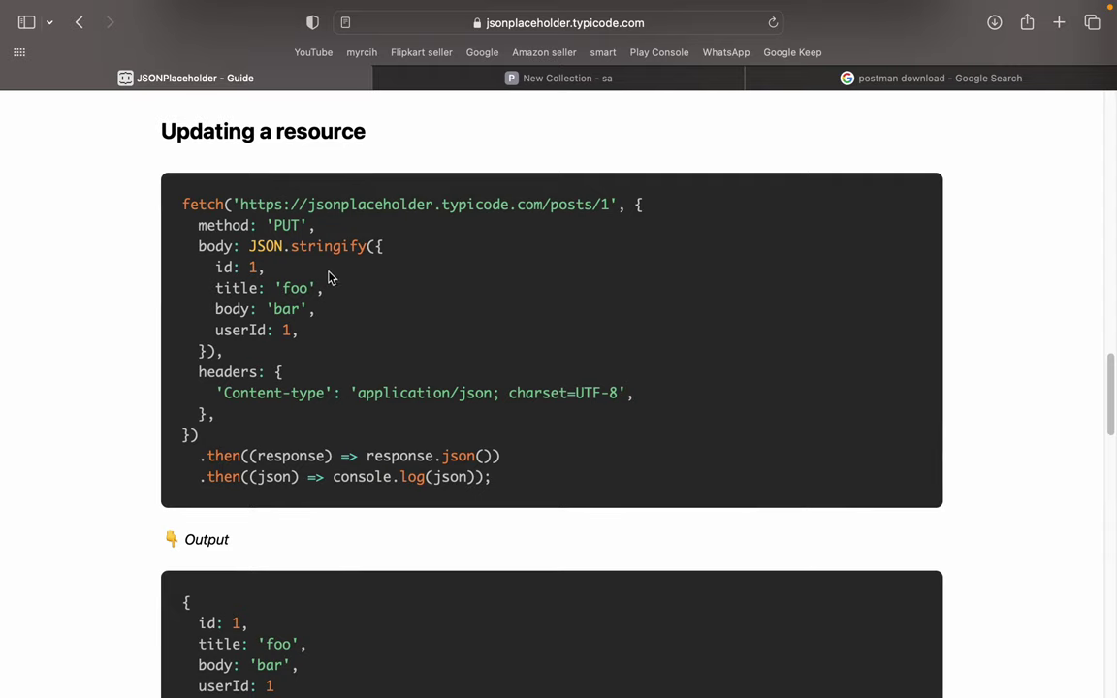
pyautogui.press('super+Tab')
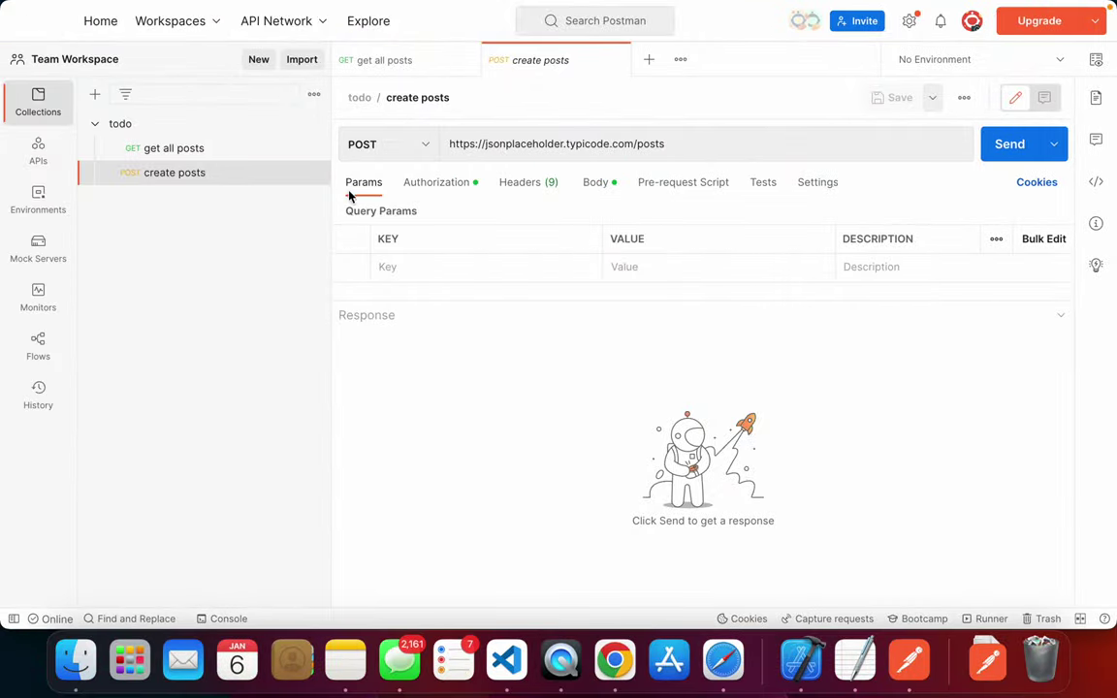
pyautogui.click(646, 60)
# - Set the new request's method to PUT
pyautogui.click(427, 144)
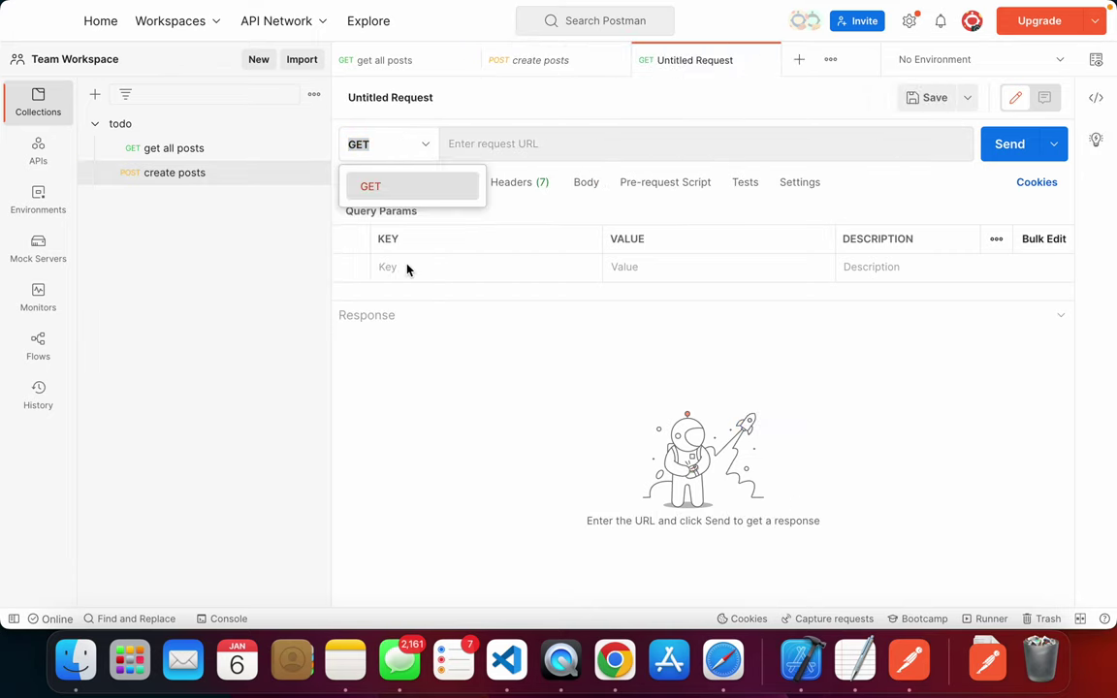
pyautogui.press('super+Tab')
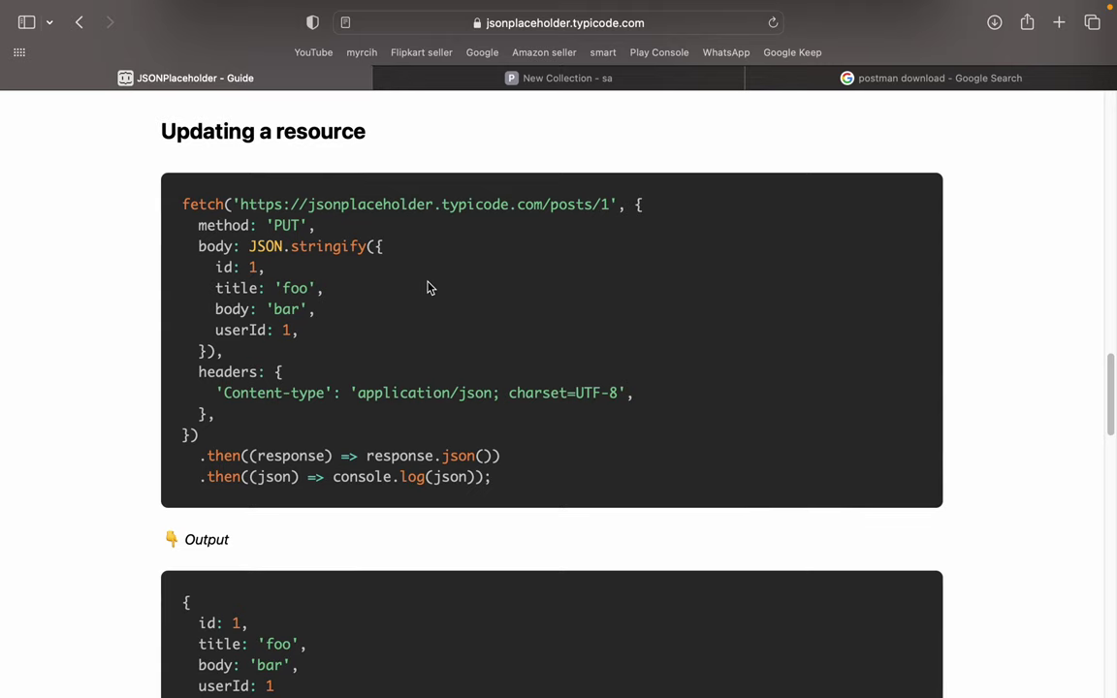
pyautogui.press('super+Tab')
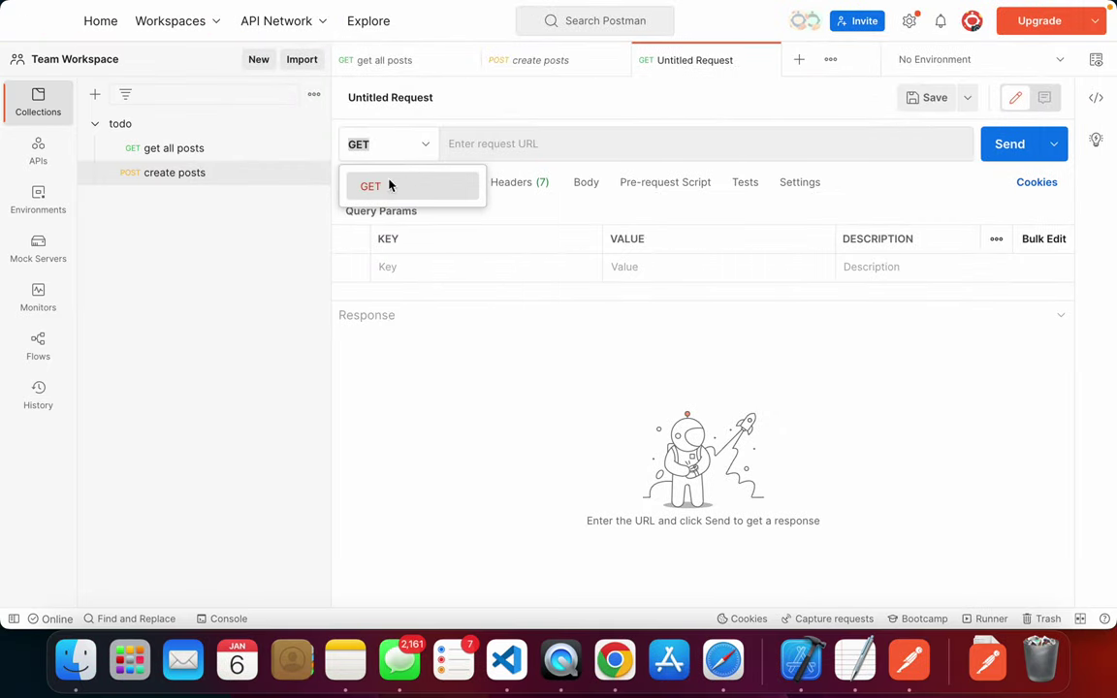
pyautogui.click(407, 151)
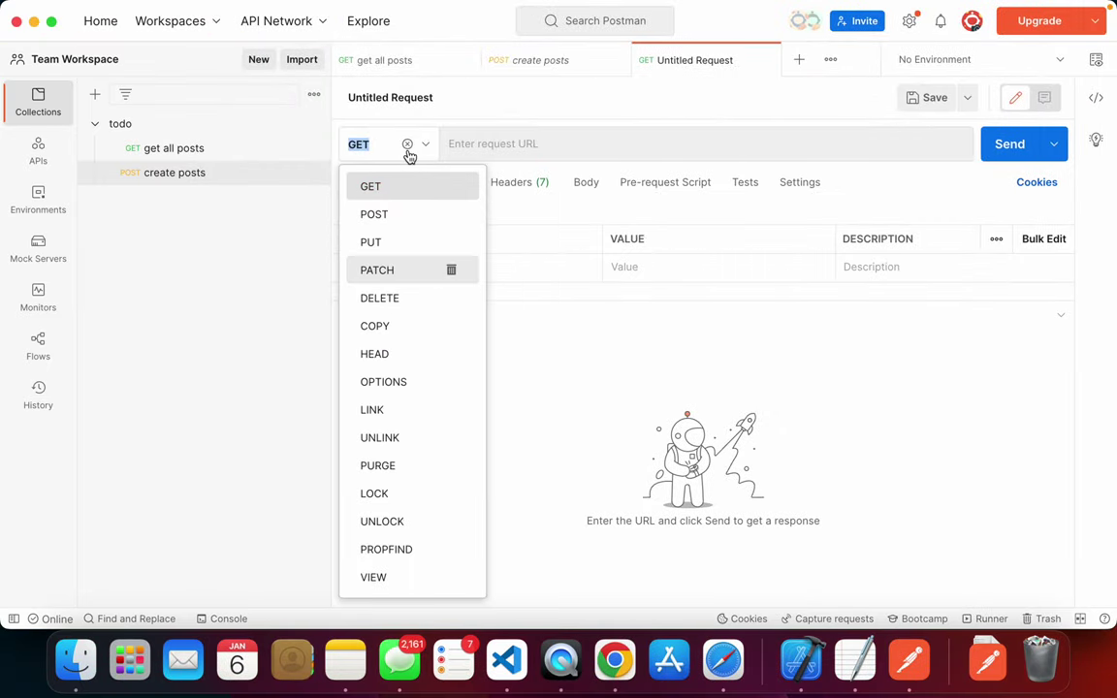
pyautogui.click(399, 242)
# - Copy the posts/1 URL from the guide's update example into the request URL
pyautogui.press('super+Tab')
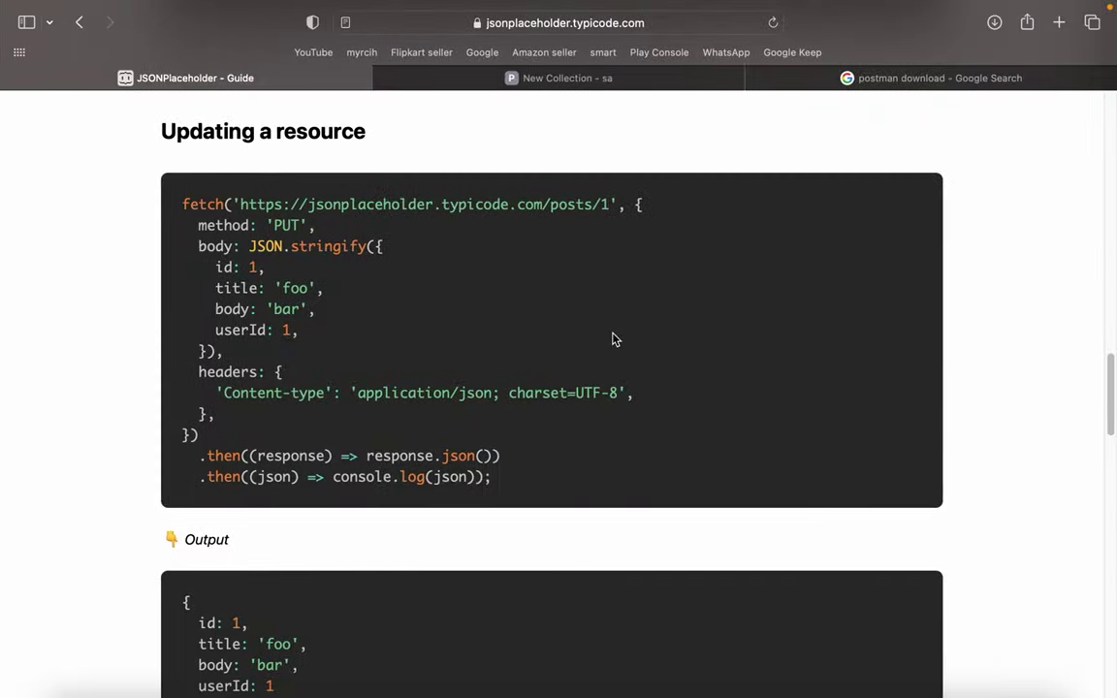
pyautogui.moveTo(608, 205); pyautogui.dragTo(237, 200)
pyautogui.press('super+c')
pyautogui.press('super+Tab')
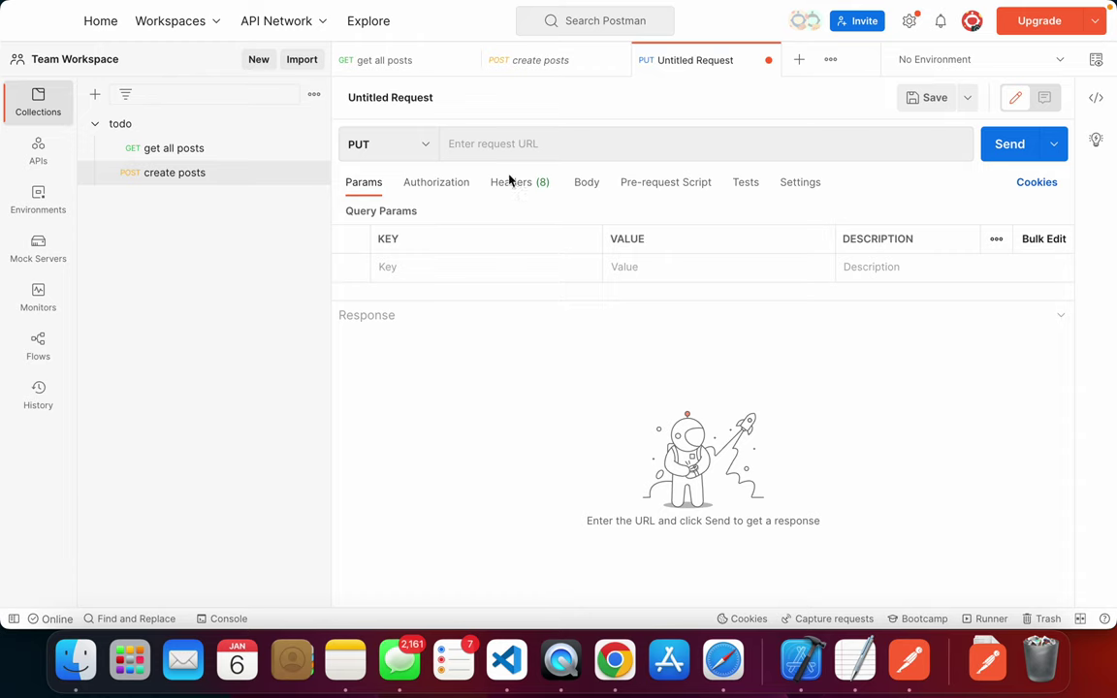
pyautogui.click(548, 143)
pyautogui.press('super+v')
# - Copy the example's id, title, body and userId lines and show the request body
pyautogui.press('super+Tab')
pyautogui.moveTo(293, 329); pyautogui.dragTo(200, 264)
pyautogui.press('super+c')
pyautogui.press('super+Tab')
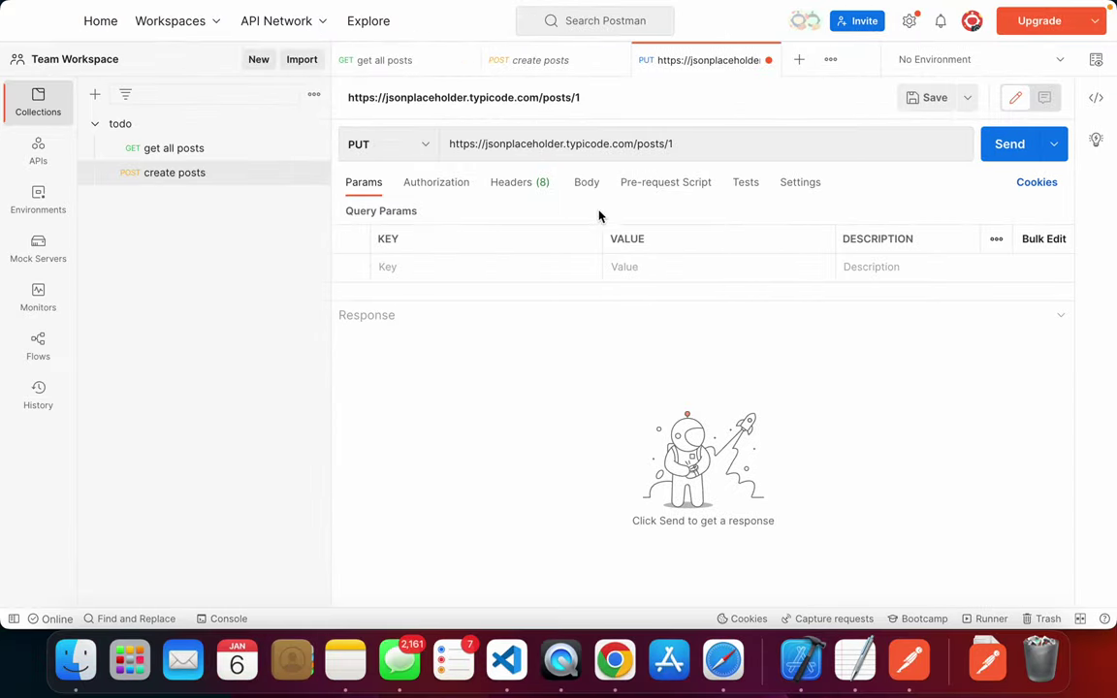
pyautogui.click(586, 183)
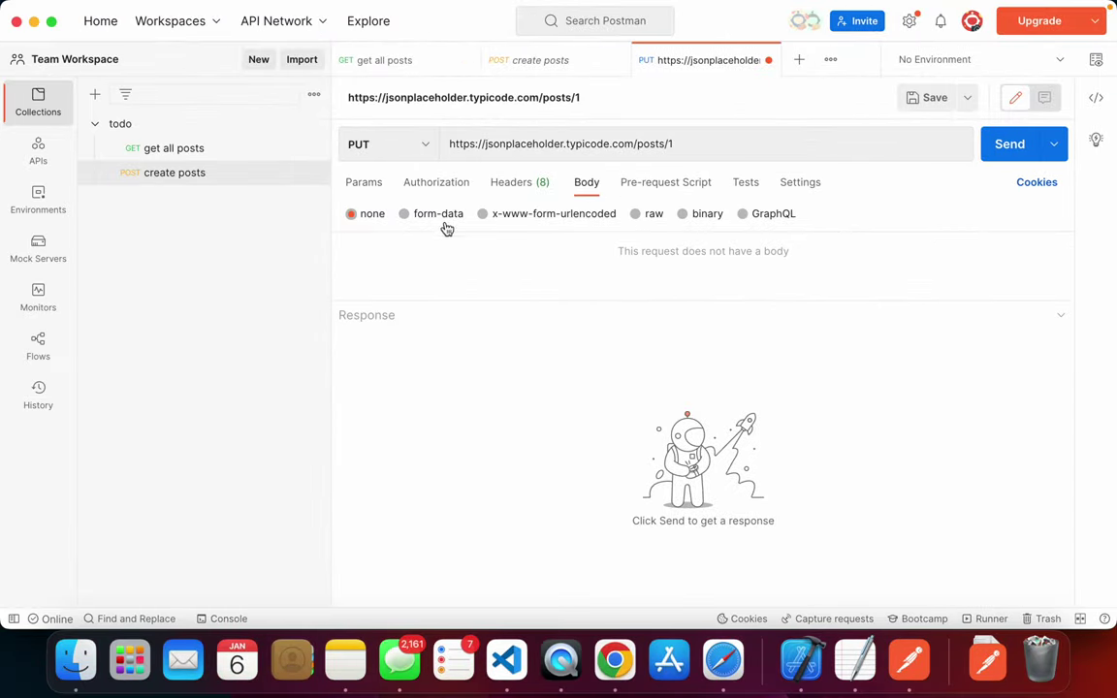
# - Fill the form-data body with the pasted id, title, body and userId fields
pyautogui.click(436, 215)
pyautogui.click(1055, 249)
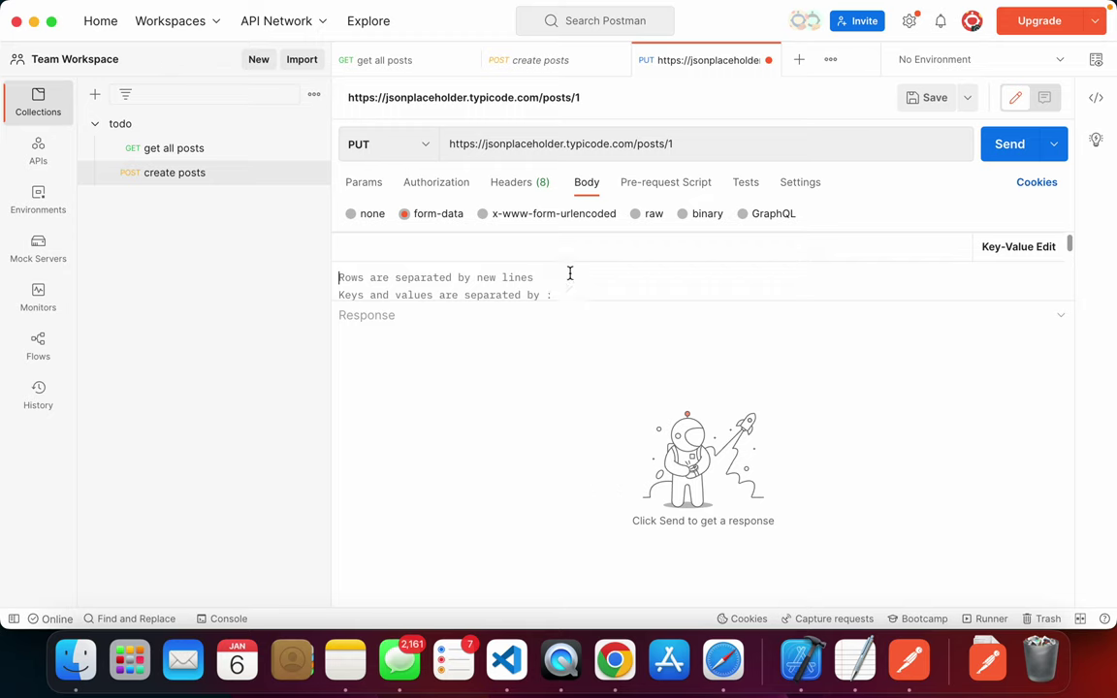
pyautogui.press('super+v')
pyautogui.moveTo(688, 302); pyautogui.dragTo(672, 407)
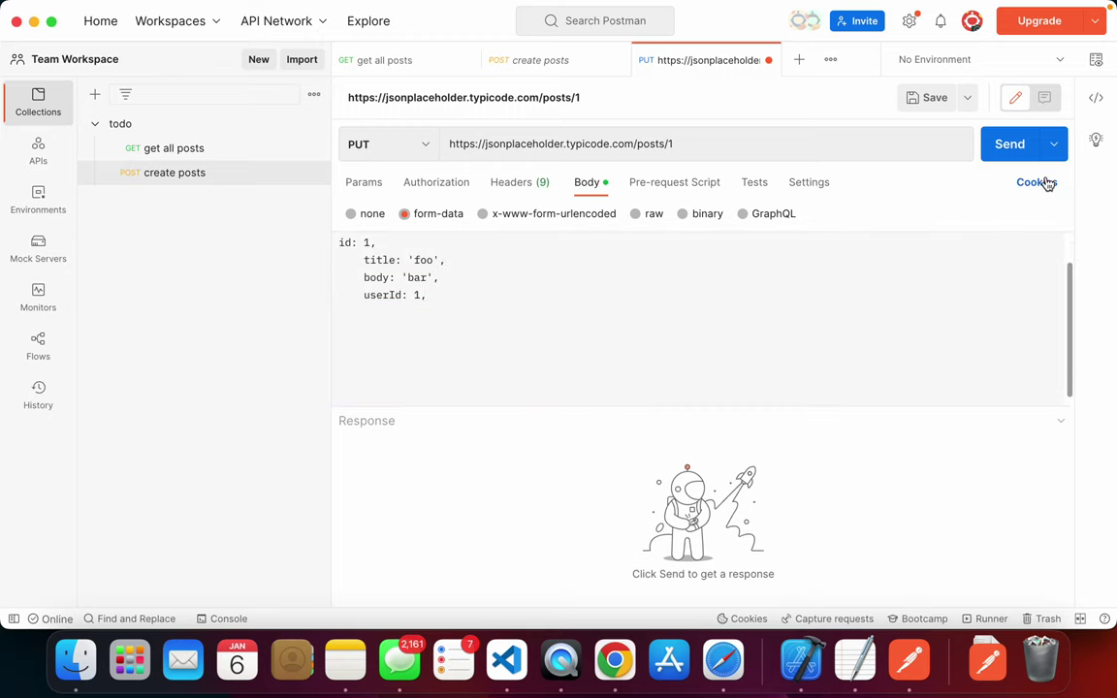
pyautogui.scroll(2, 466, 267)
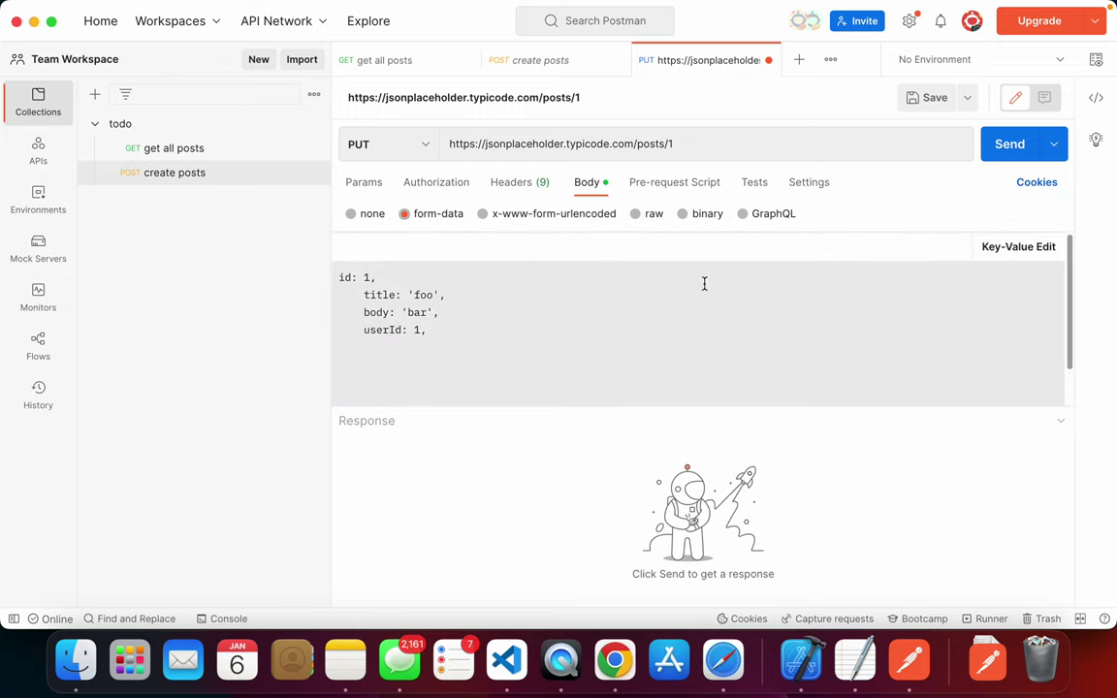
pyautogui.click(1025, 248)
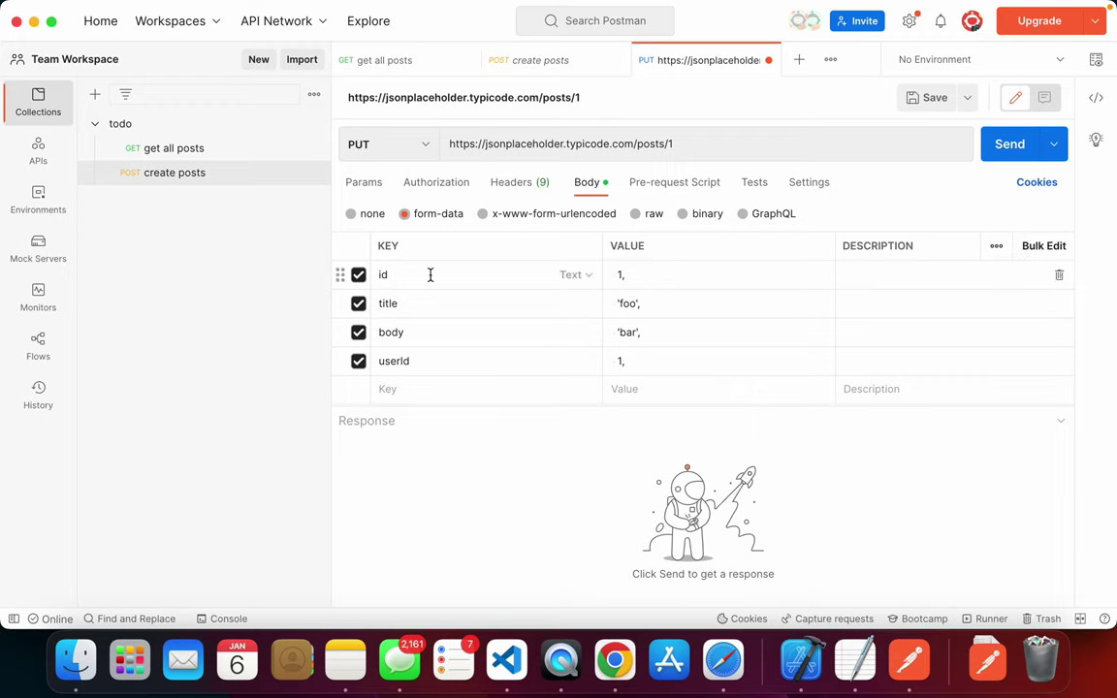
# - Send the PUT request, inspect the 200 OK response, and save it
pyautogui.click(1018, 147)
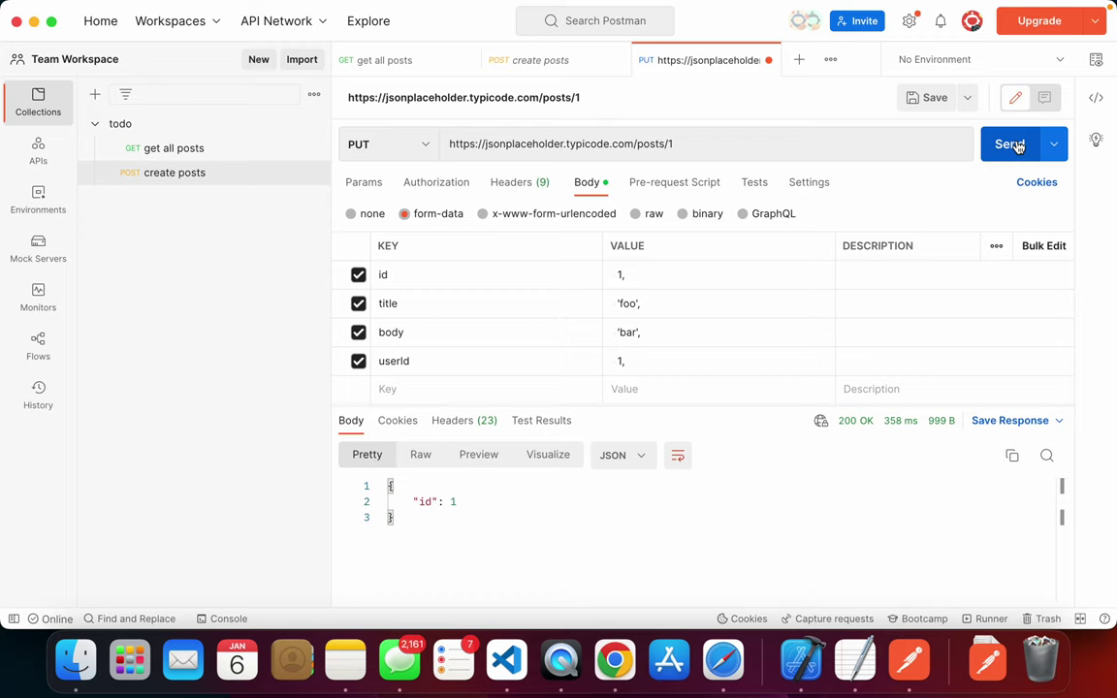
pyautogui.moveTo(839, 420); pyautogui.dragTo(887, 420)
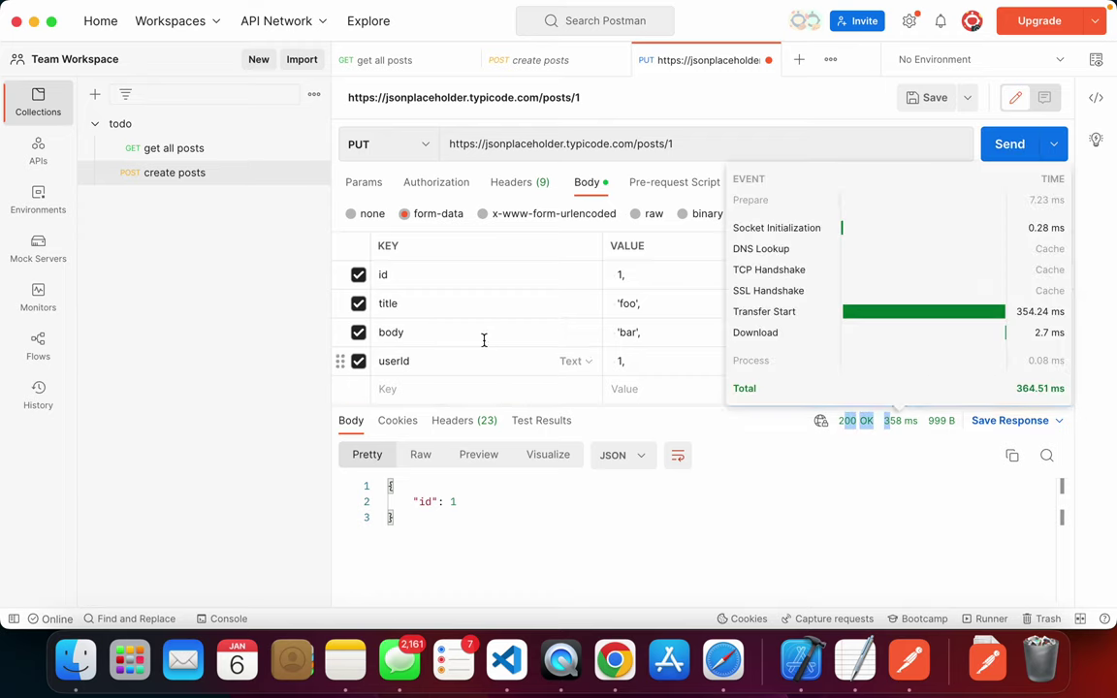
pyautogui.click(858, 423)
pyautogui.moveTo(863, 427)
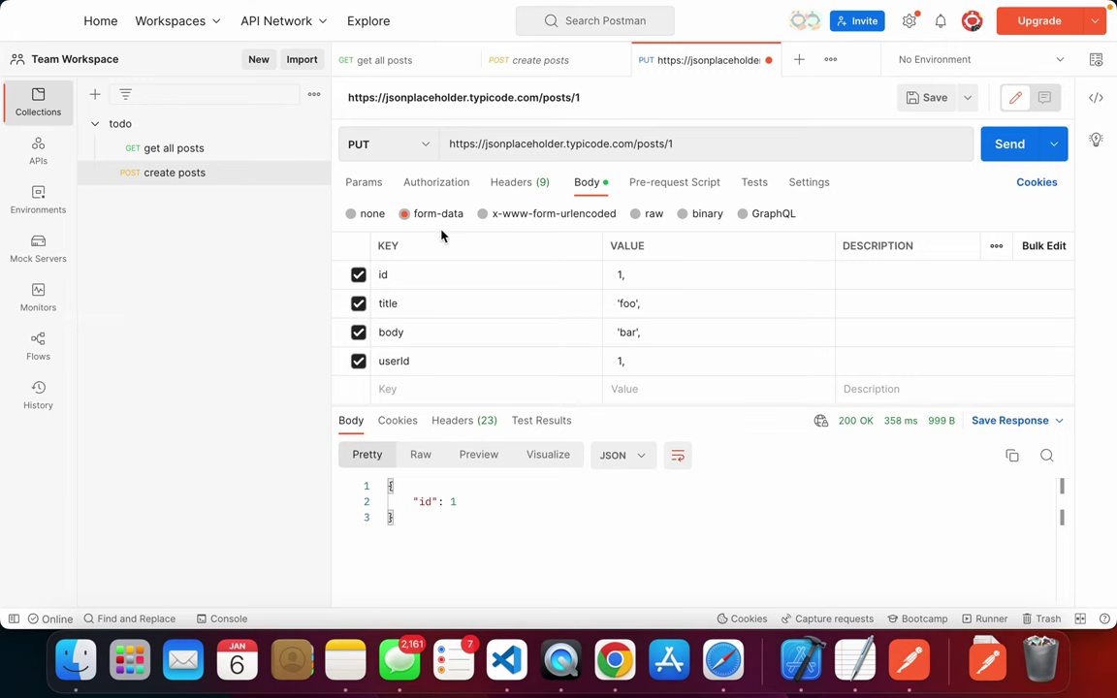
pyautogui.press('super+Tab')
pyautogui.press('super+Tab')
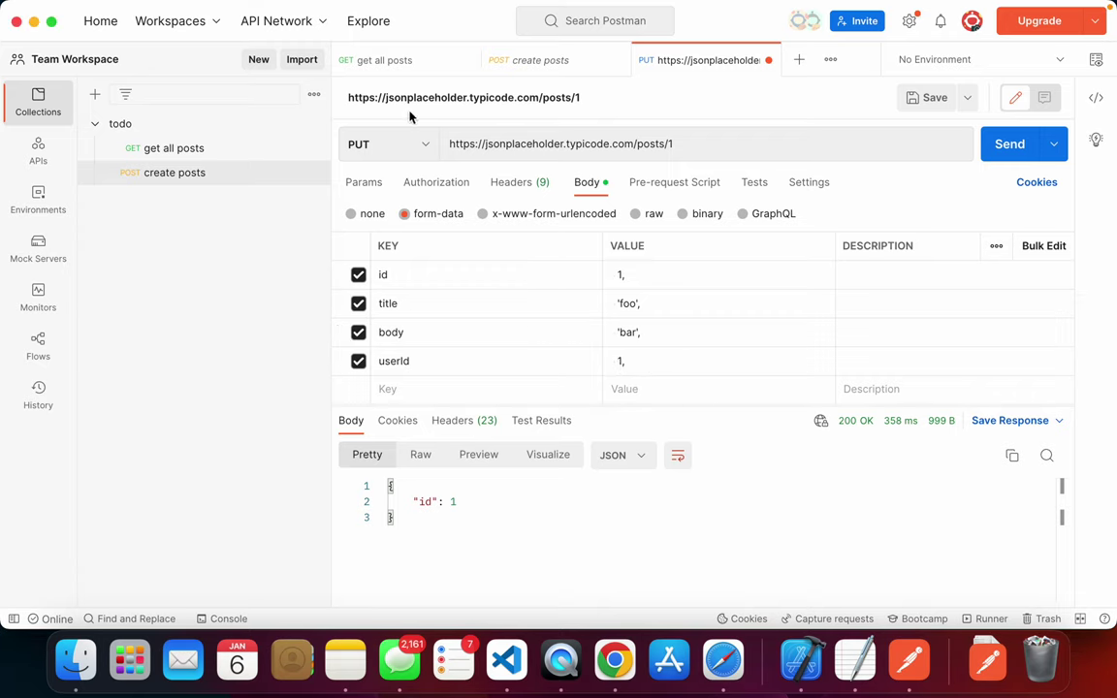
pyautogui.press('super+s')
# - Save the PUT request into todo, close the create posts and get all posts tabs, and add a blank tab
pyautogui.click(731, 562)
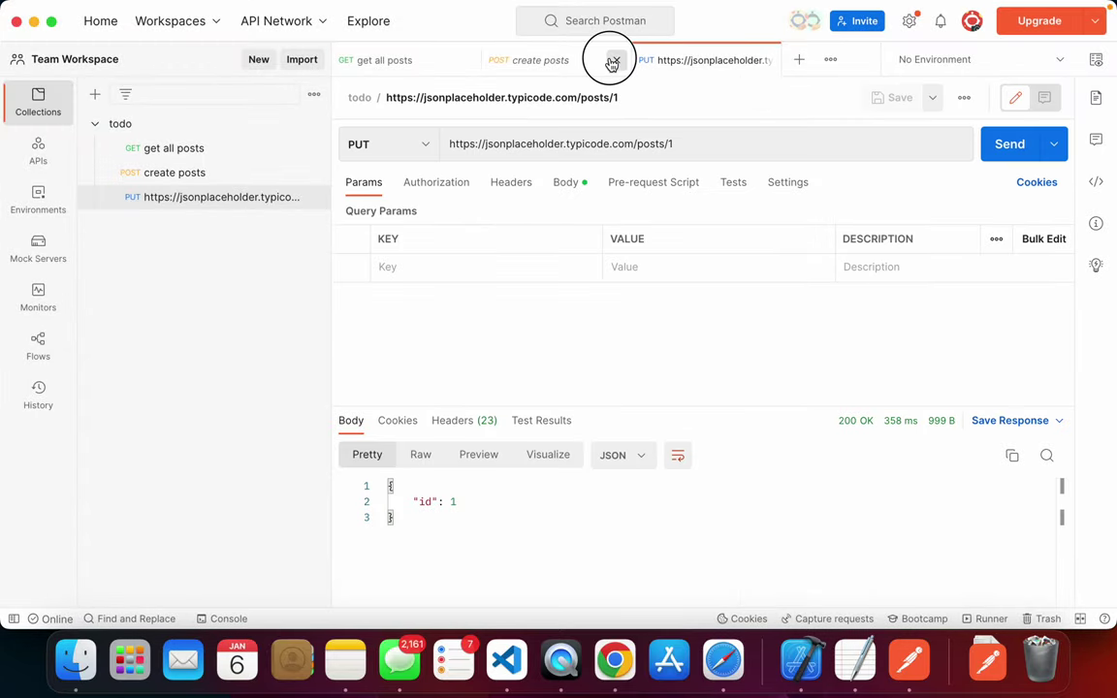
pyautogui.click(611, 61)
pyautogui.click(464, 60)
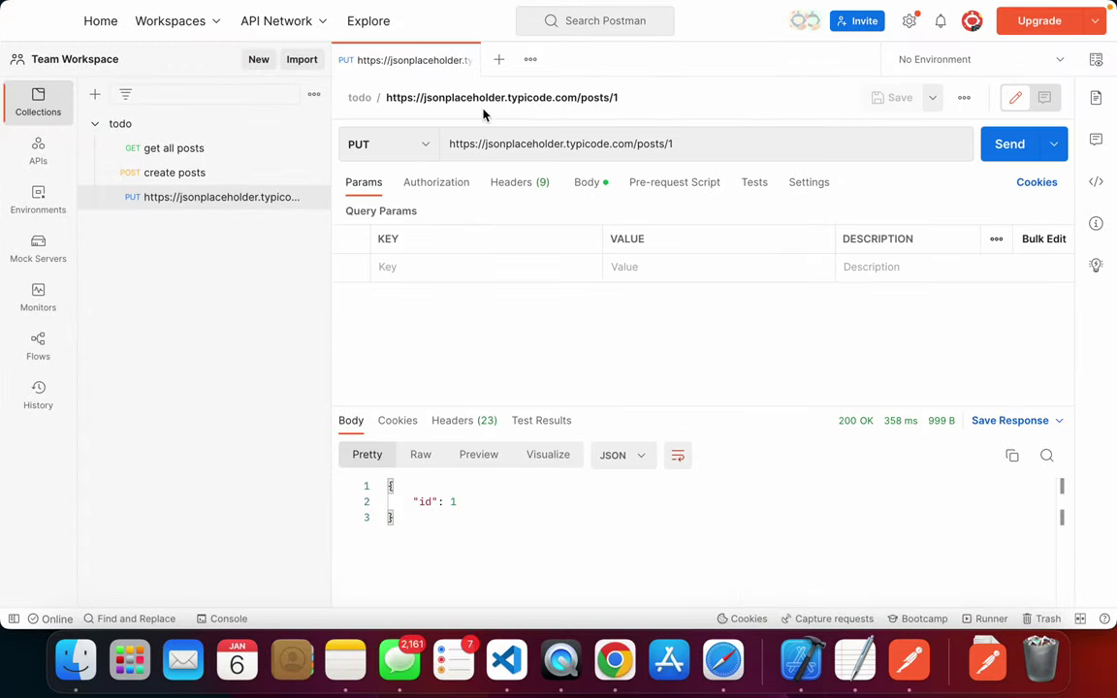
pyautogui.click(498, 60)
pyautogui.click(394, 68)
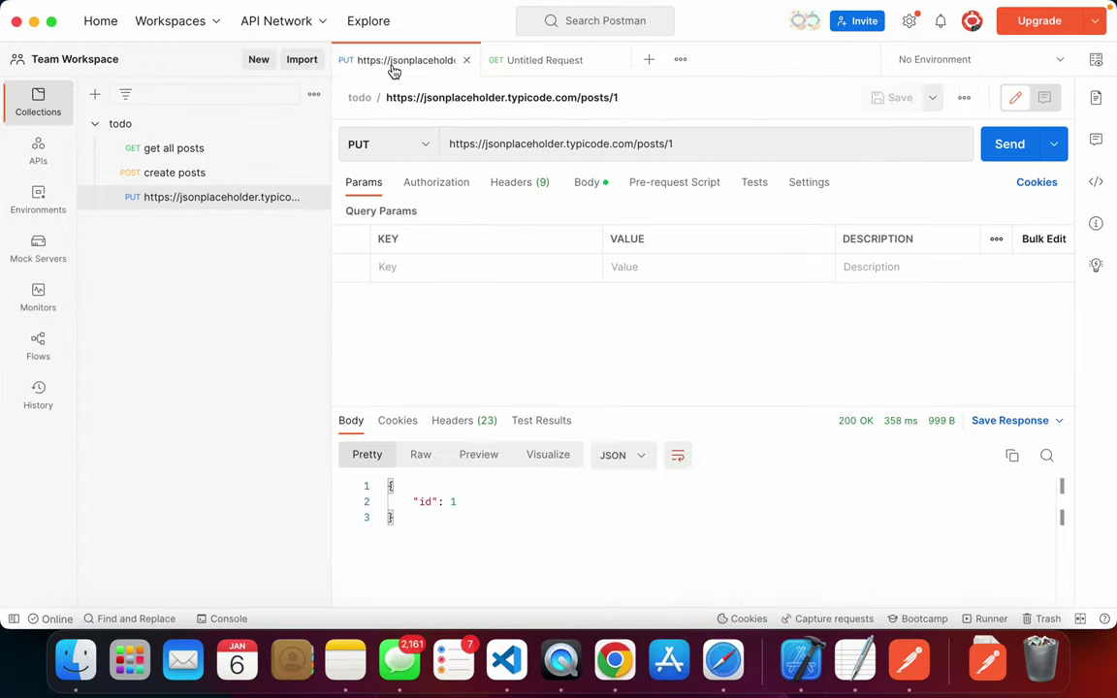
# - Copy the posts/1 URL from the JSONPlaceholder guide's DELETE example into the untitled request
pyautogui.press('super+Tab')
pyautogui.press('super+Tab')
pyautogui.scroll(-5, 553, 306)
pyautogui.scroll(-4, 558, 312)
pyautogui.scroll(-5, 600, 273)
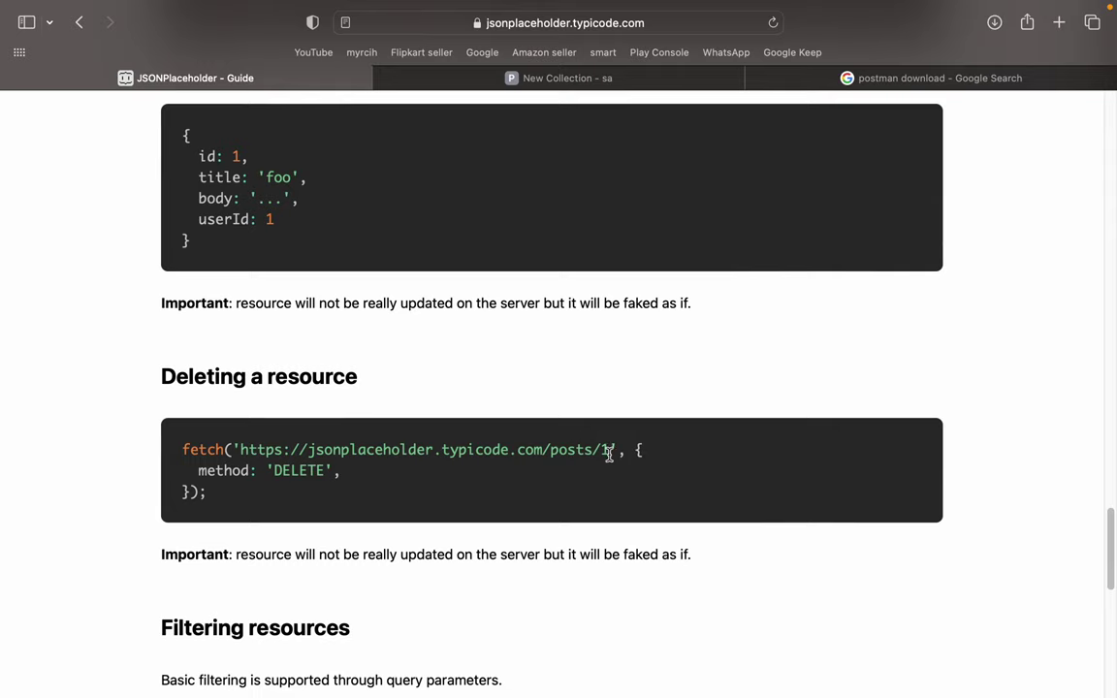
pyautogui.moveTo(609, 451); pyautogui.dragTo(236, 448)
pyautogui.press('super+c')
pyautogui.press('super+Tab')
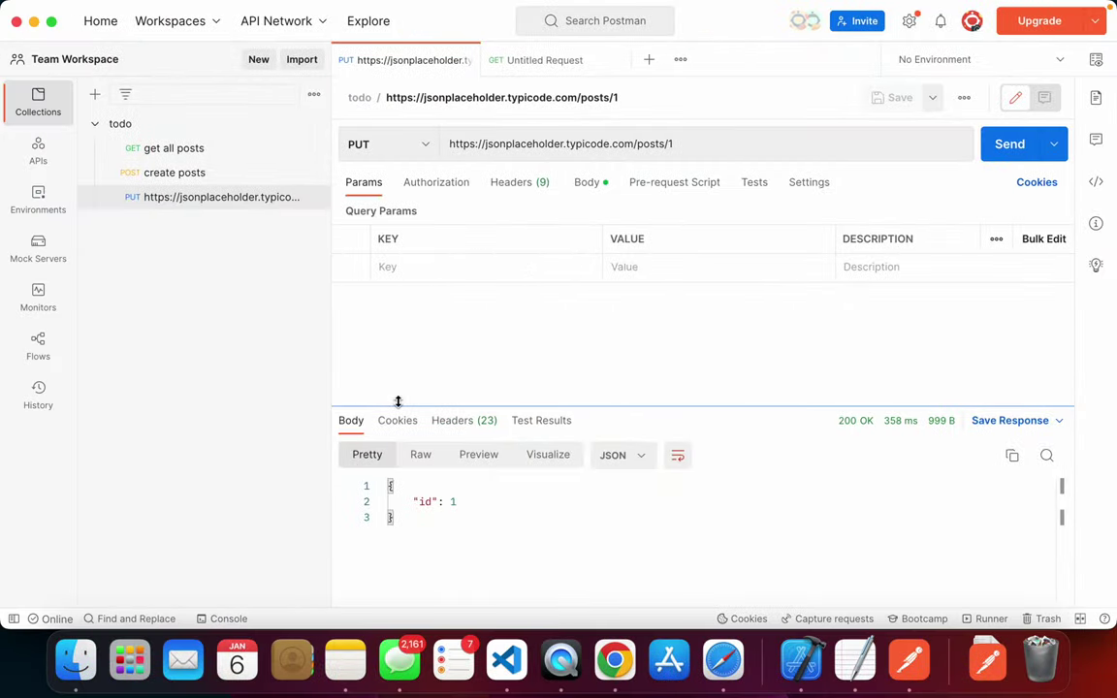
pyautogui.click(564, 60)
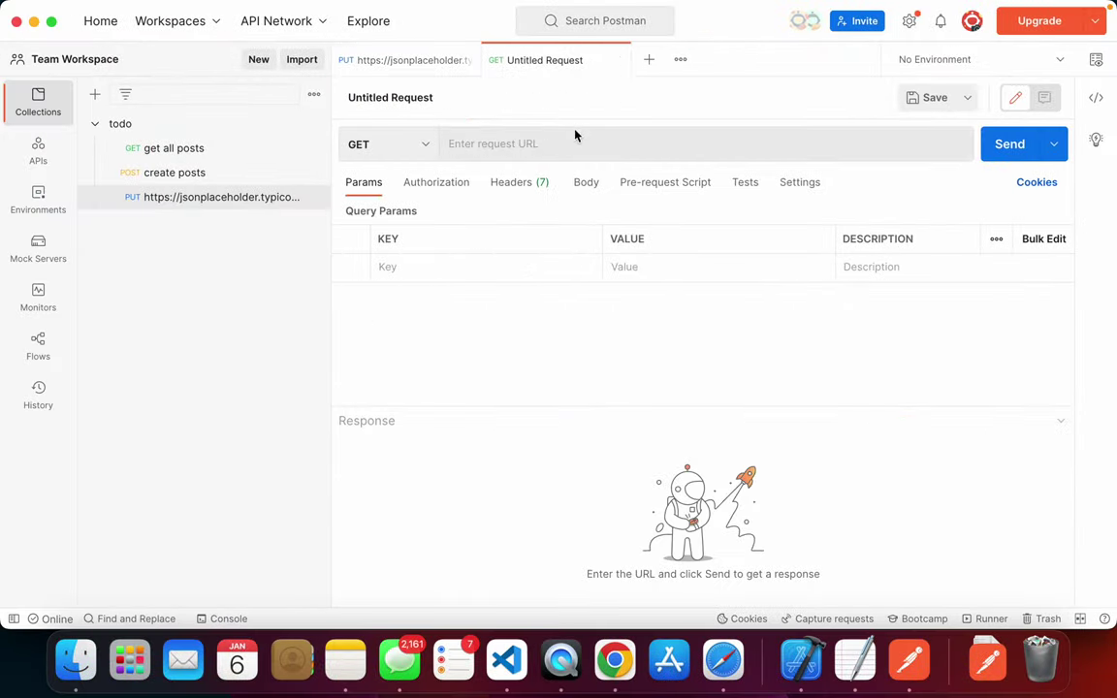
# - Paste the posts/1 URL into the new untitled request
pyautogui.click(546, 145)
pyautogui.press('super+v')
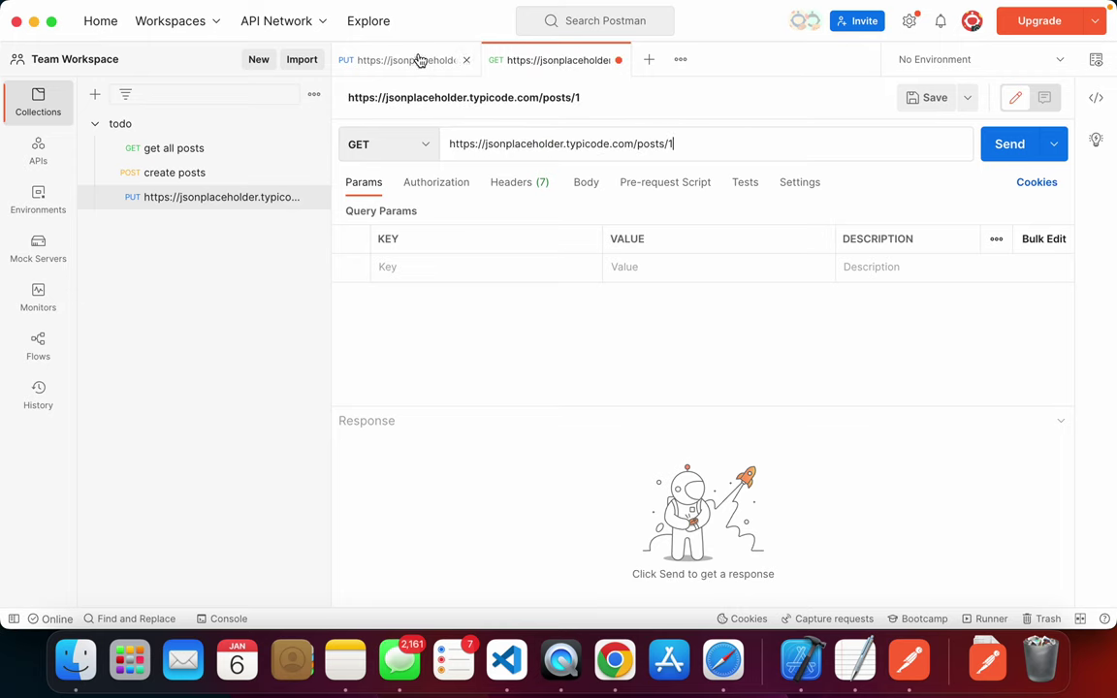
pyautogui.click(419, 60)
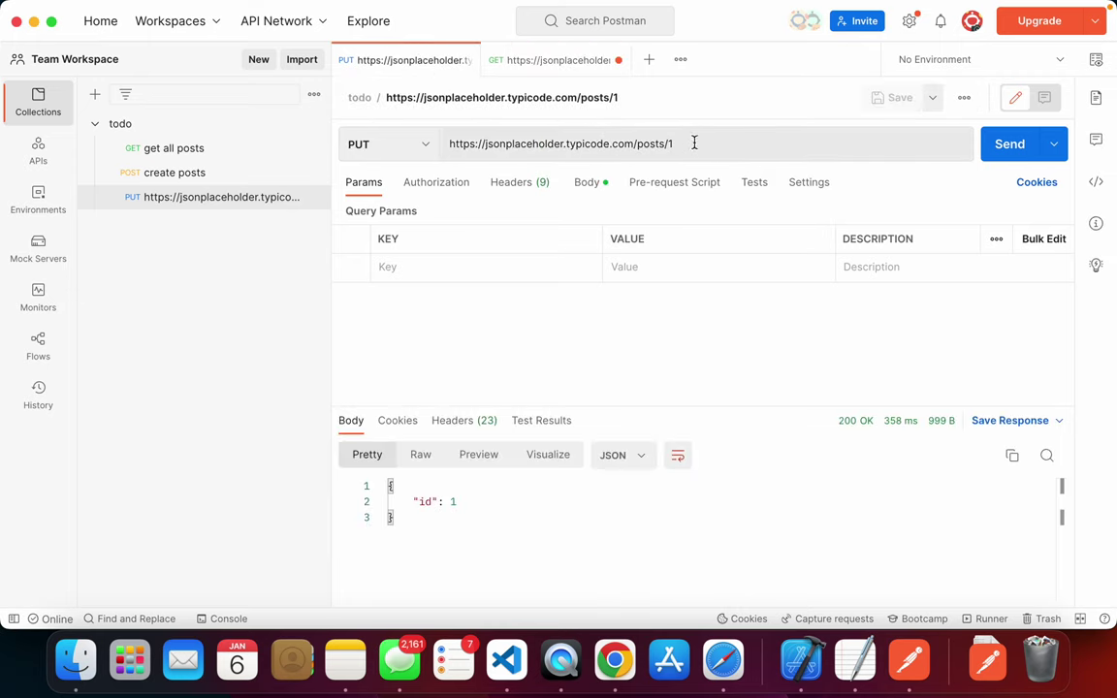
pyautogui.moveTo(693, 143); pyautogui.dragTo(424, 145)
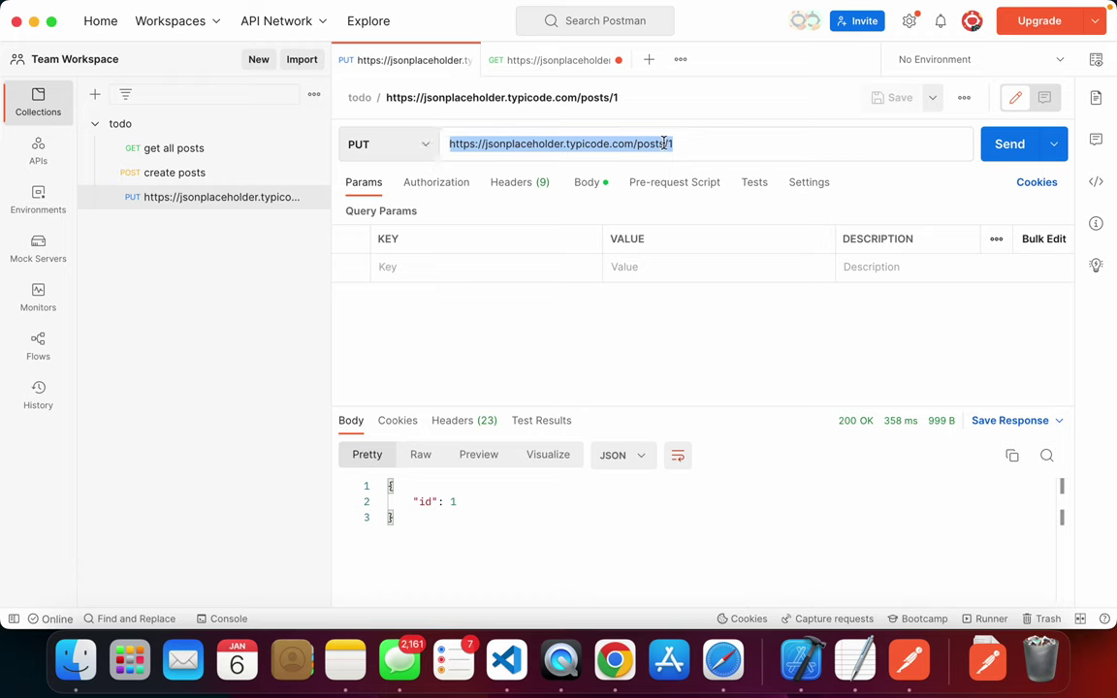
pyautogui.click(706, 145)
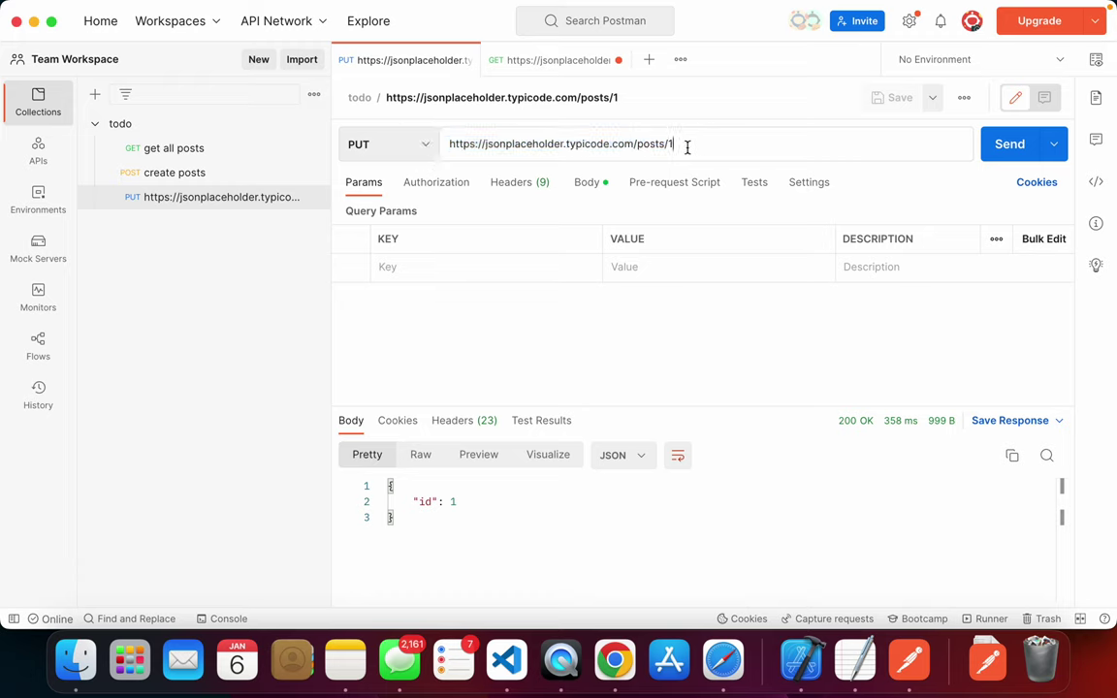
# - Switch the request method to DELETE and save it into the todo collection
pyautogui.click(559, 58)
pyautogui.click(393, 144)
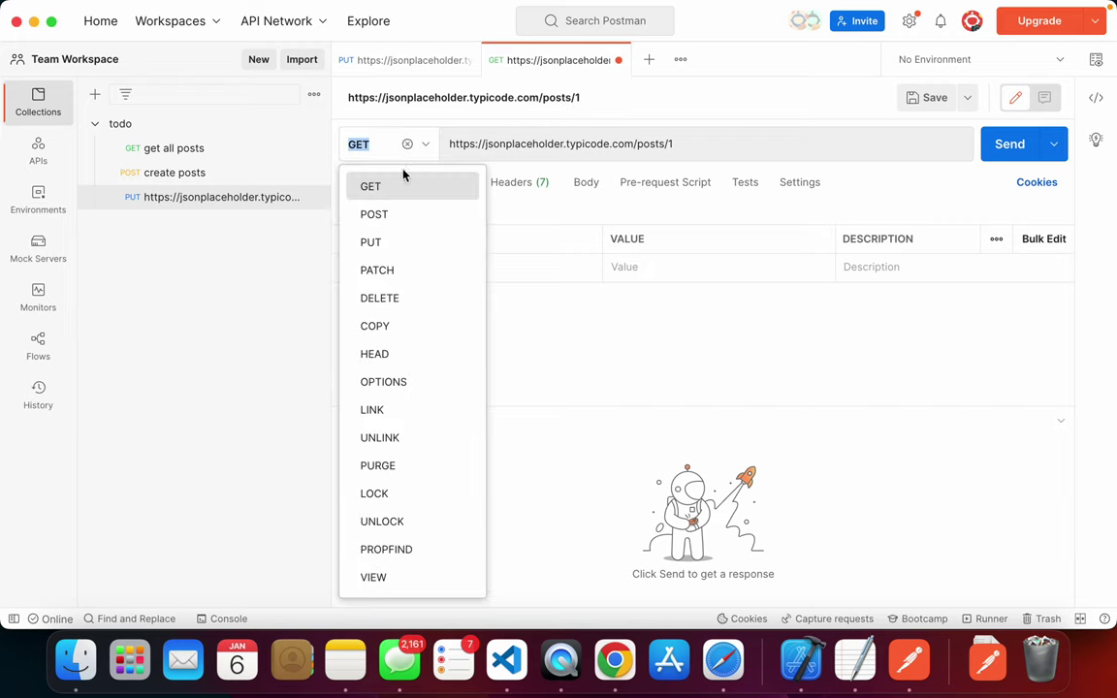
pyautogui.click(405, 298)
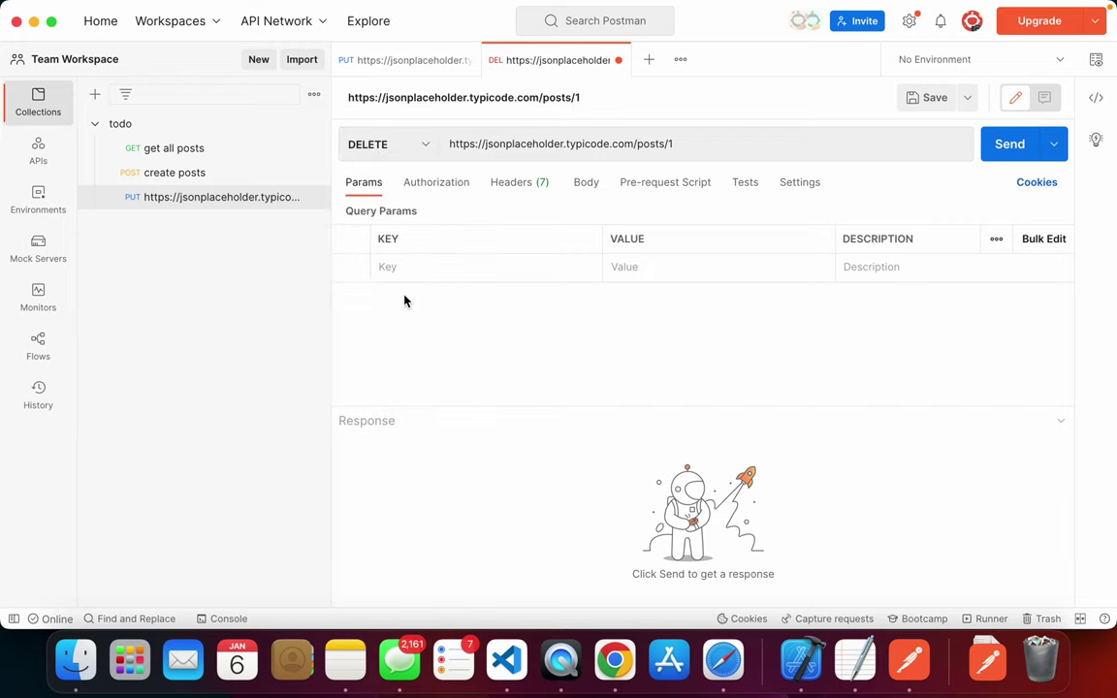
pyautogui.click(704, 137)
pyautogui.tripleClick(704, 136)
pyautogui.click(720, 145)
pyautogui.press('super+s')
pyautogui.click(715, 568)
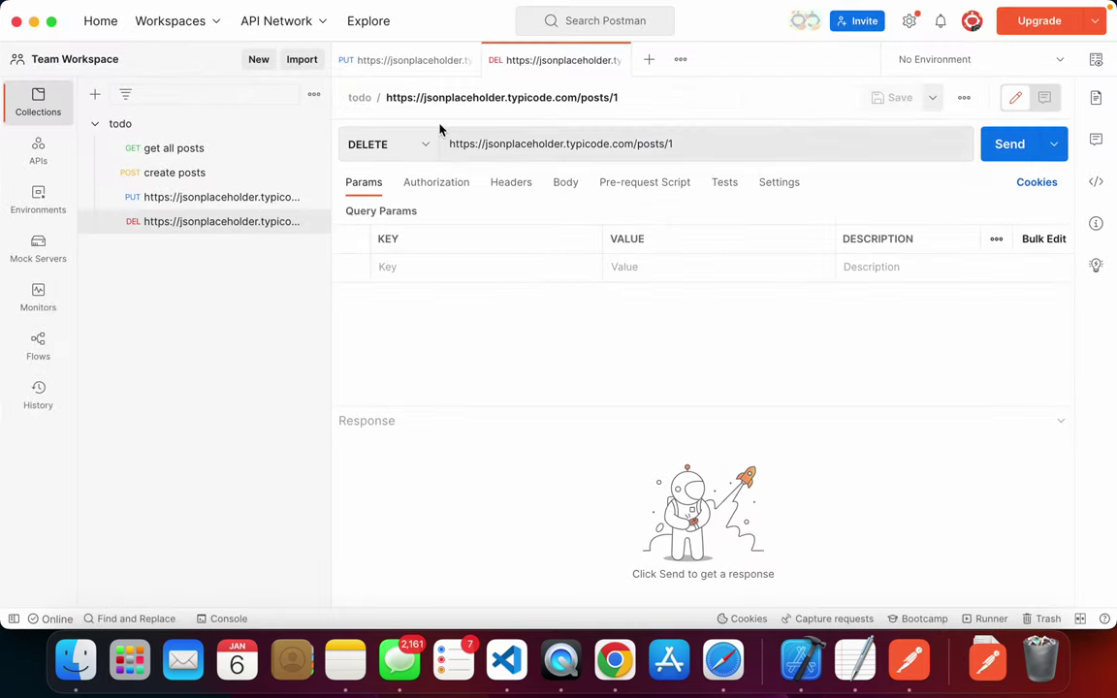
# - Send the DELETE request for post 1, getting 200 OK with an empty body, and compare with the PUT URL
pyautogui.click(405, 64)
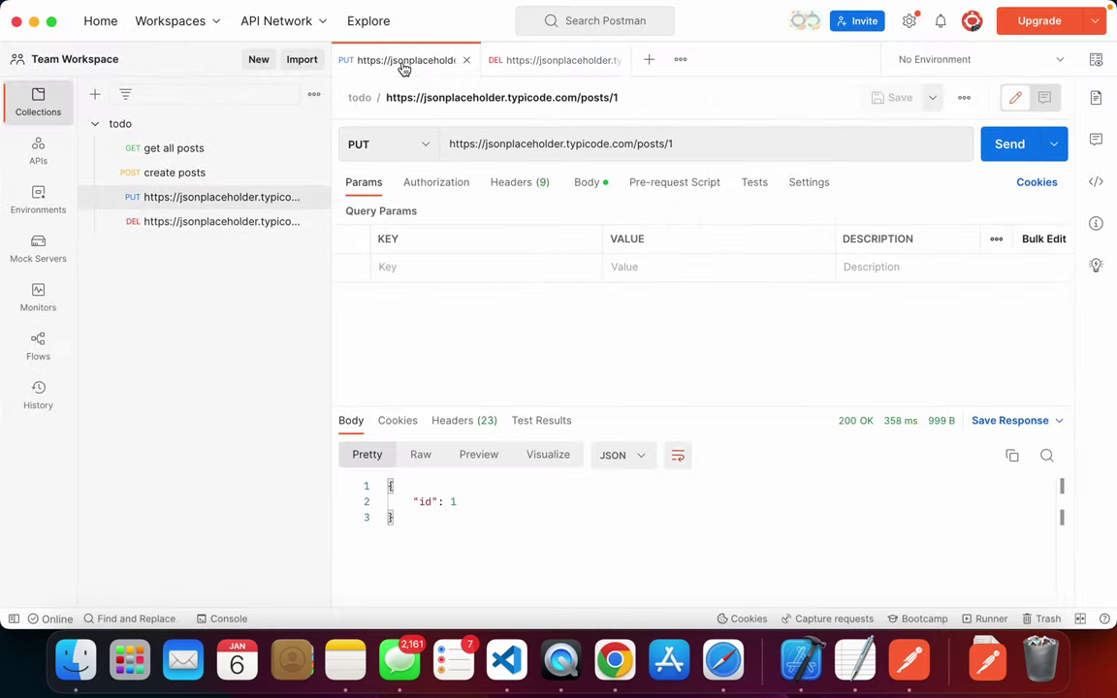
pyautogui.click(552, 64)
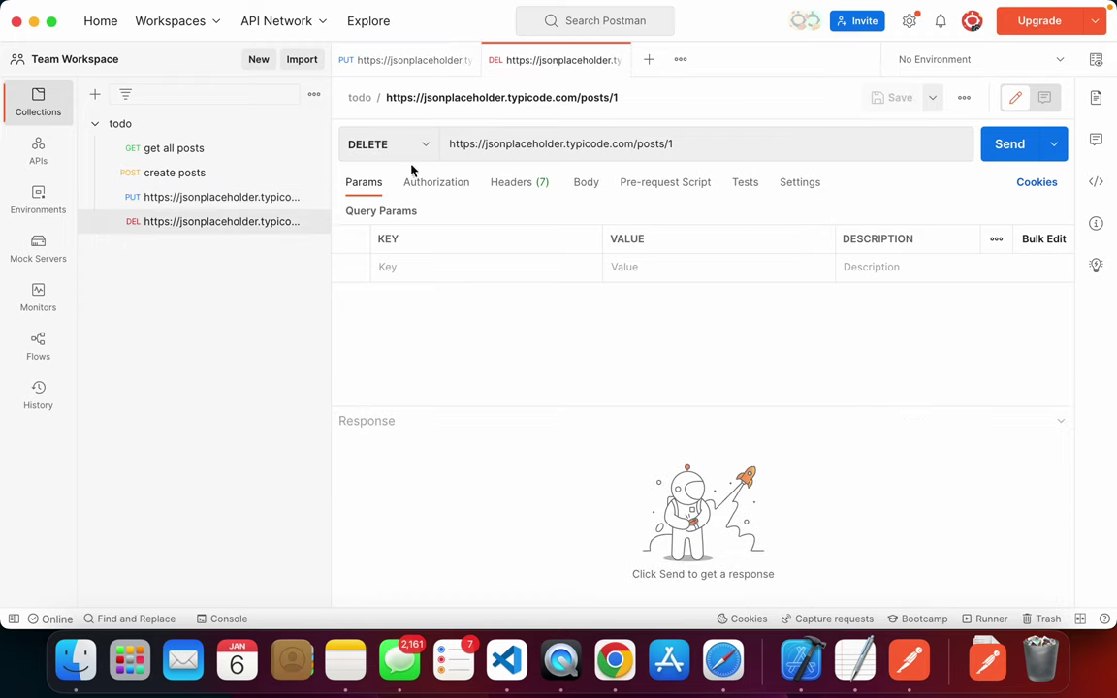
pyautogui.click(1004, 148)
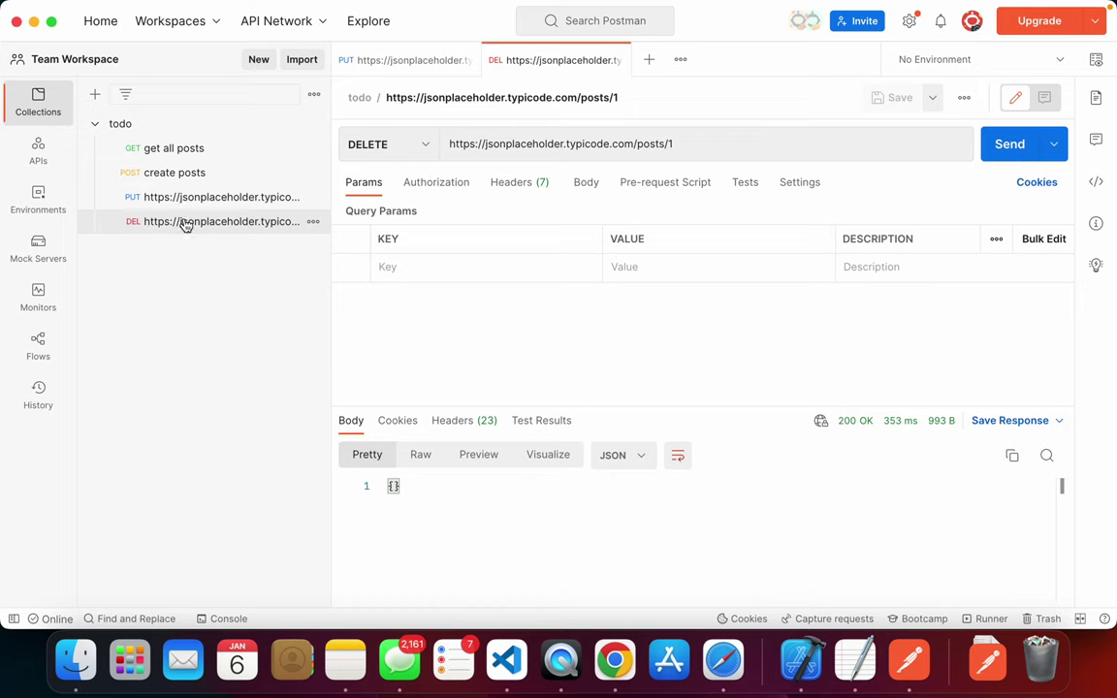
pyautogui.click(398, 66)
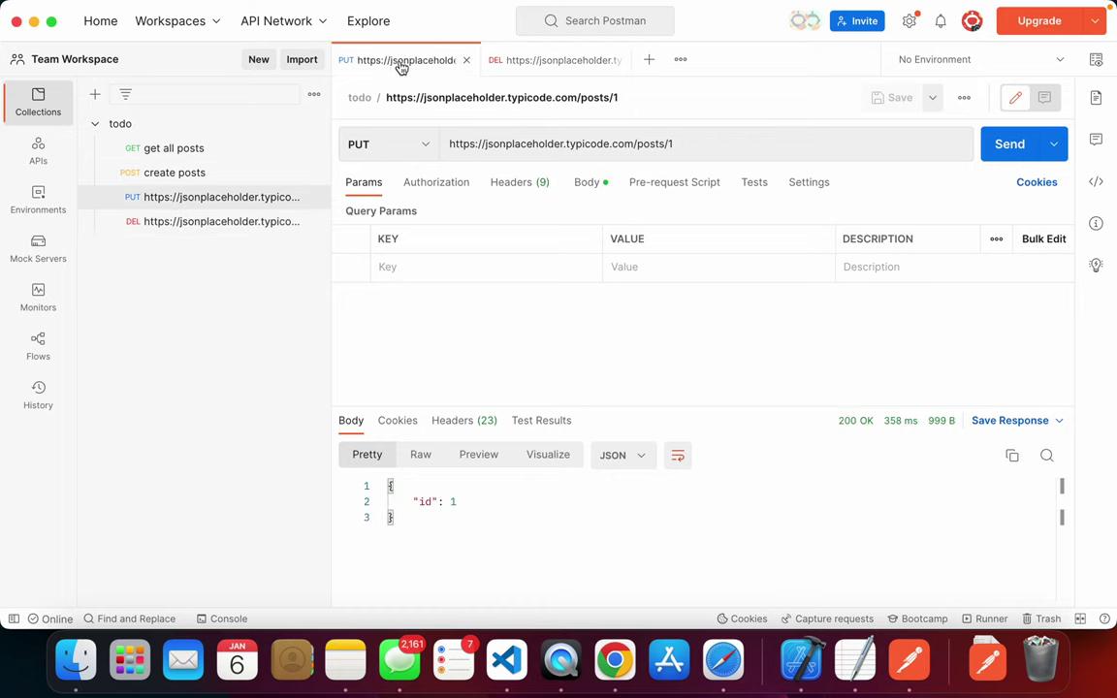
pyautogui.moveTo(698, 144); pyautogui.dragTo(659, 143)
pyautogui.click(668, 145)
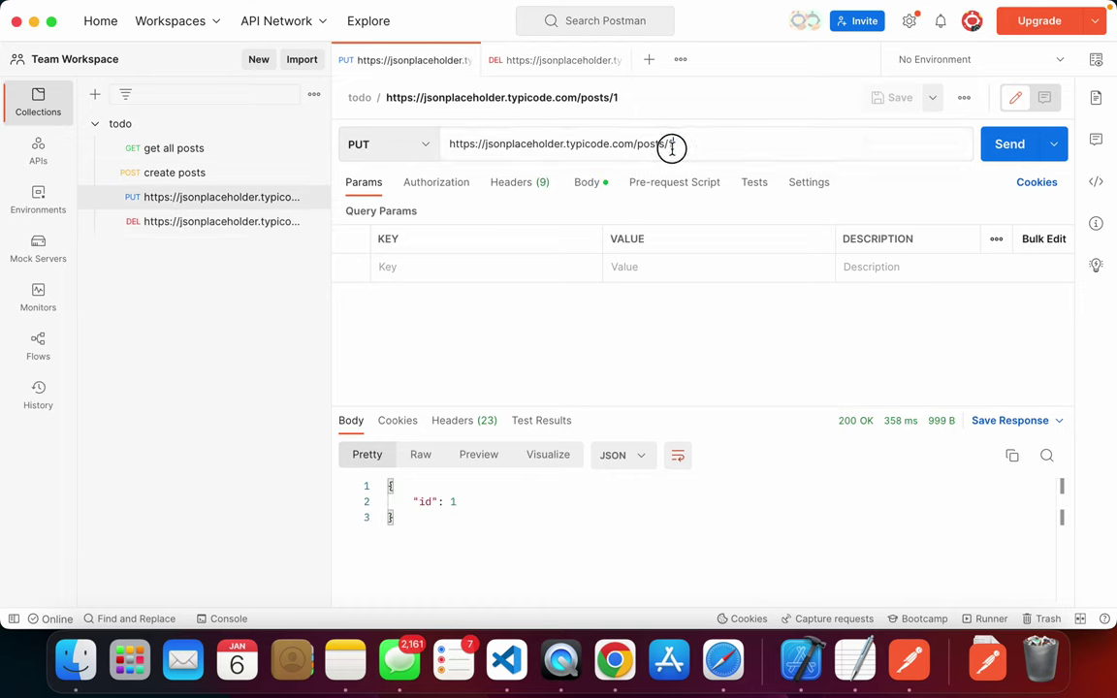
pyautogui.doubleClick(670, 145)
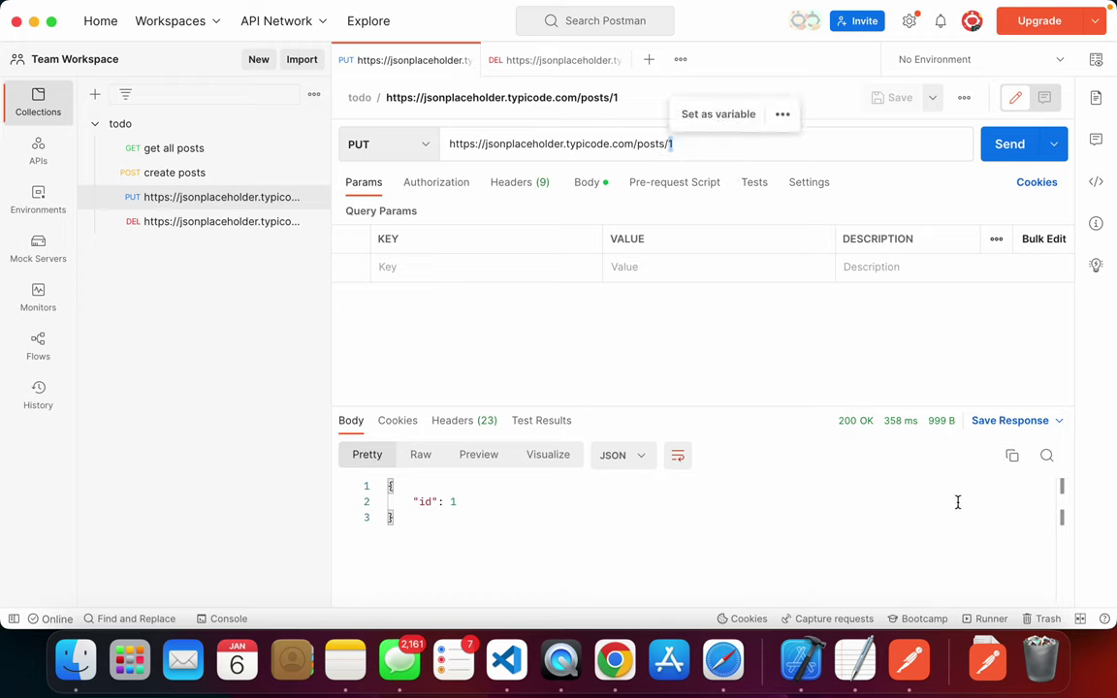
pyautogui.click(554, 60)
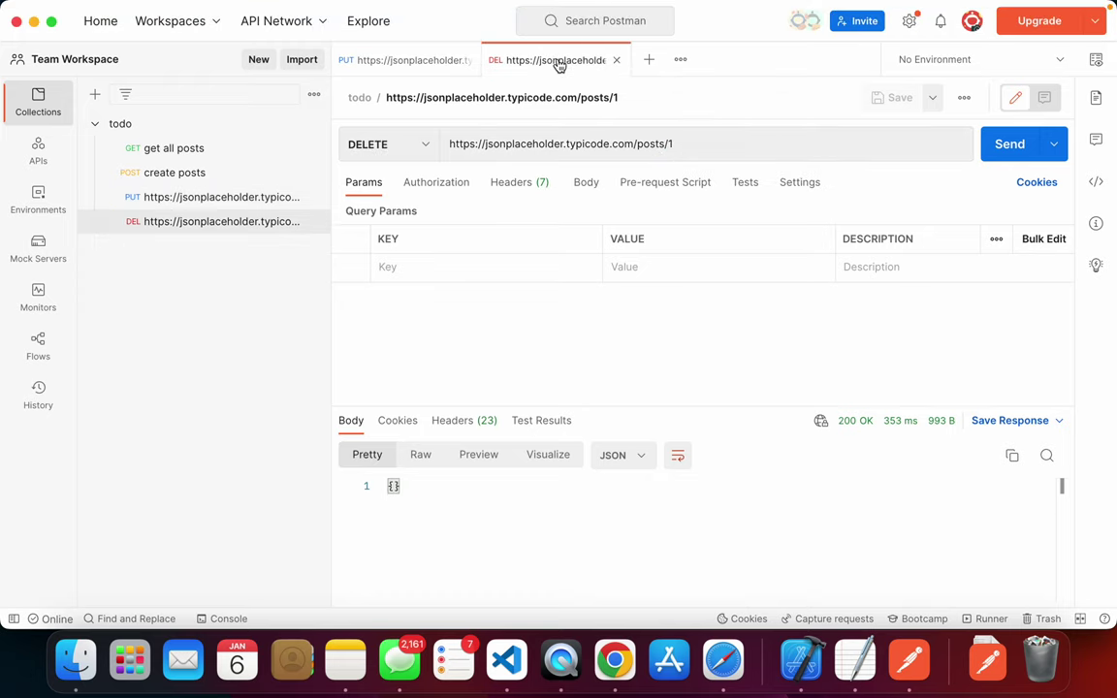
pyautogui.click(397, 62)
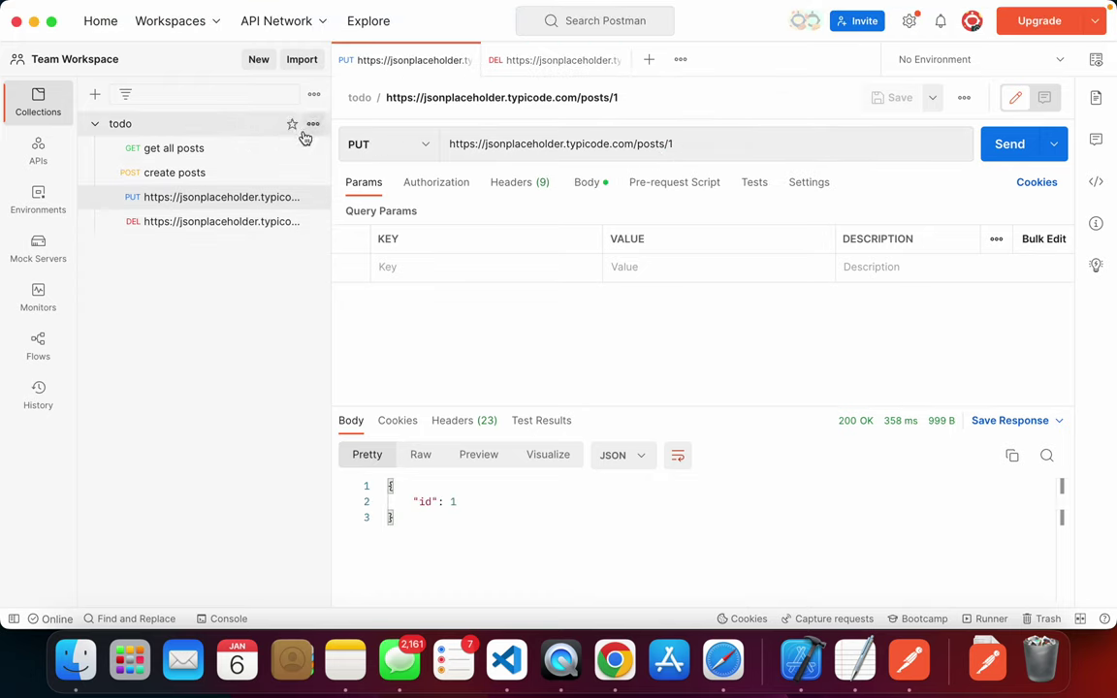
# - Open sharing for the todo collection and add the teammate's e-mail as an invitee
pyautogui.click(313, 125)
pyautogui.click(113, 309)
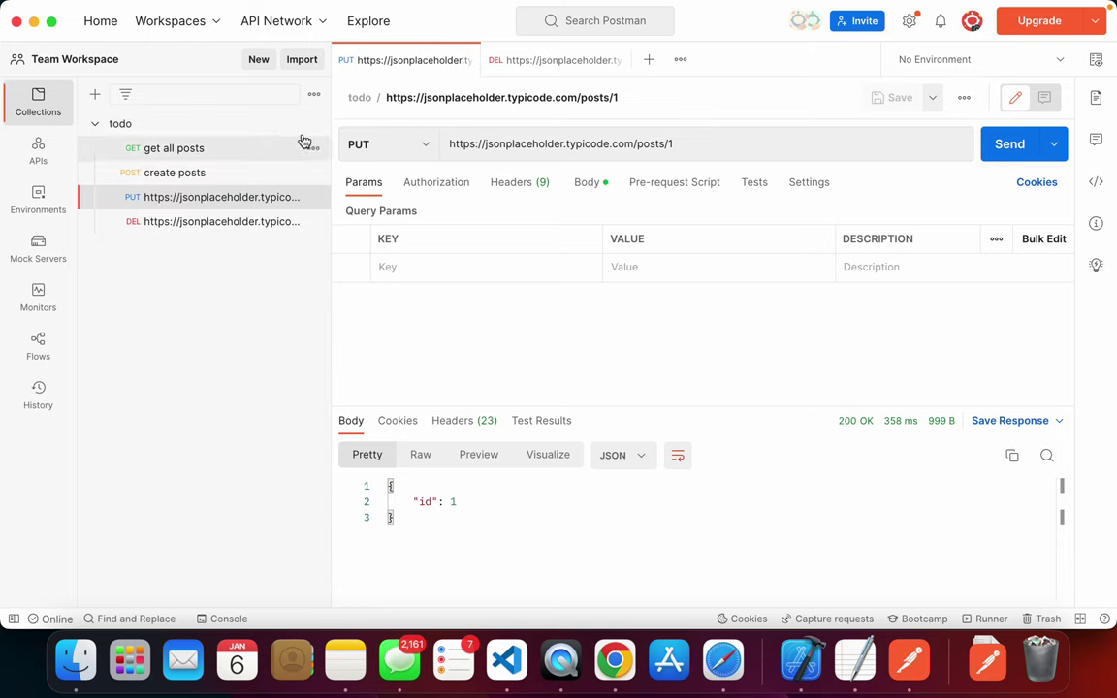
pyautogui.click(311, 124)
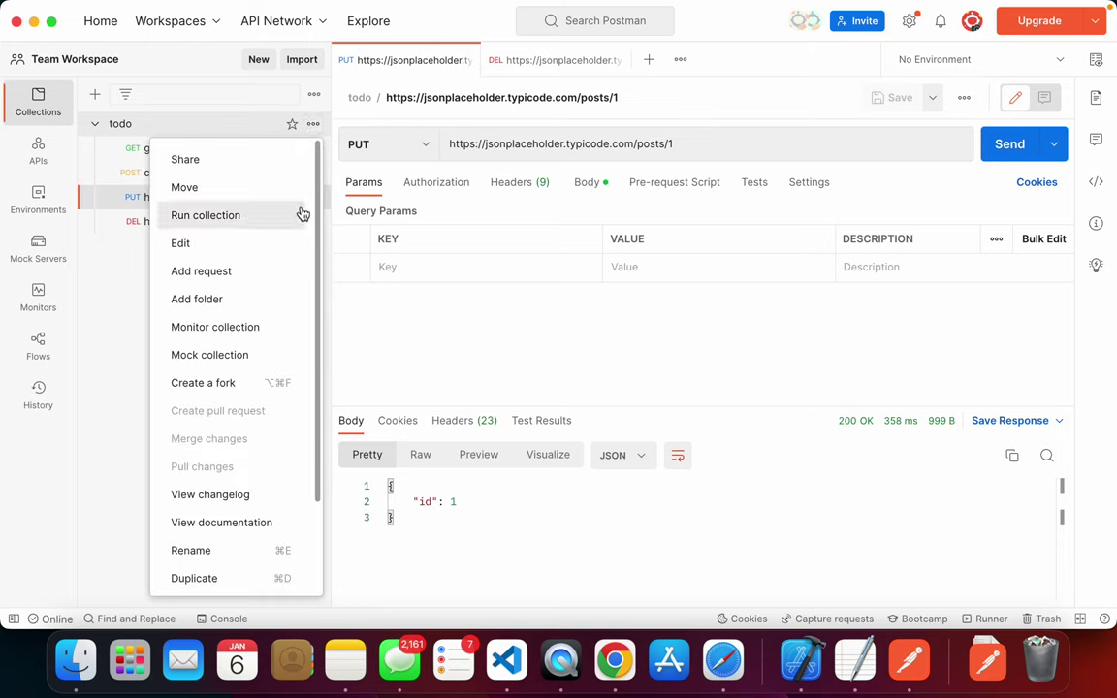
pyautogui.click(243, 168)
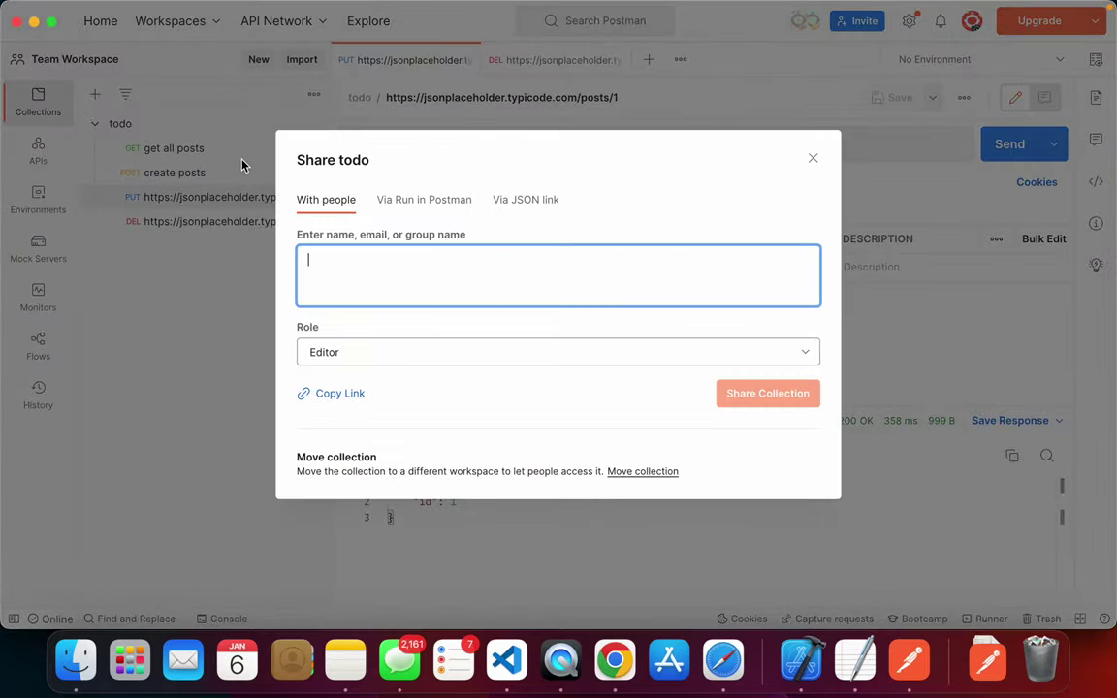
pyautogui.click(443, 268)
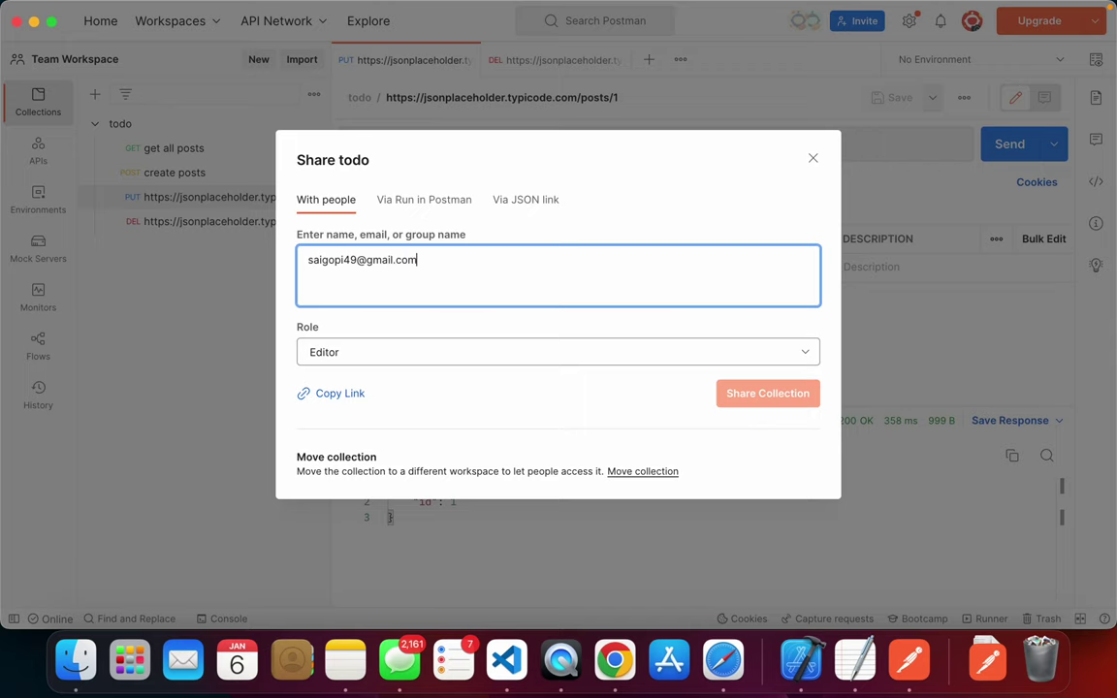
pyautogui.press('Return')
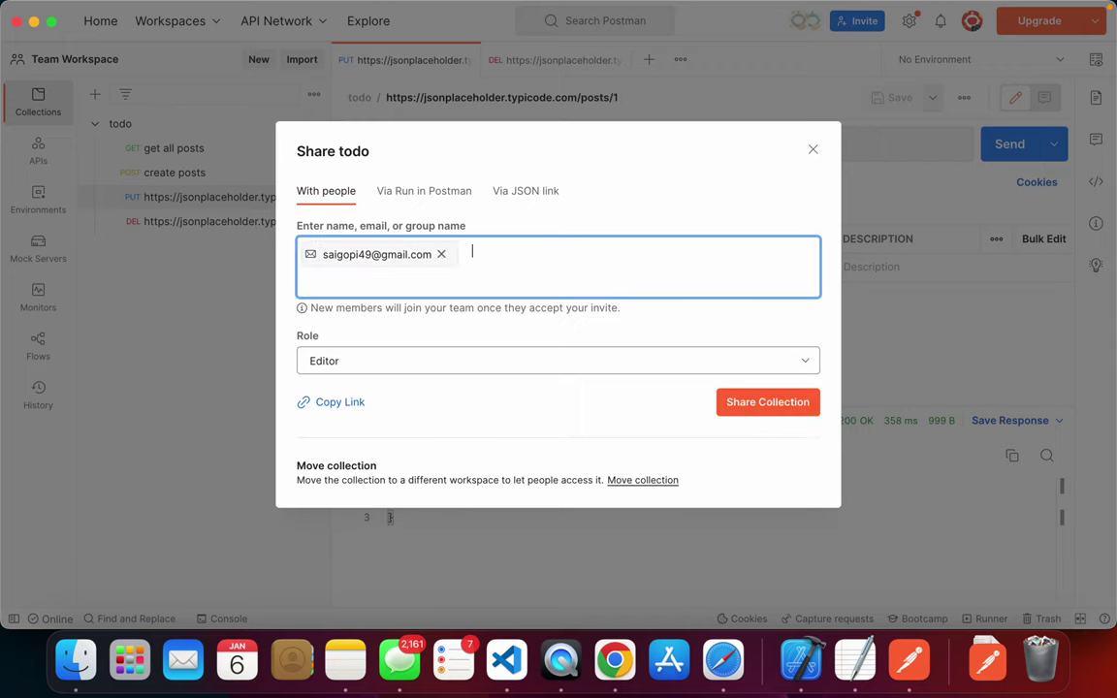
# - Keep Editor as the teammate's role and copy the collection's share link
pyautogui.click(418, 361)
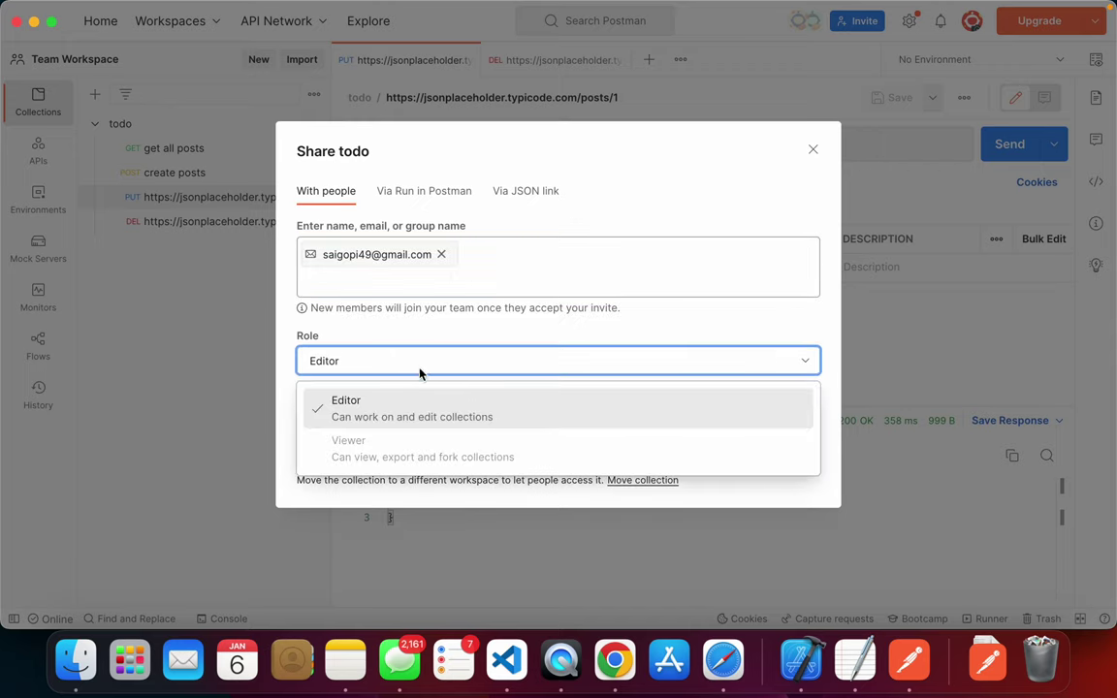
pyautogui.click(418, 407)
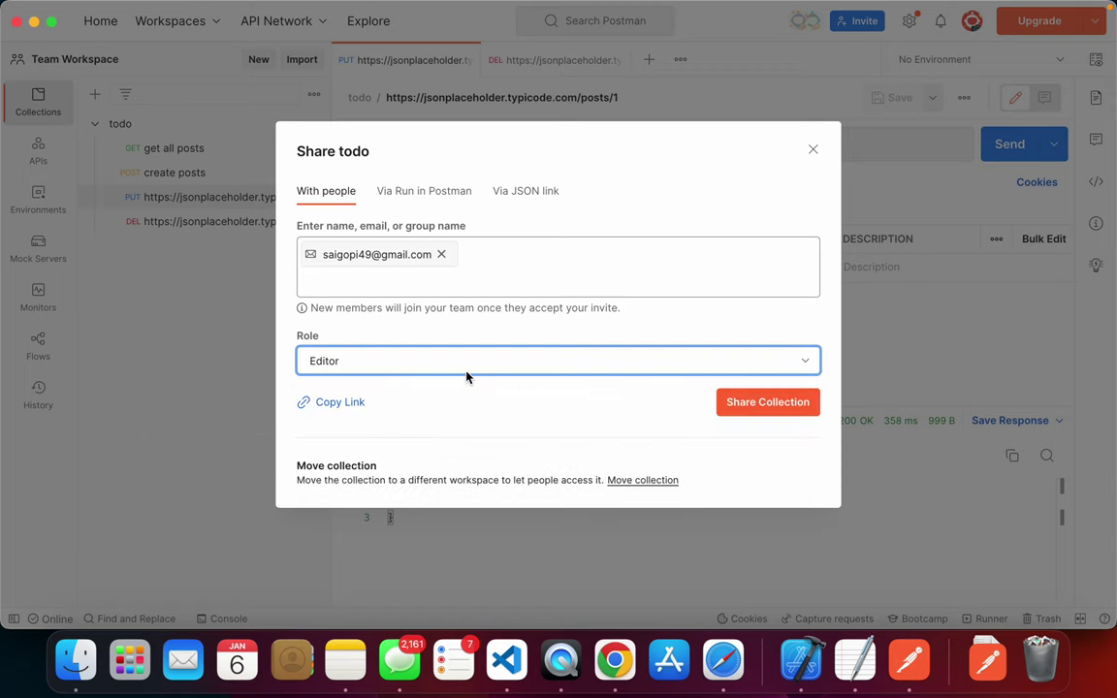
pyautogui.click(383, 360)
pyautogui.click(411, 289)
# - Copy the share link and load it in a new Safari tab
pyautogui.click(339, 403)
pyautogui.press('super+Tab')
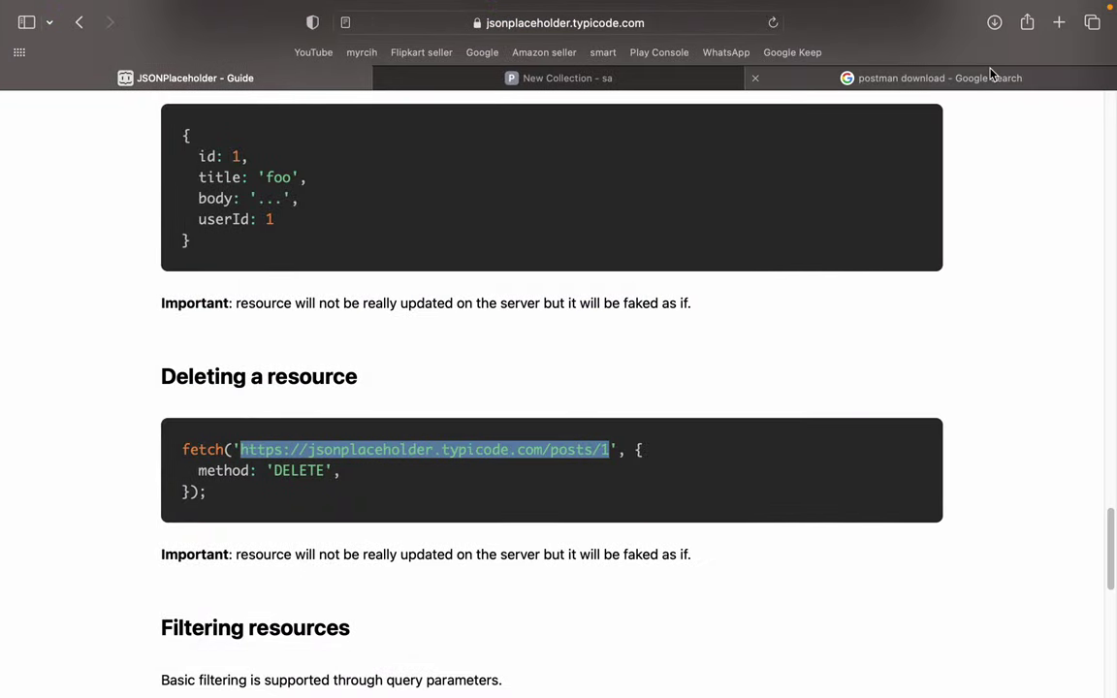
pyautogui.click(990, 74)
pyautogui.click(698, 22)
pyautogui.press('super+v')
pyautogui.press('Return')
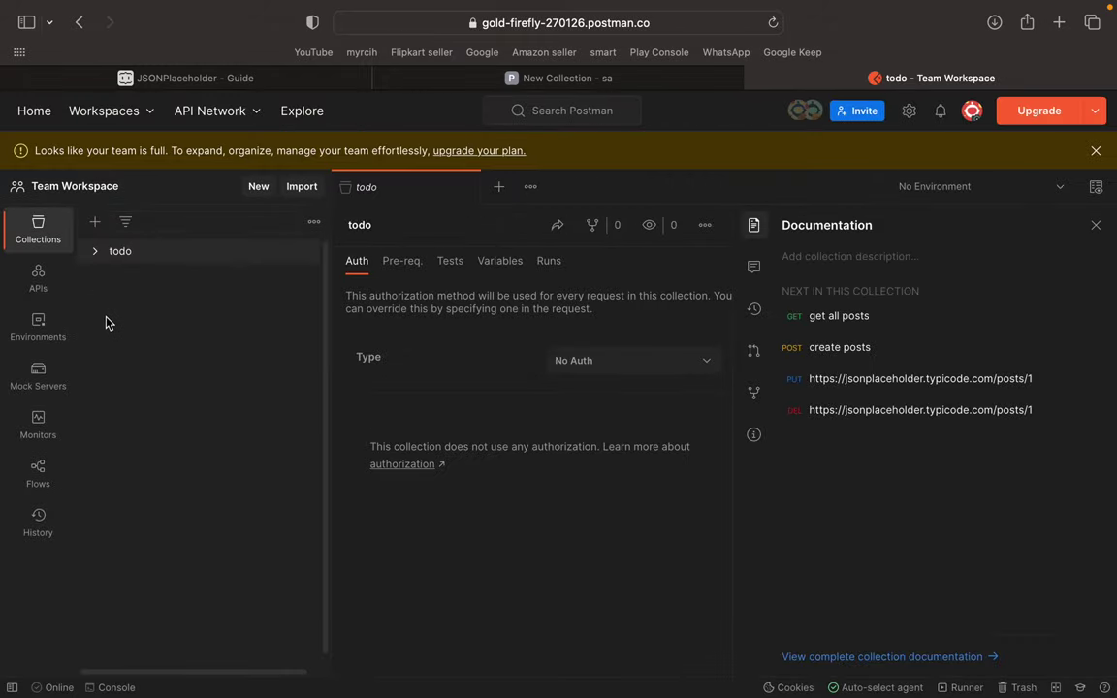
# - Browse the shared todo collection's get all posts, create posts, PUT and DELETE requests
pyautogui.click(100, 254)
pyautogui.click(175, 275)
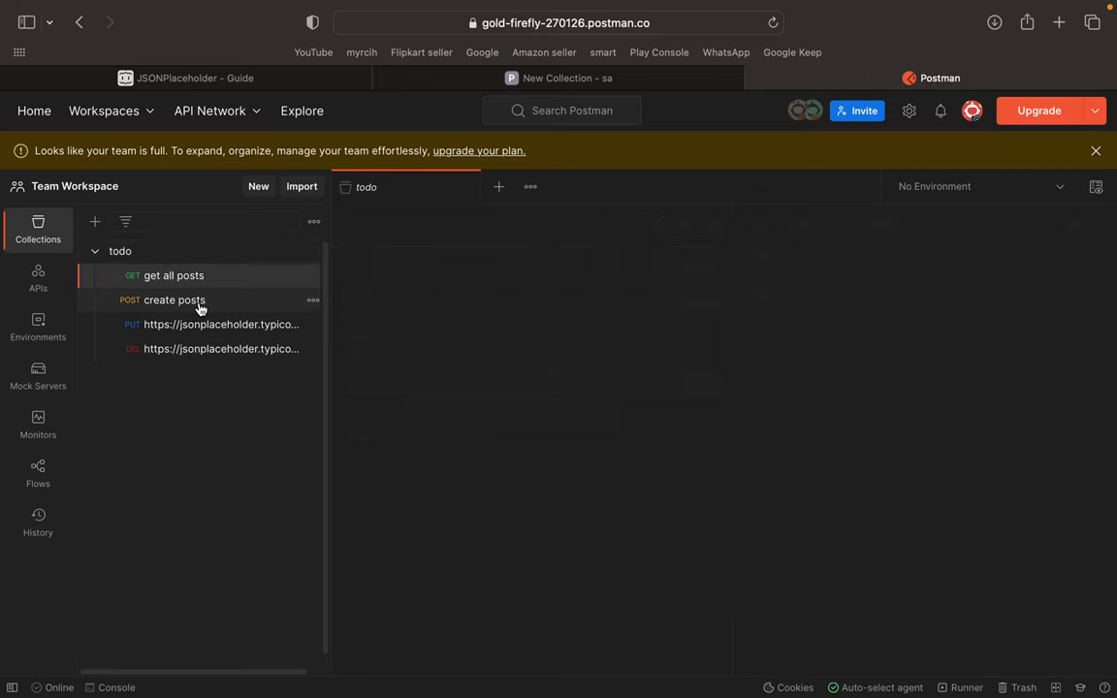
pyautogui.click(223, 302)
pyautogui.click(227, 326)
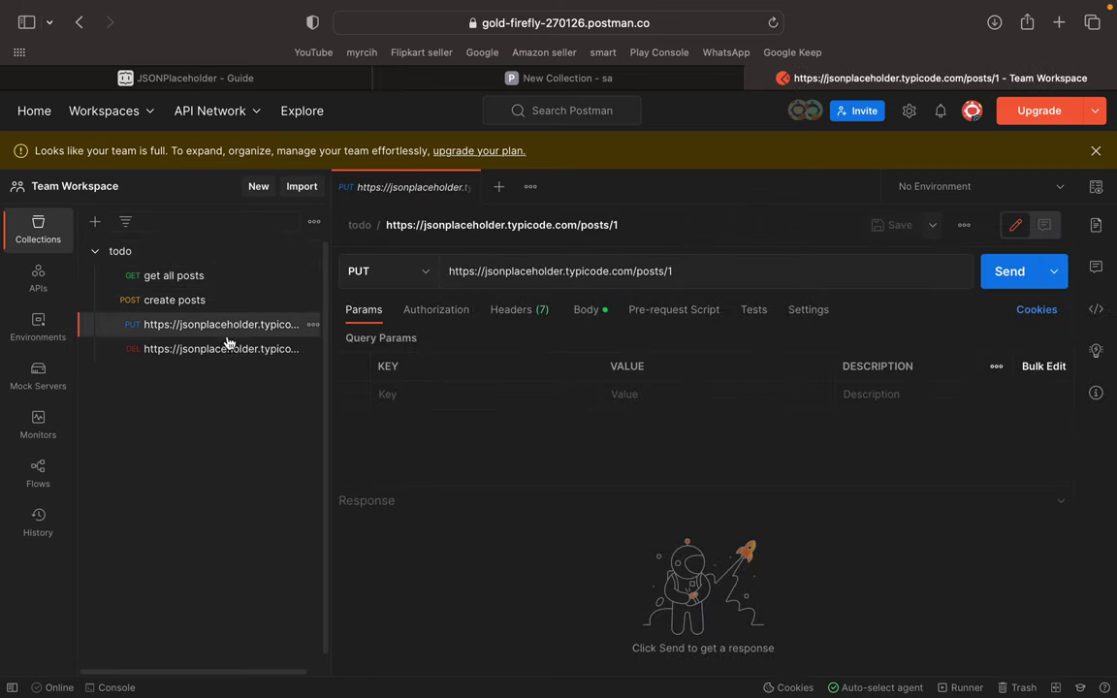
pyautogui.click(225, 349)
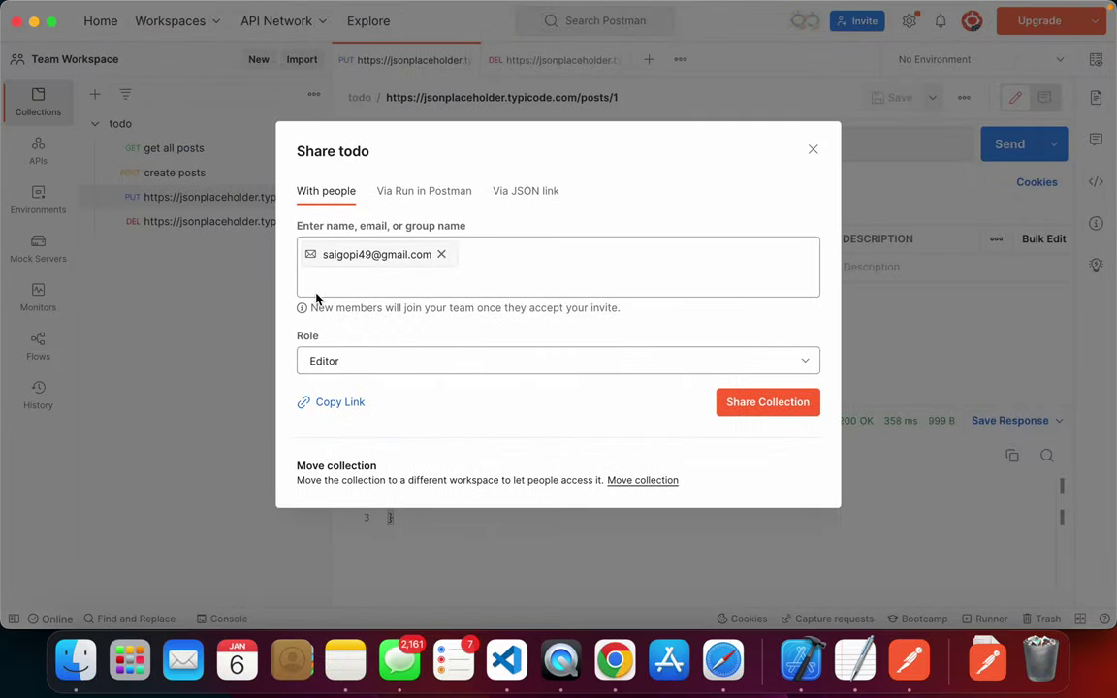
# - Send the collection invite to the teammate and dismiss the 14-day trial offer
pyautogui.click(755, 412)
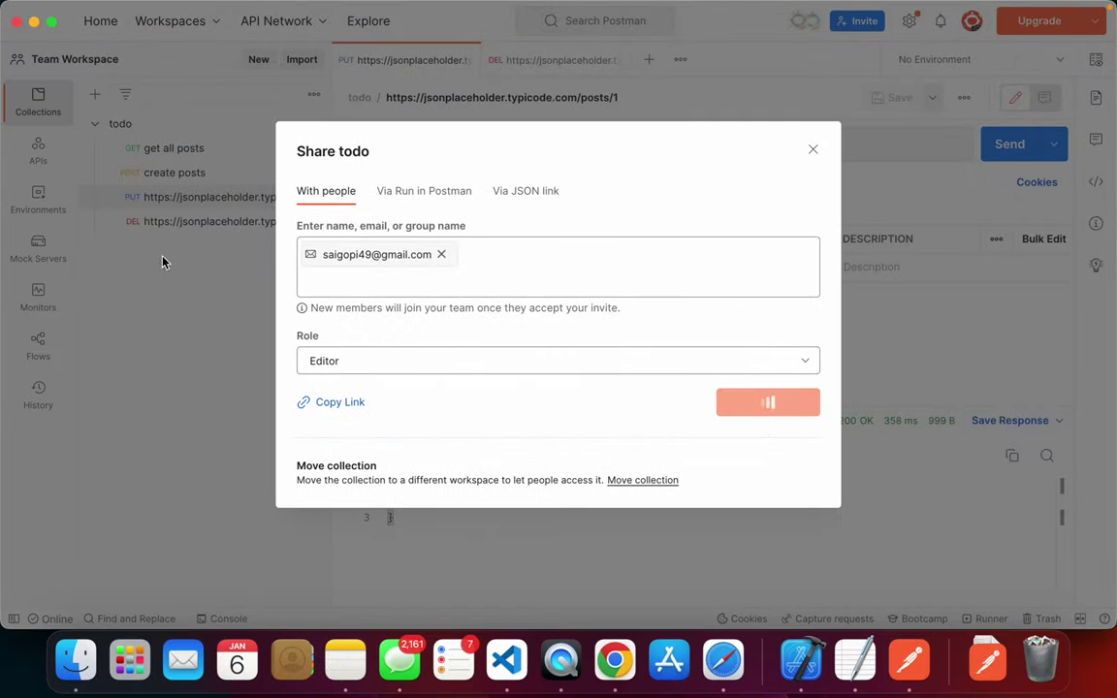
pyautogui.press('super+Tab')
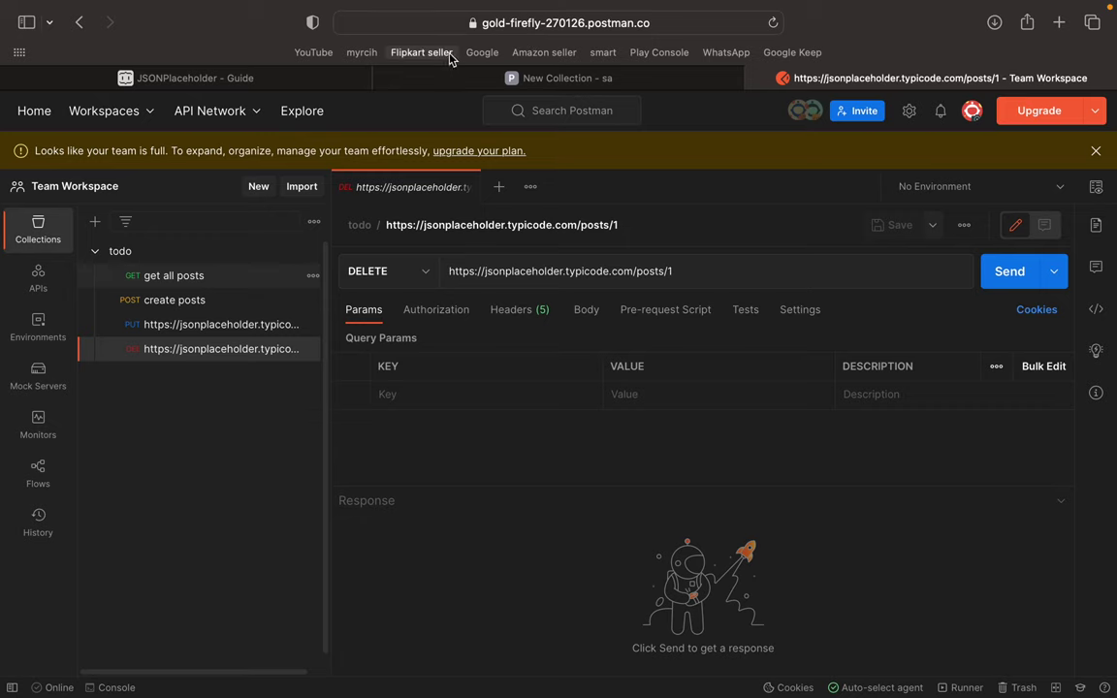
pyautogui.click(490, 83)
pyautogui.click(161, 86)
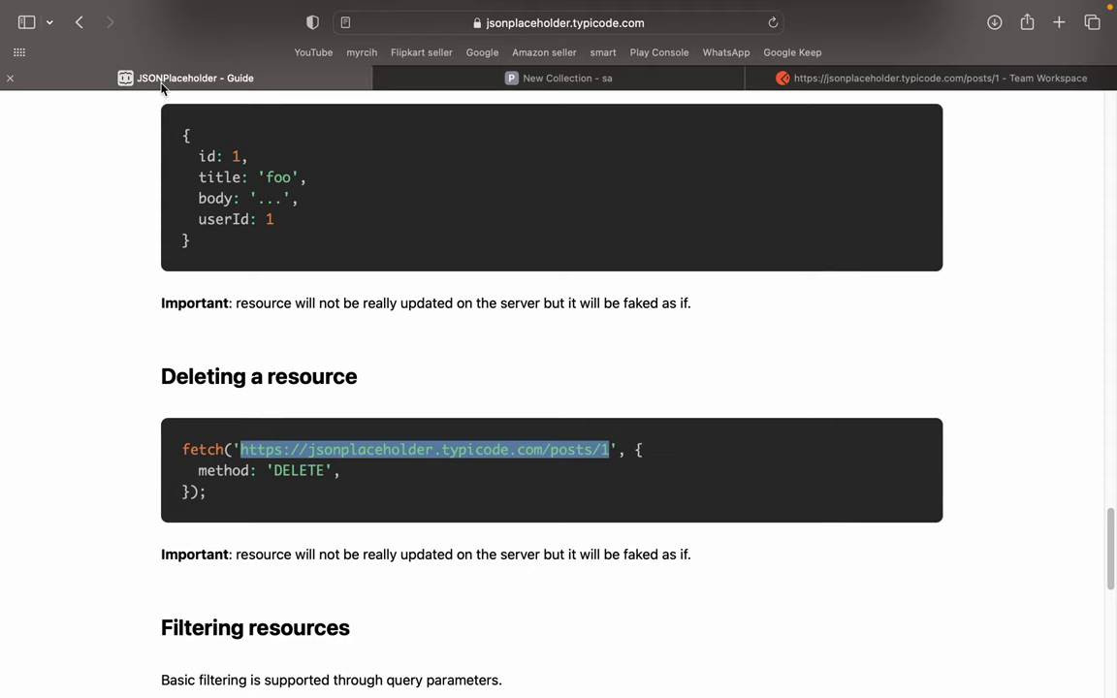
pyautogui.click(543, 83)
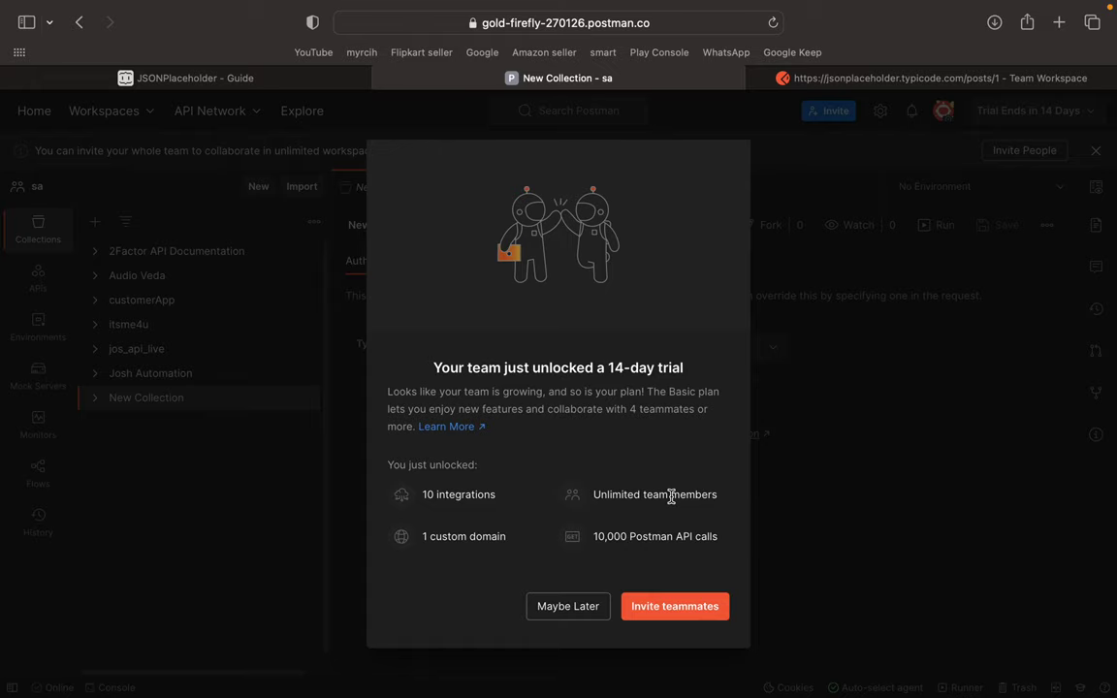
pyautogui.press('super+Tab')
pyautogui.click(560, 531)
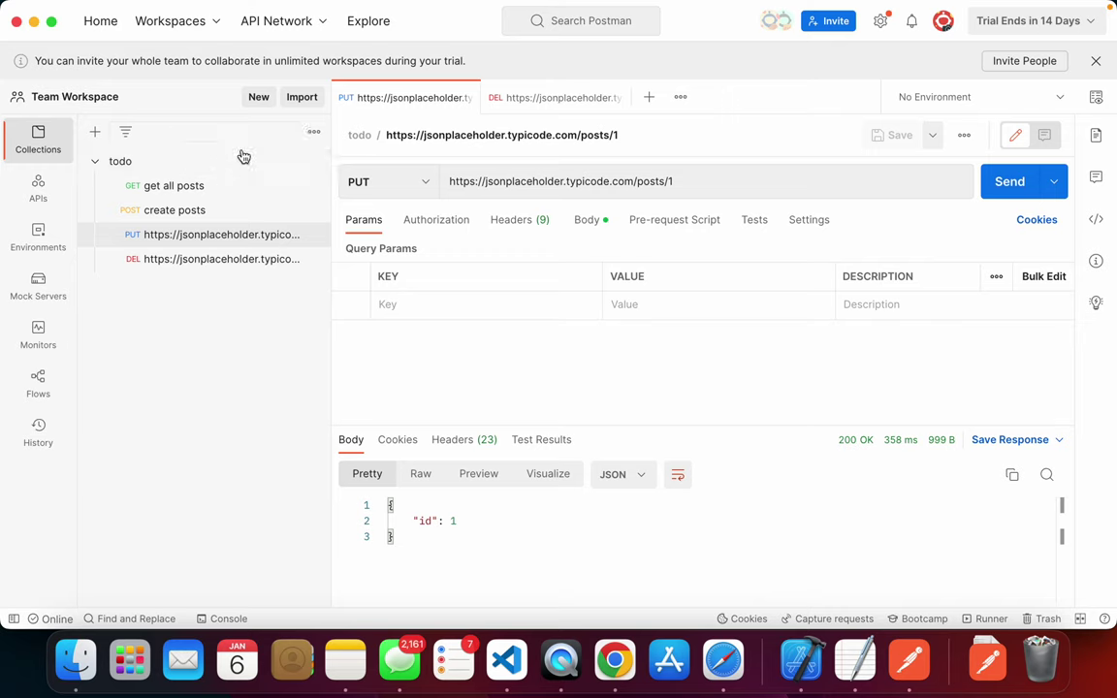
# - Close all open request tabs
pyautogui.click(313, 161)
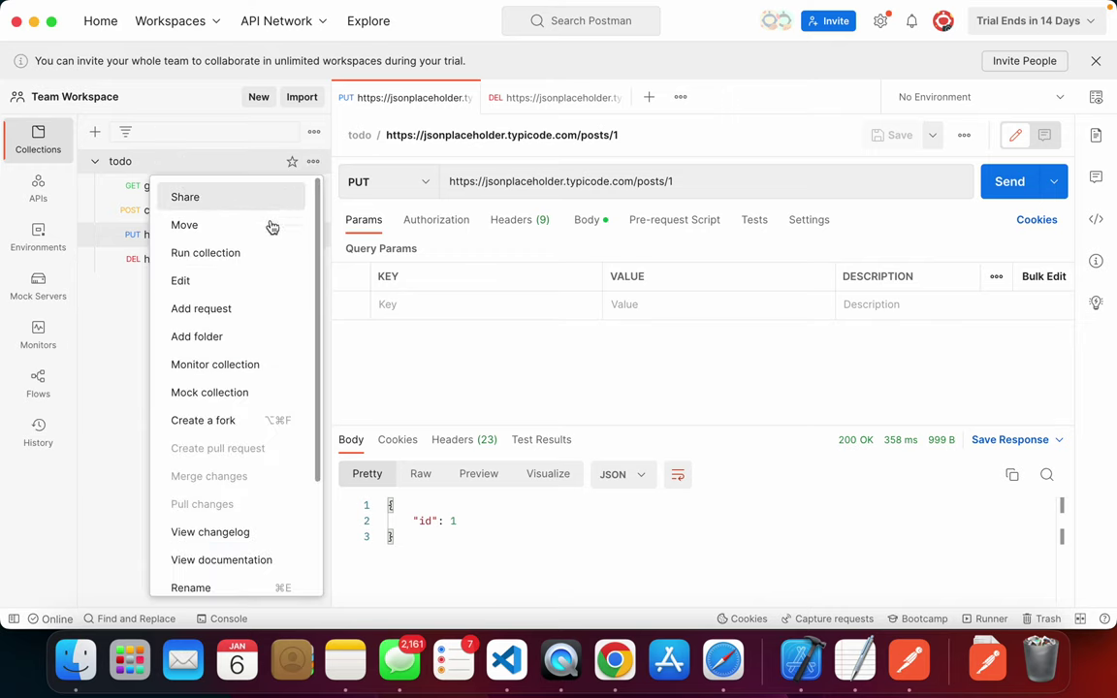
pyautogui.click(158, 163)
pyautogui.rightClick(439, 98)
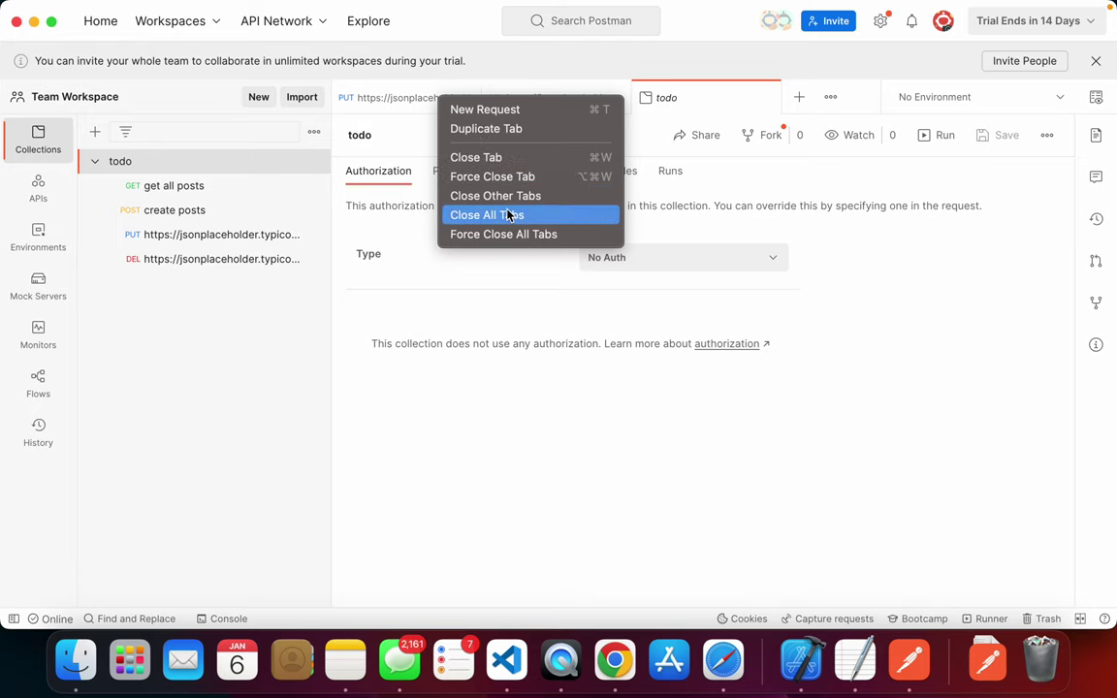
pyautogui.click(477, 214)
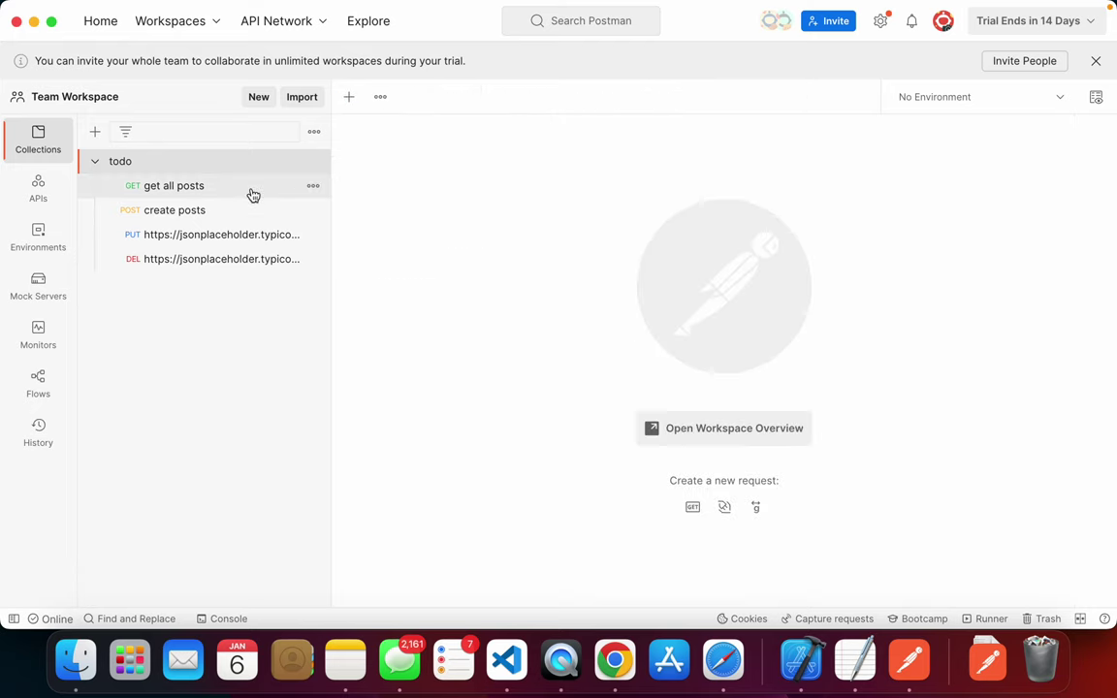
# - Run the todo collection in the Collection Runner with 1 iteration, 0 delay and no data file
pyautogui.click(315, 162)
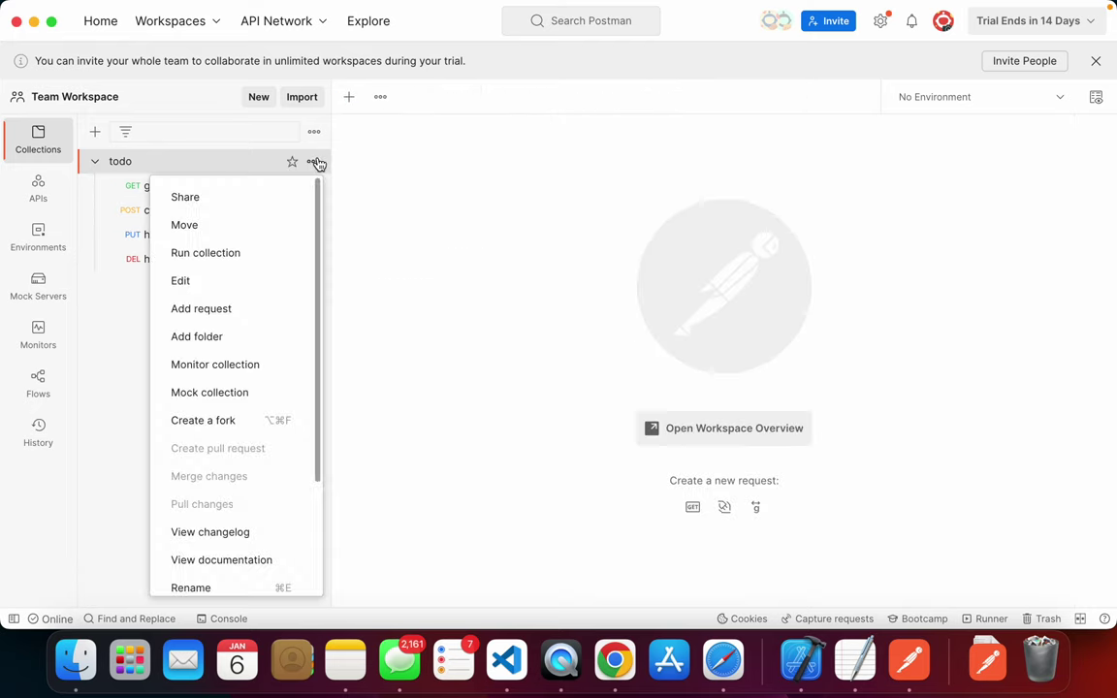
pyautogui.click(256, 253)
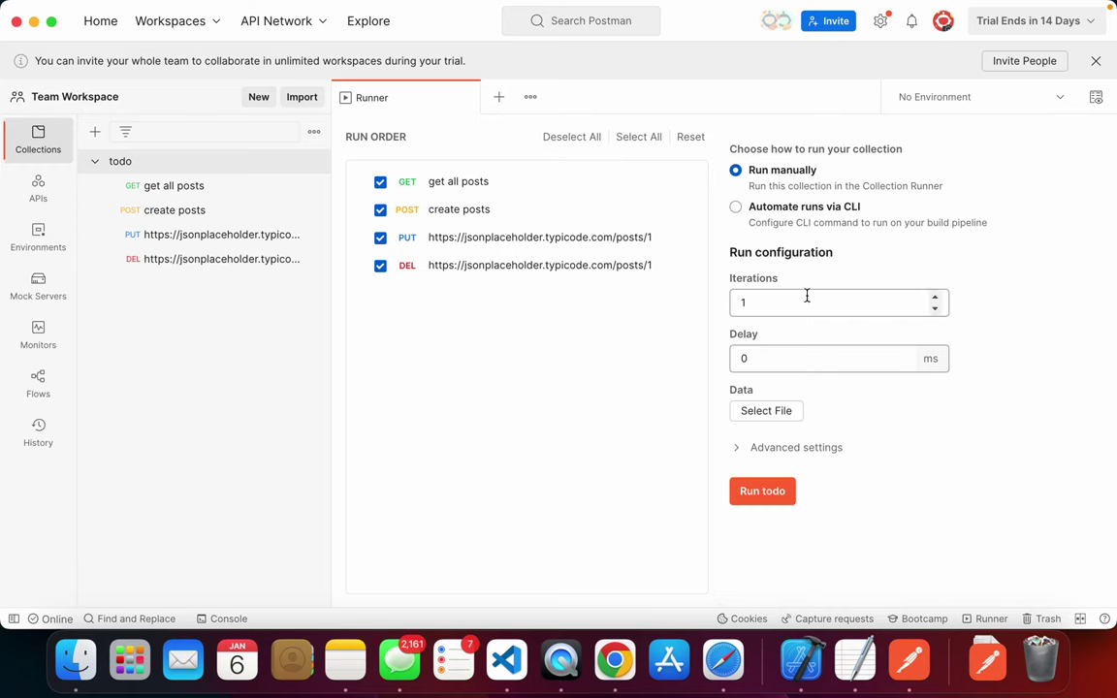
pyautogui.doubleClick(857, 296)
pyautogui.doubleClick(783, 355)
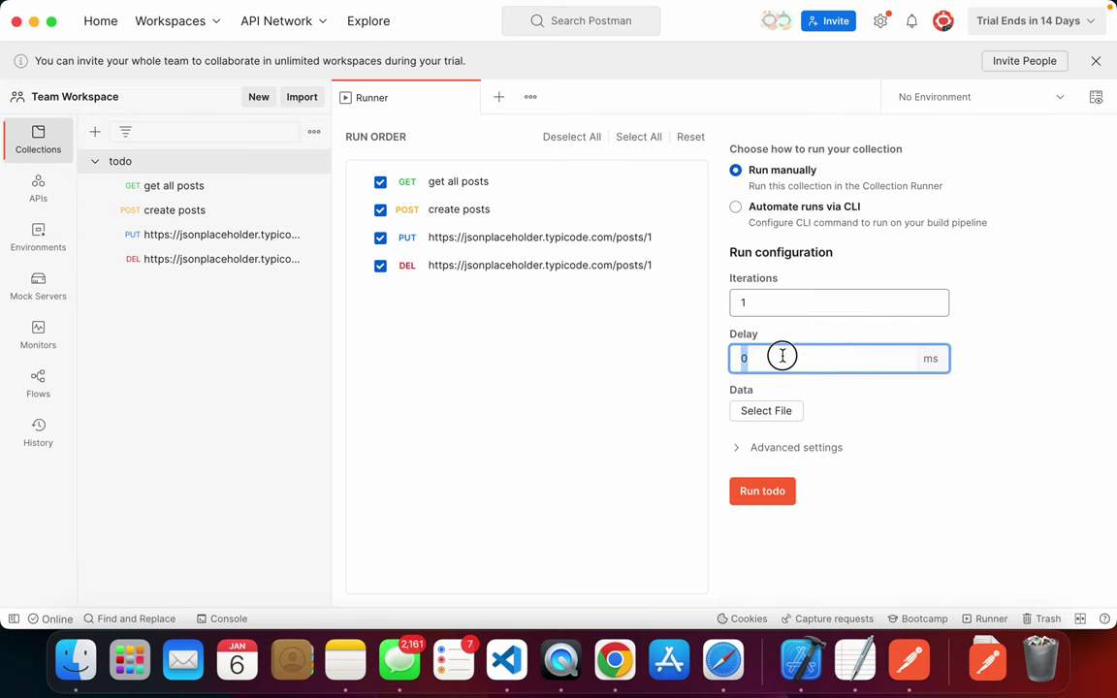
pyautogui.click(781, 412)
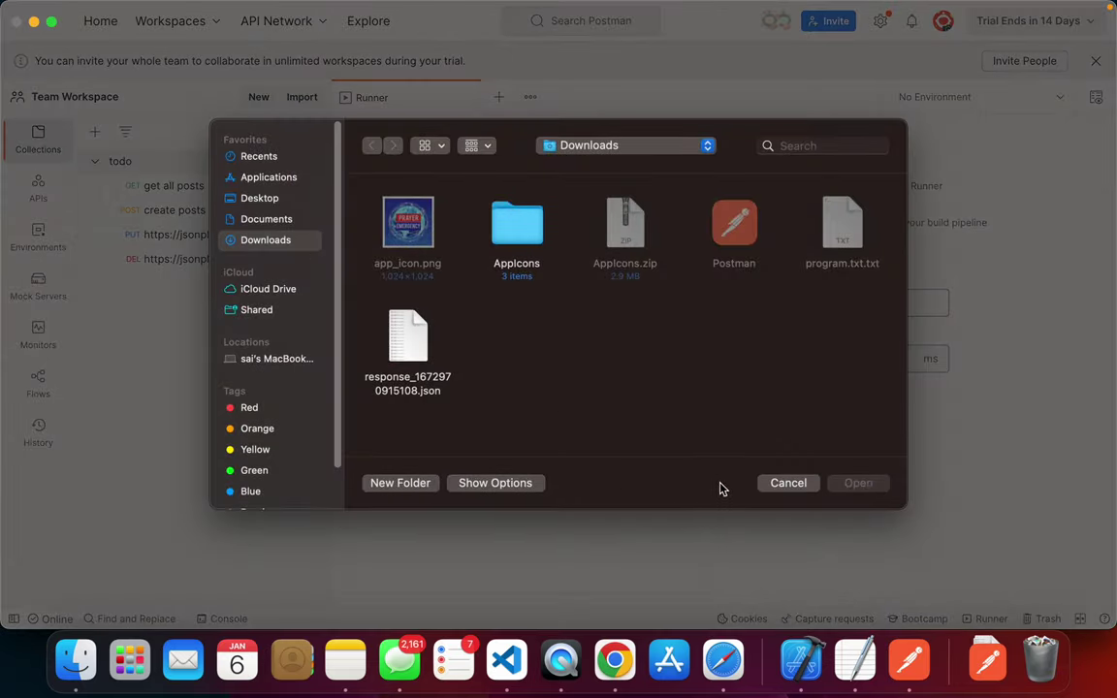
pyautogui.click(787, 483)
pyautogui.click(768, 493)
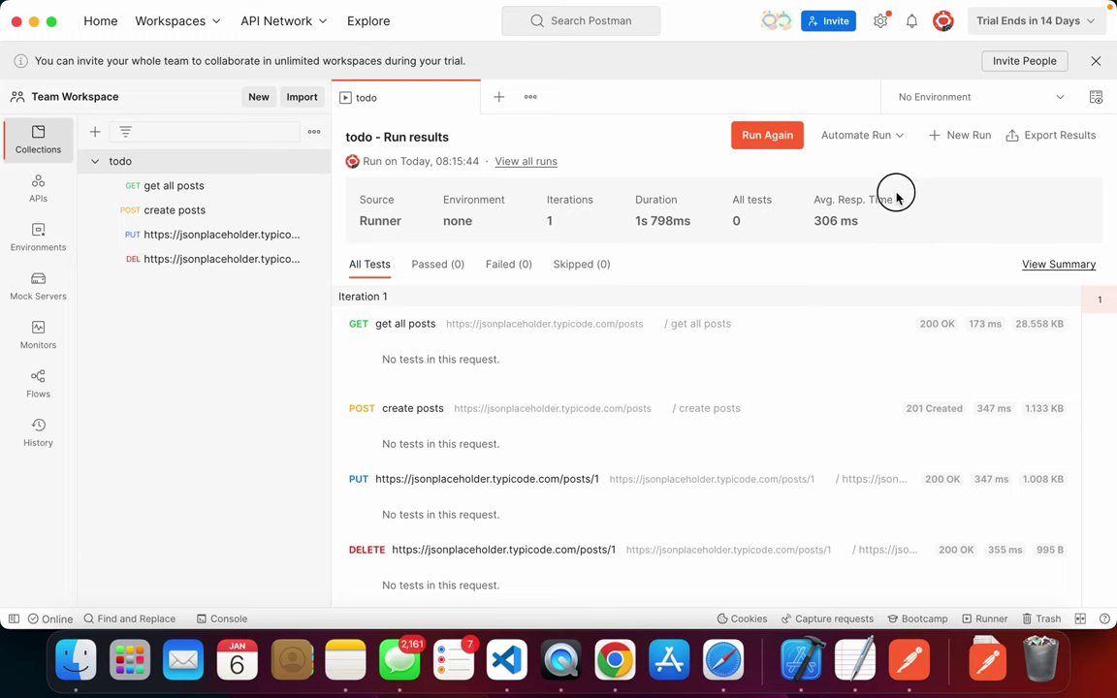
# - View the run summary and results, then open the create posts request
pyautogui.click(1061, 262)
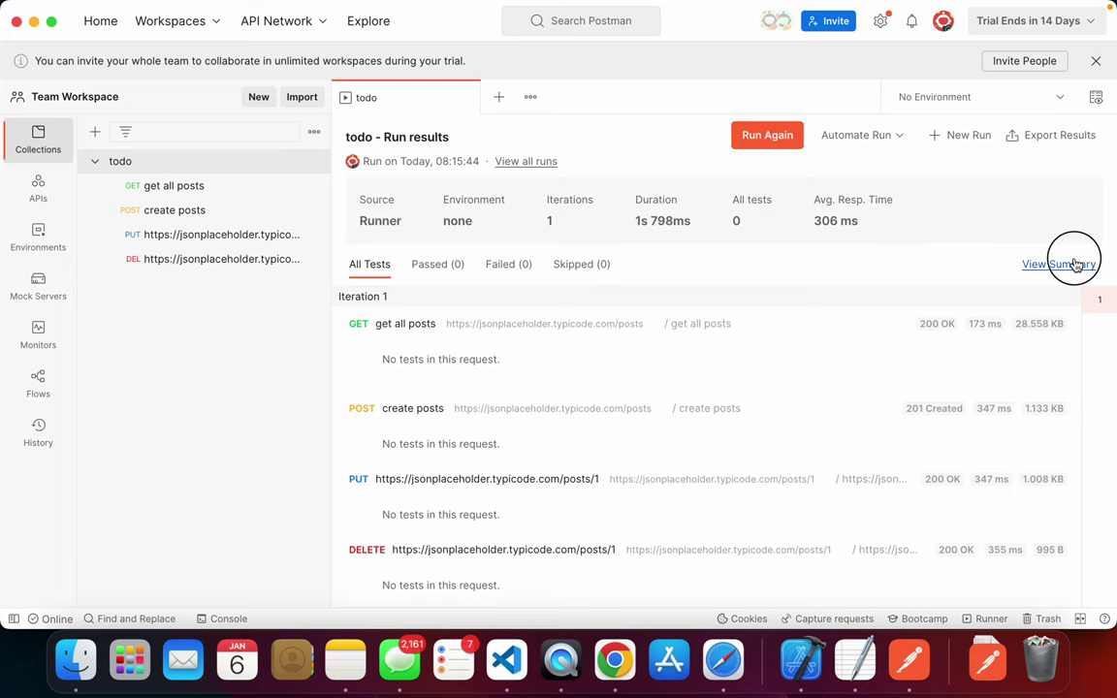
pyautogui.click(1067, 261)
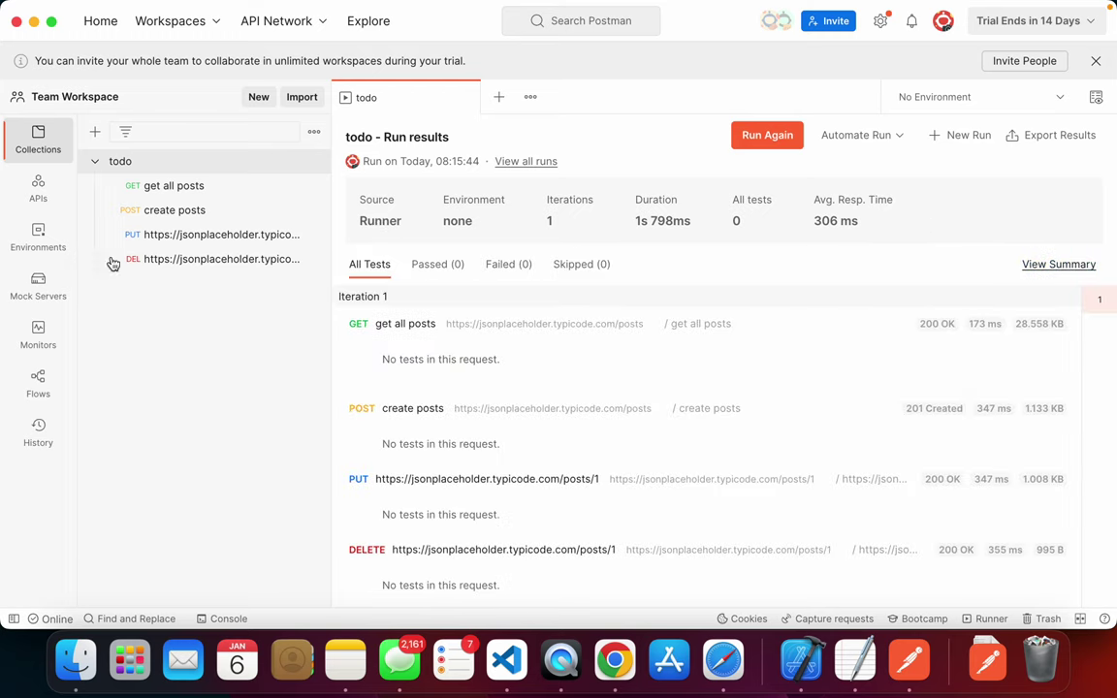
pyautogui.click(312, 133)
pyautogui.click(269, 209)
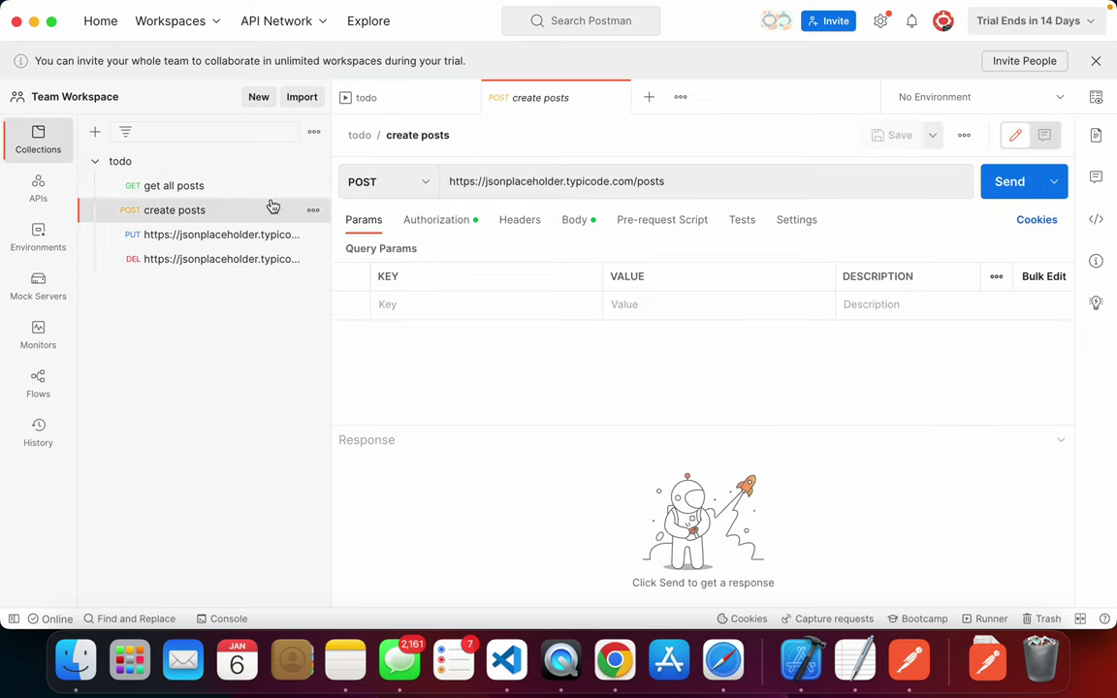
# - Close the todo run results tab, leaving create posts open
pyautogui.click(313, 162)
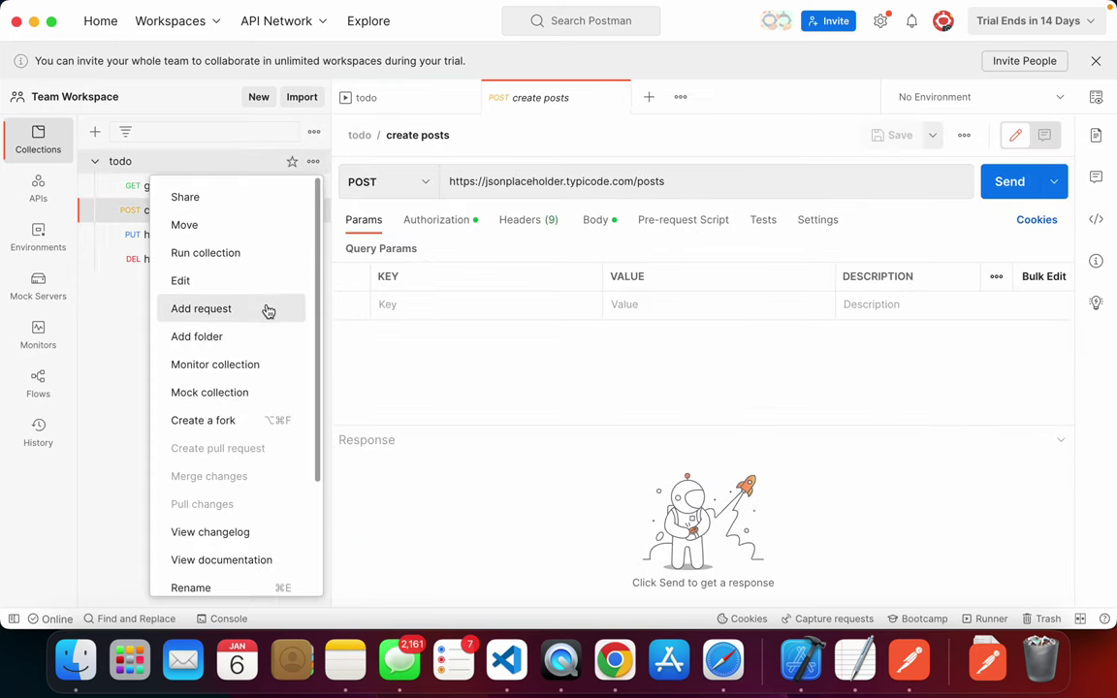
pyautogui.scroll(-3, 246, 397)
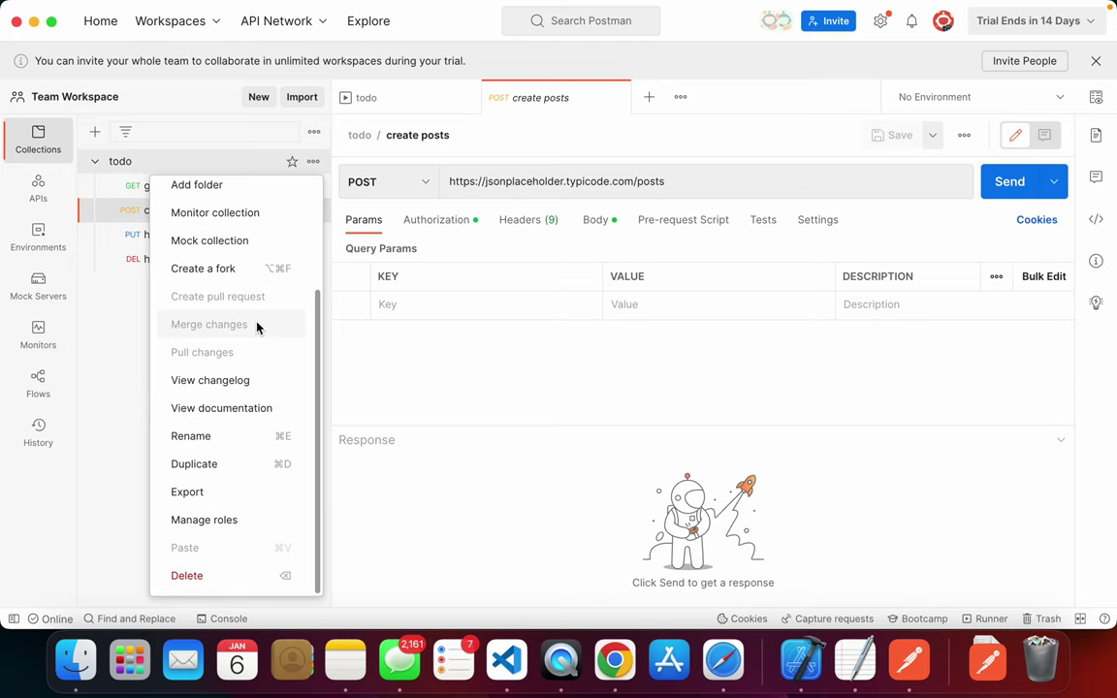
pyautogui.scroll(5, 257, 326)
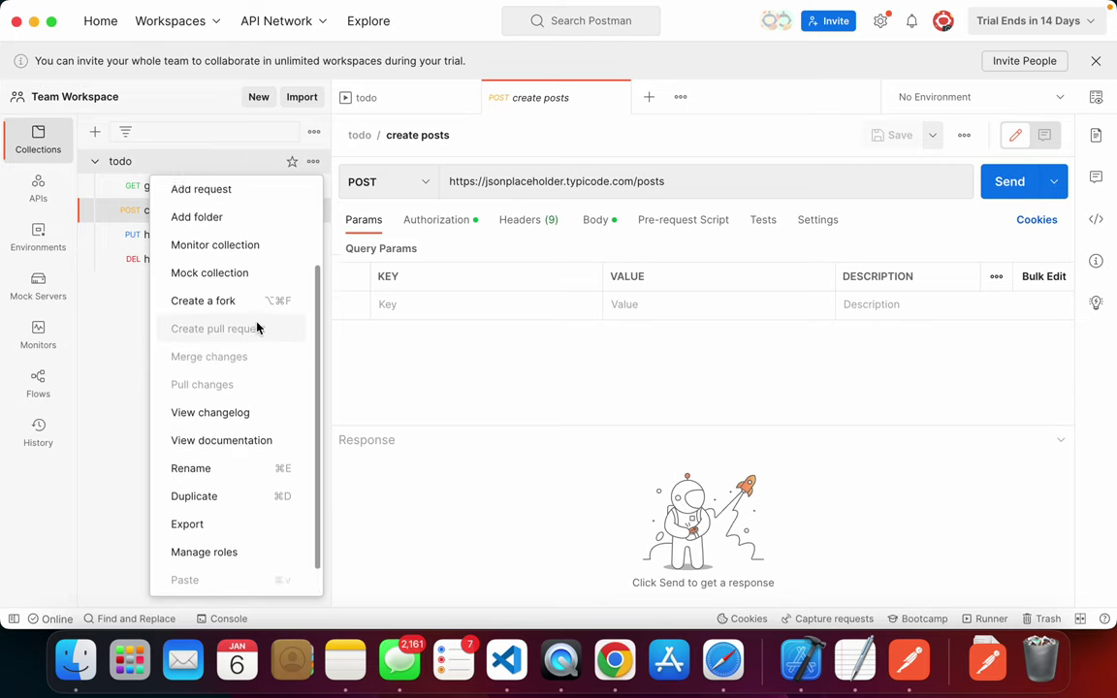
pyautogui.click(569, 388)
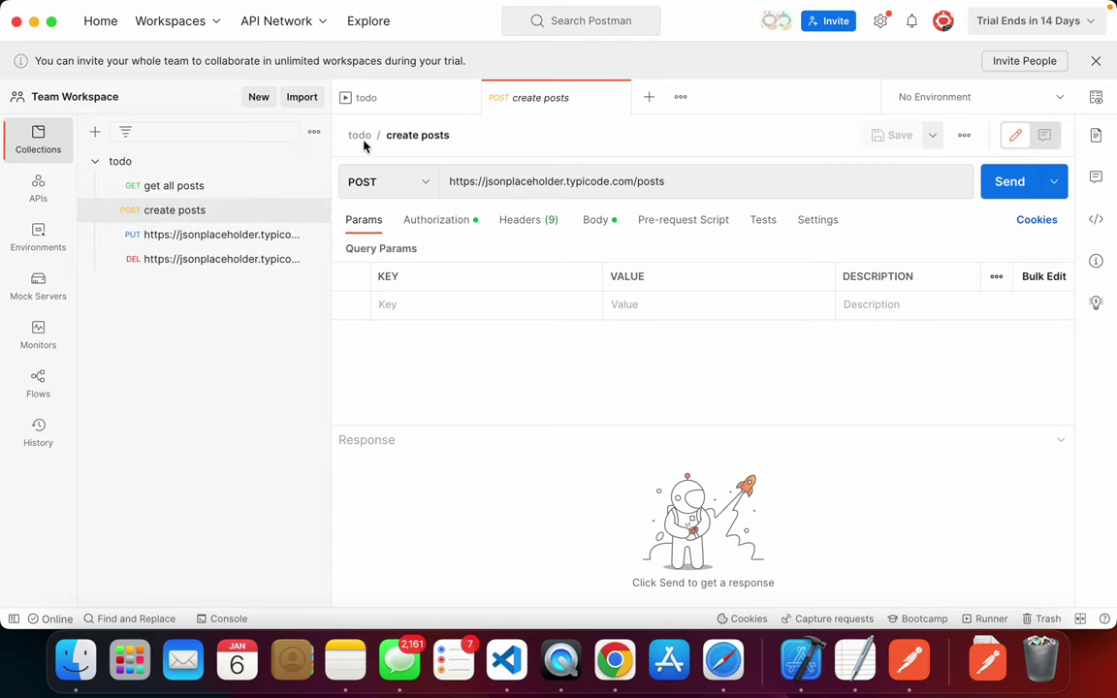
pyautogui.click(419, 93)
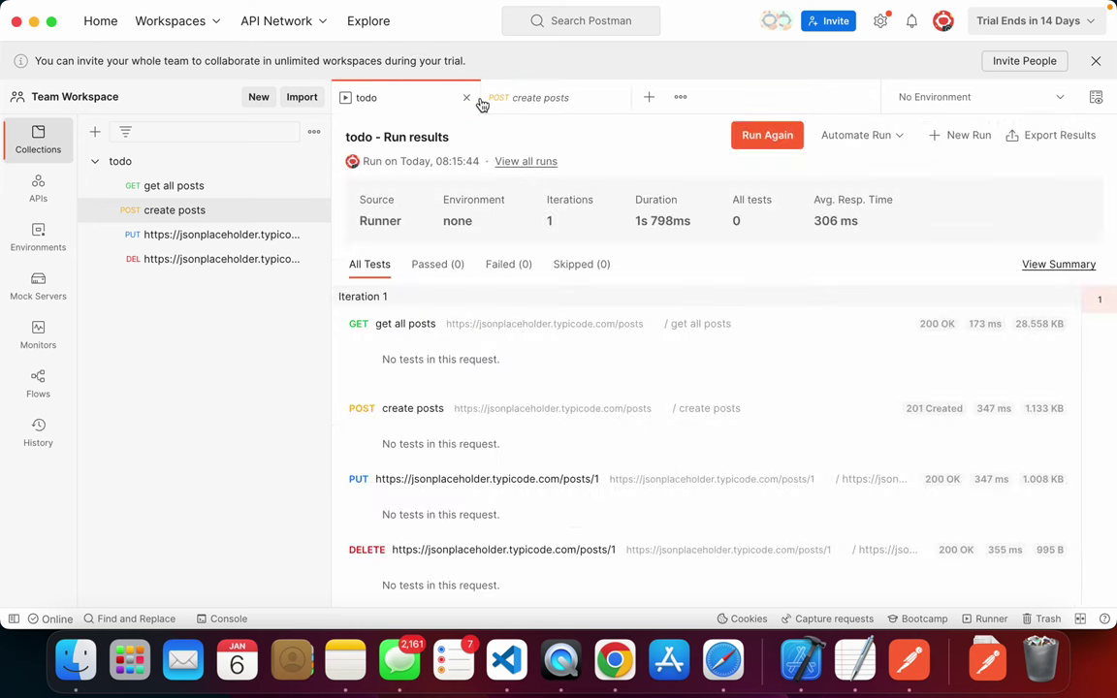
pyautogui.click(467, 98)
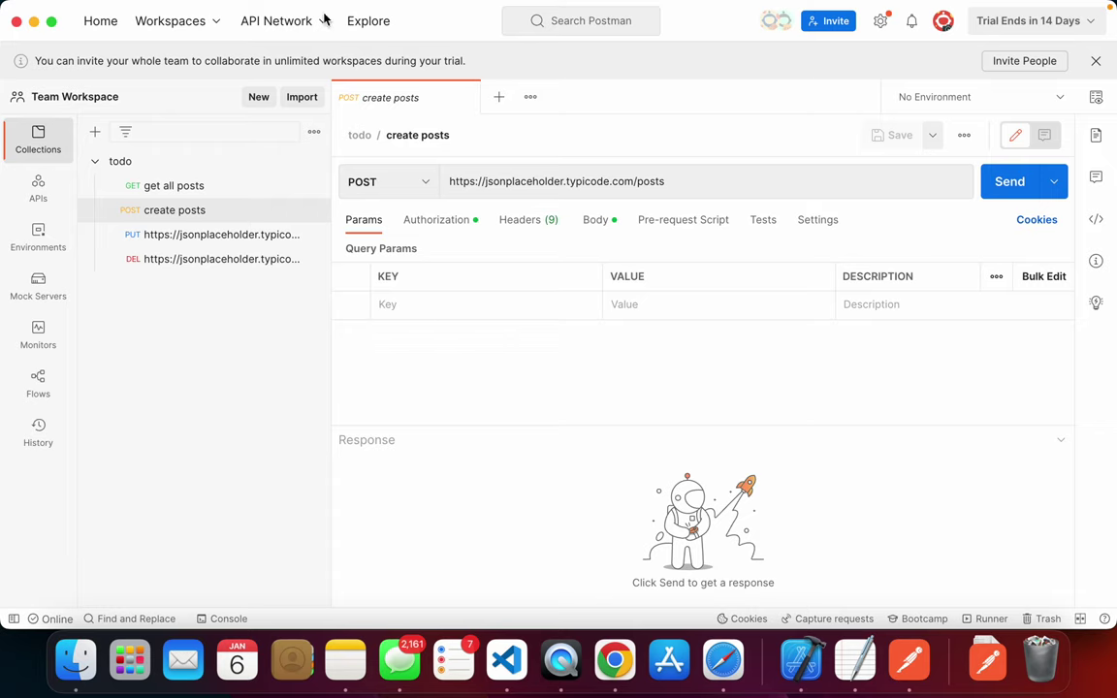
pyautogui.moveTo(572, 6)
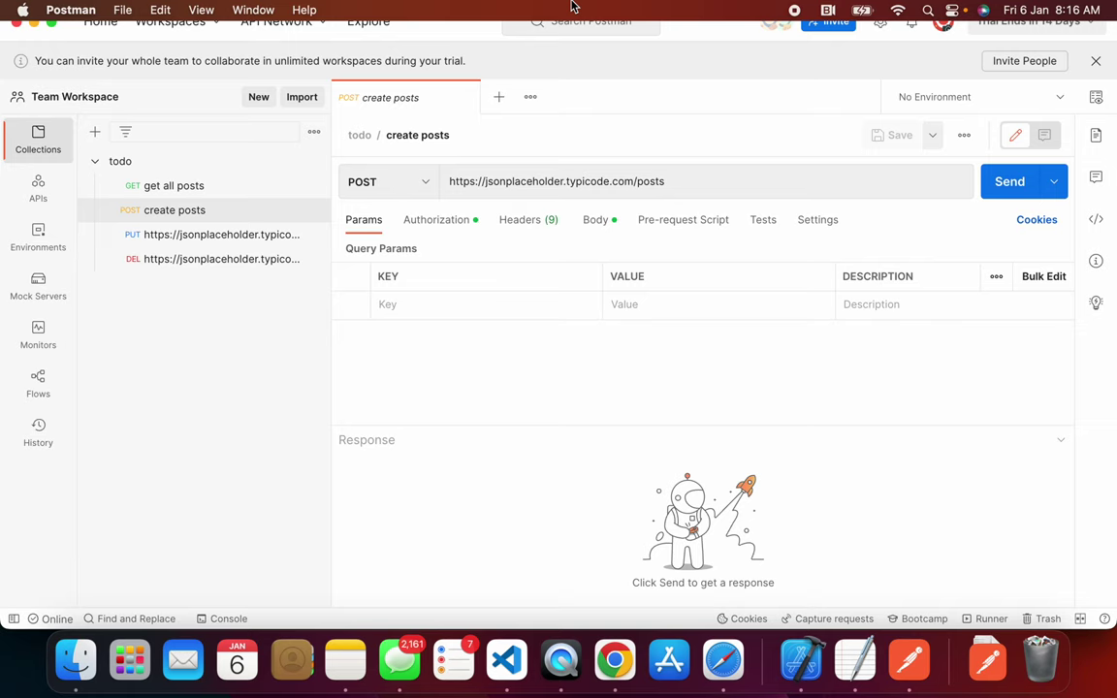